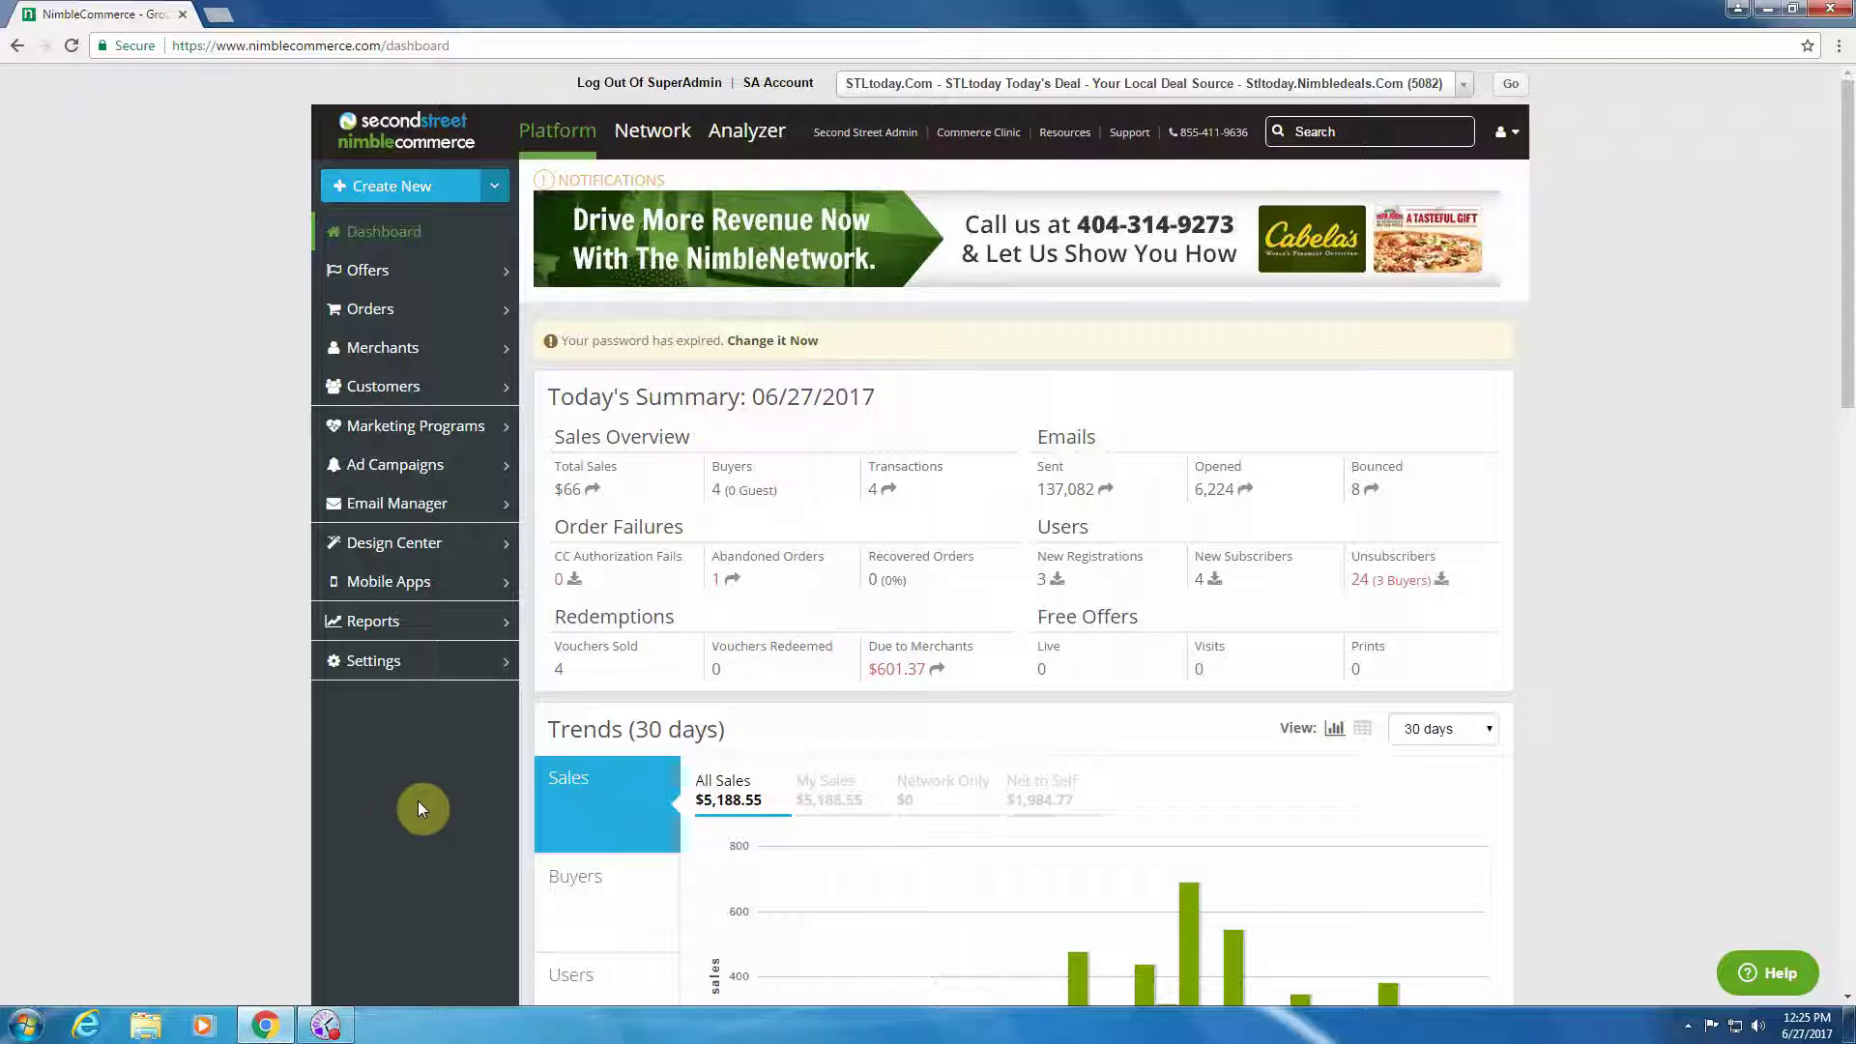
# Step: Examine the dashboard's daily summary, 30-day sales trends, latest orders, top offers, markets, categories and network sections
pyautogui.scroll(-1, 584, 723)
pyautogui.click(585, 720)
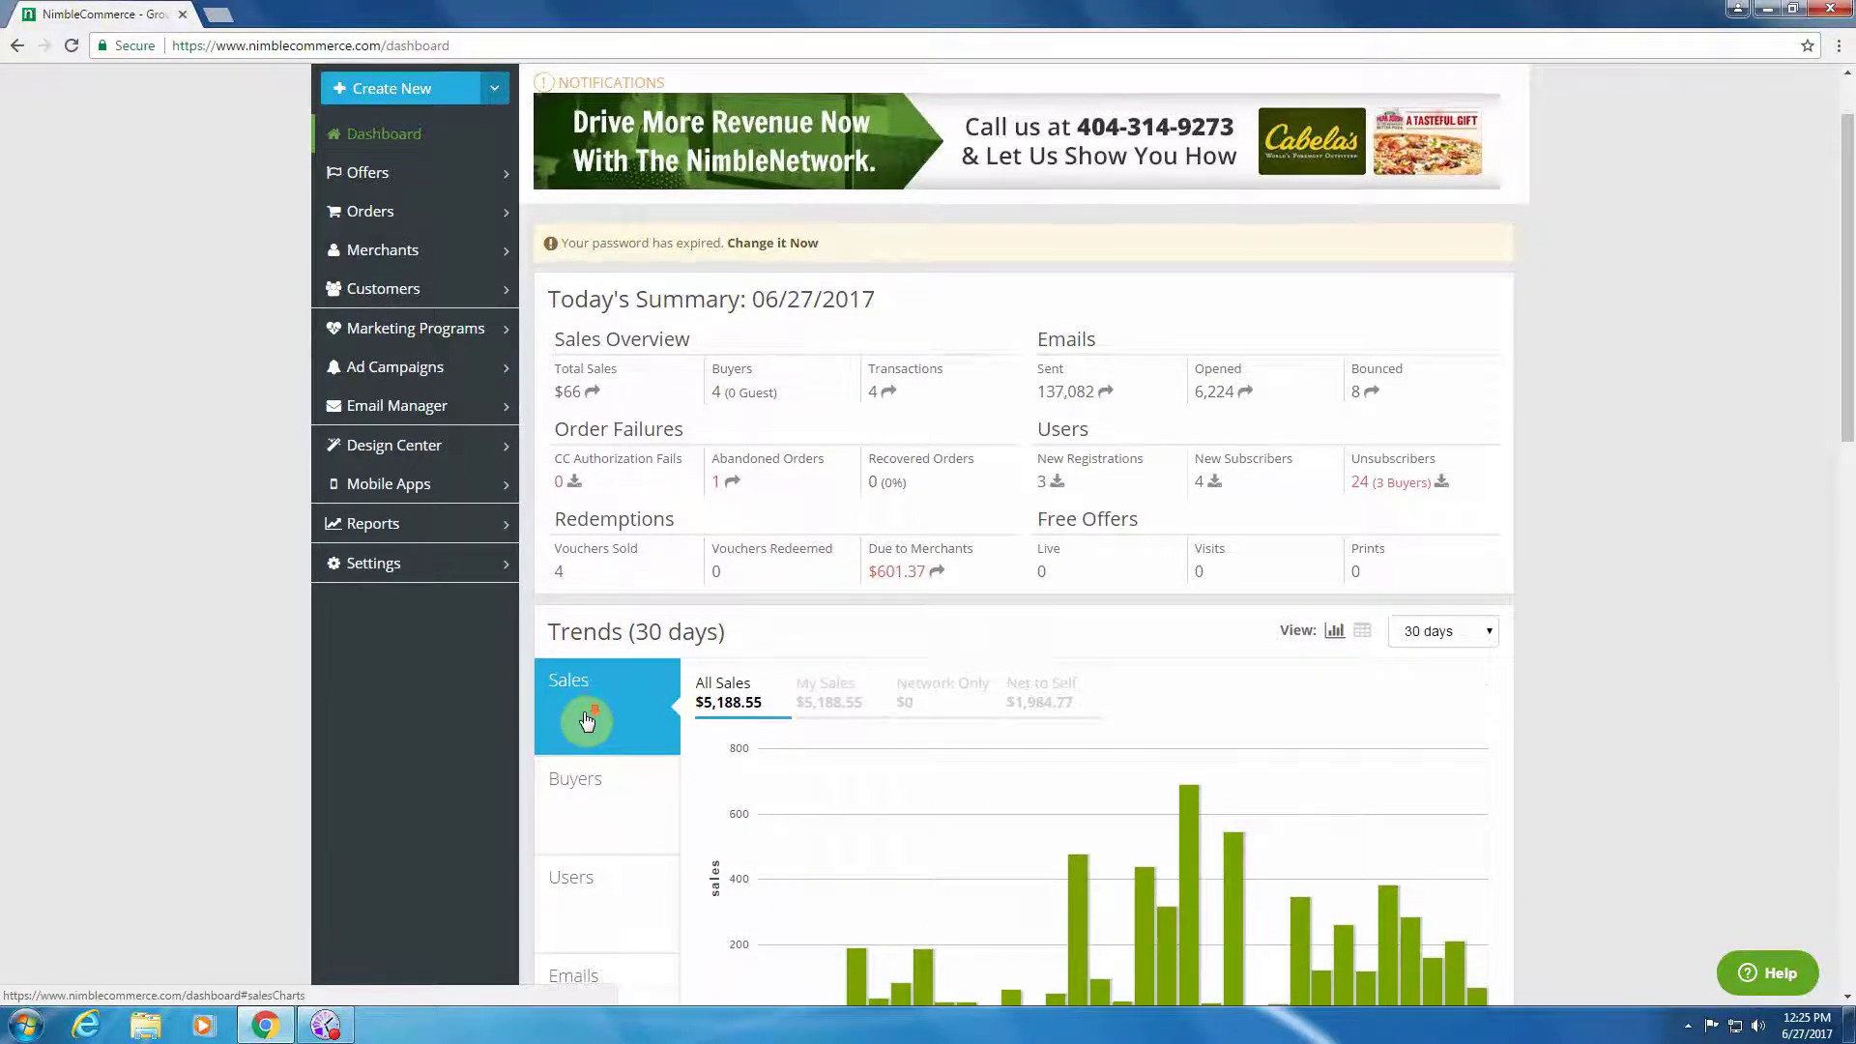
pyautogui.scroll(-8, 586, 720)
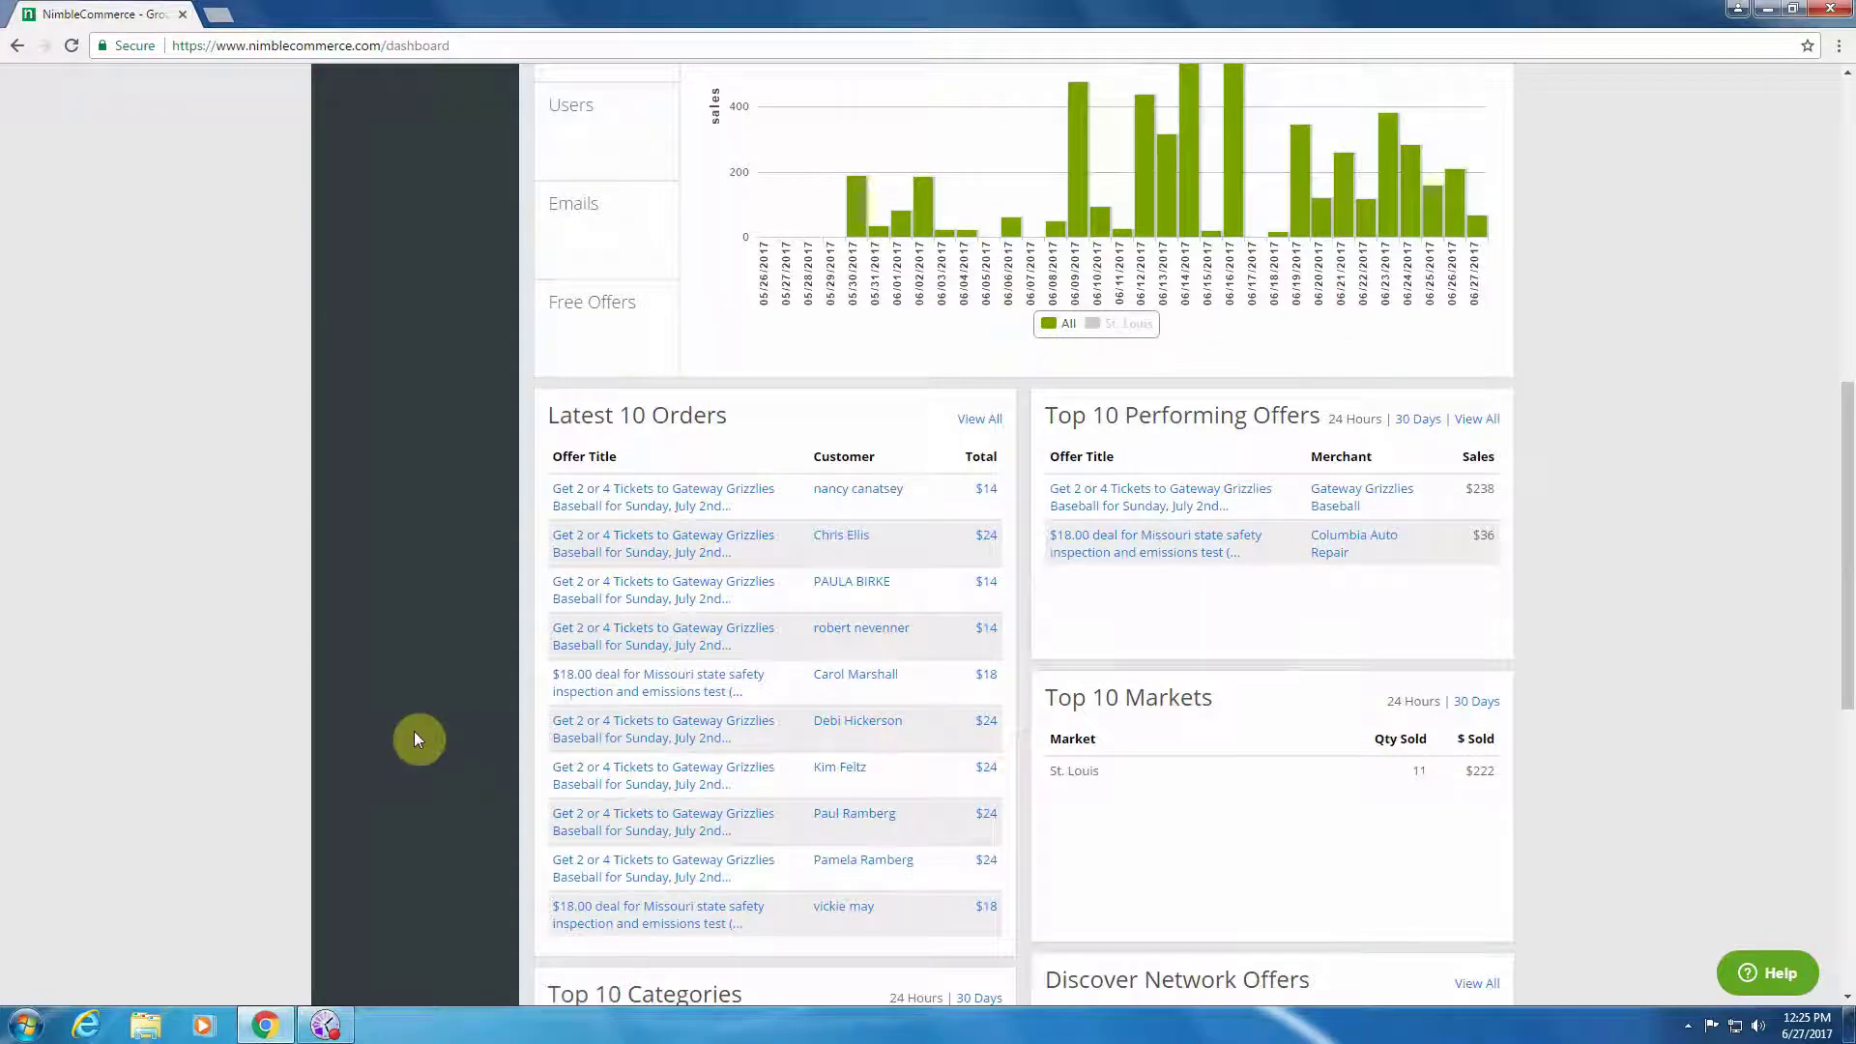
pyautogui.scroll(2, 413, 731)
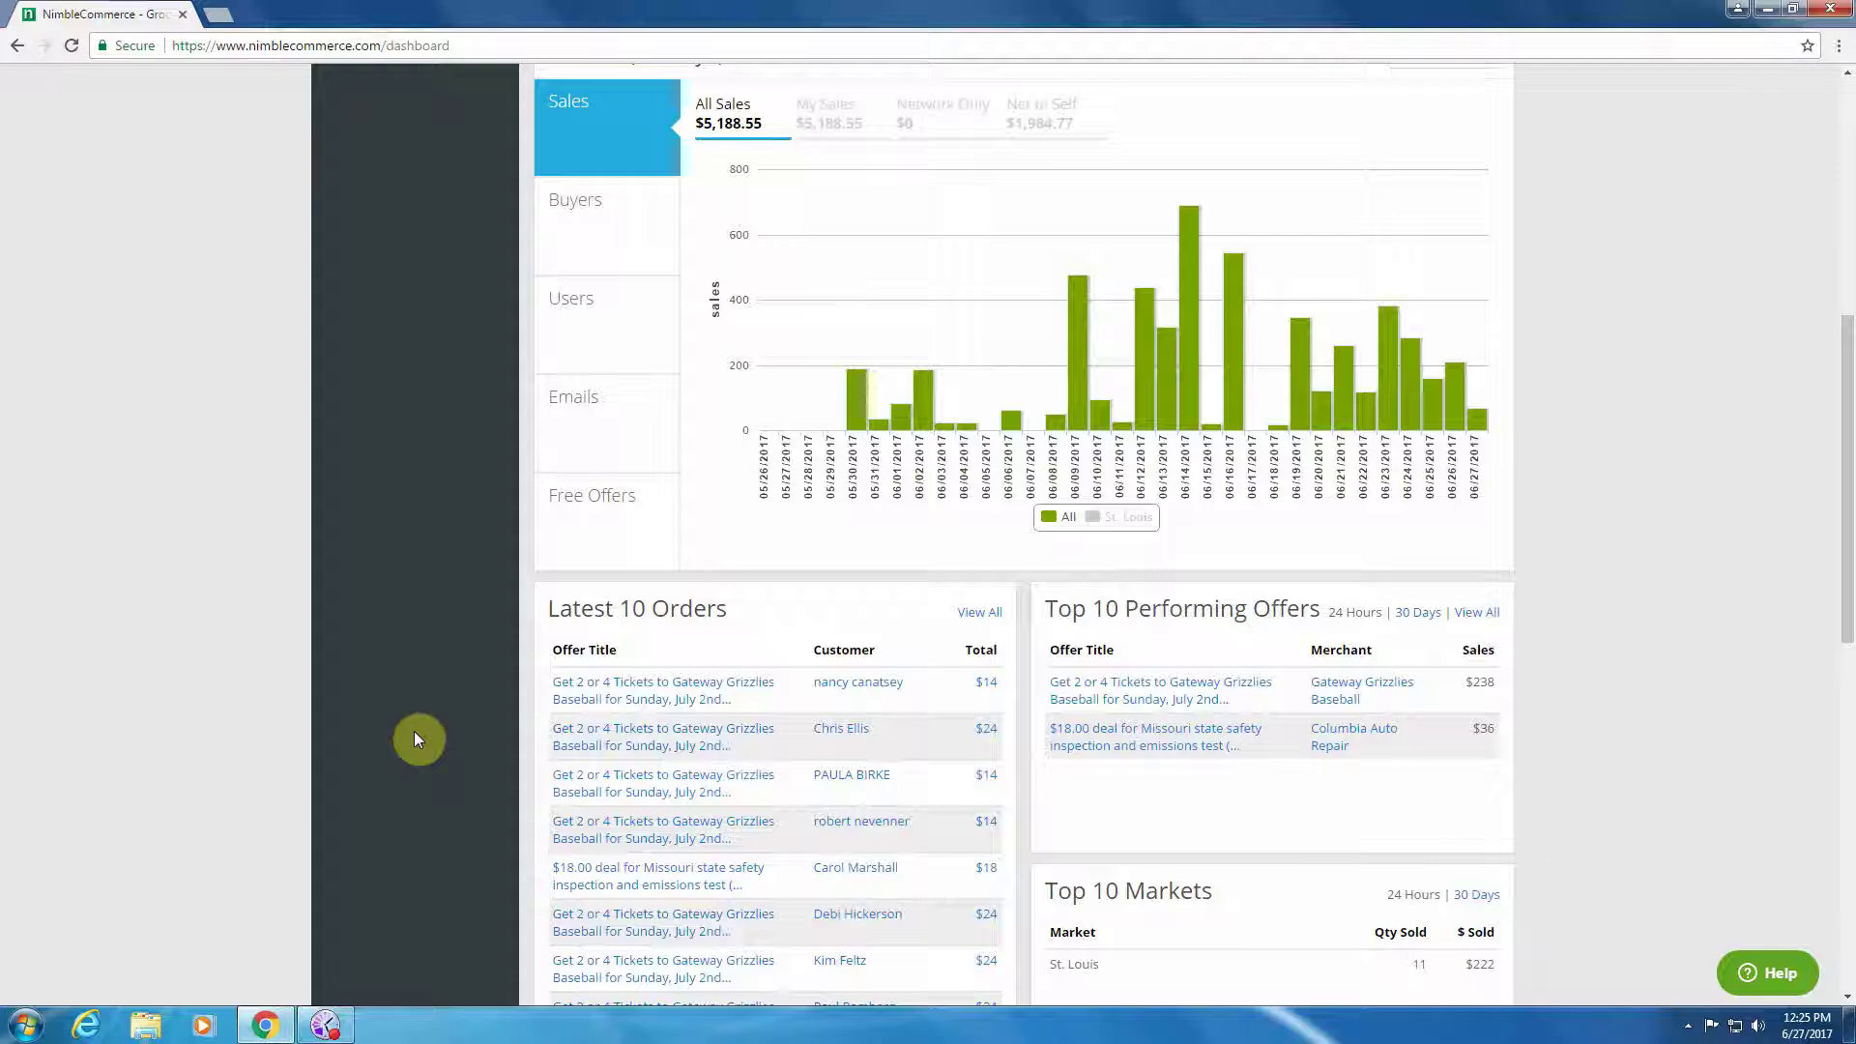
pyautogui.scroll(-2, 413, 740)
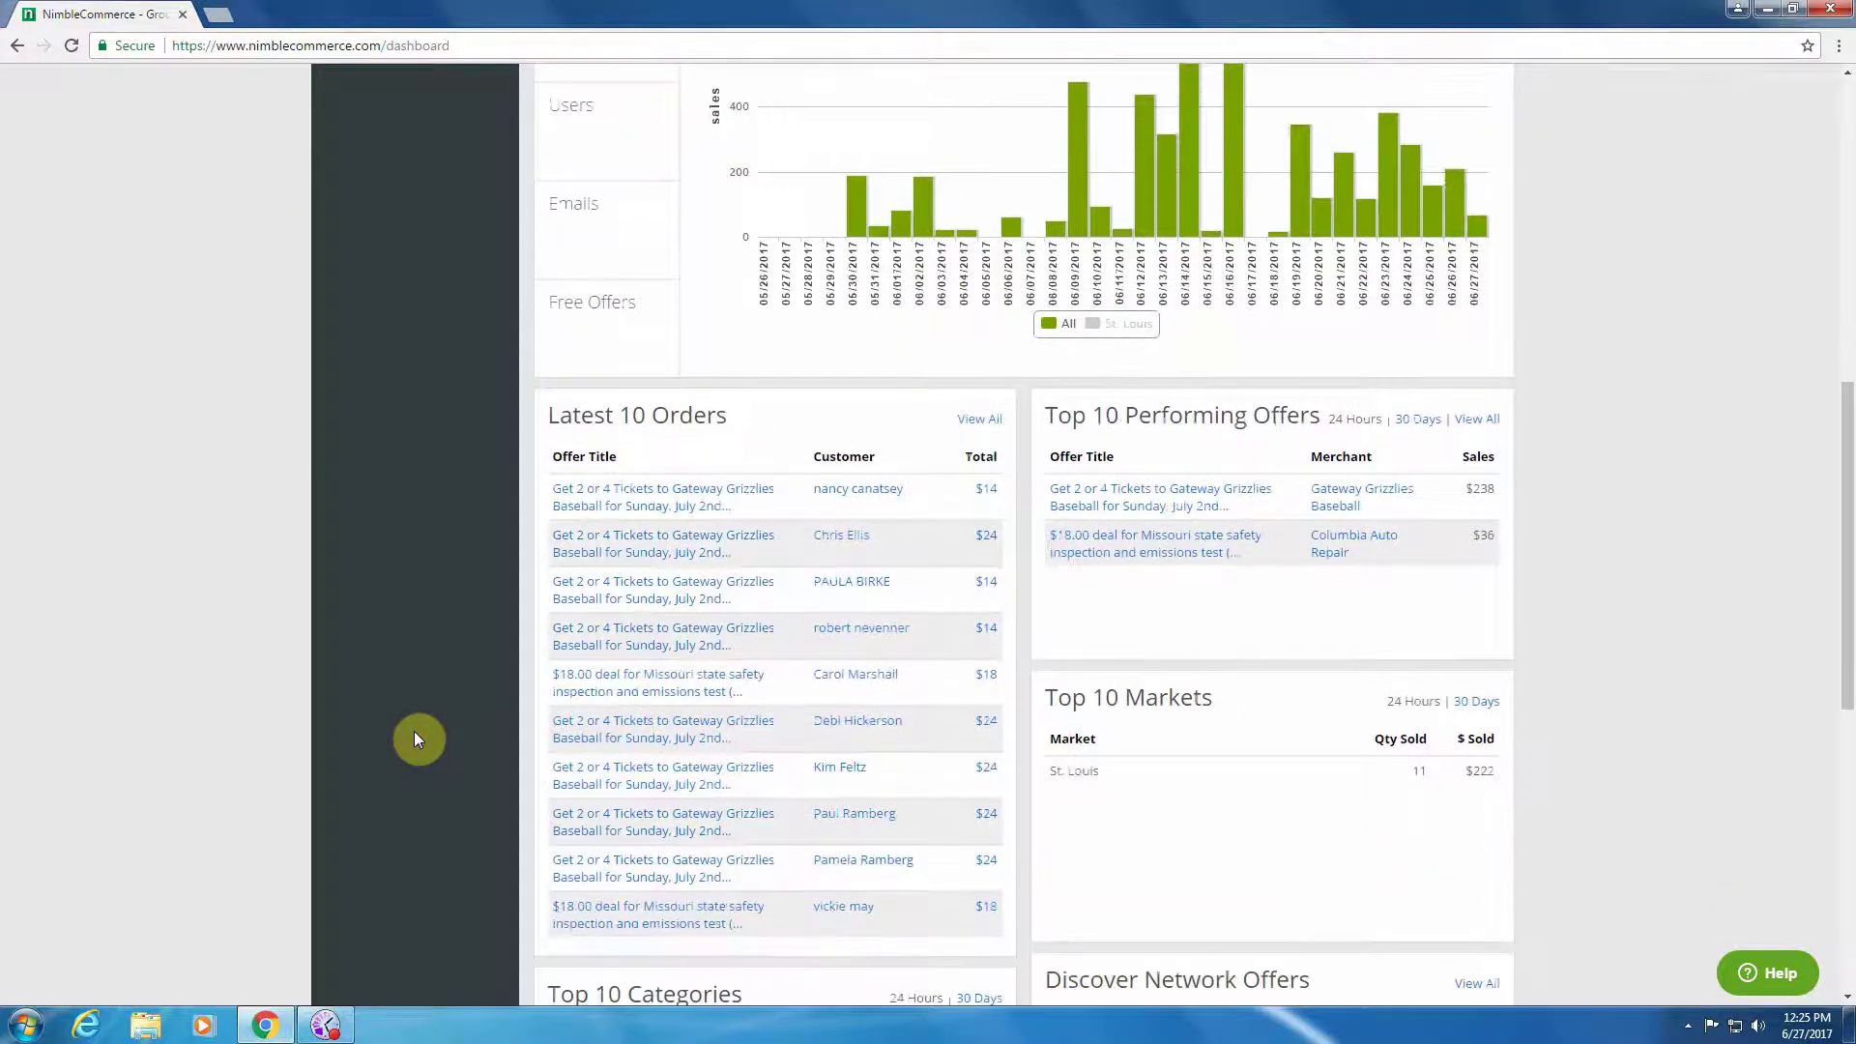
pyautogui.scroll(-1, 415, 739)
pyautogui.scroll(-1, 413, 730)
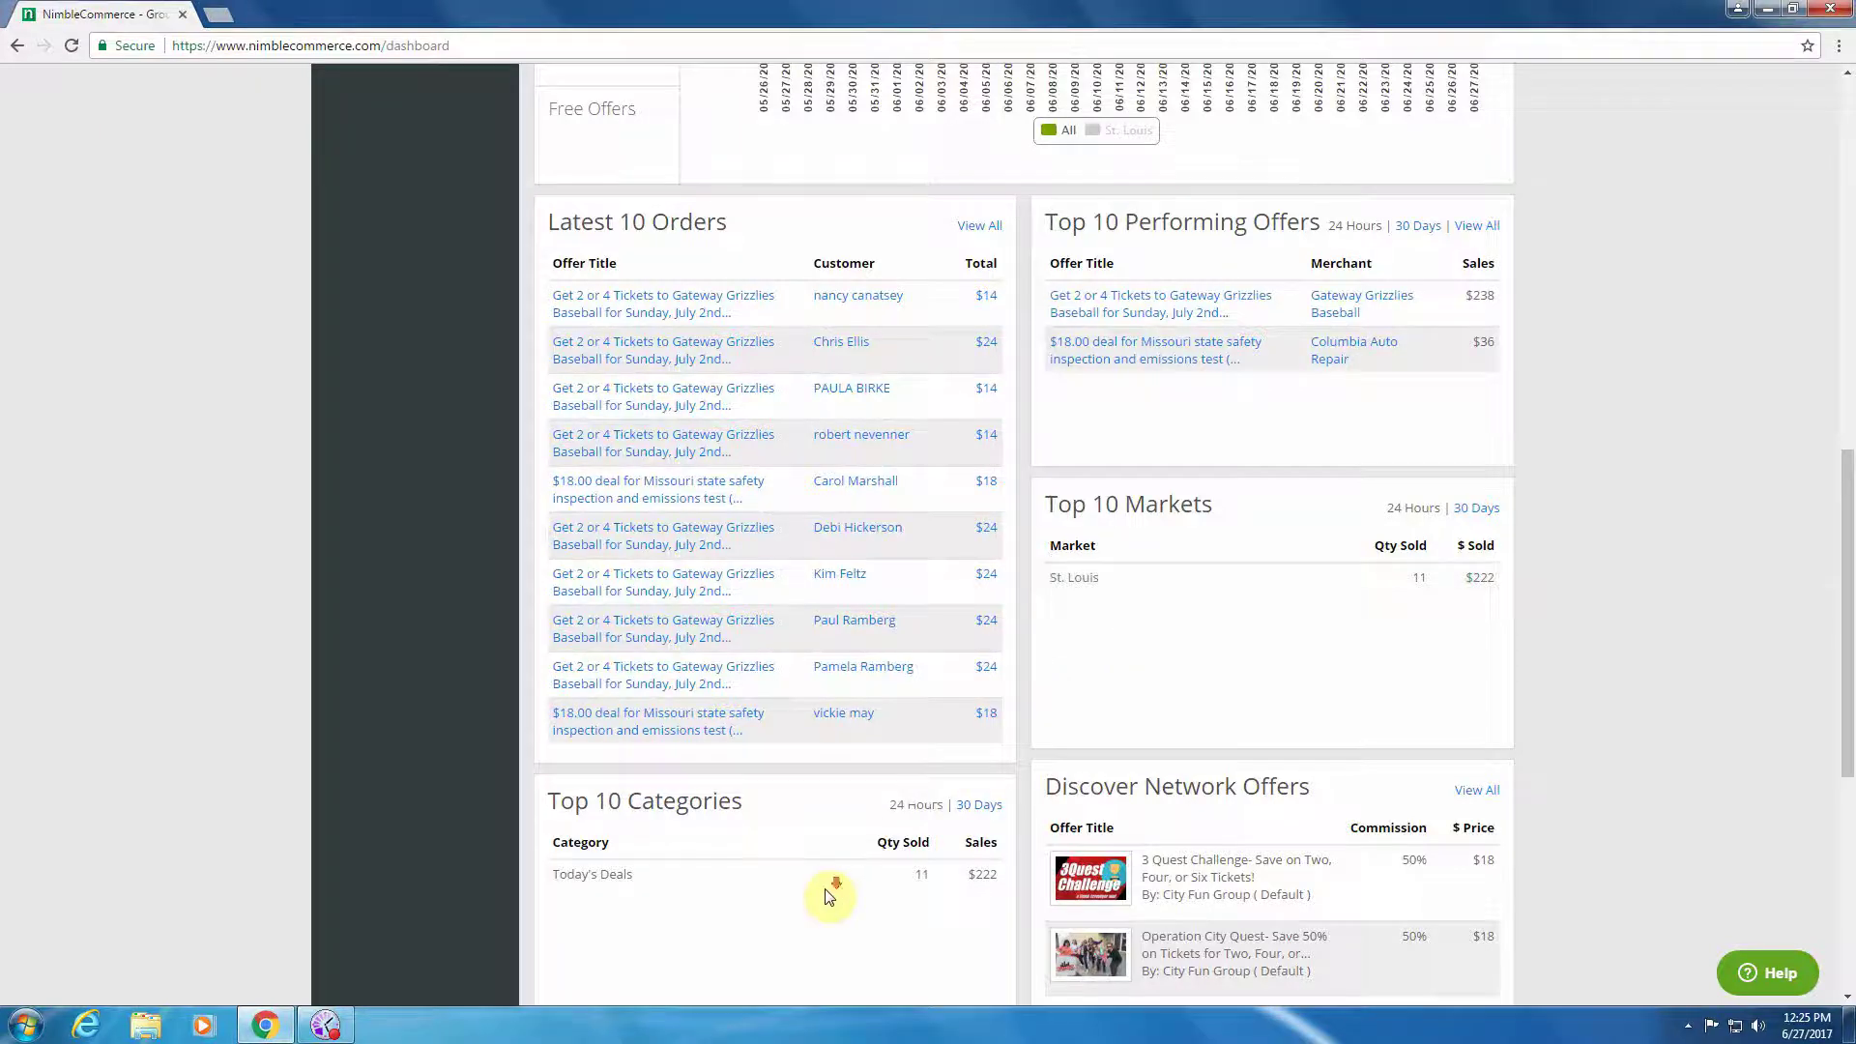
pyautogui.scroll(-1, 828, 890)
pyautogui.scroll(-2, 1025, 820)
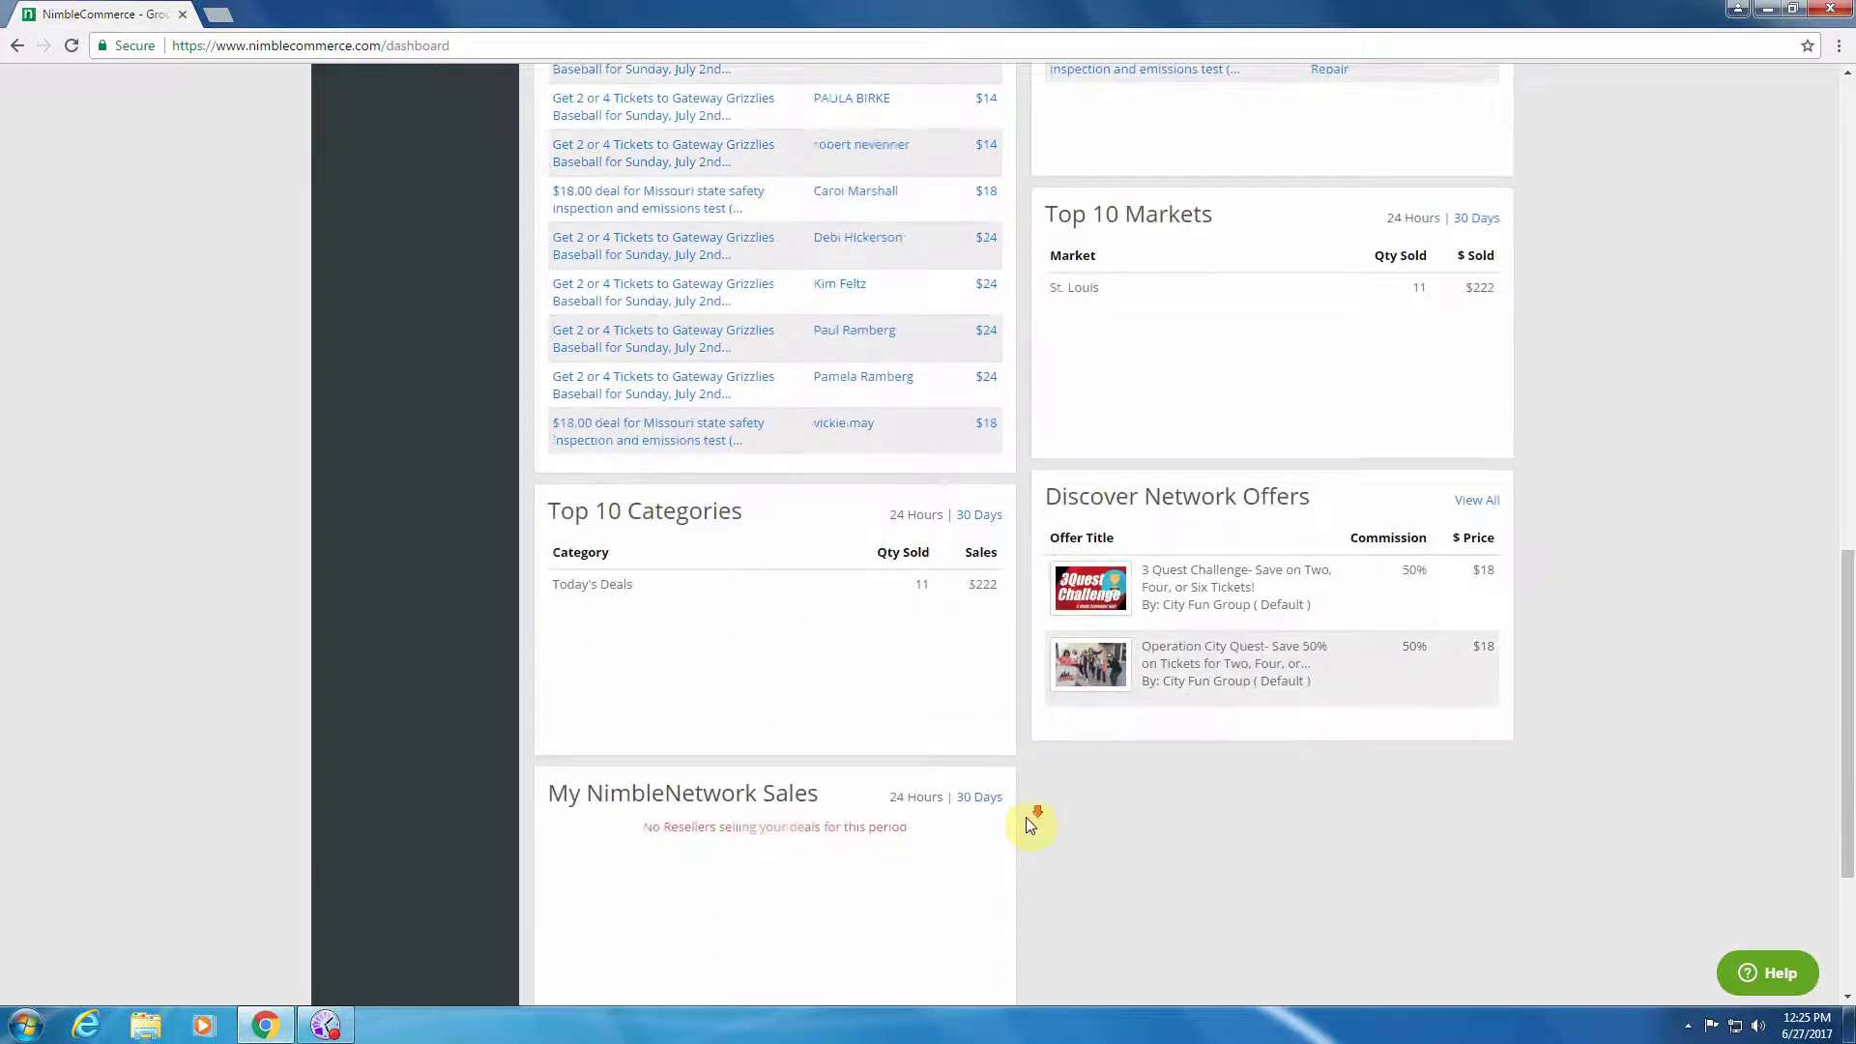
pyautogui.scroll(-1, 1027, 823)
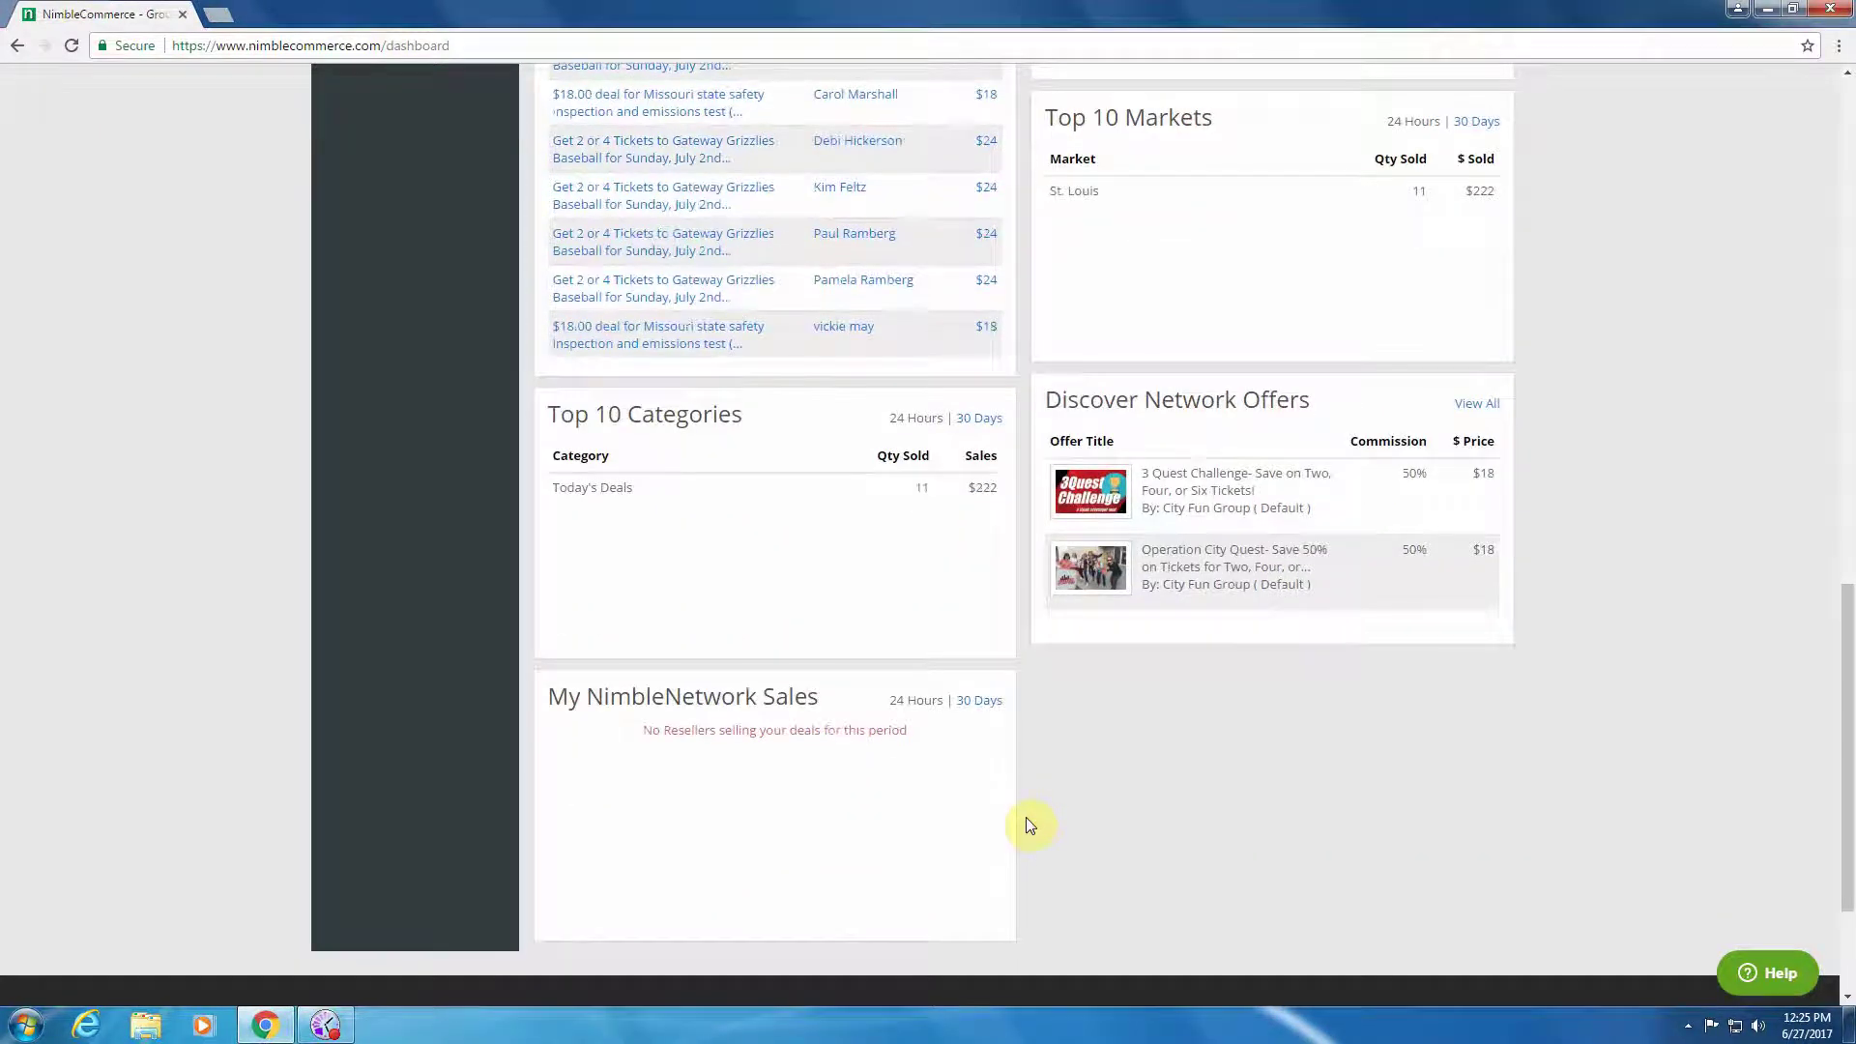
pyautogui.scroll(2, 1028, 824)
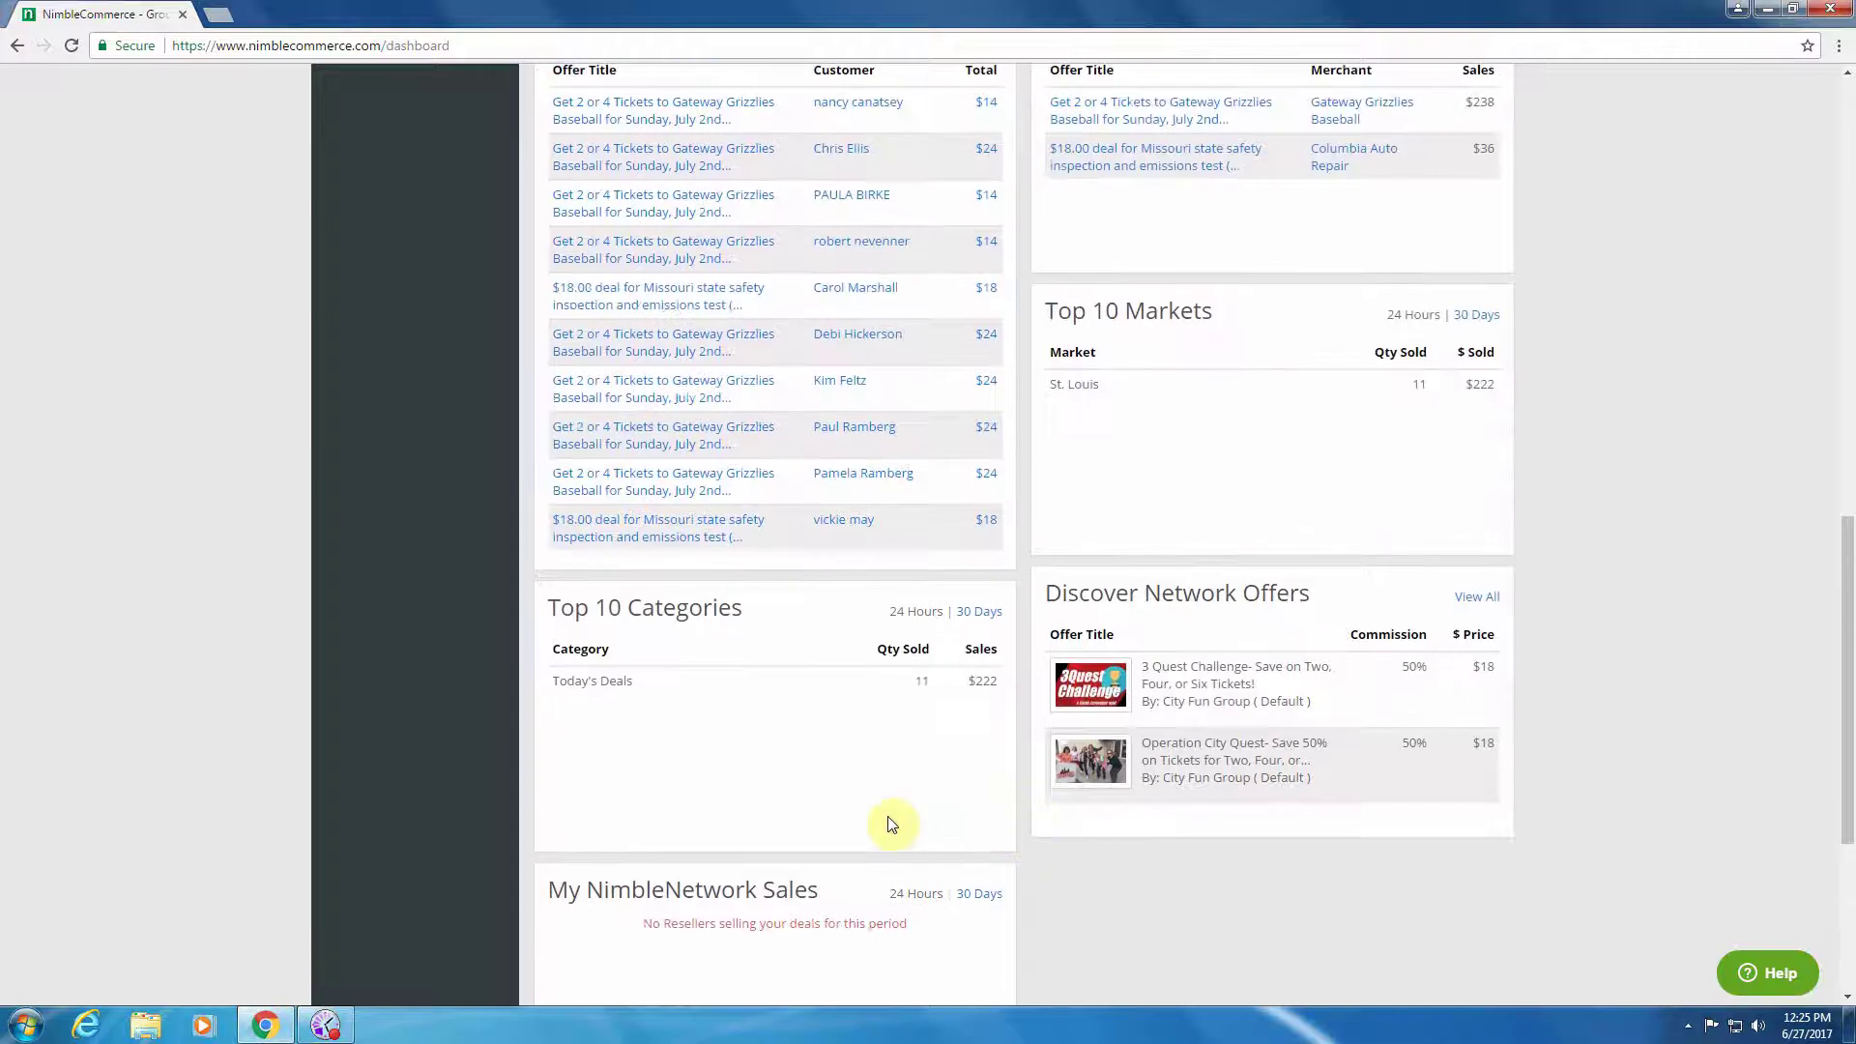
pyautogui.scroll(7, 890, 820)
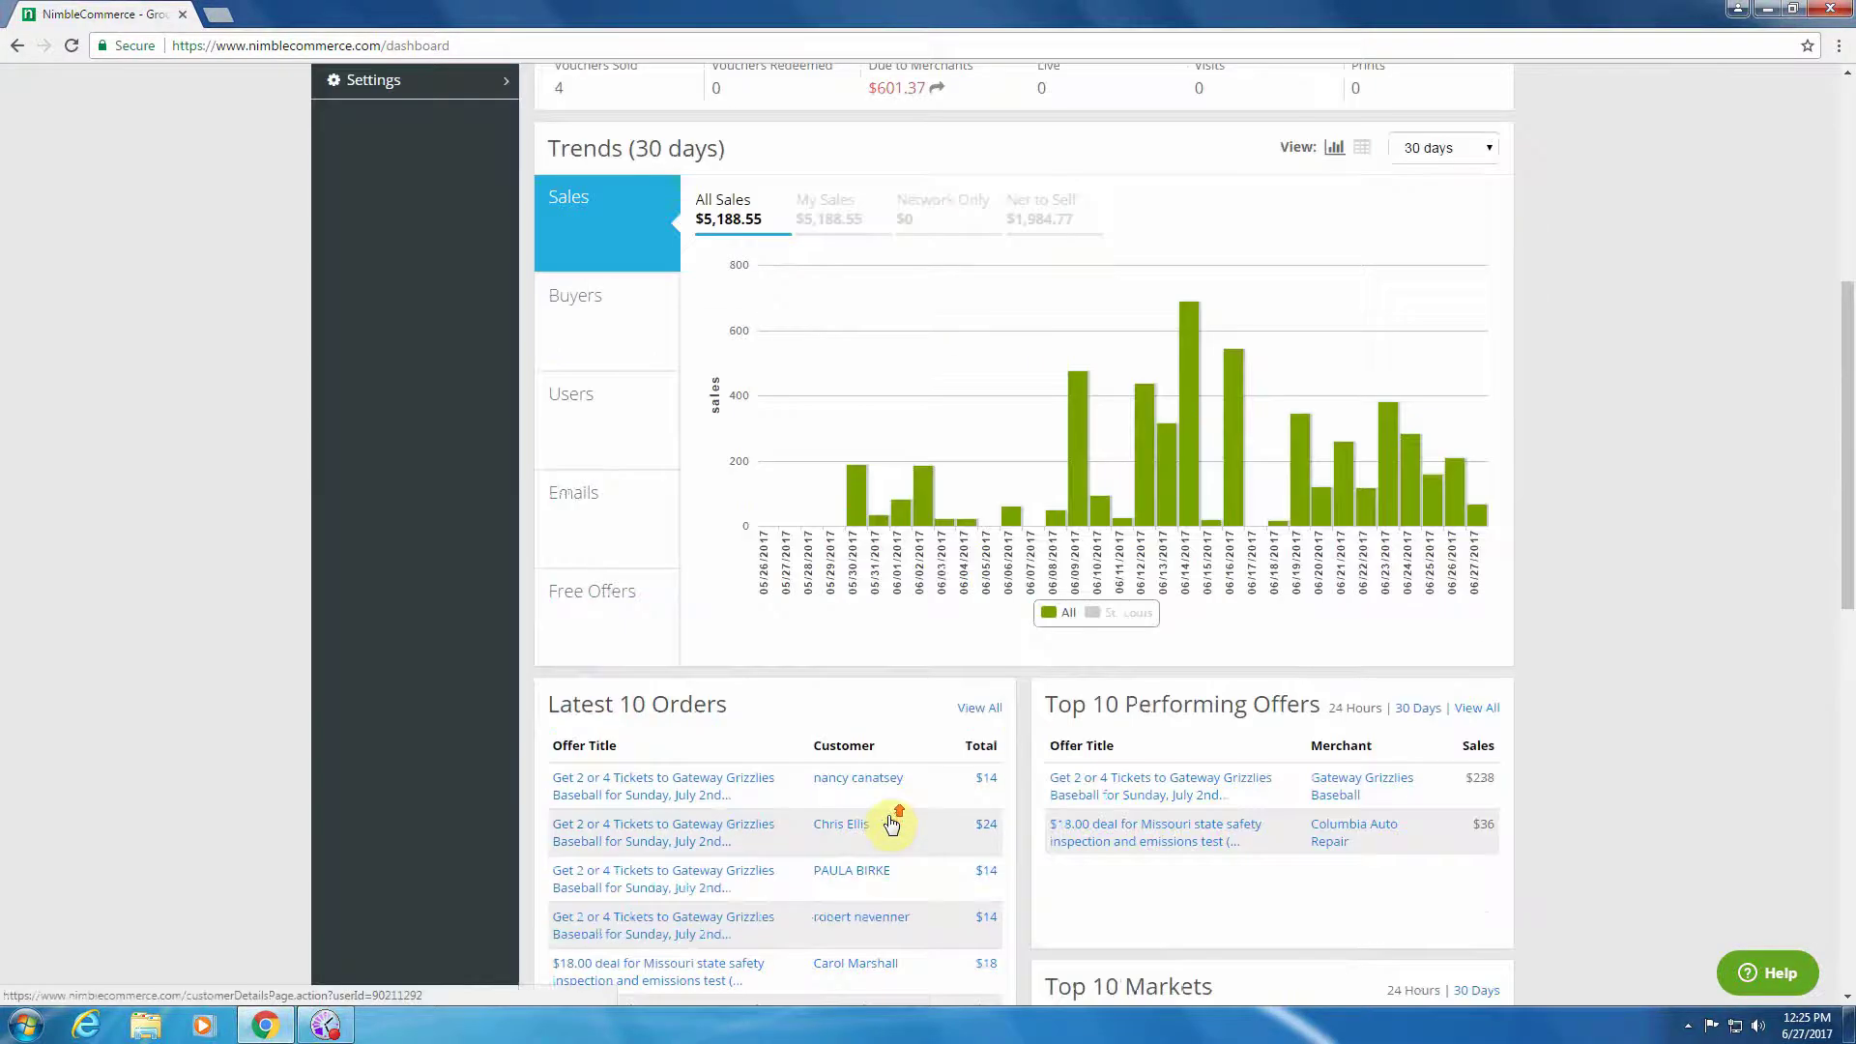
pyautogui.scroll(6, 891, 823)
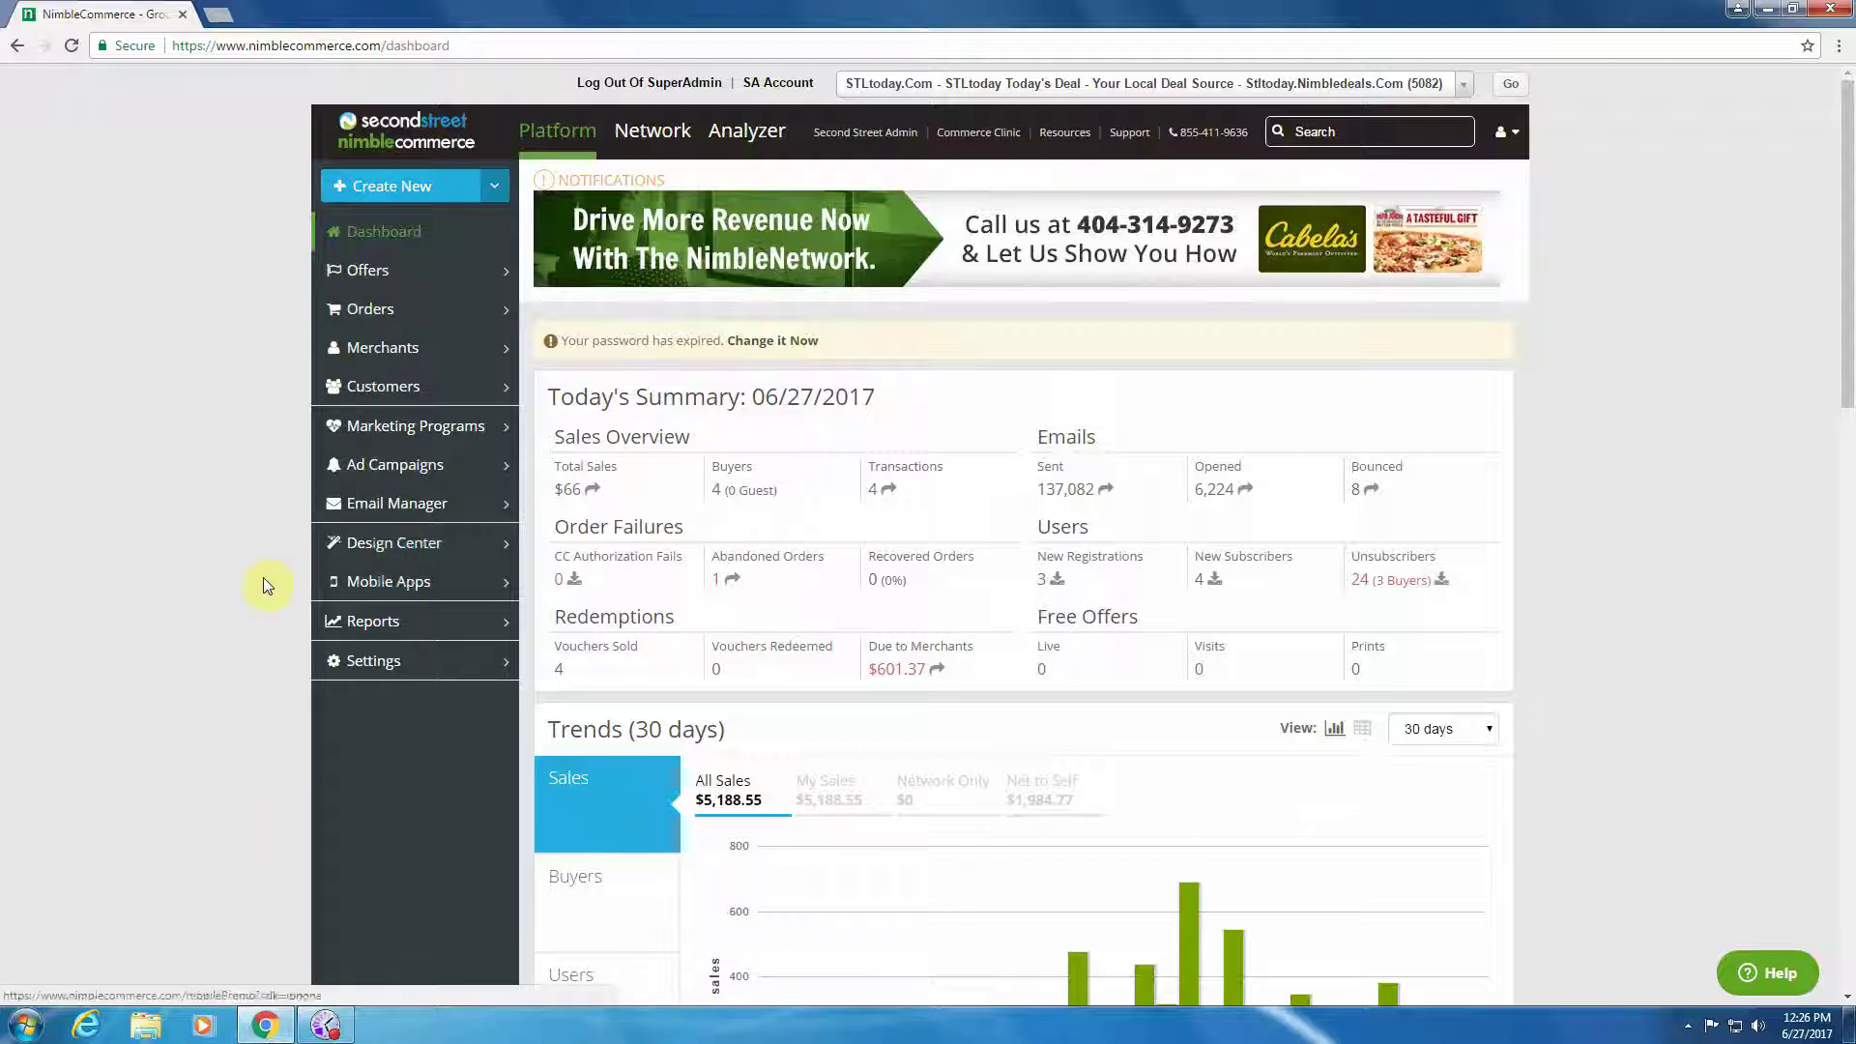
# Step: Open the overview of prepaid offers and view the status options available for filtering them
pyautogui.click(359, 275)
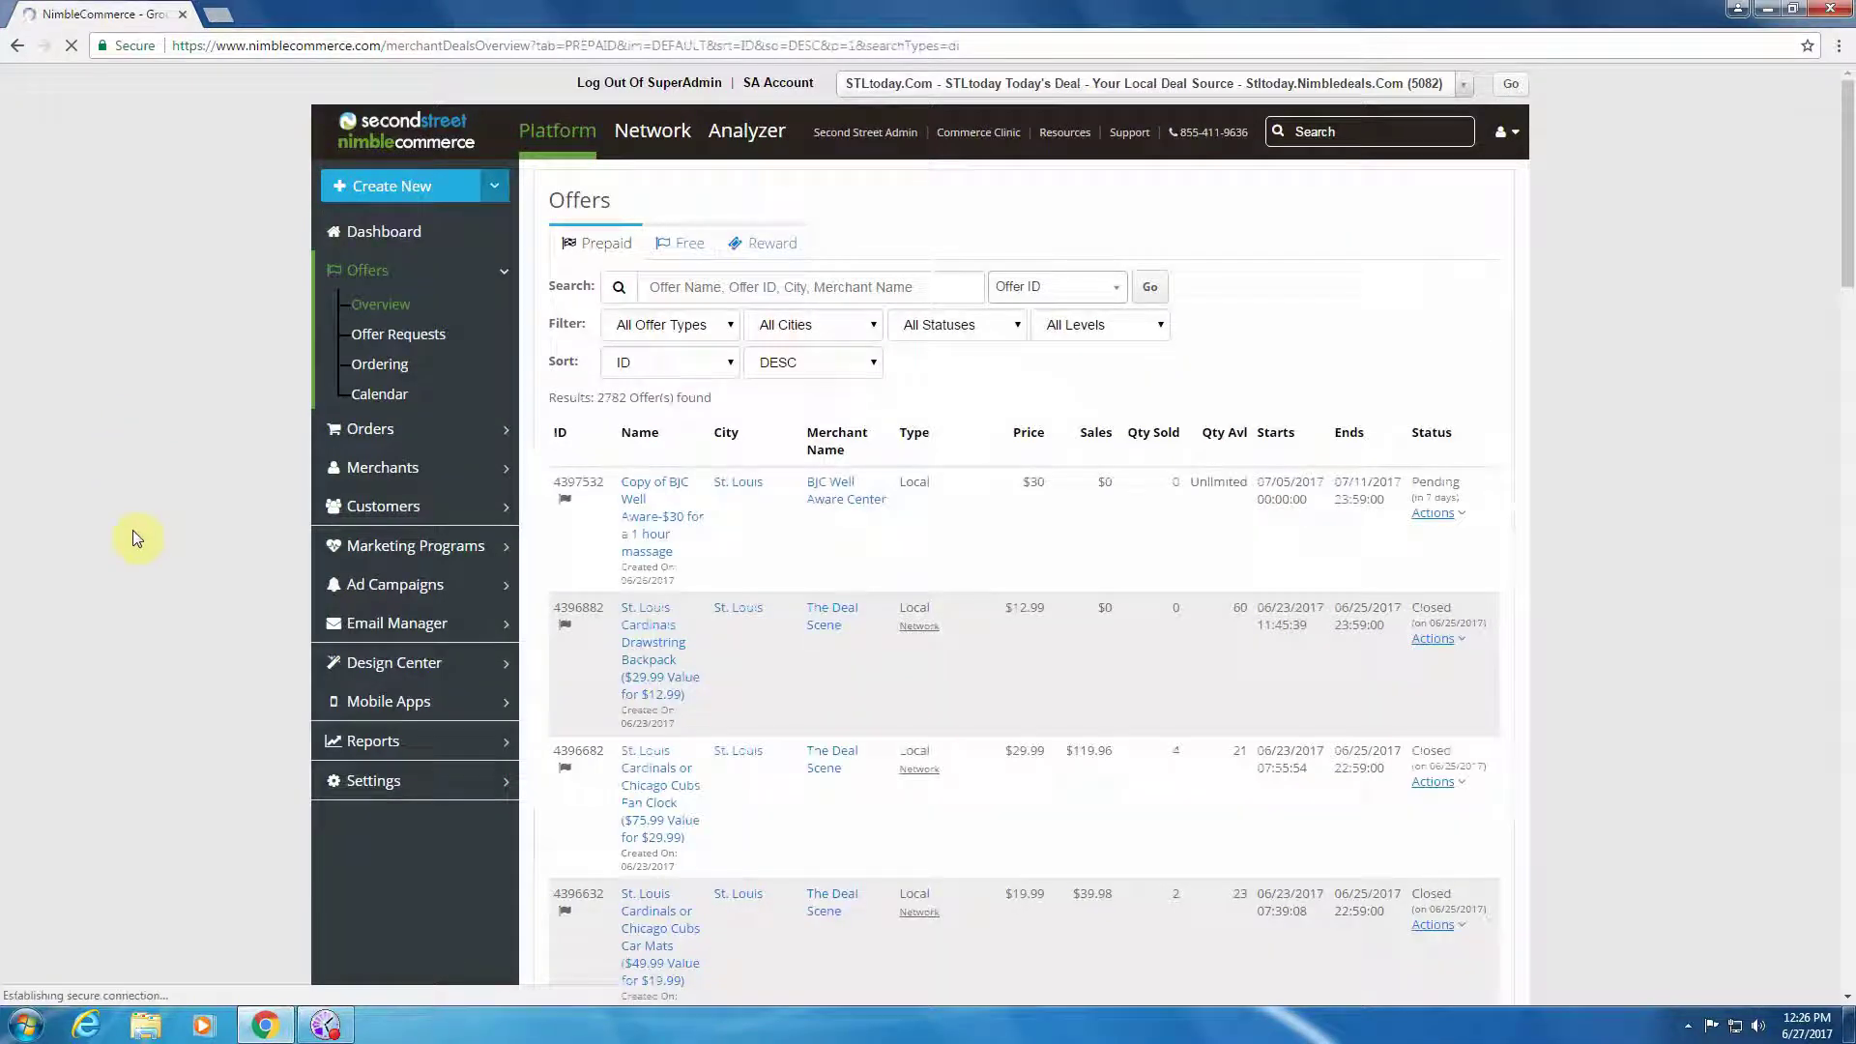
pyautogui.scroll(-1, 137, 535)
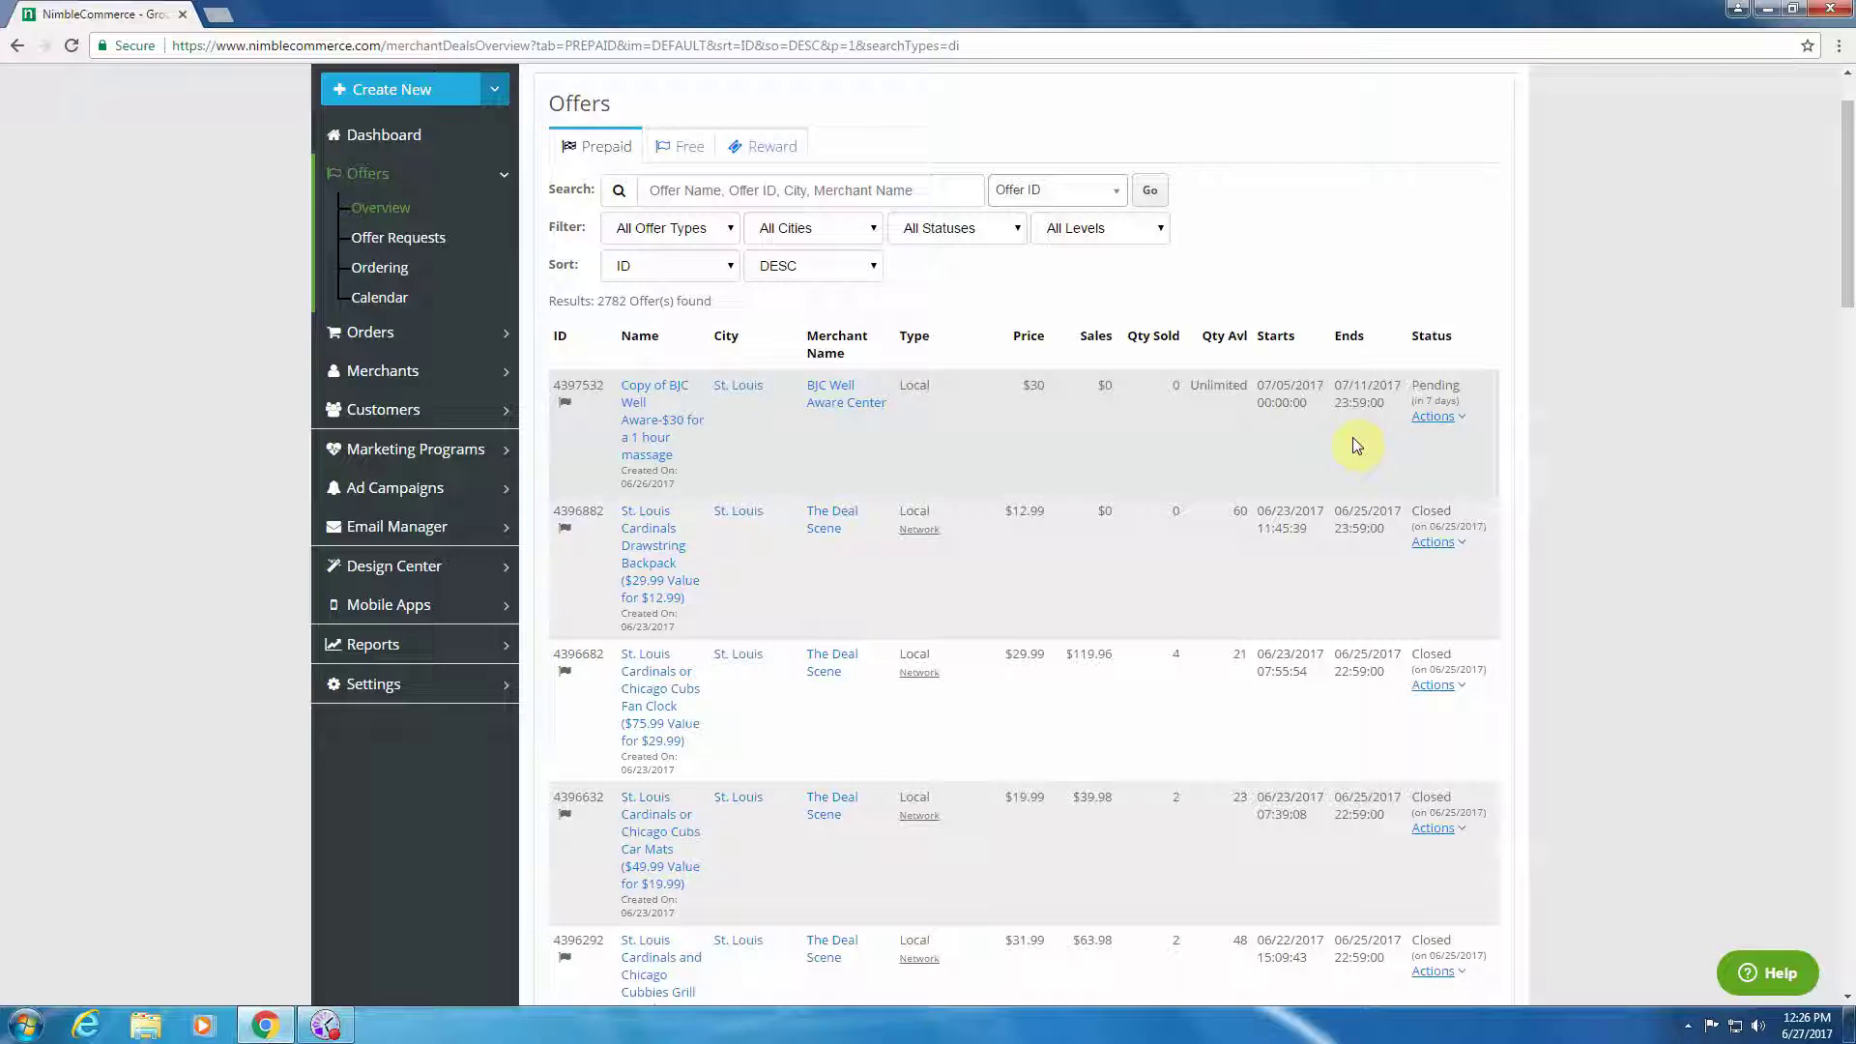
pyautogui.click(988, 240)
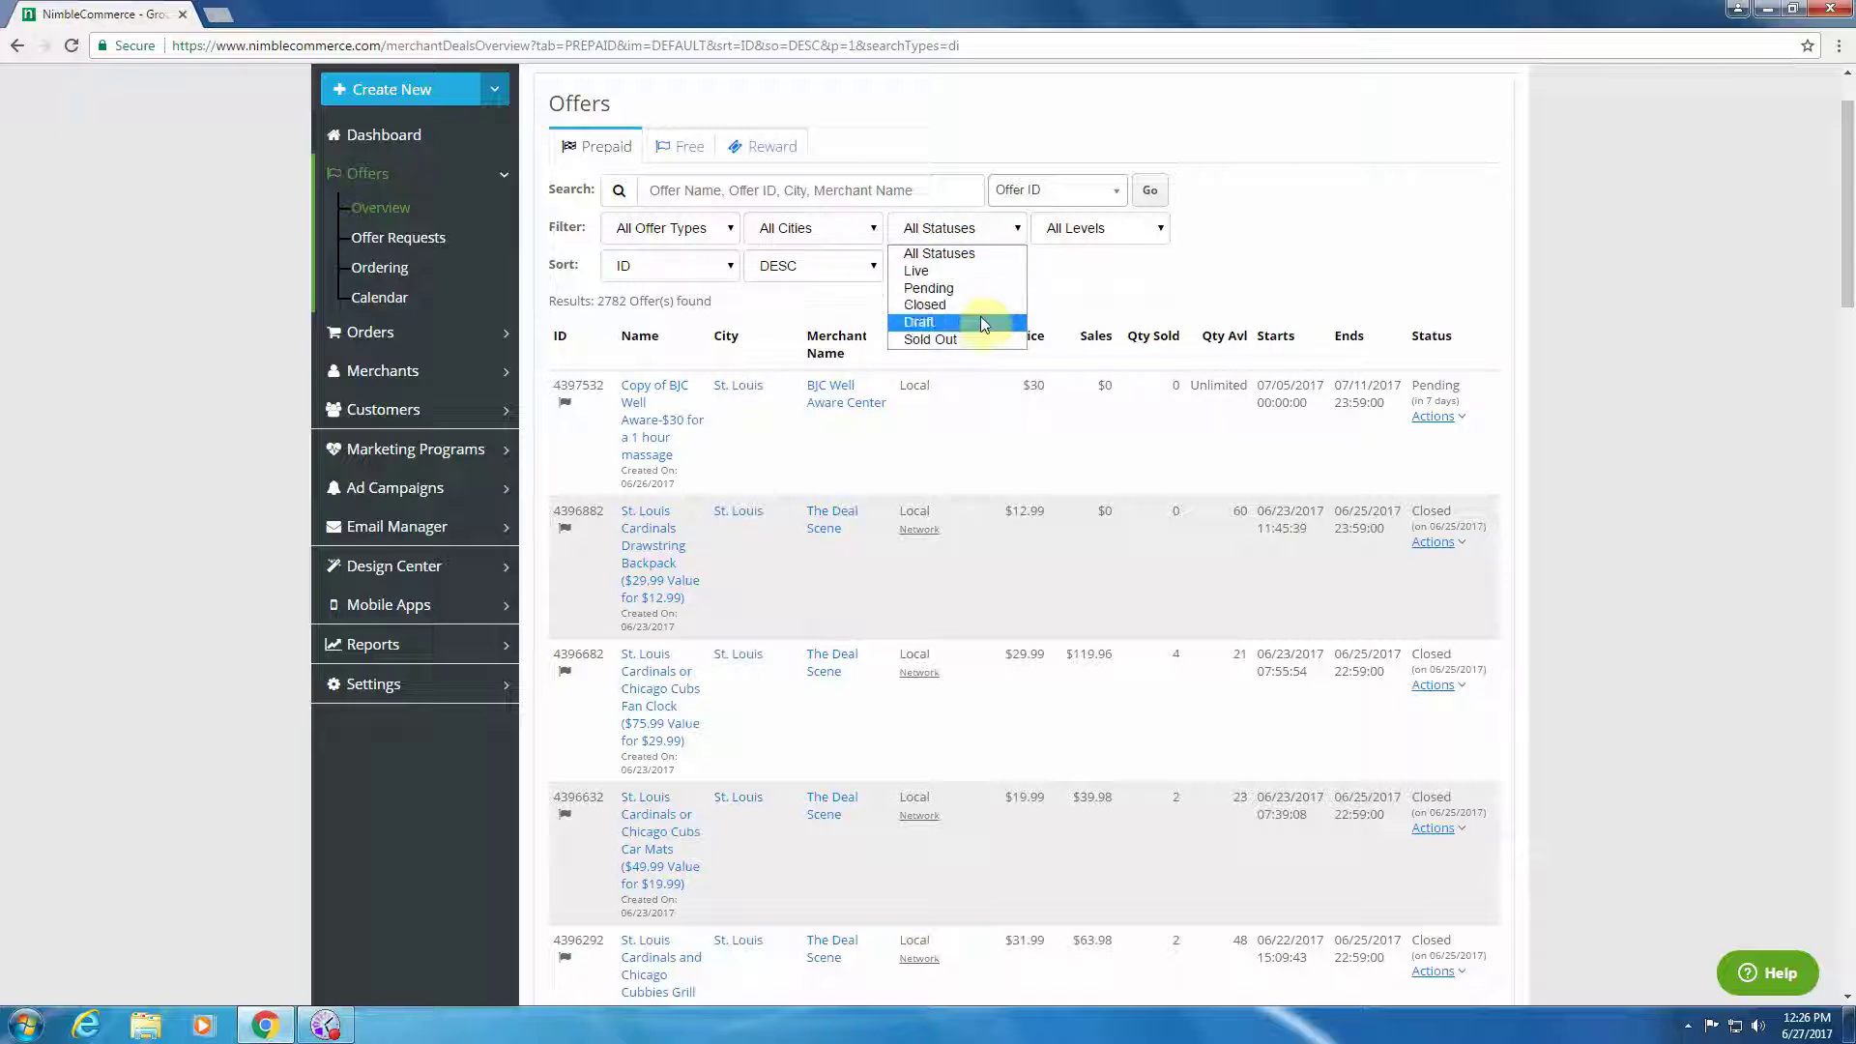
pyautogui.click(1085, 286)
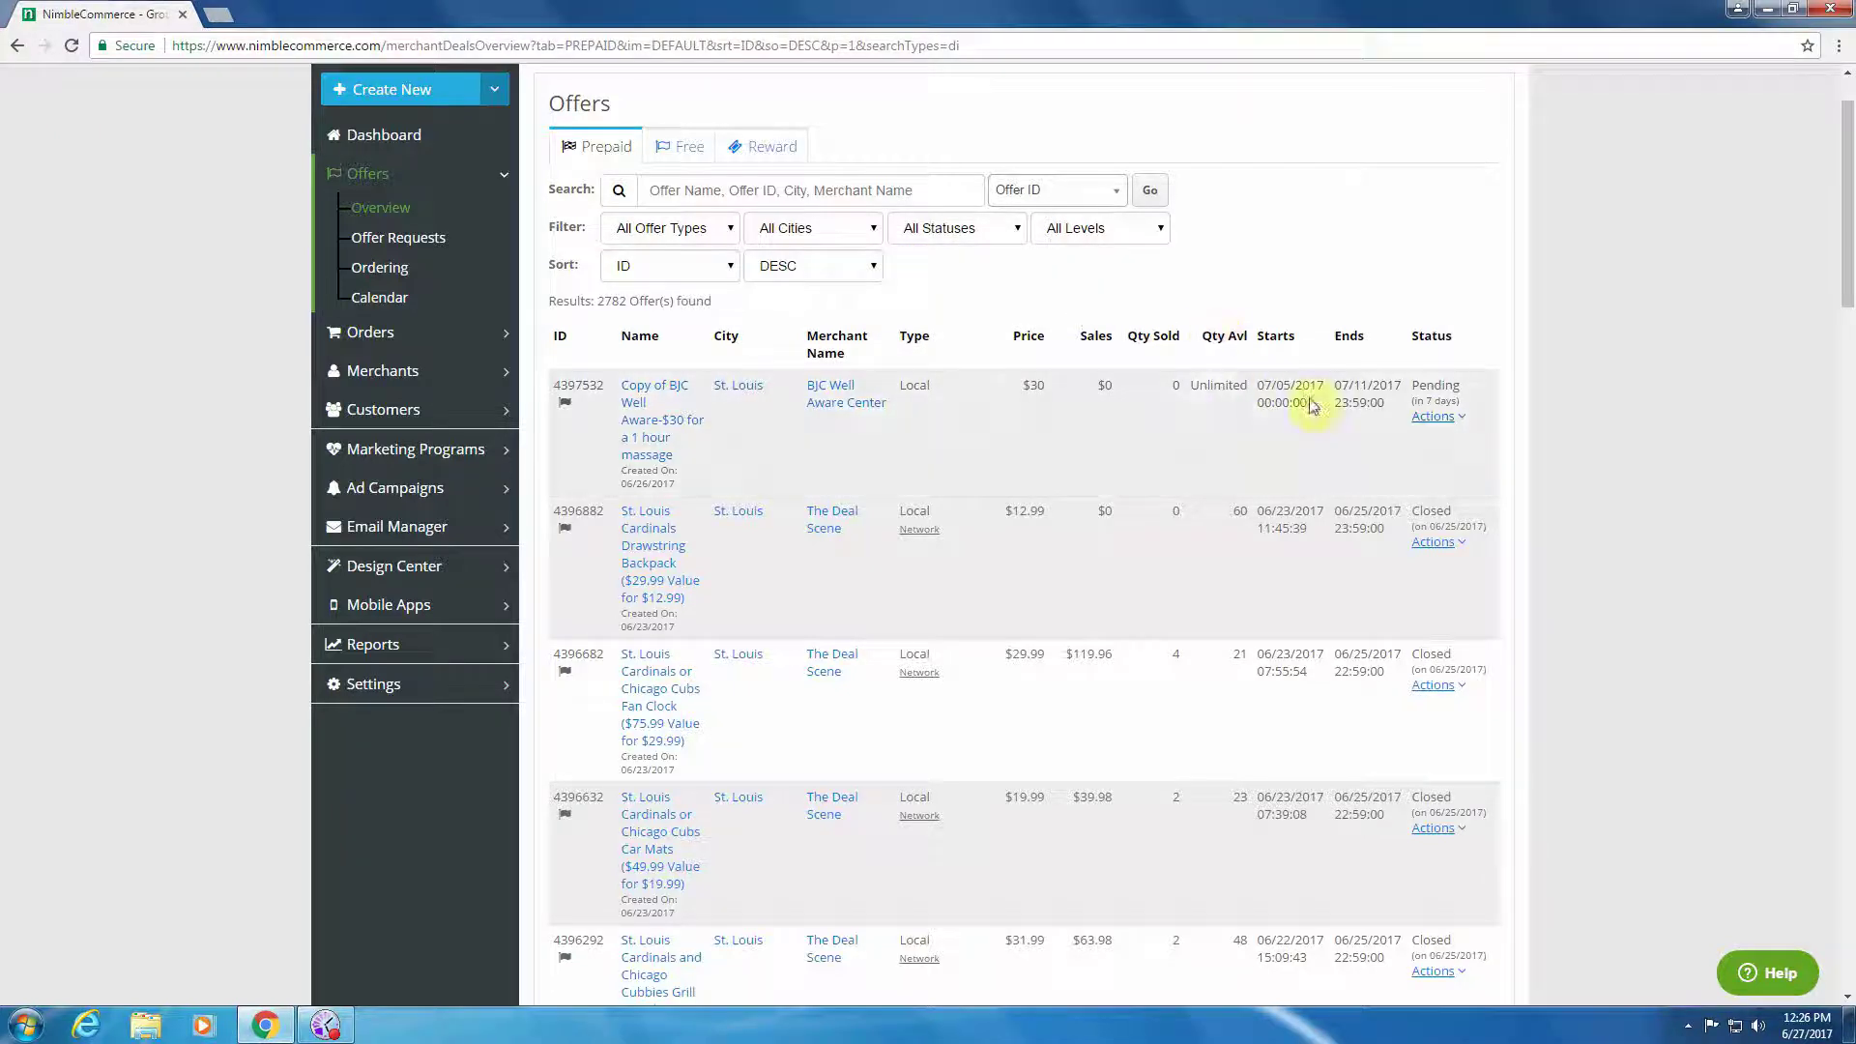
# Step: View the available actions for the pending BJC Well Aware massage offer and the live Achieve Wellness stretch therapy offer
pyautogui.click(1443, 419)
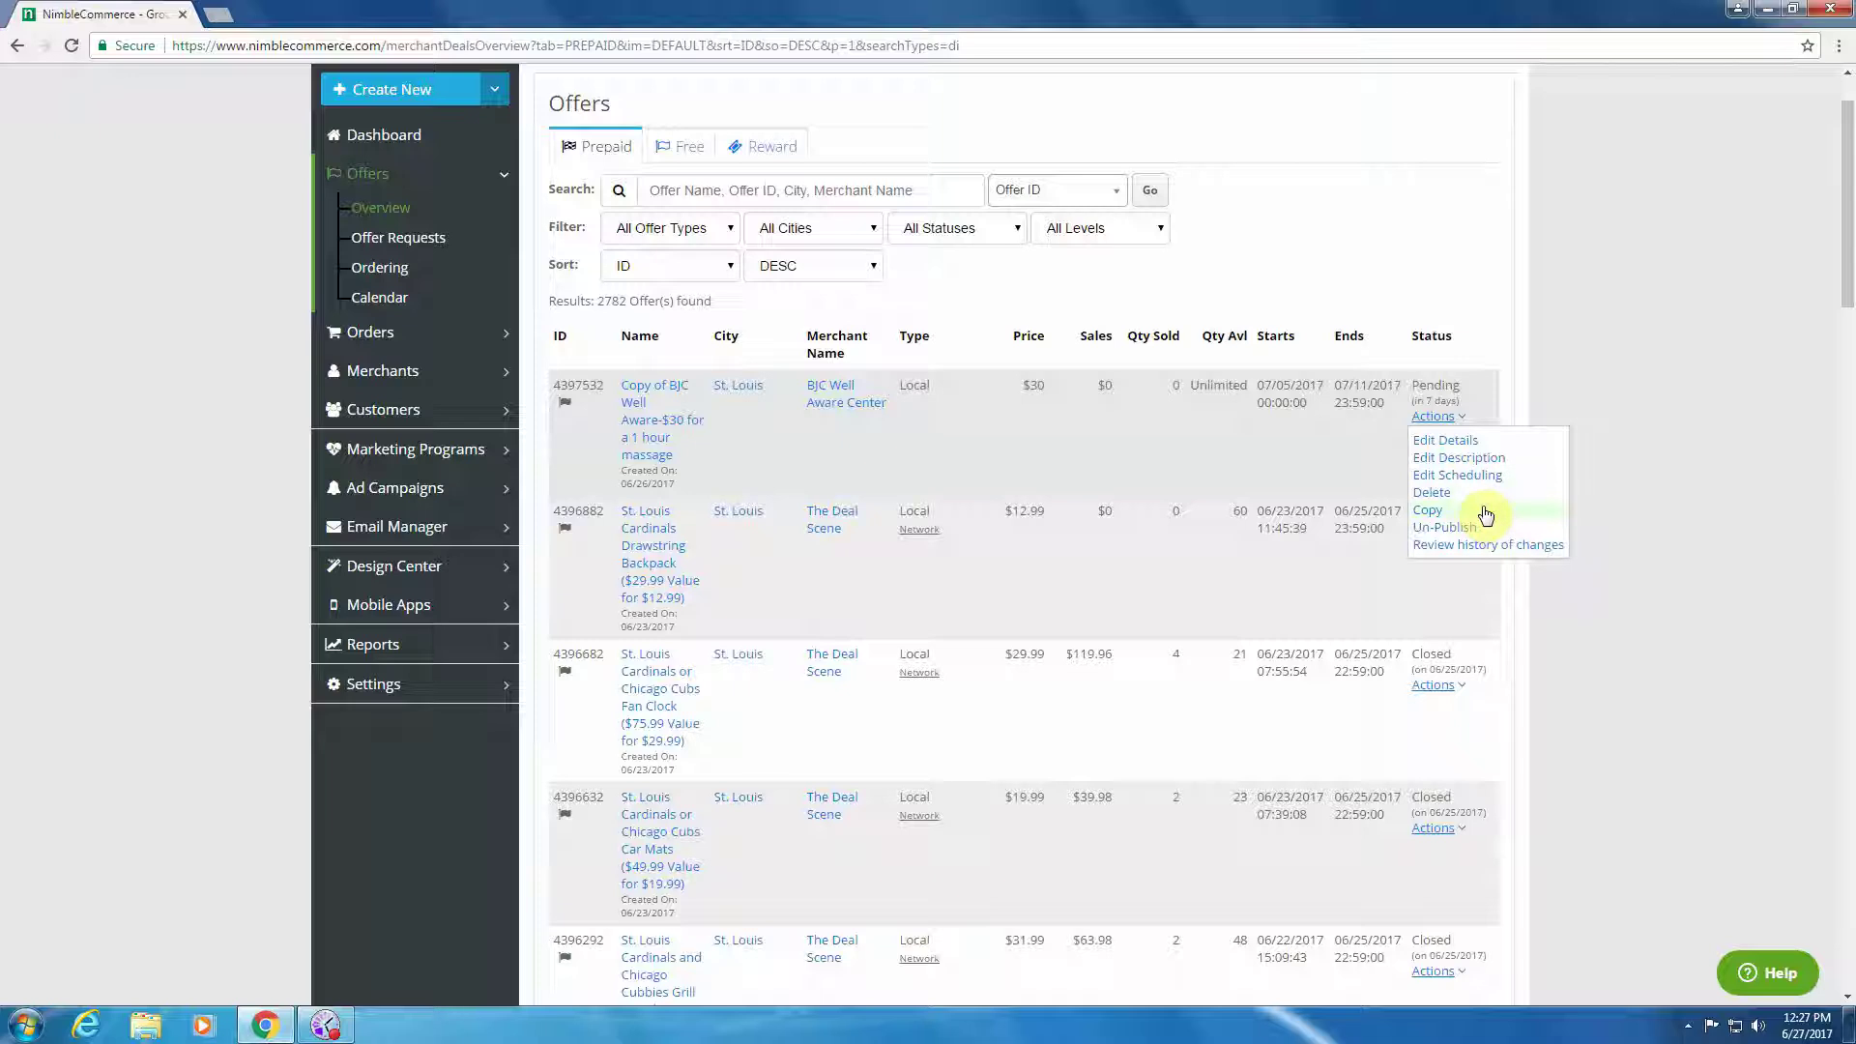
pyautogui.click(1649, 474)
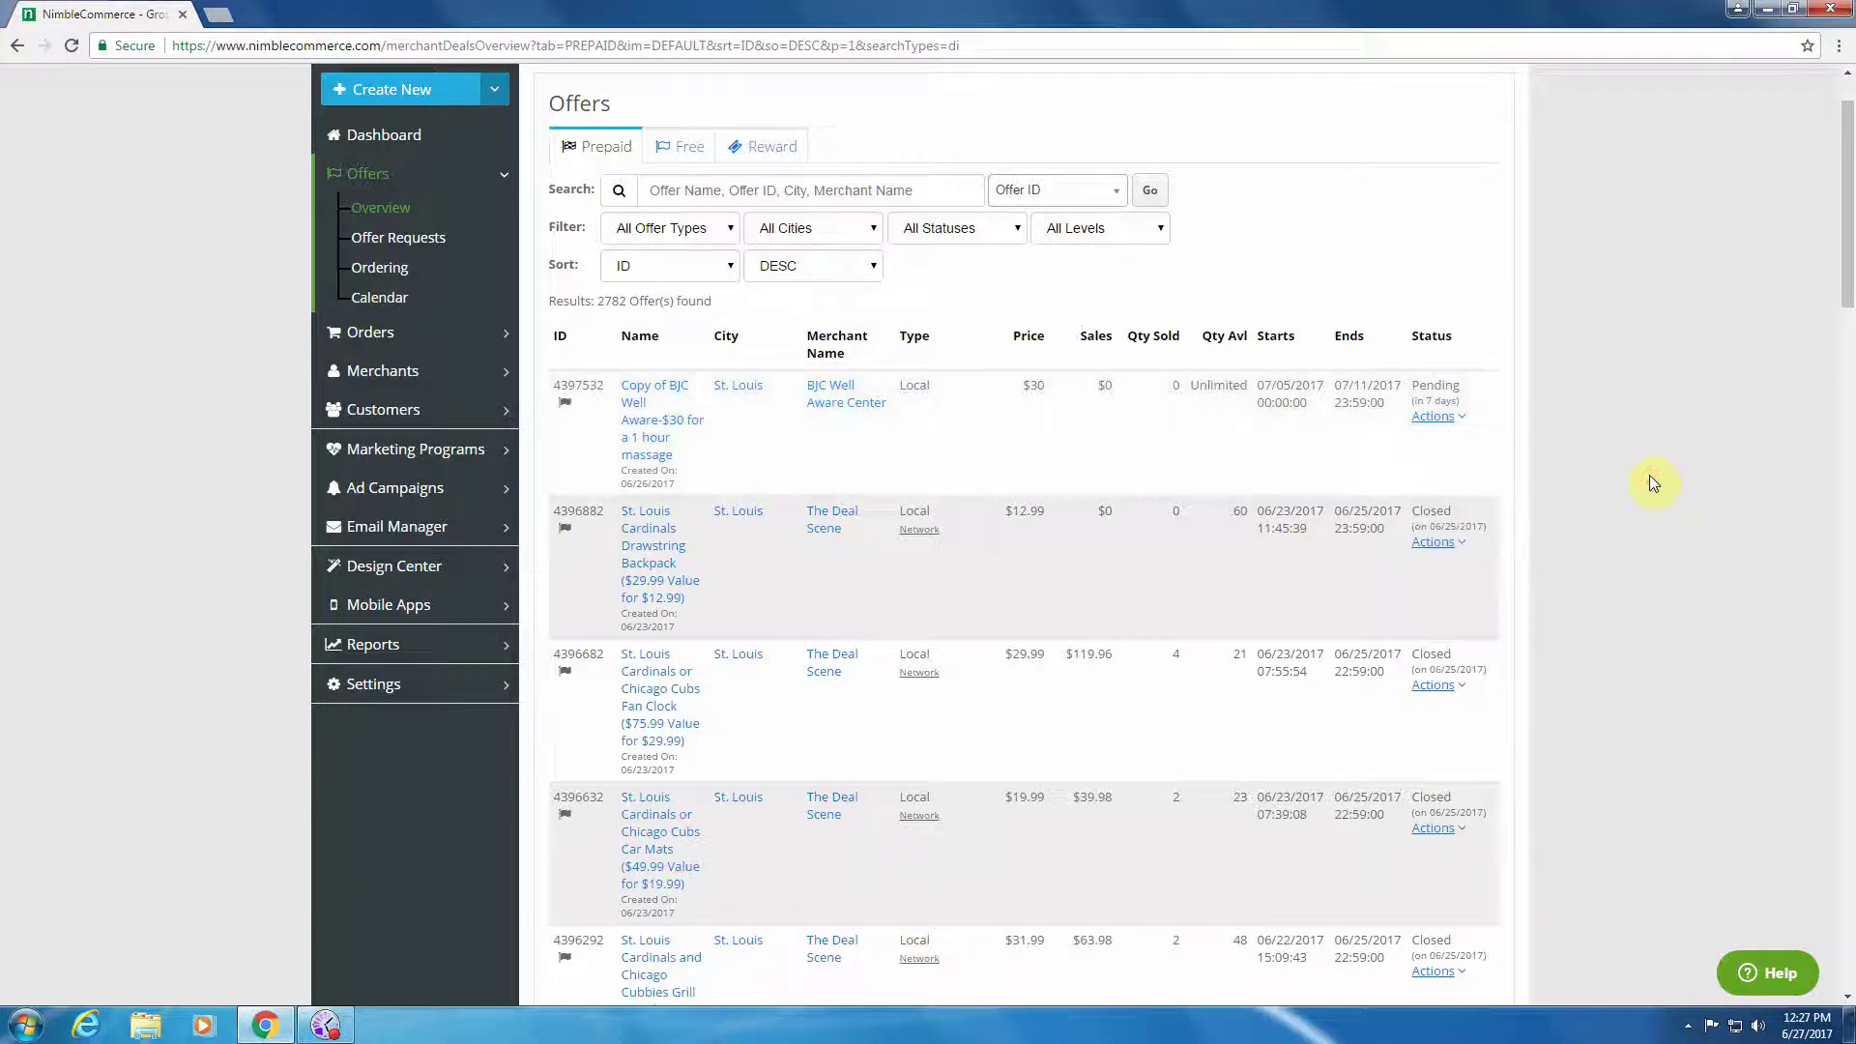
pyautogui.scroll(-3, 1649, 474)
pyautogui.scroll(4, 1649, 474)
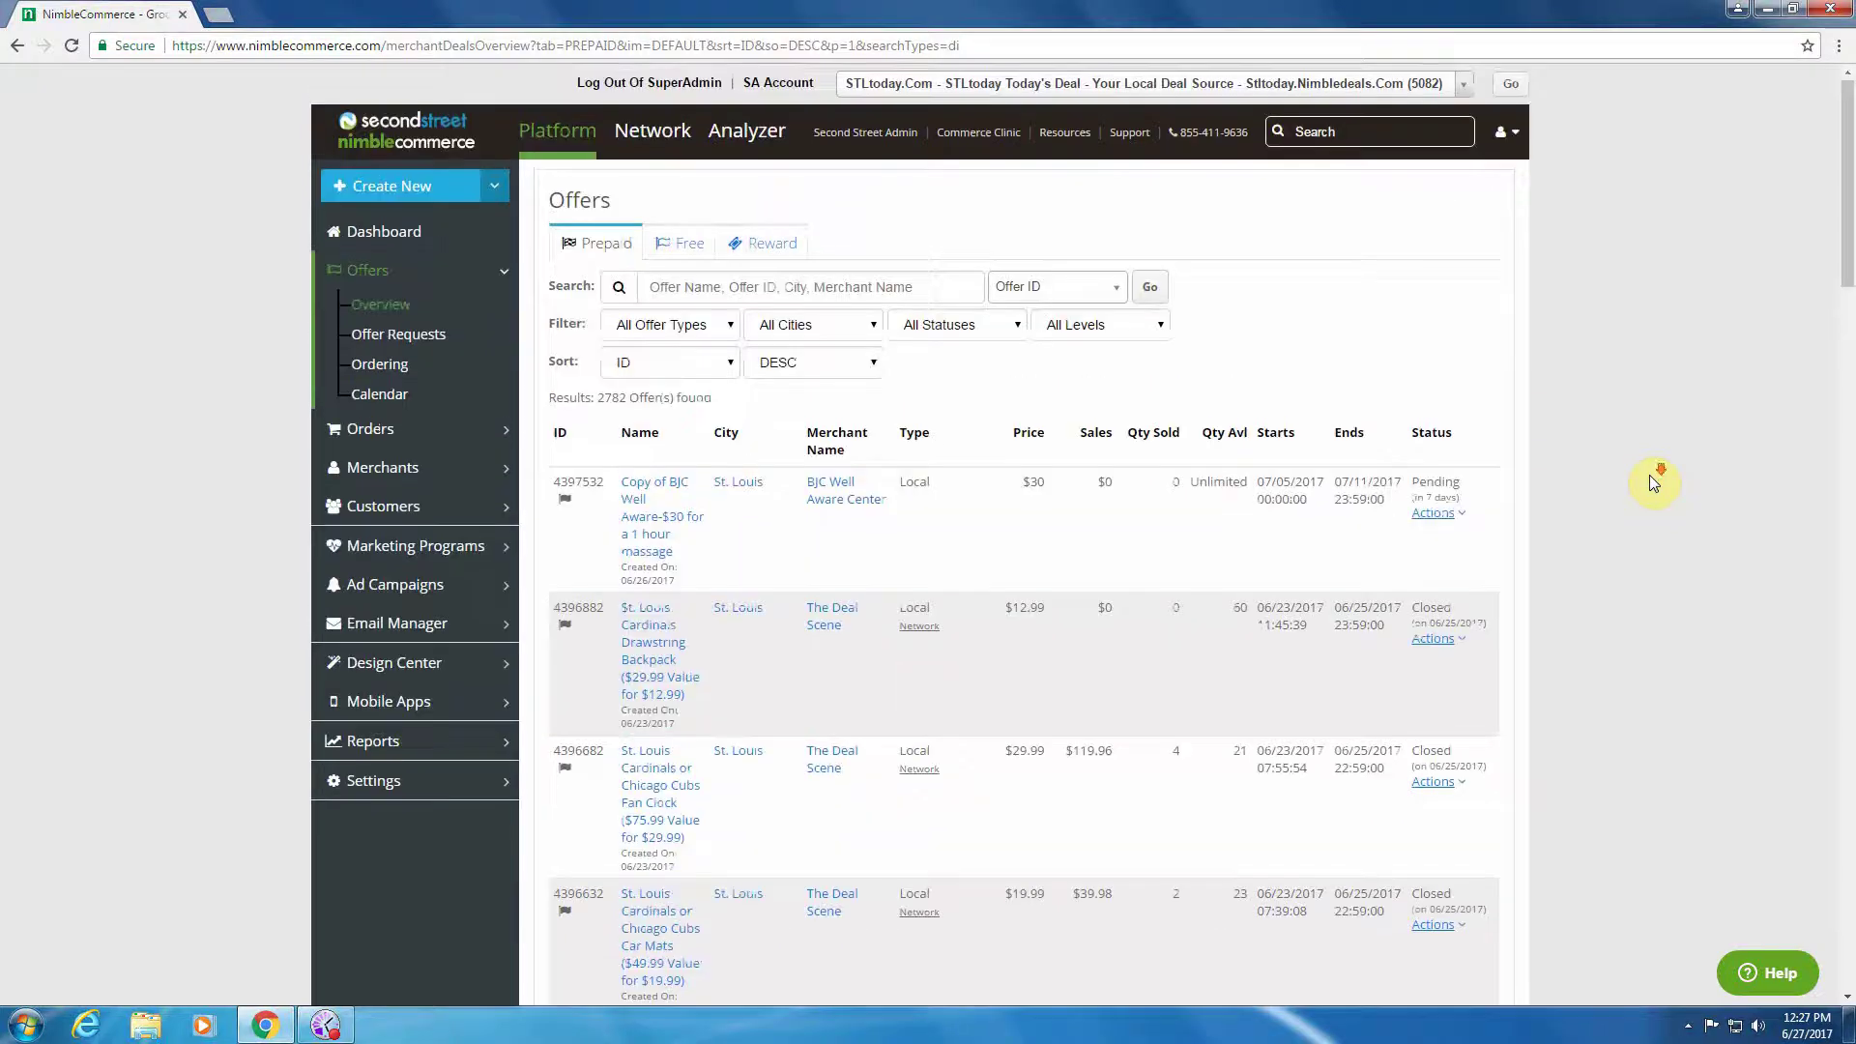
pyautogui.scroll(-5, 1650, 474)
pyautogui.scroll(-1, 1650, 473)
pyautogui.click(1437, 811)
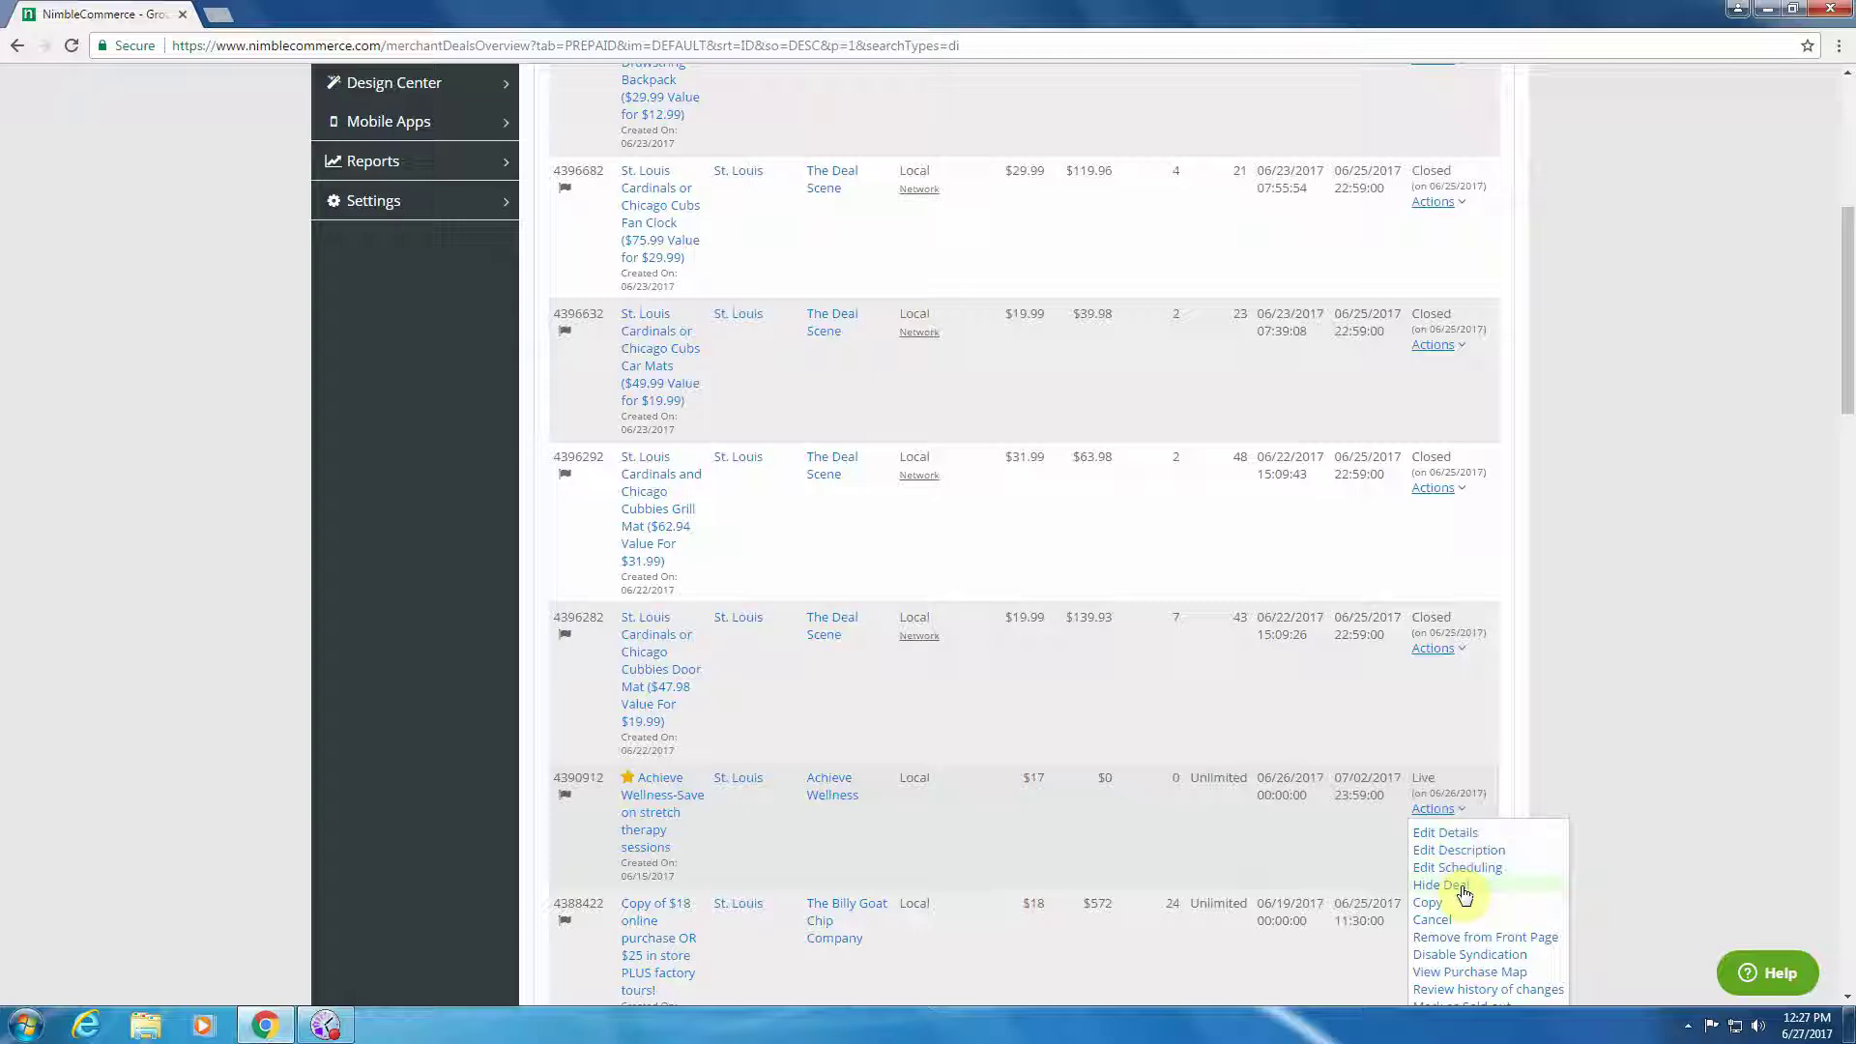
pyautogui.click(1620, 704)
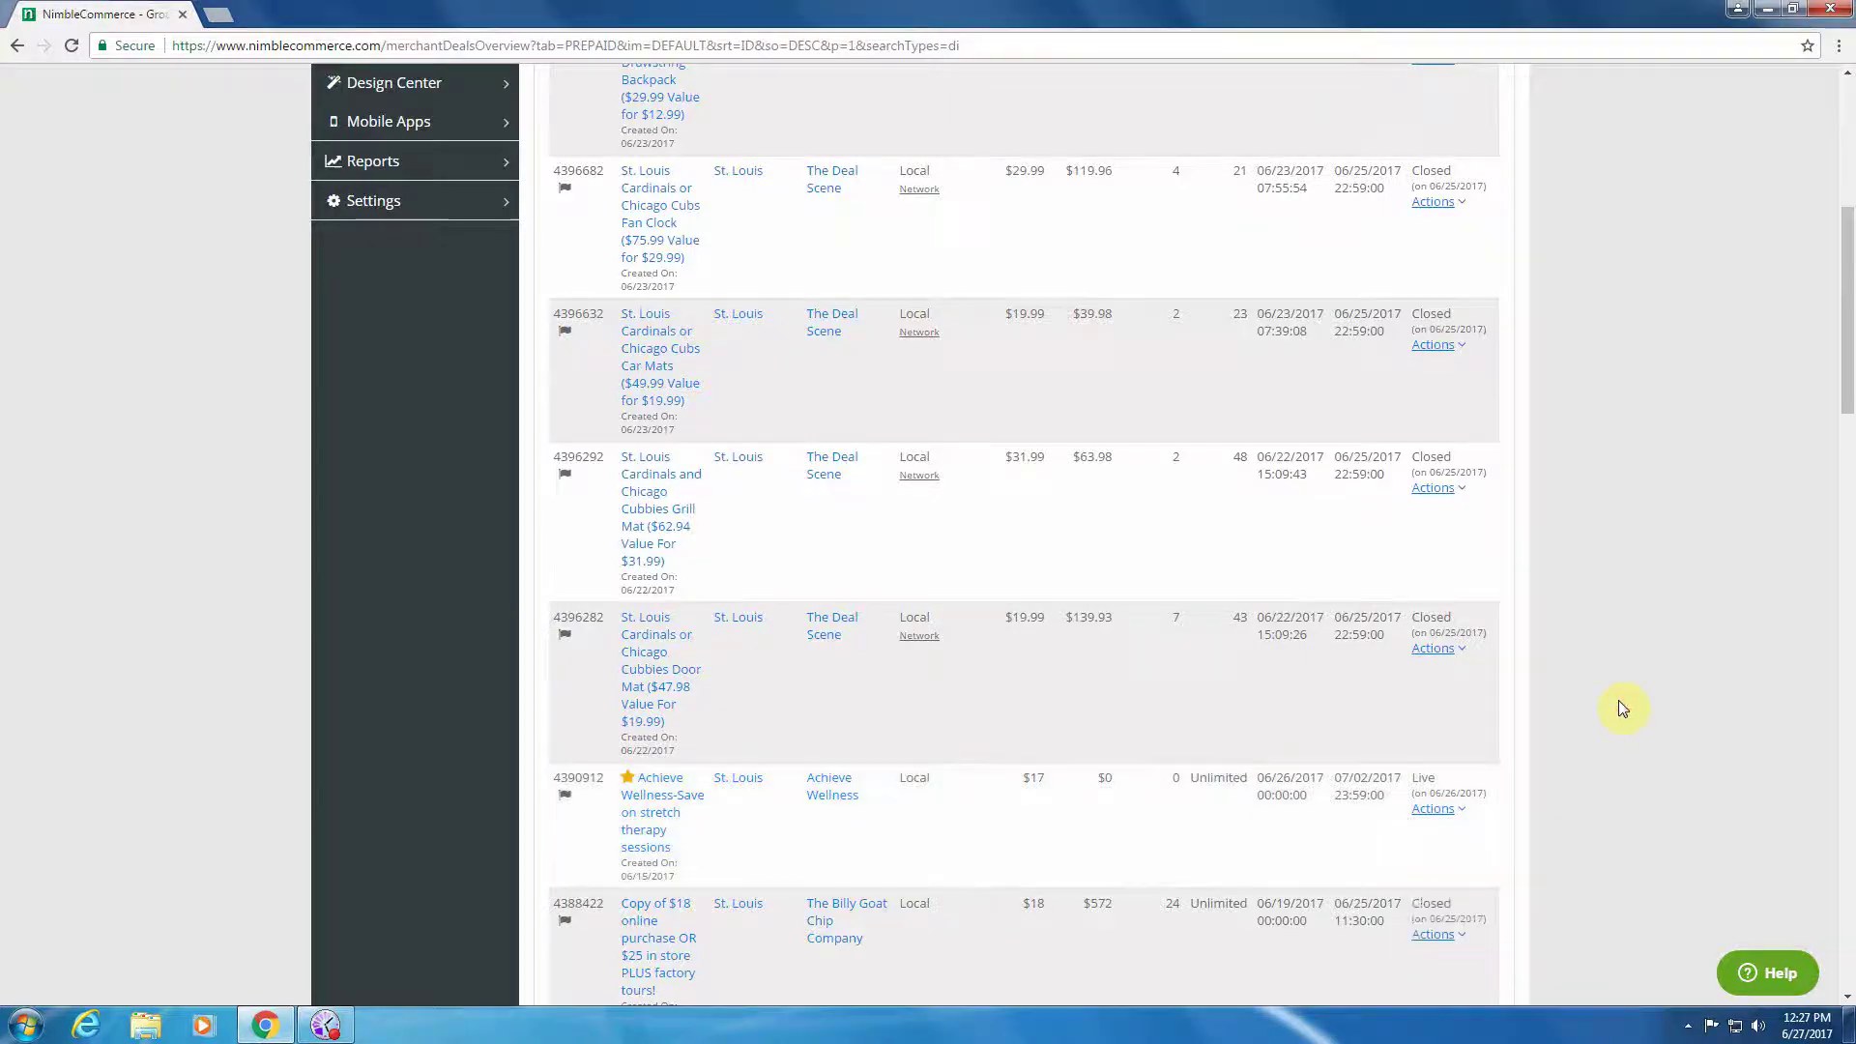
pyautogui.scroll(6, 1619, 700)
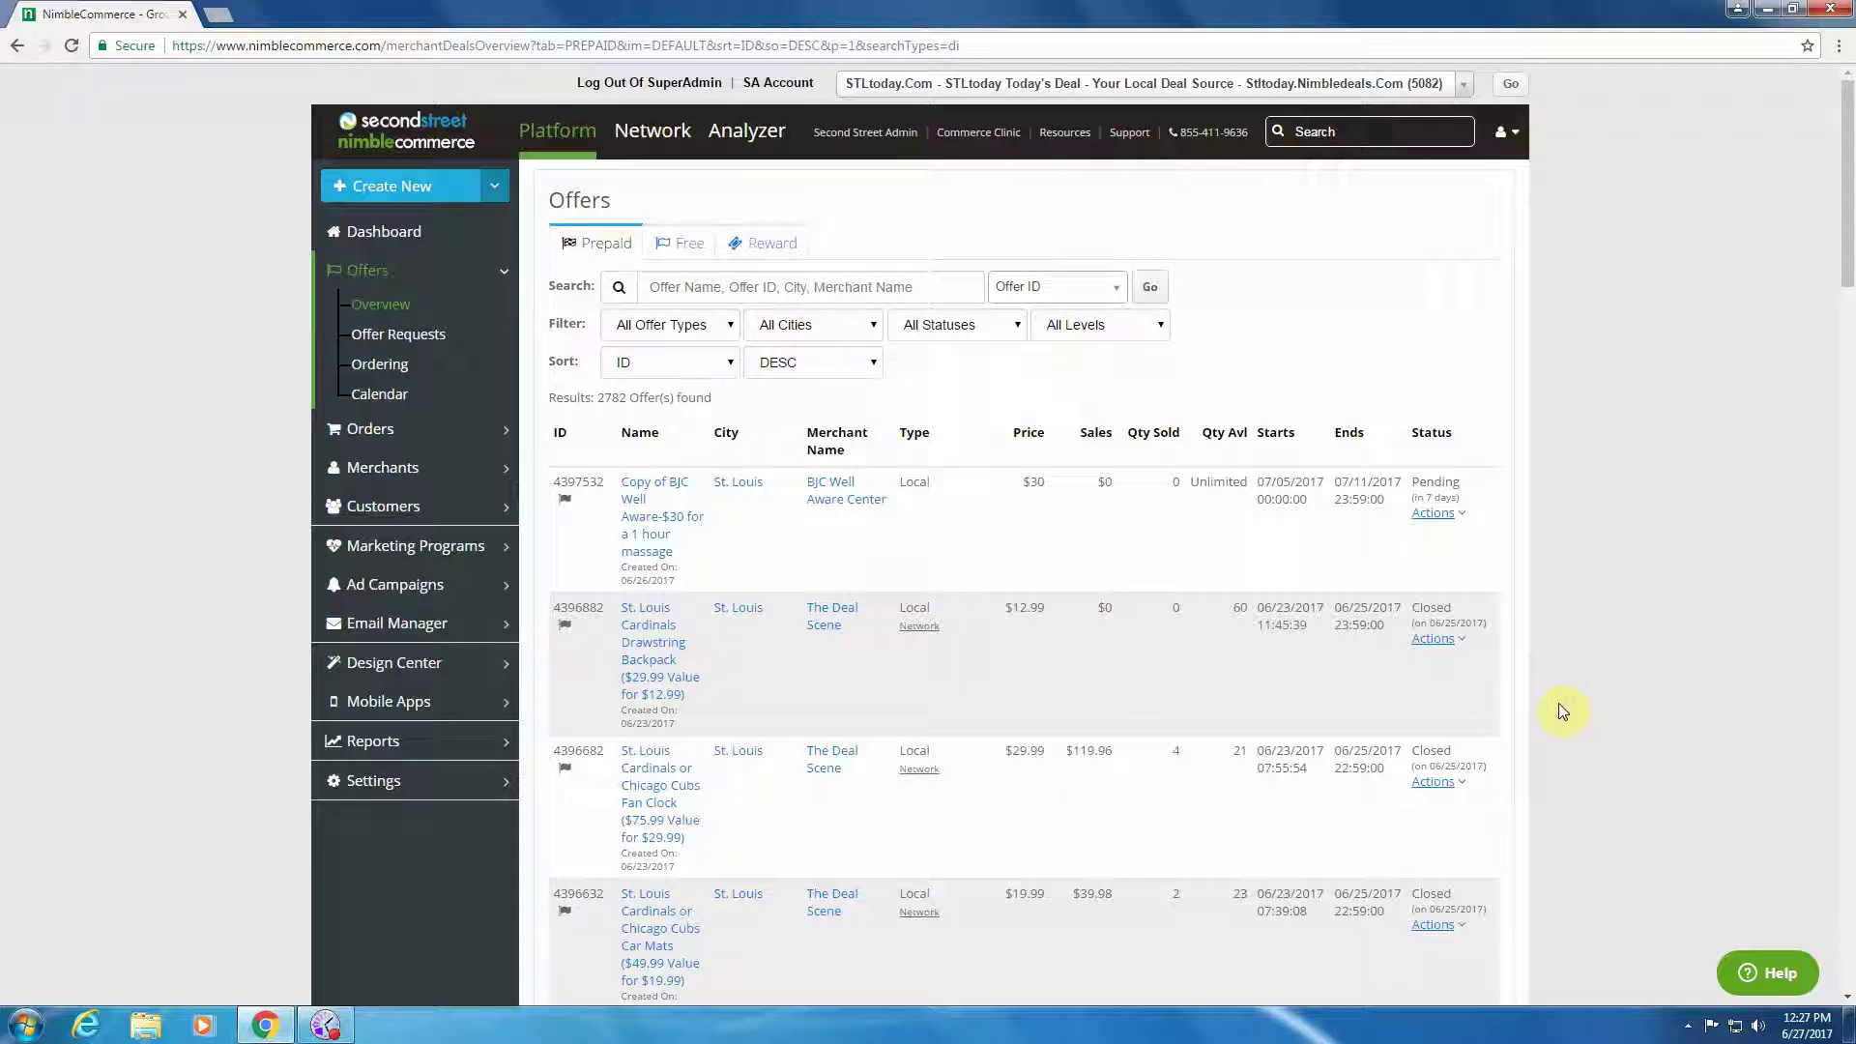
# Step: Search the merchants overview for "Golf", look through the matching merchants and clear the search text
pyautogui.click(405, 469)
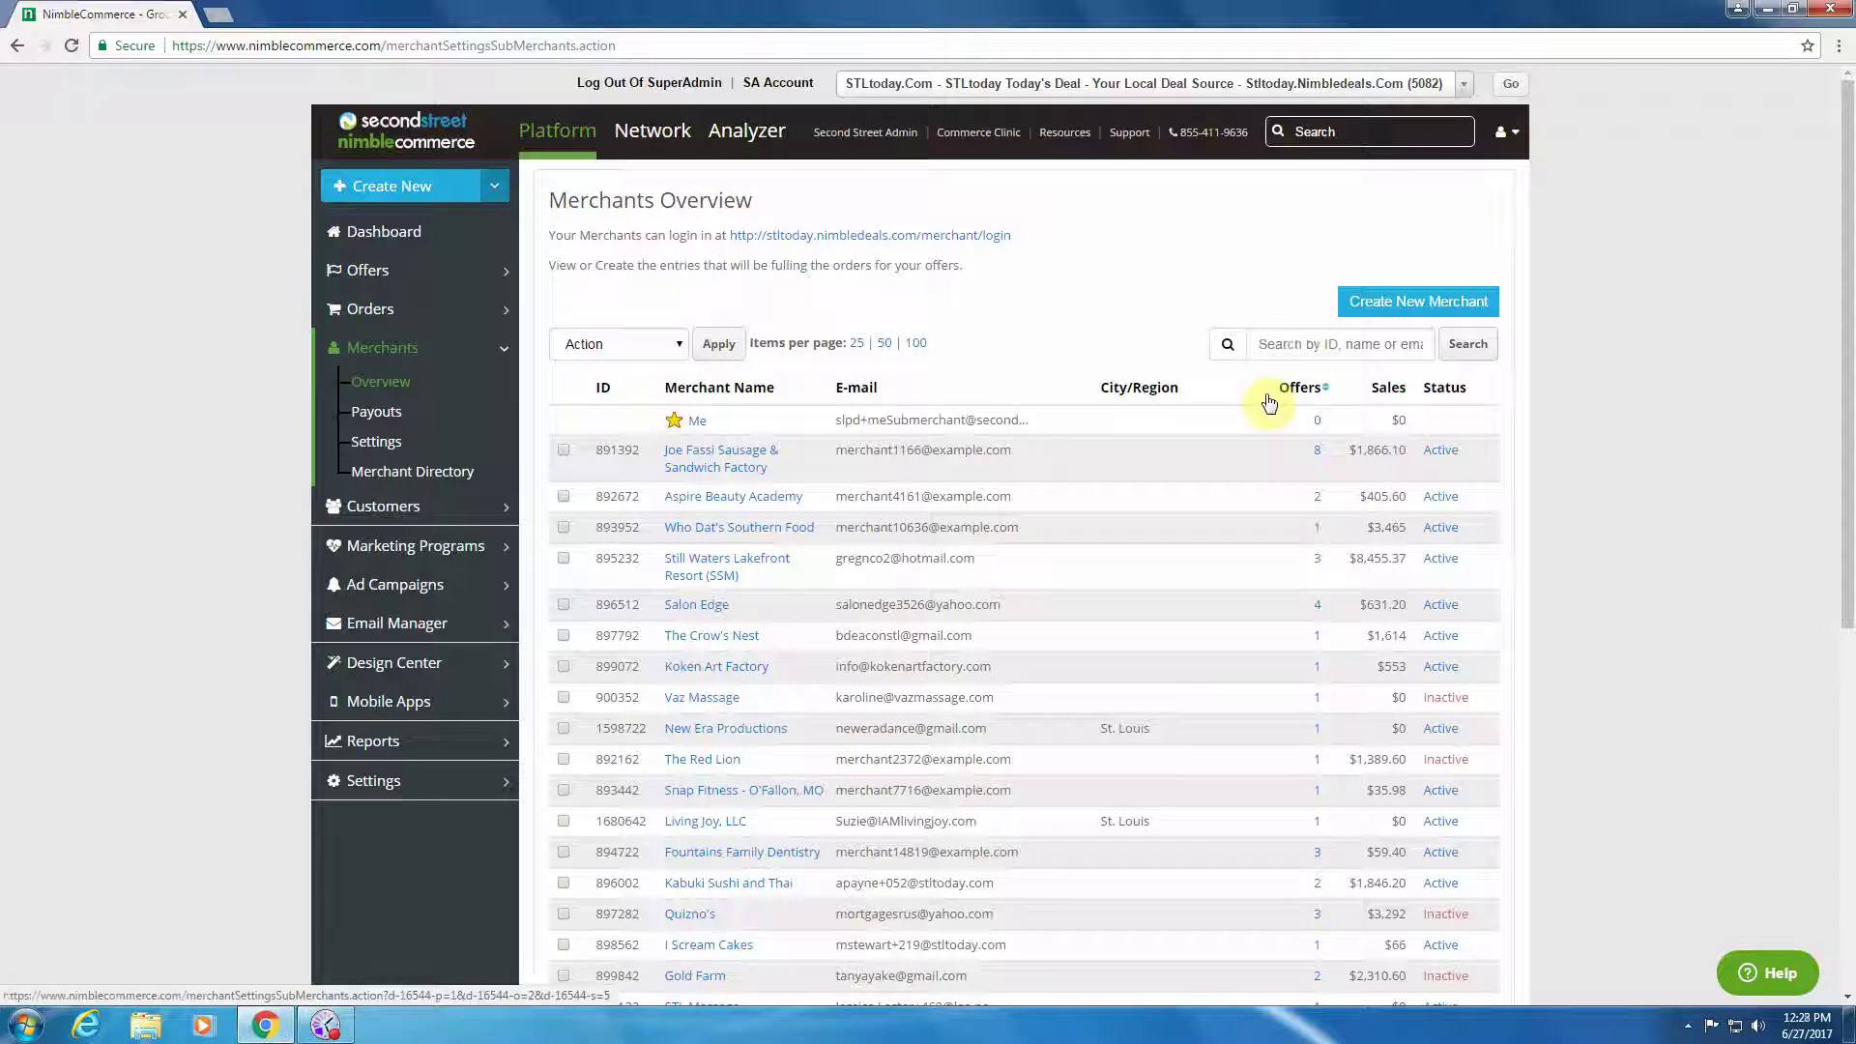
pyautogui.write('Golf')
pyautogui.press('Return')
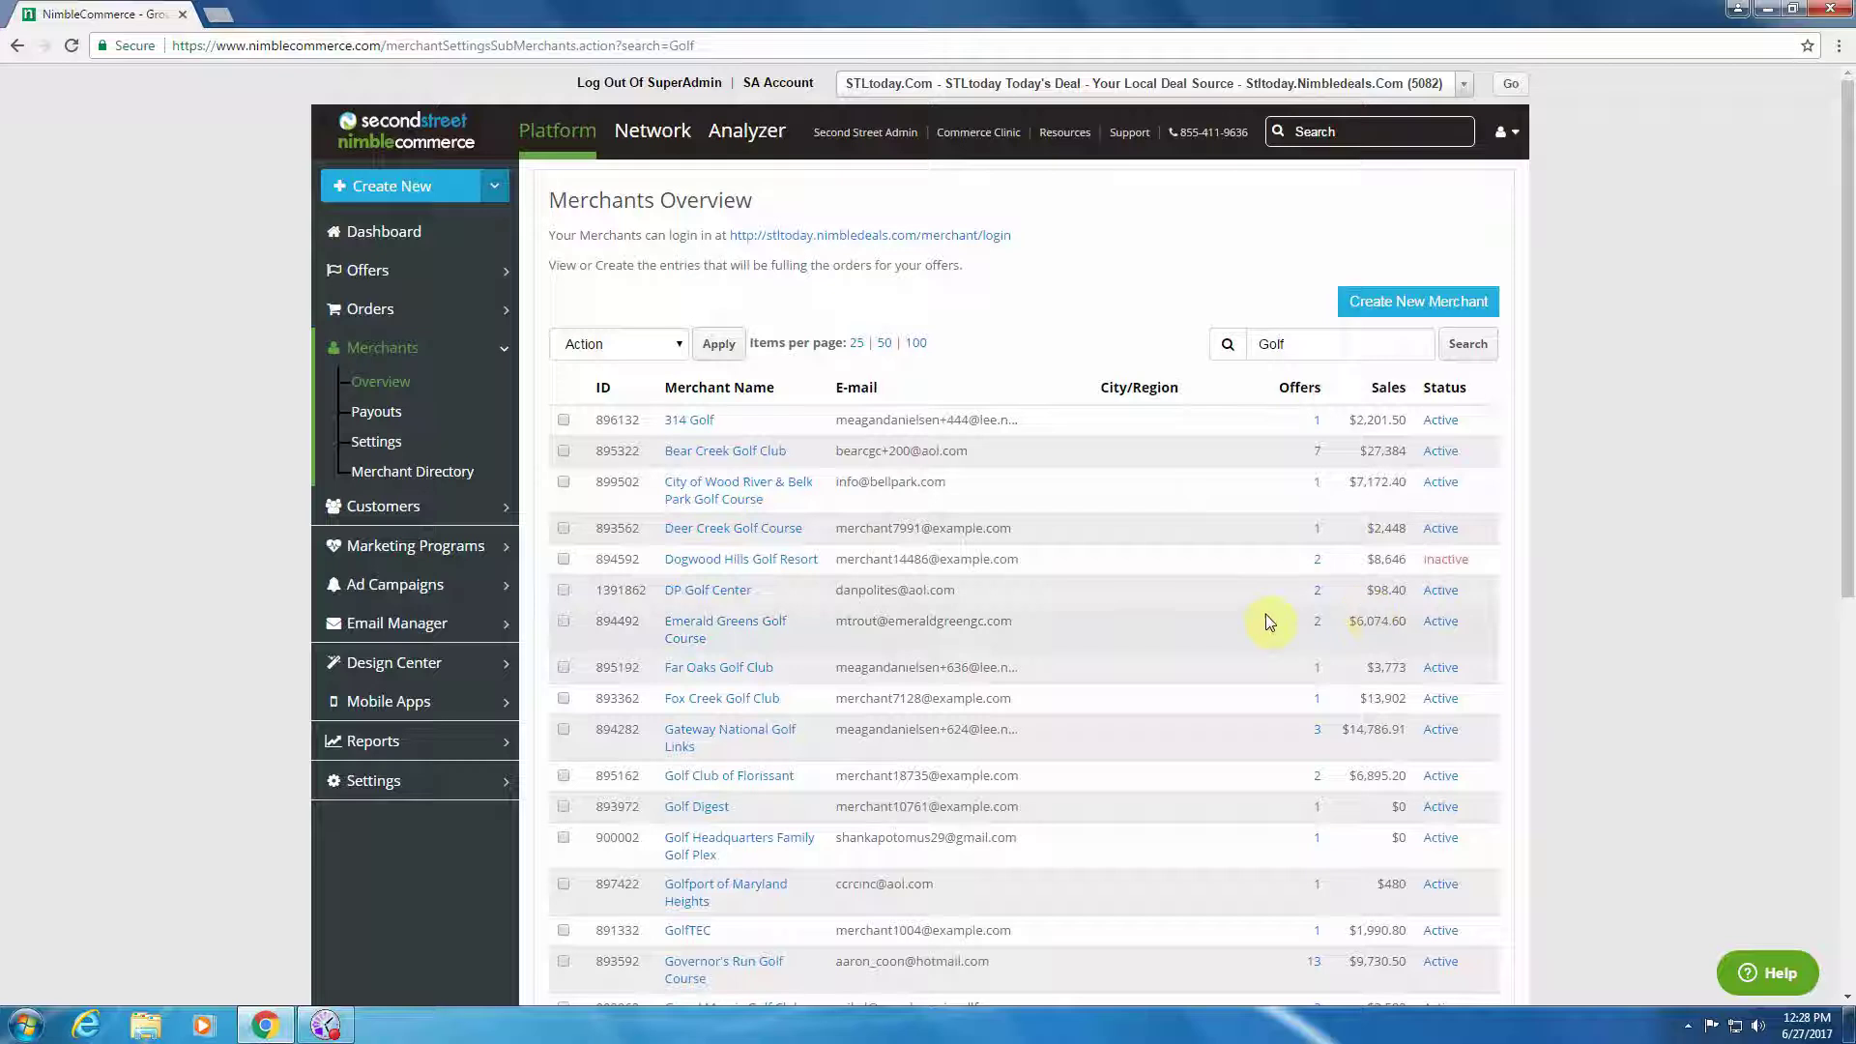
pyautogui.scroll(-1, 1237, 621)
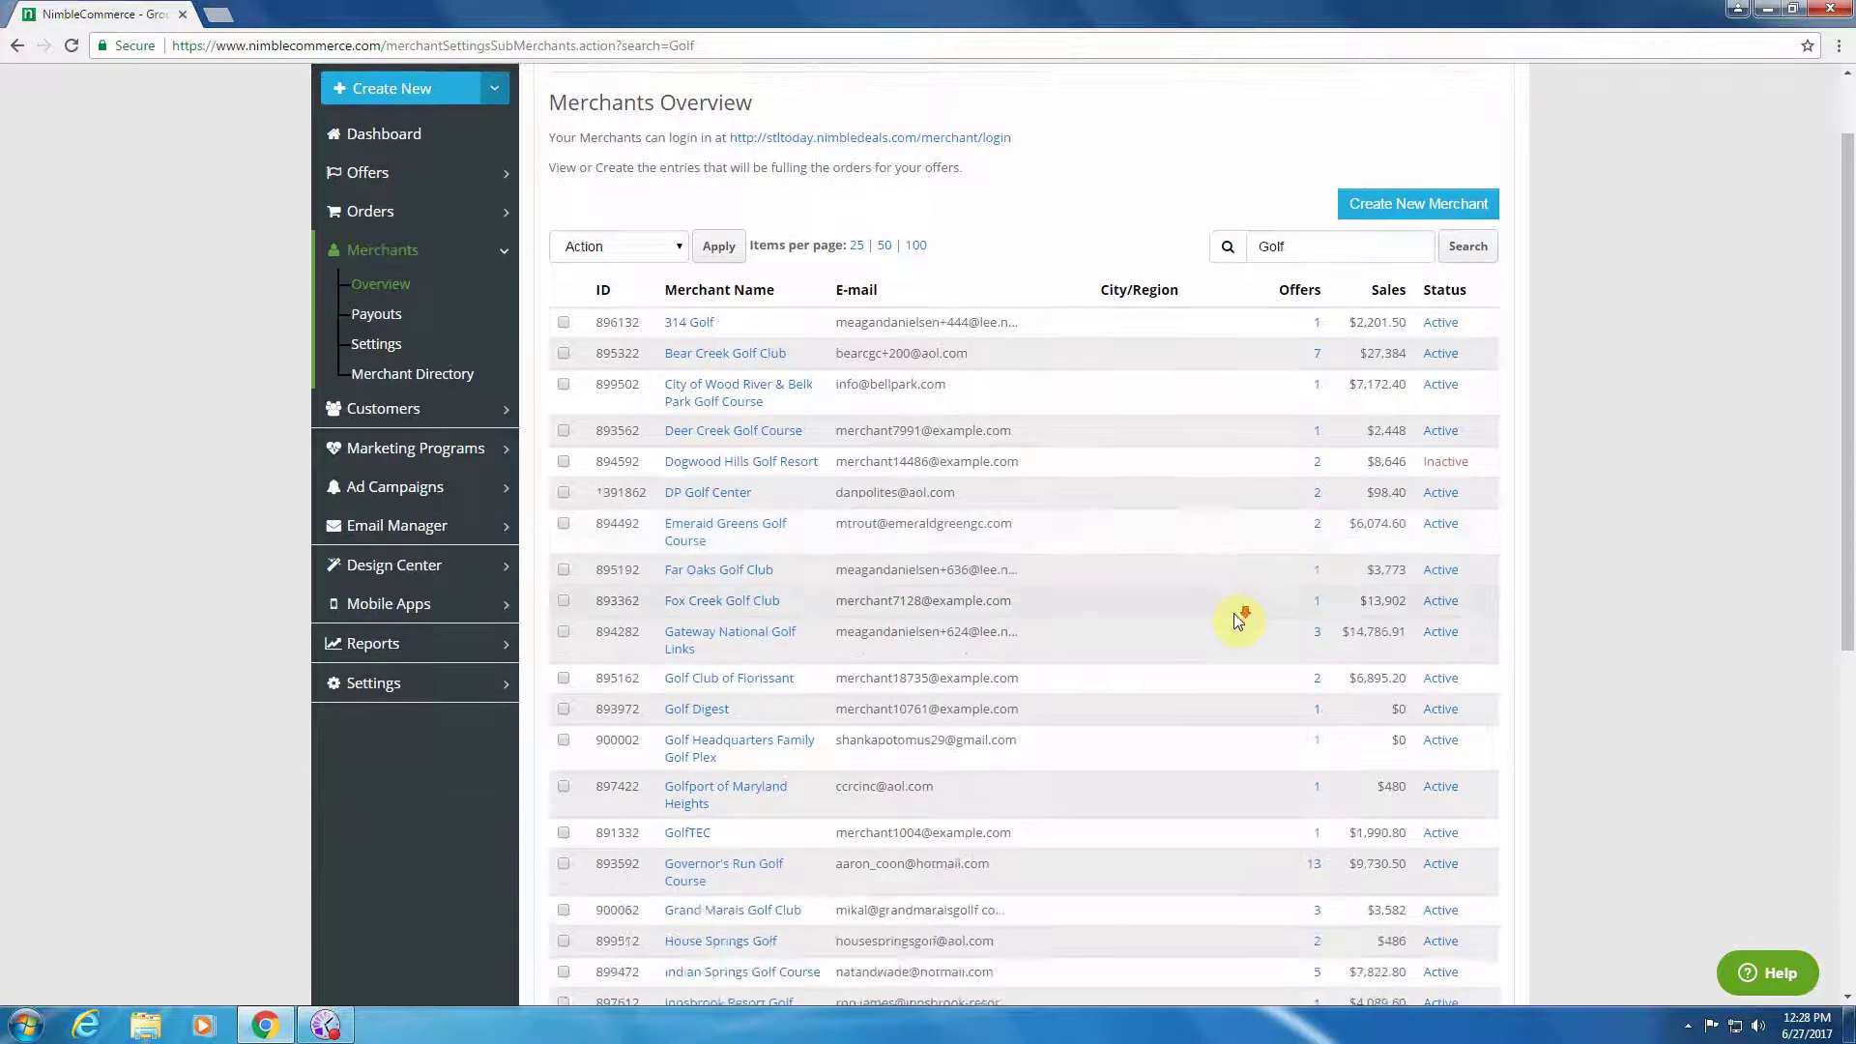
pyautogui.scroll(-4, 1238, 620)
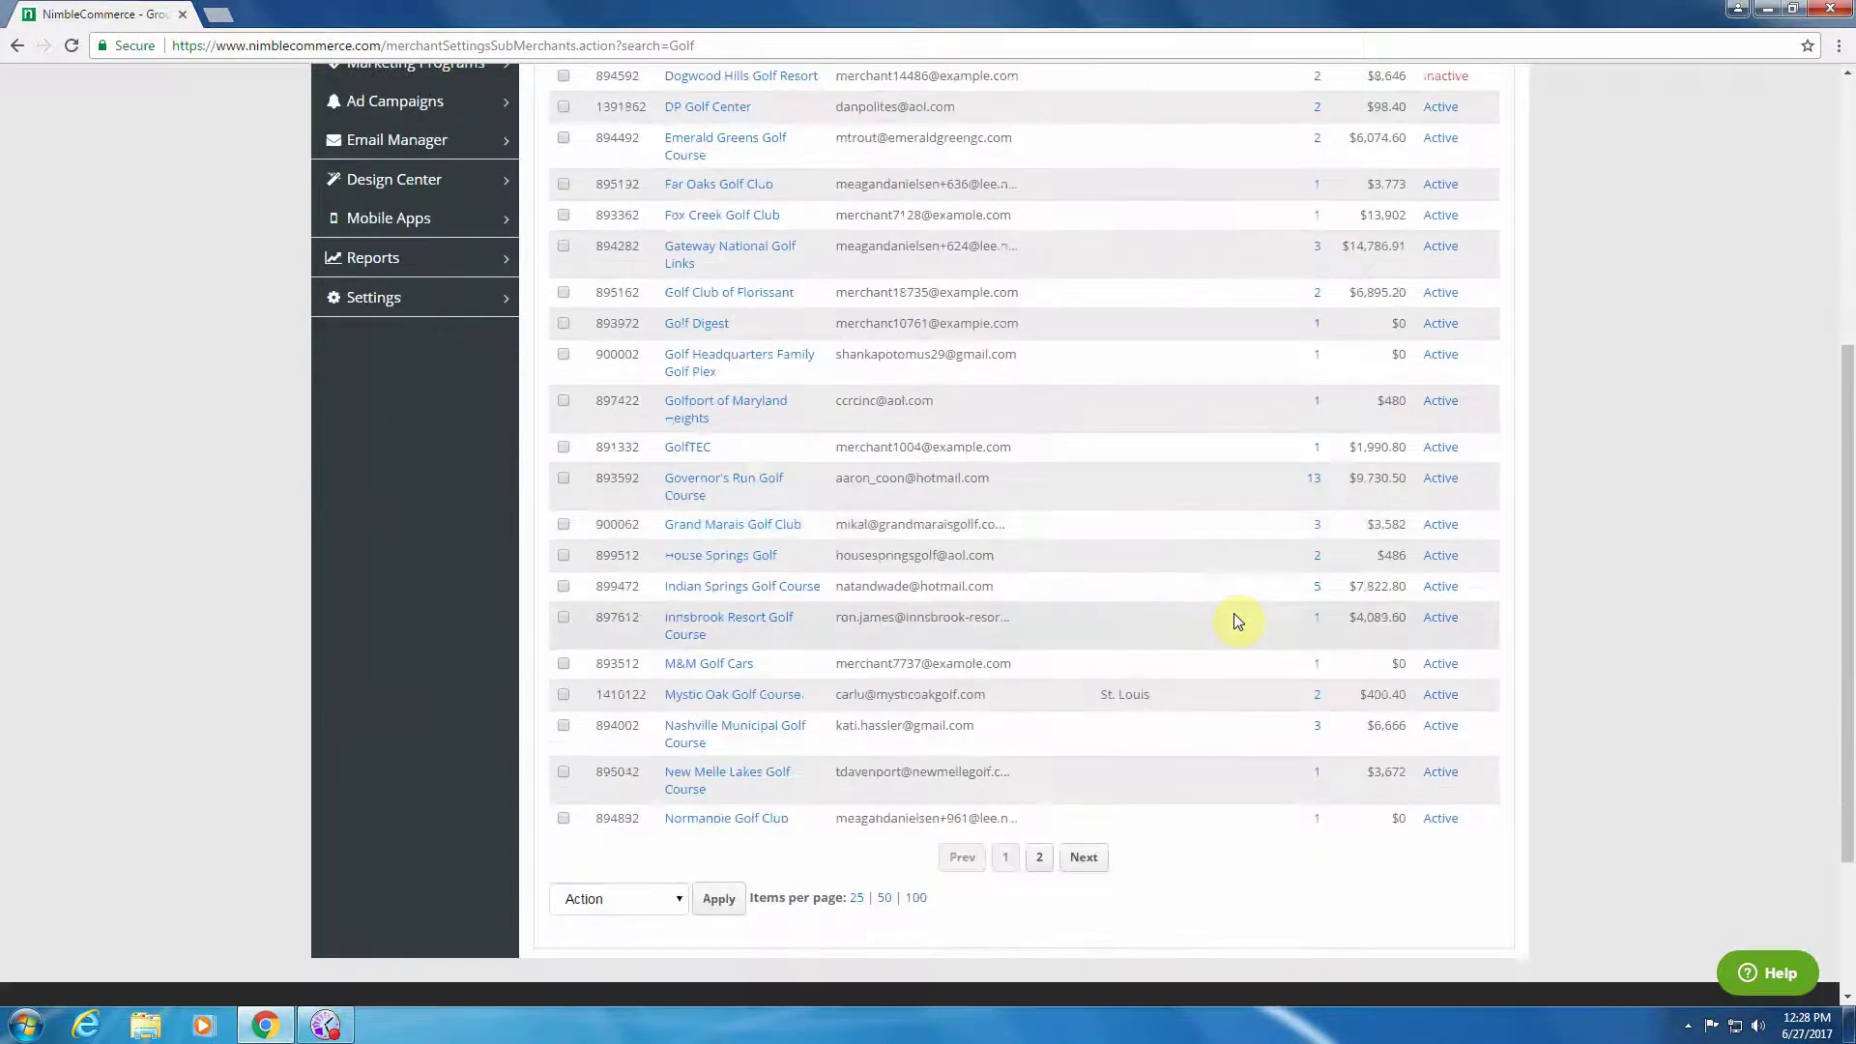
pyautogui.scroll(5, 1233, 613)
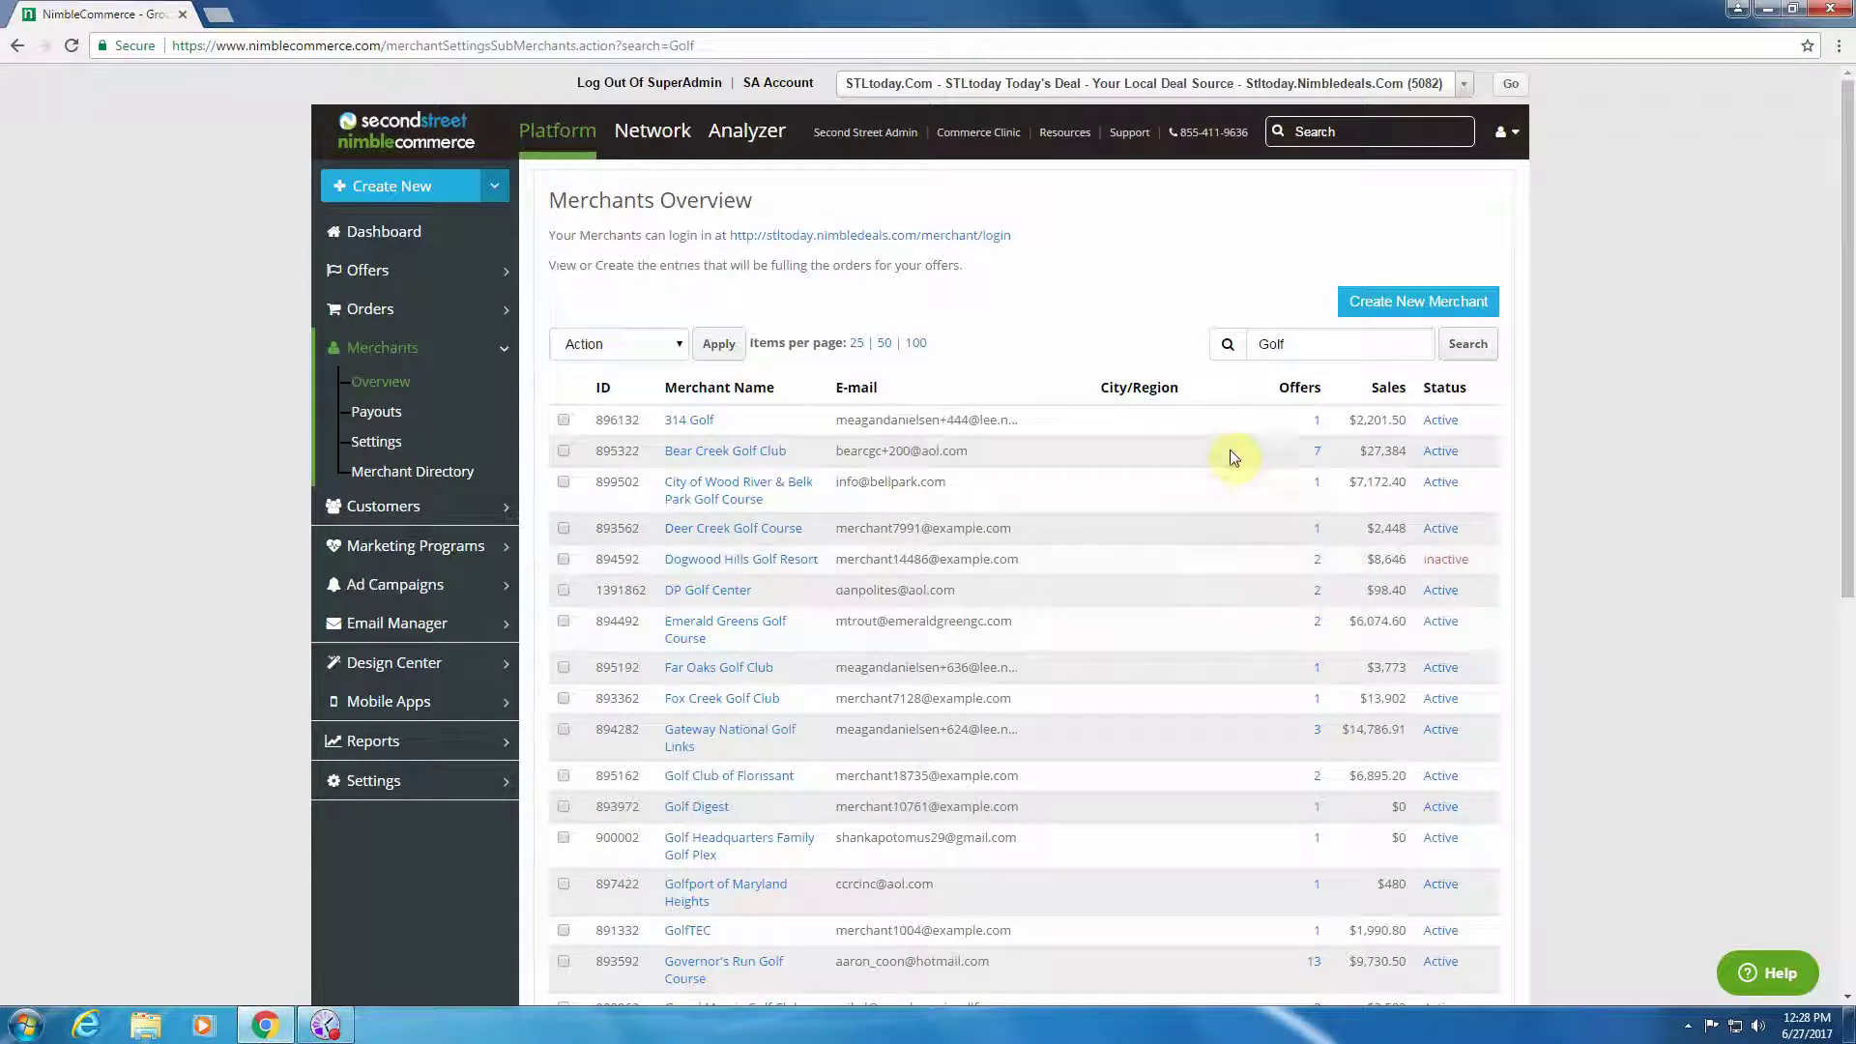
pyautogui.doubleClick(1304, 346)
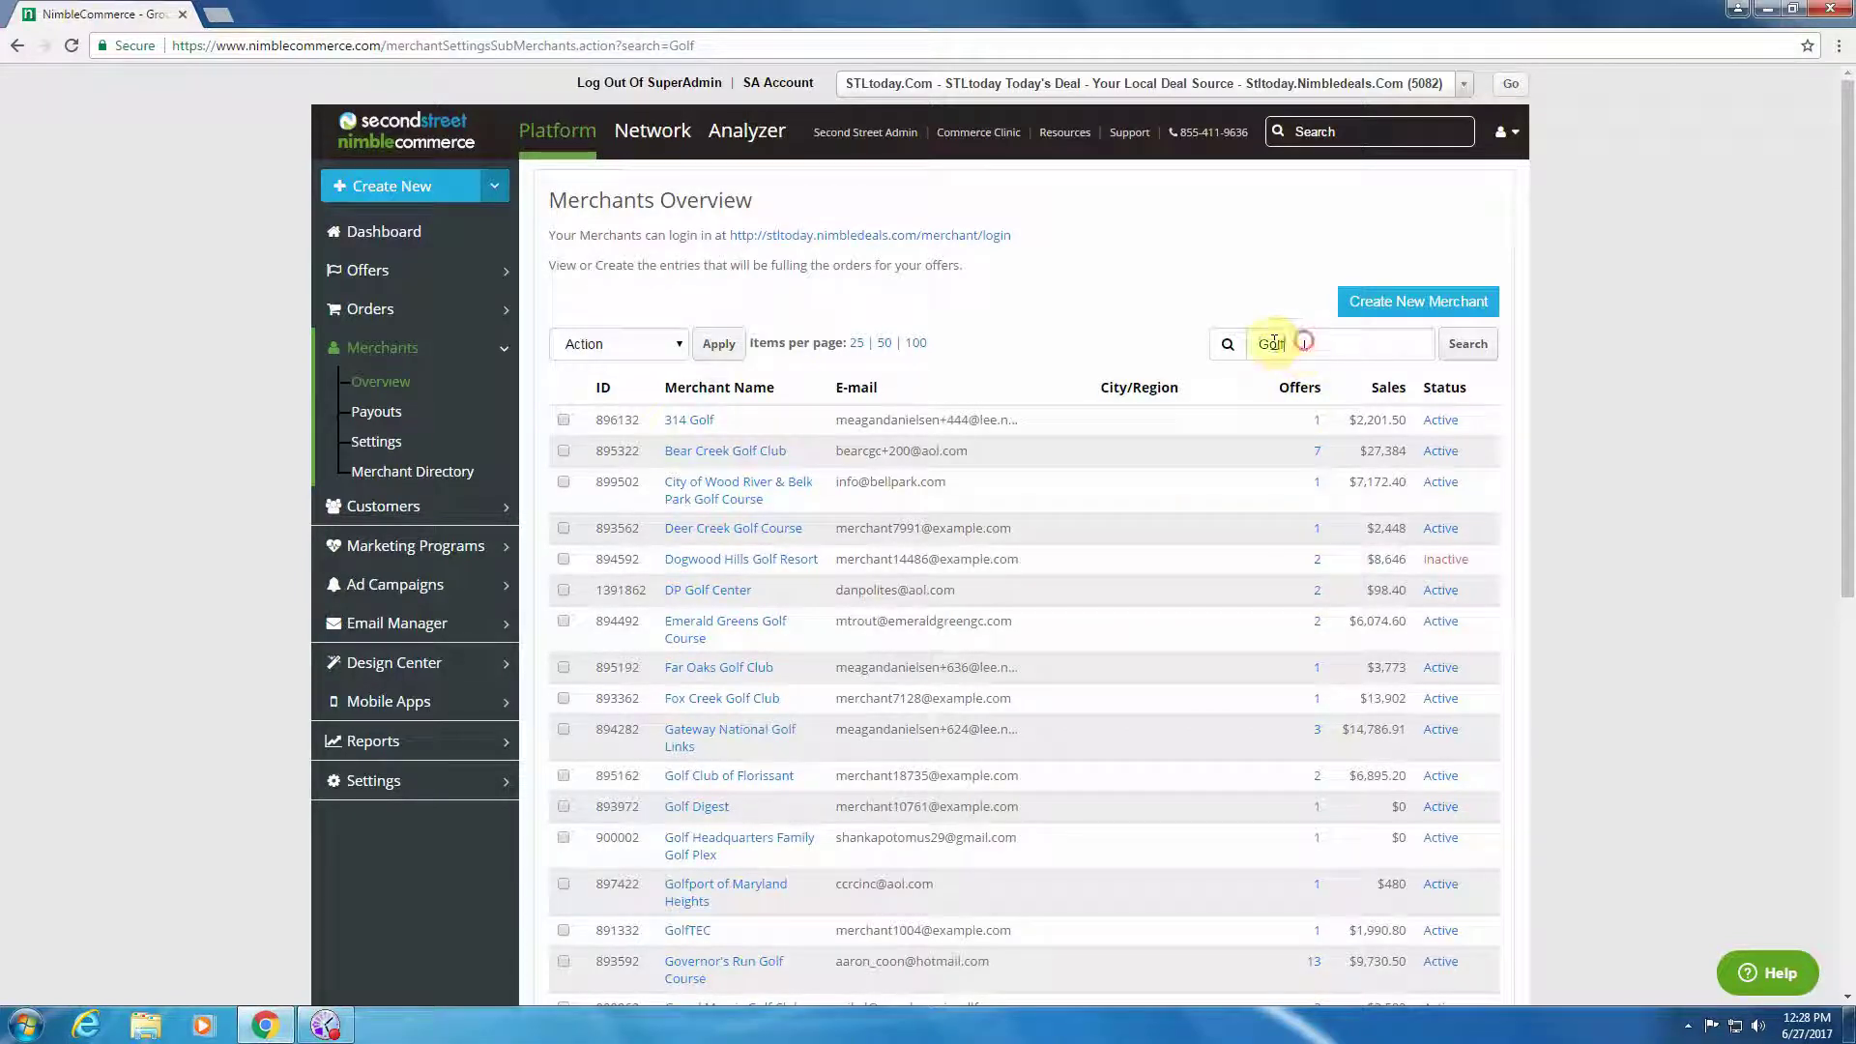
pyautogui.press('BackSpace')
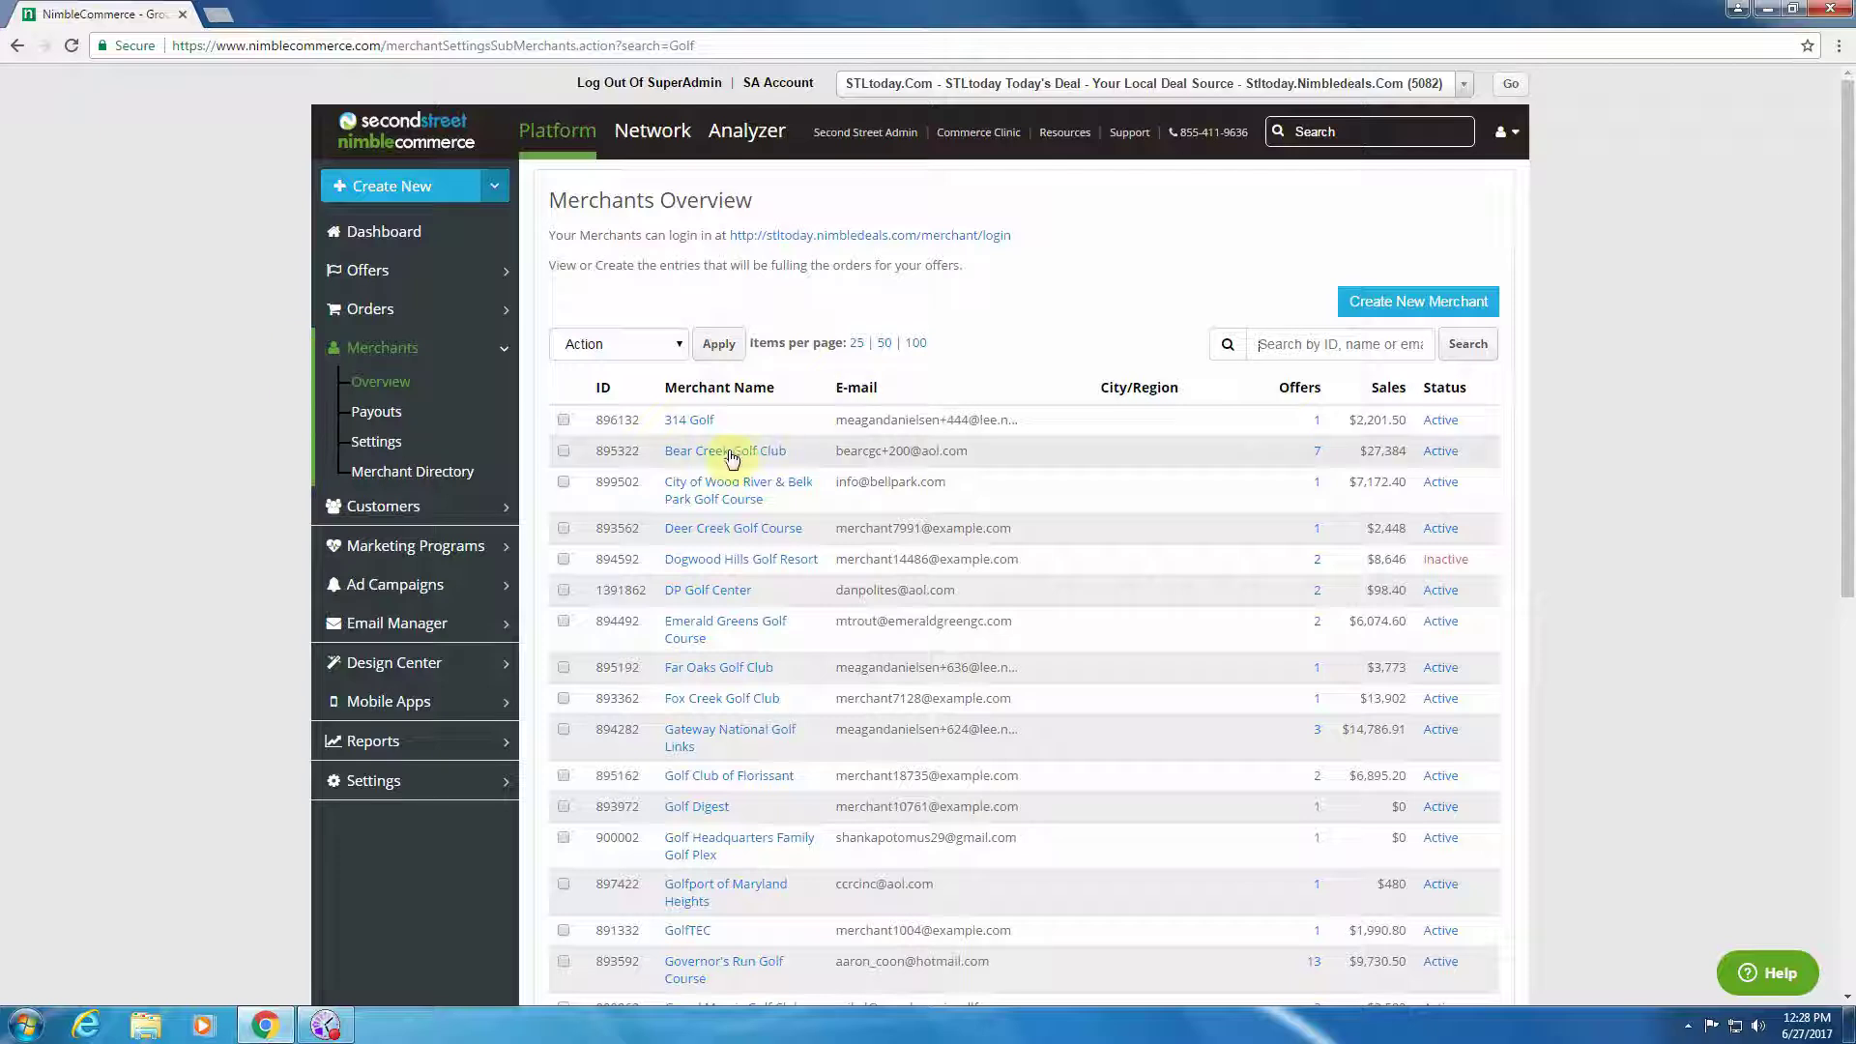
# Step: Open the Bear Creek Golf Club merchant page and view its offers, employees and the actions for the 04/14/2014 closed offer
pyautogui.click(730, 452)
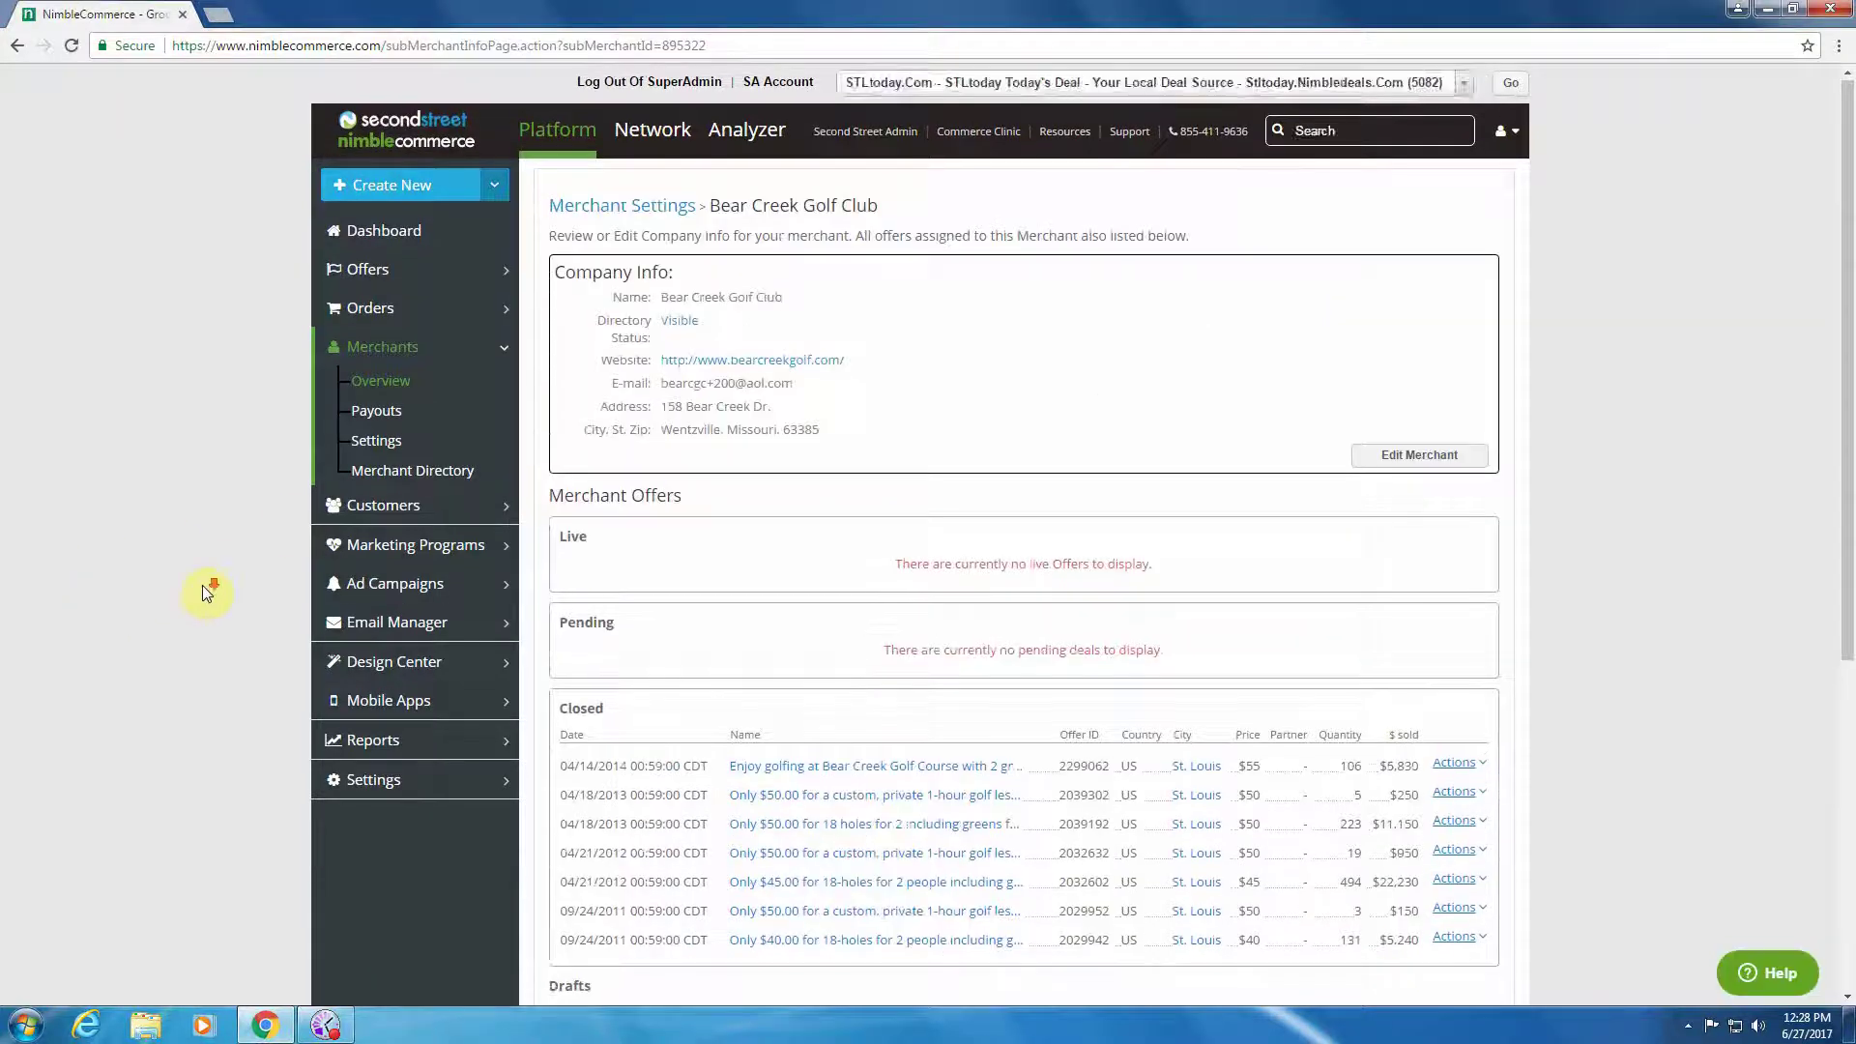
pyautogui.scroll(-1, 222, 599)
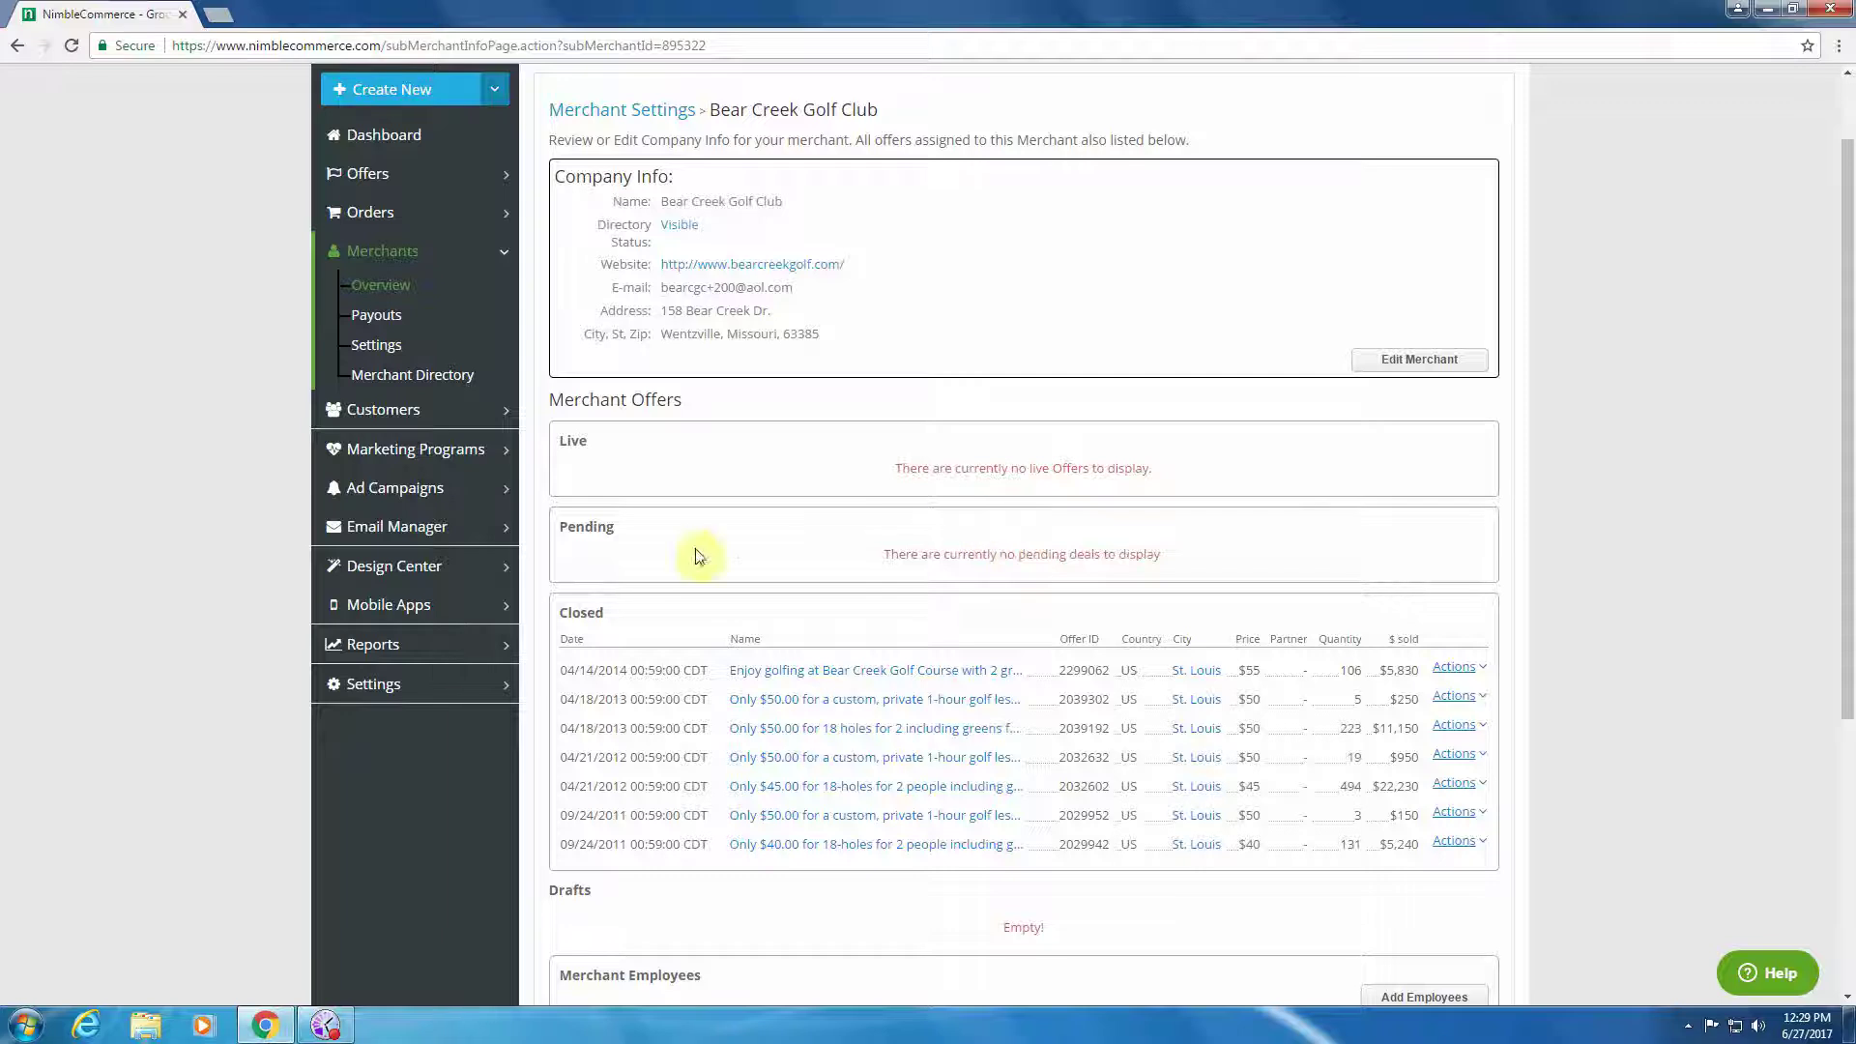
pyautogui.scroll(-1, 489, 663)
pyautogui.scroll(-1, 490, 679)
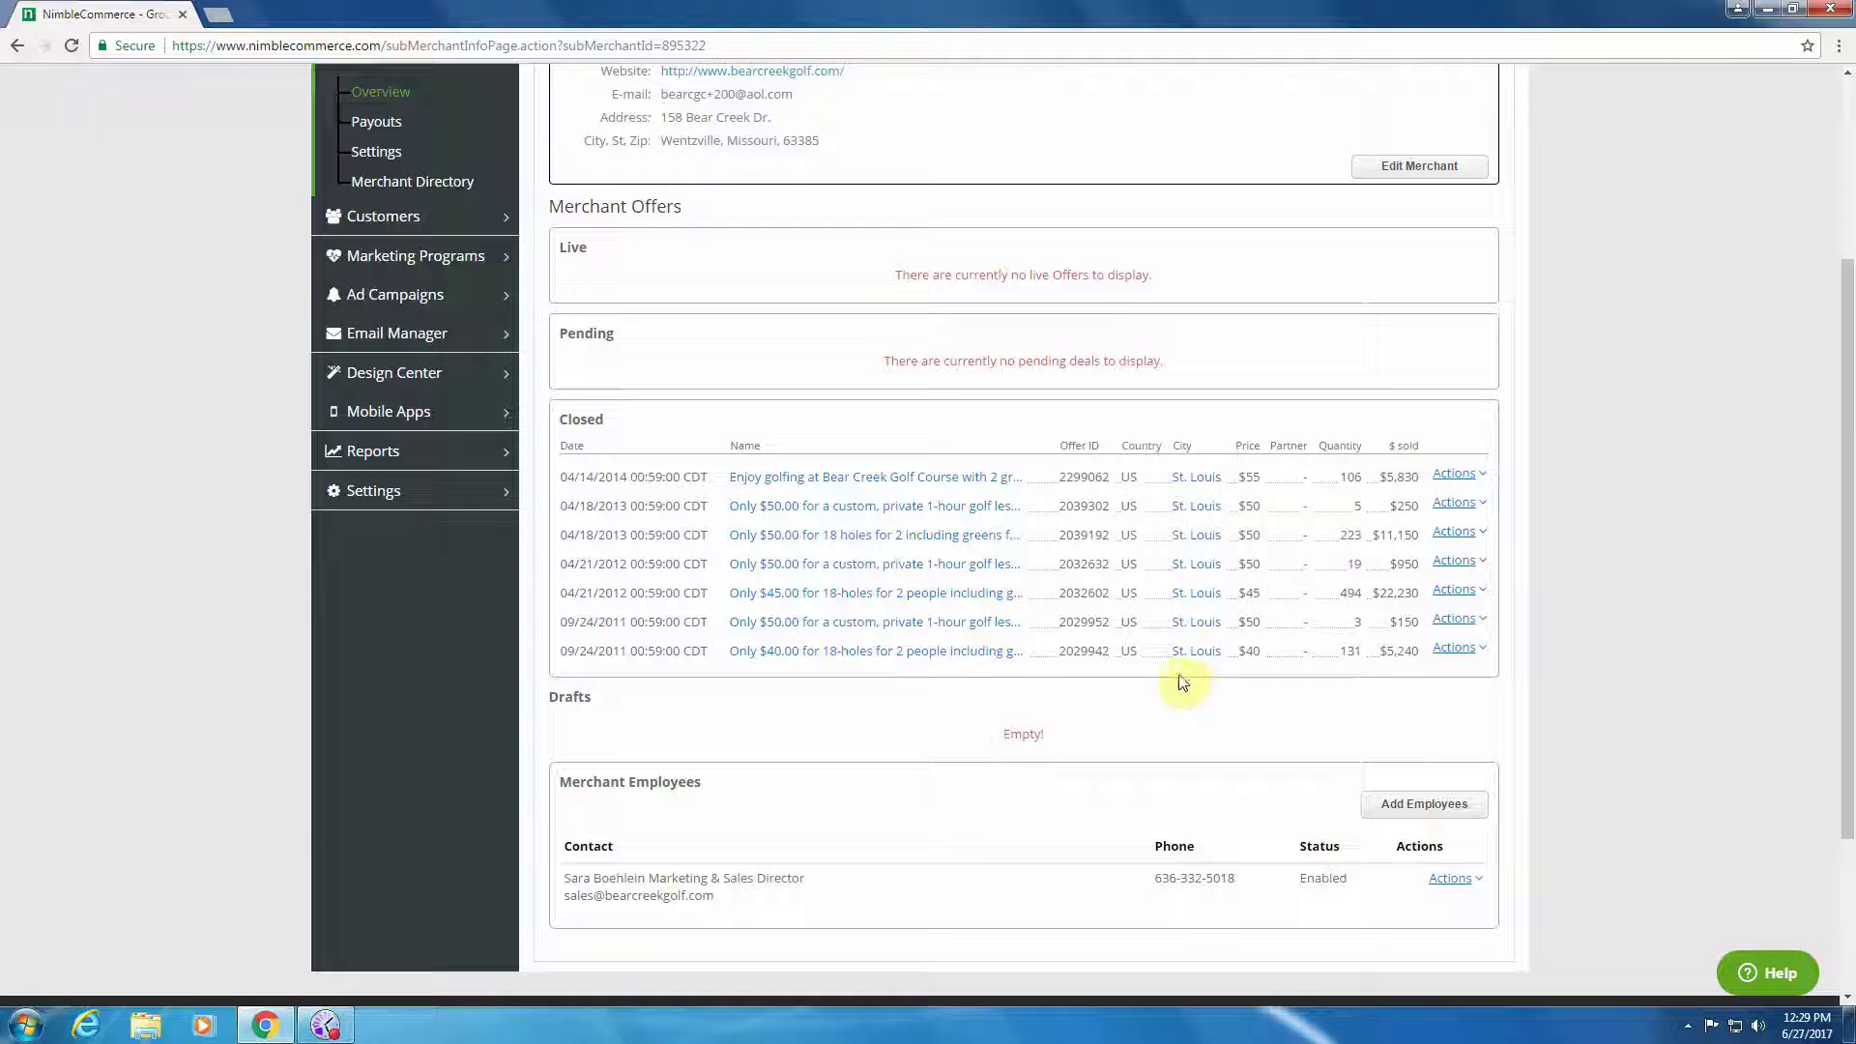
pyautogui.click(1443, 480)
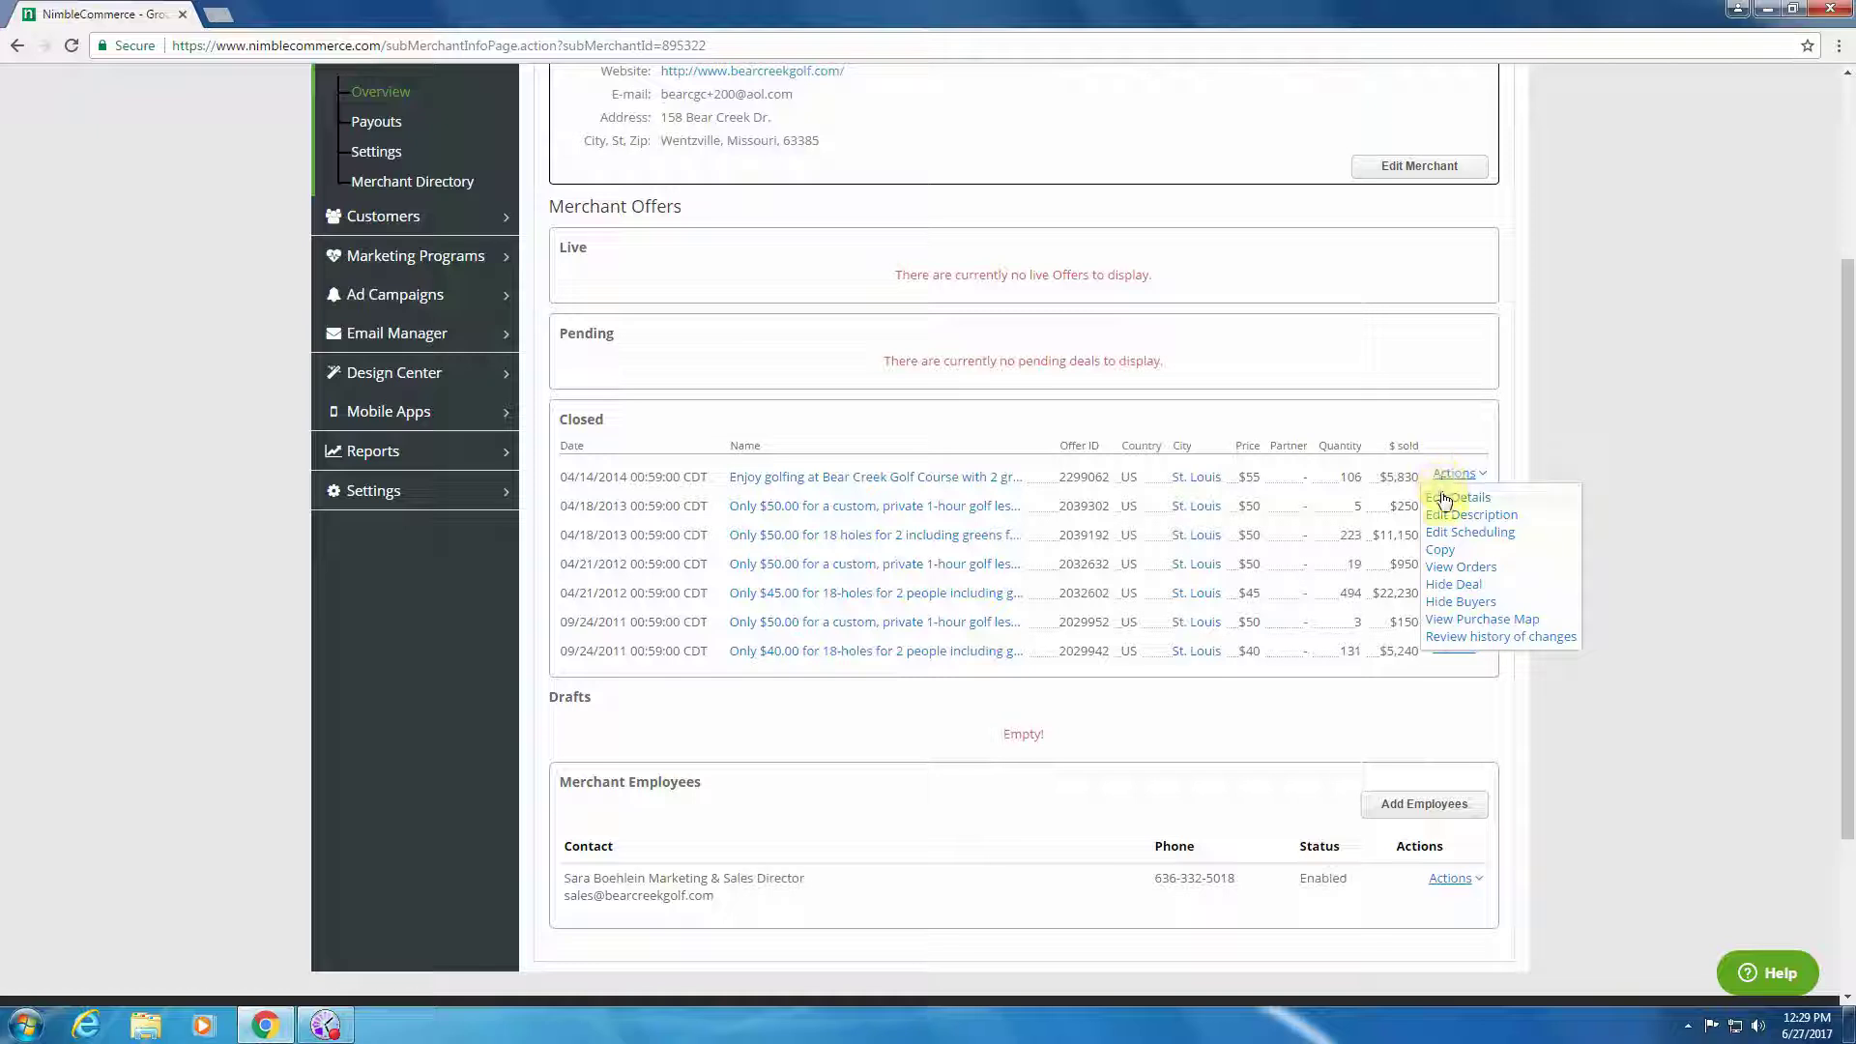
pyautogui.click(1553, 445)
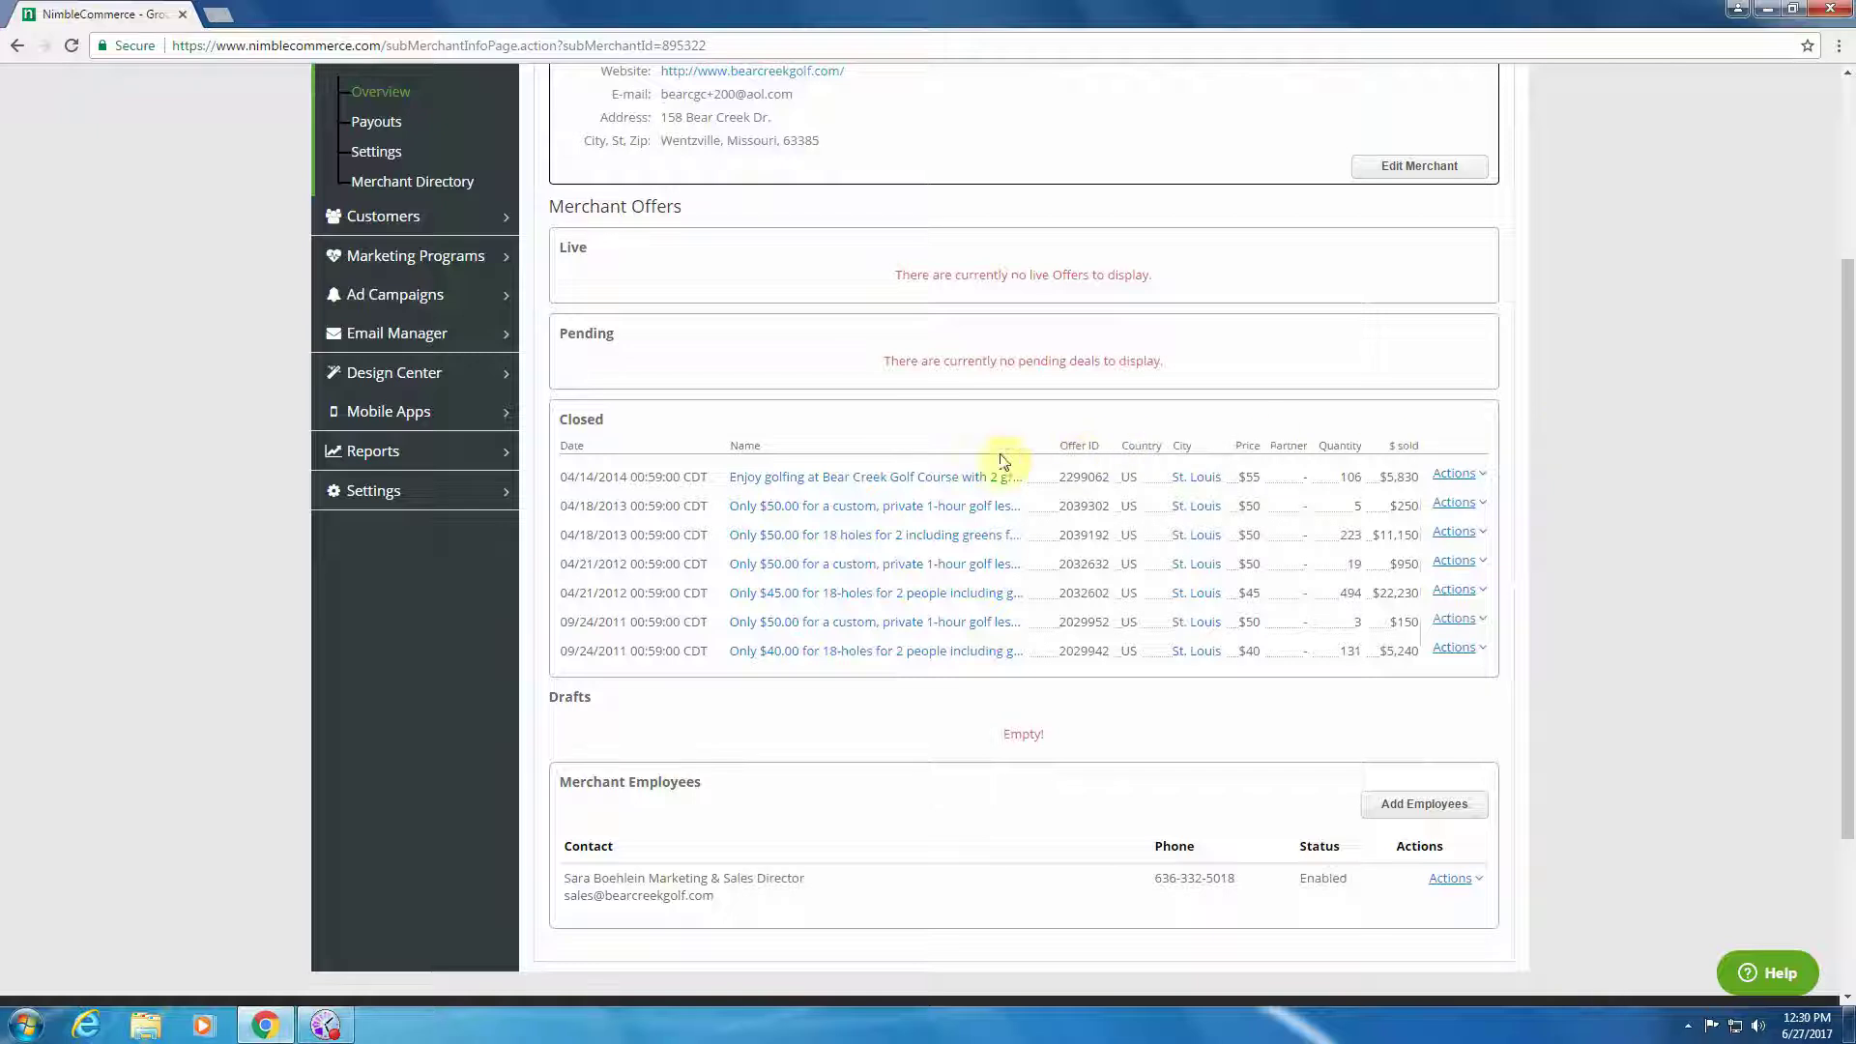
# Step: Open the details of the 04/14/2014 closed Bear Creek golf offer and examine its statistics and customer orders
pyautogui.click(912, 480)
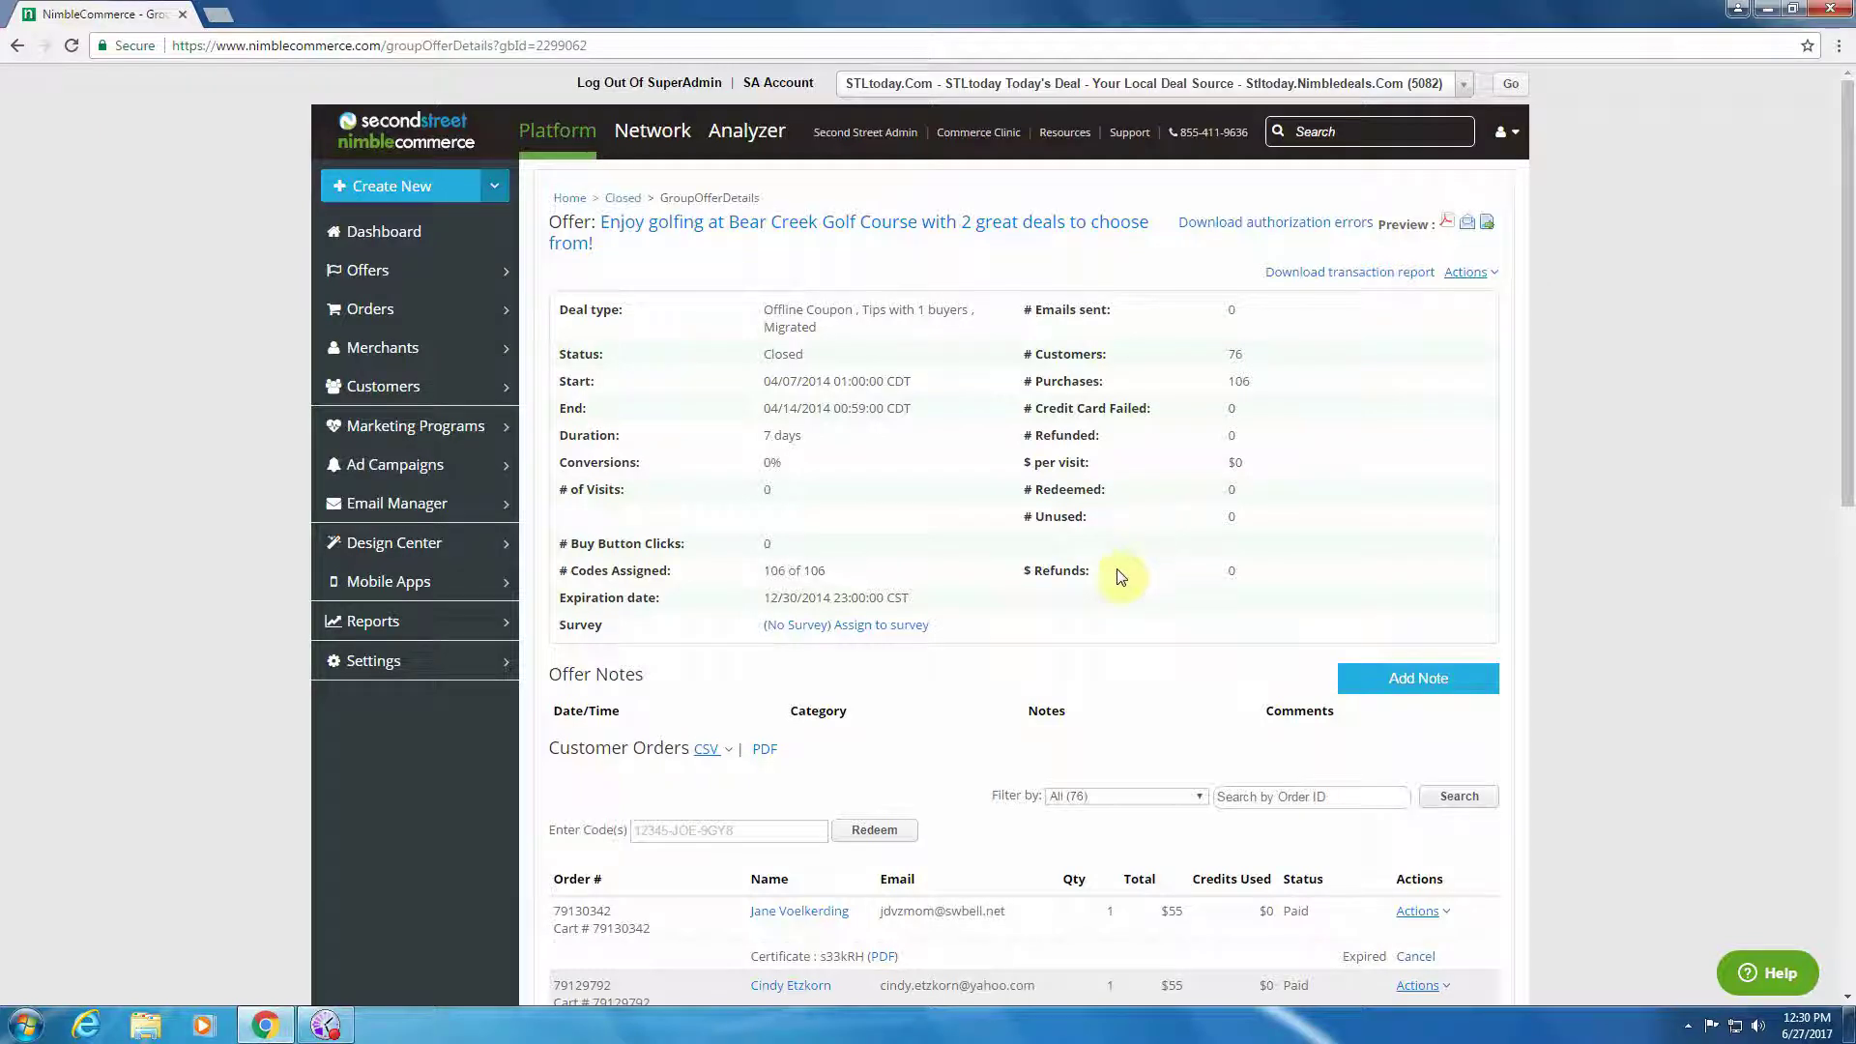
pyautogui.scroll(-3, 1053, 607)
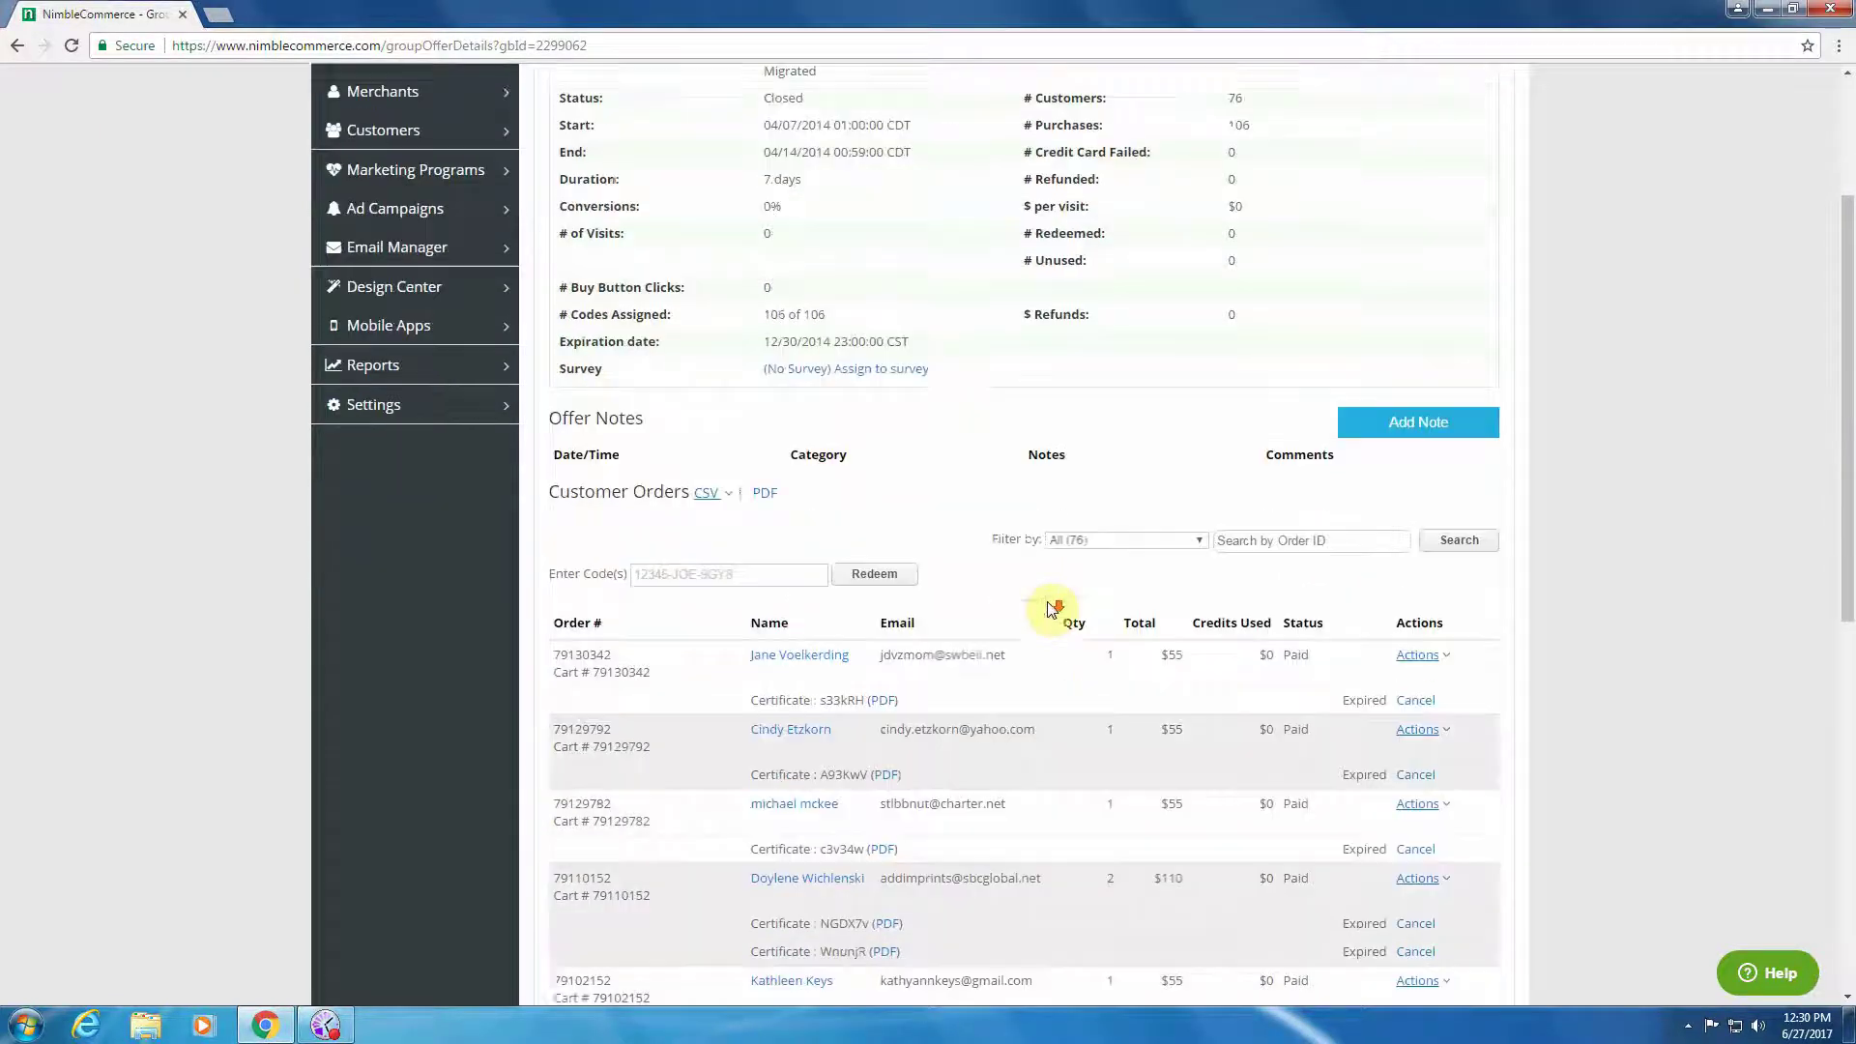
pyautogui.scroll(-3, 1053, 607)
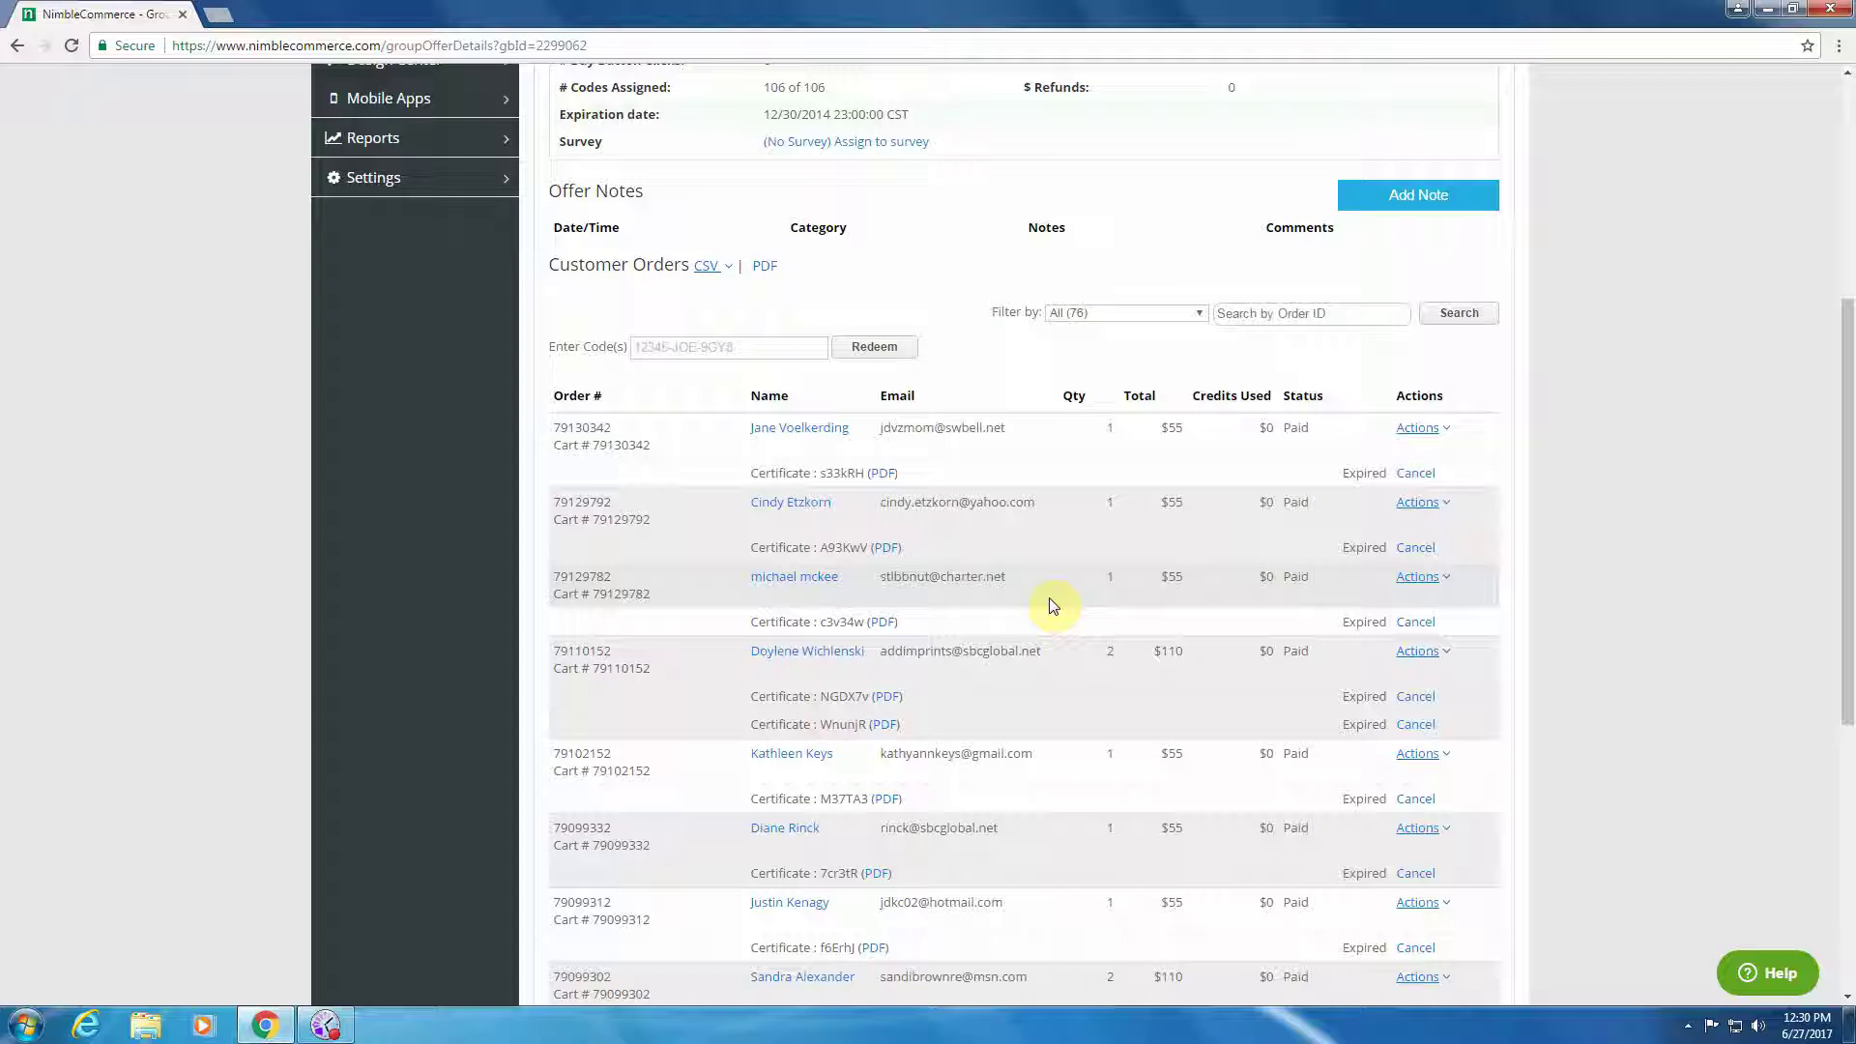
# Step: Review the Bear Creek golf offer's customer orders and the CSV export choices, returning to the offer's summary
pyautogui.scroll(-1, 1054, 606)
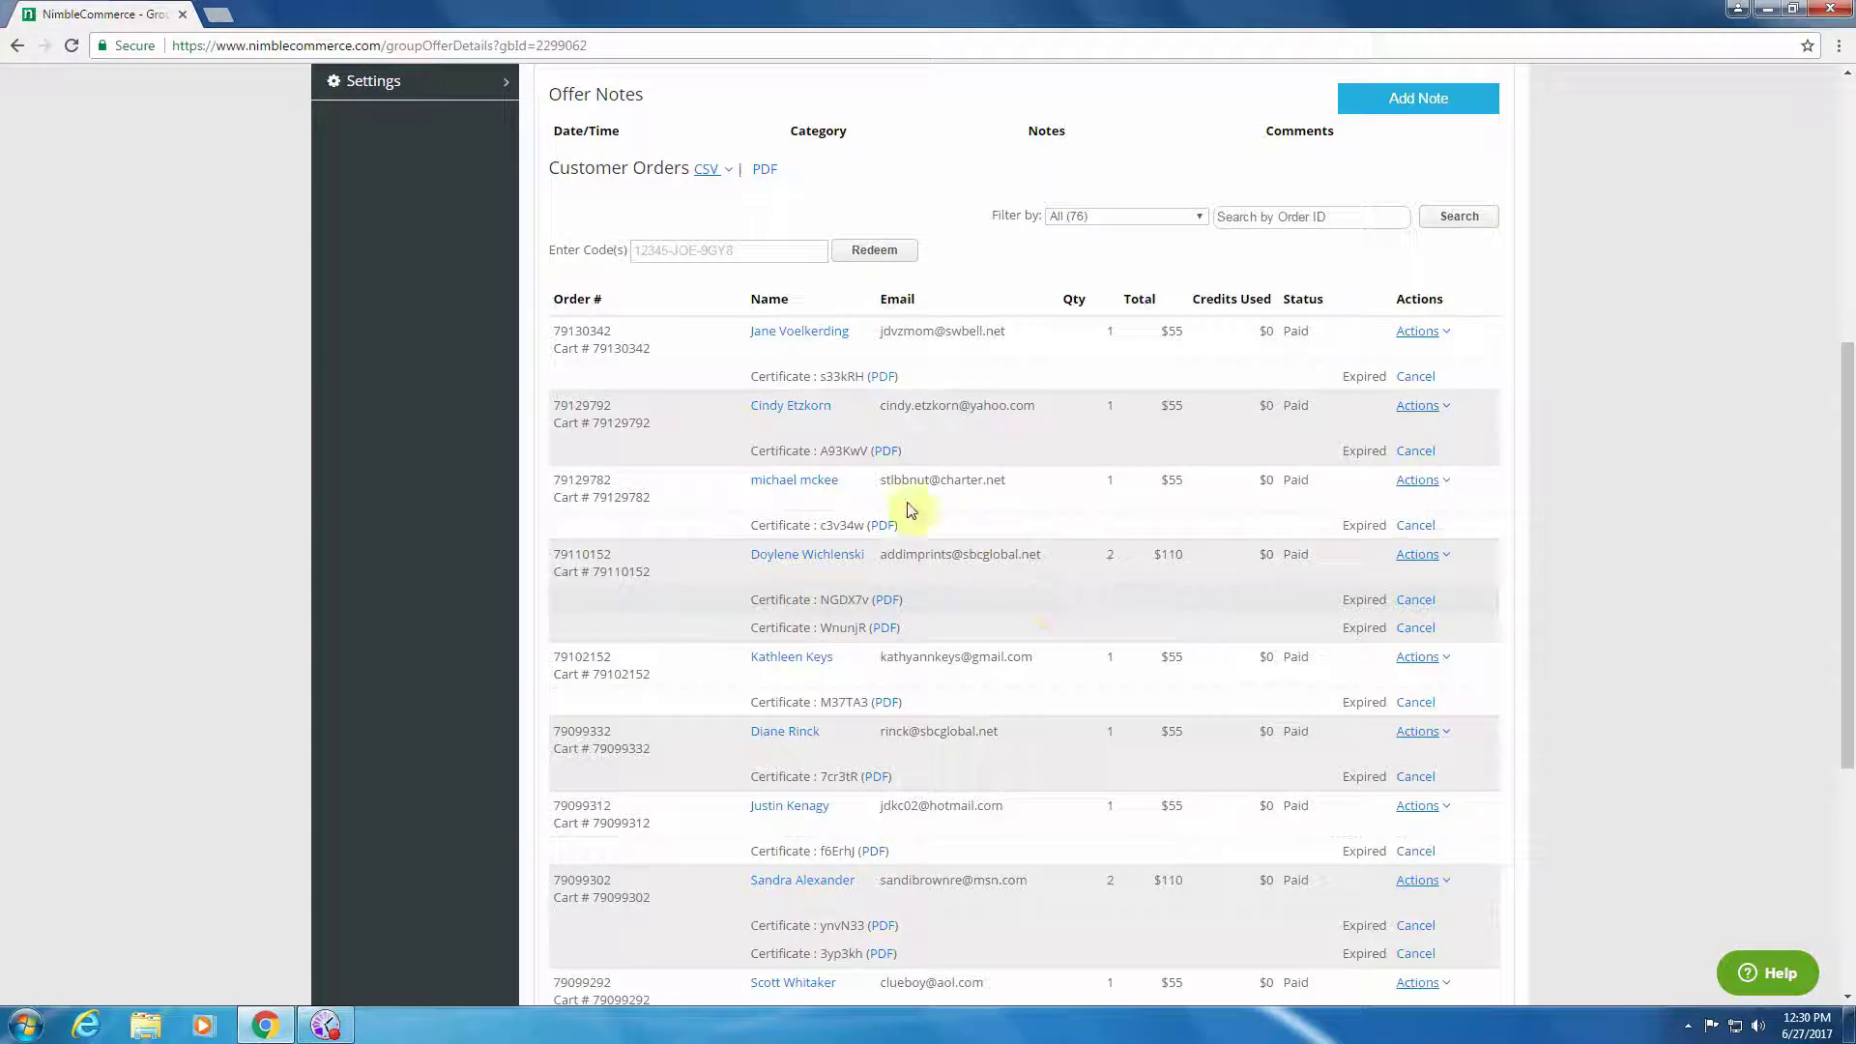
pyautogui.click(707, 171)
pyautogui.scroll(-1, 496, 402)
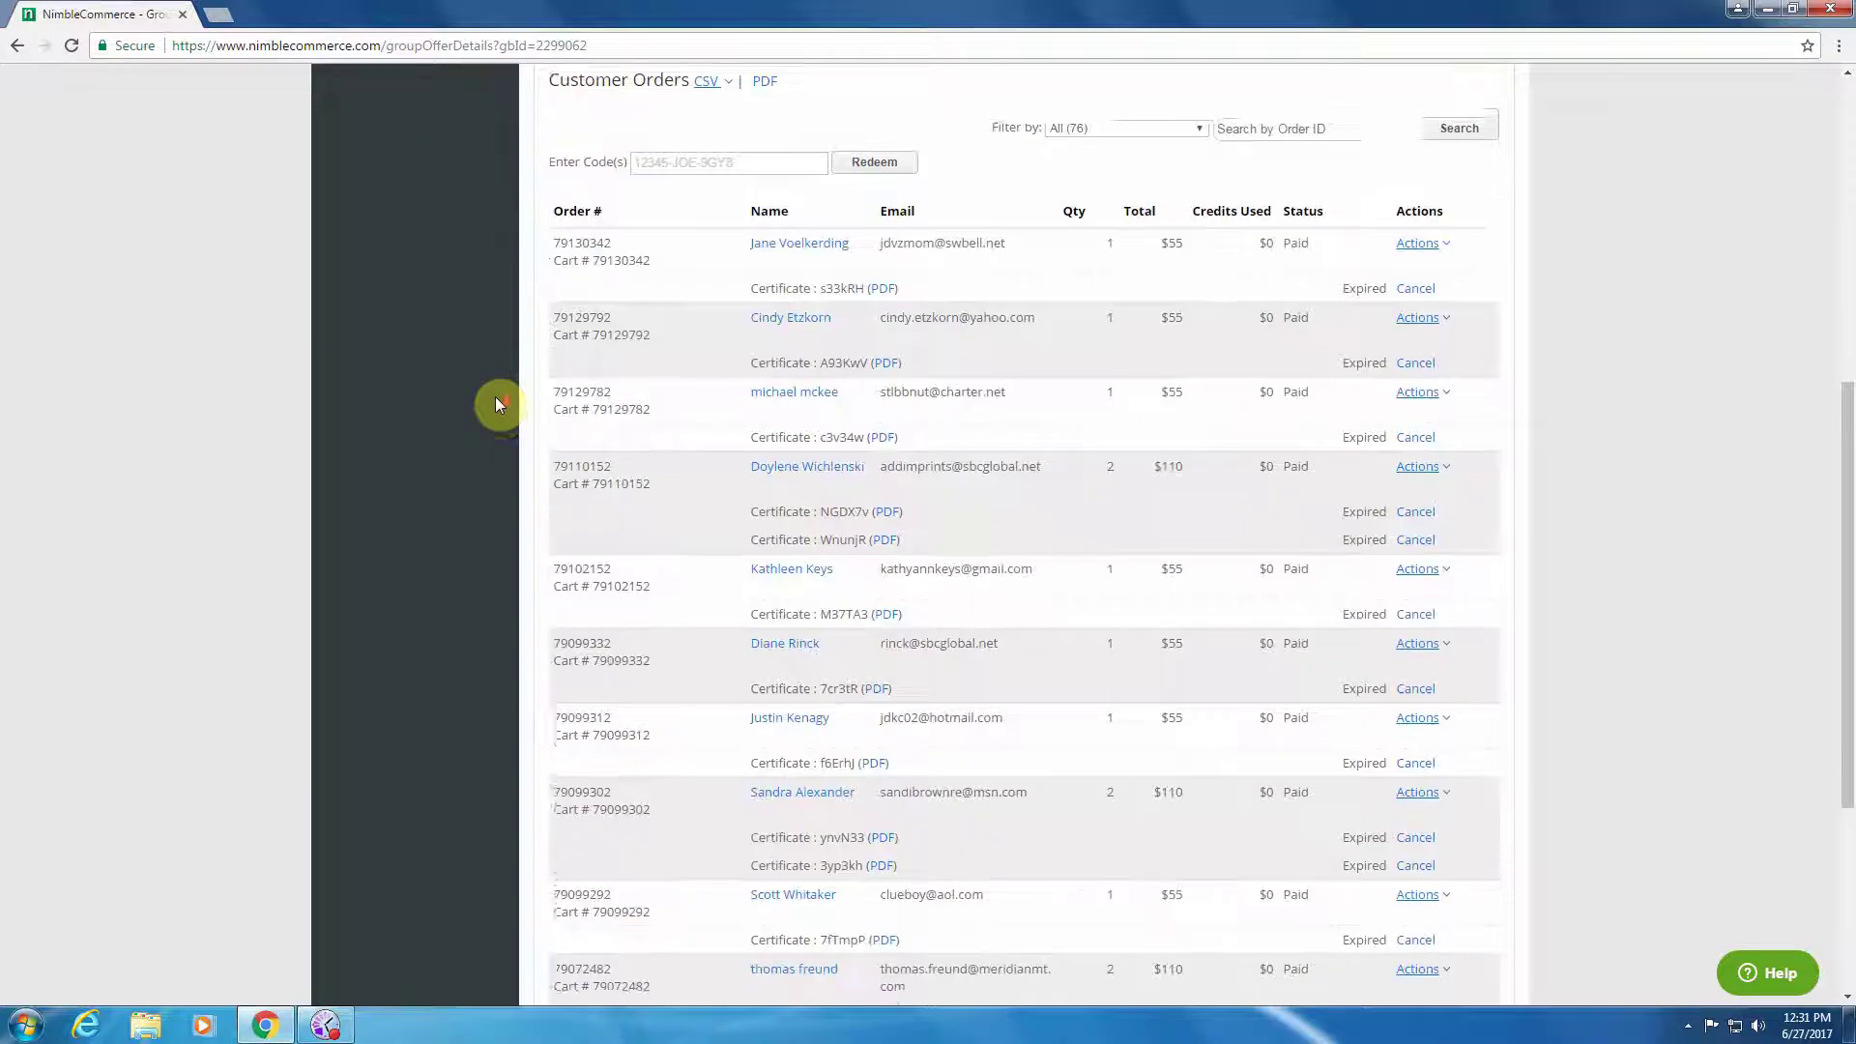
pyautogui.scroll(6, 496, 404)
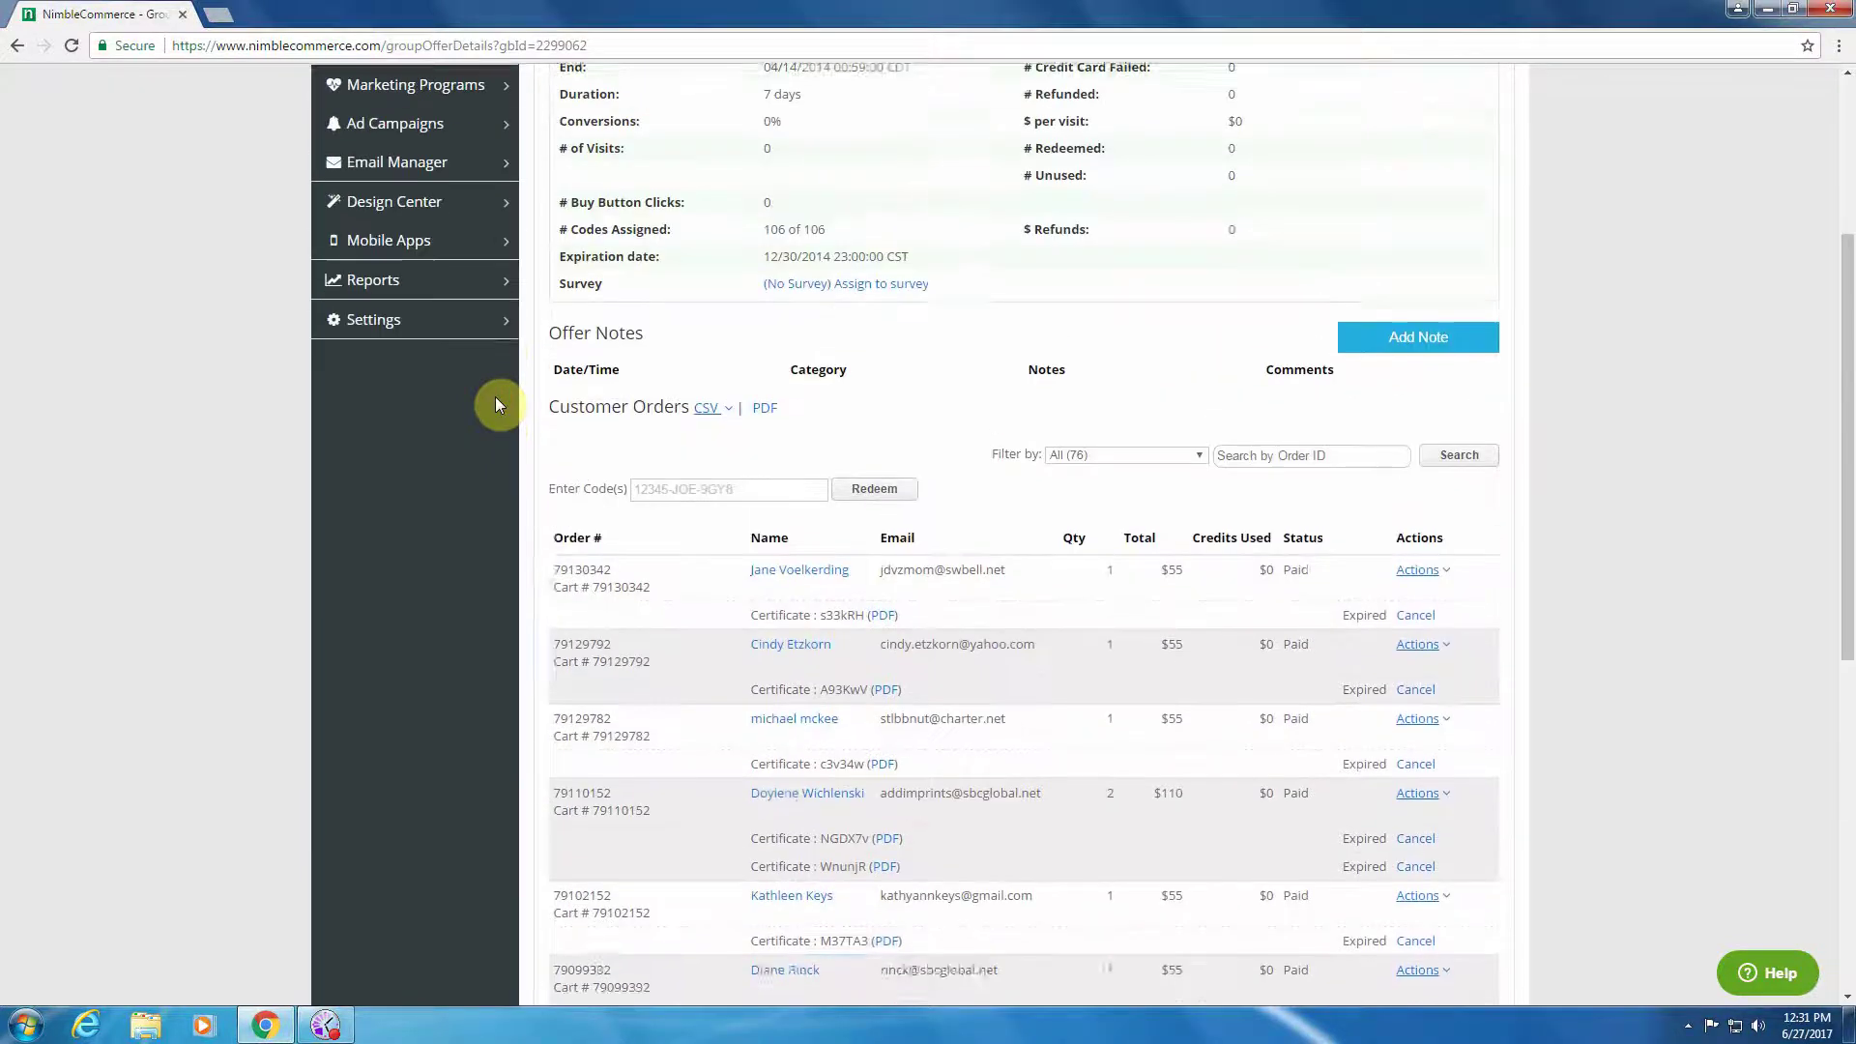
pyautogui.scroll(1, 499, 404)
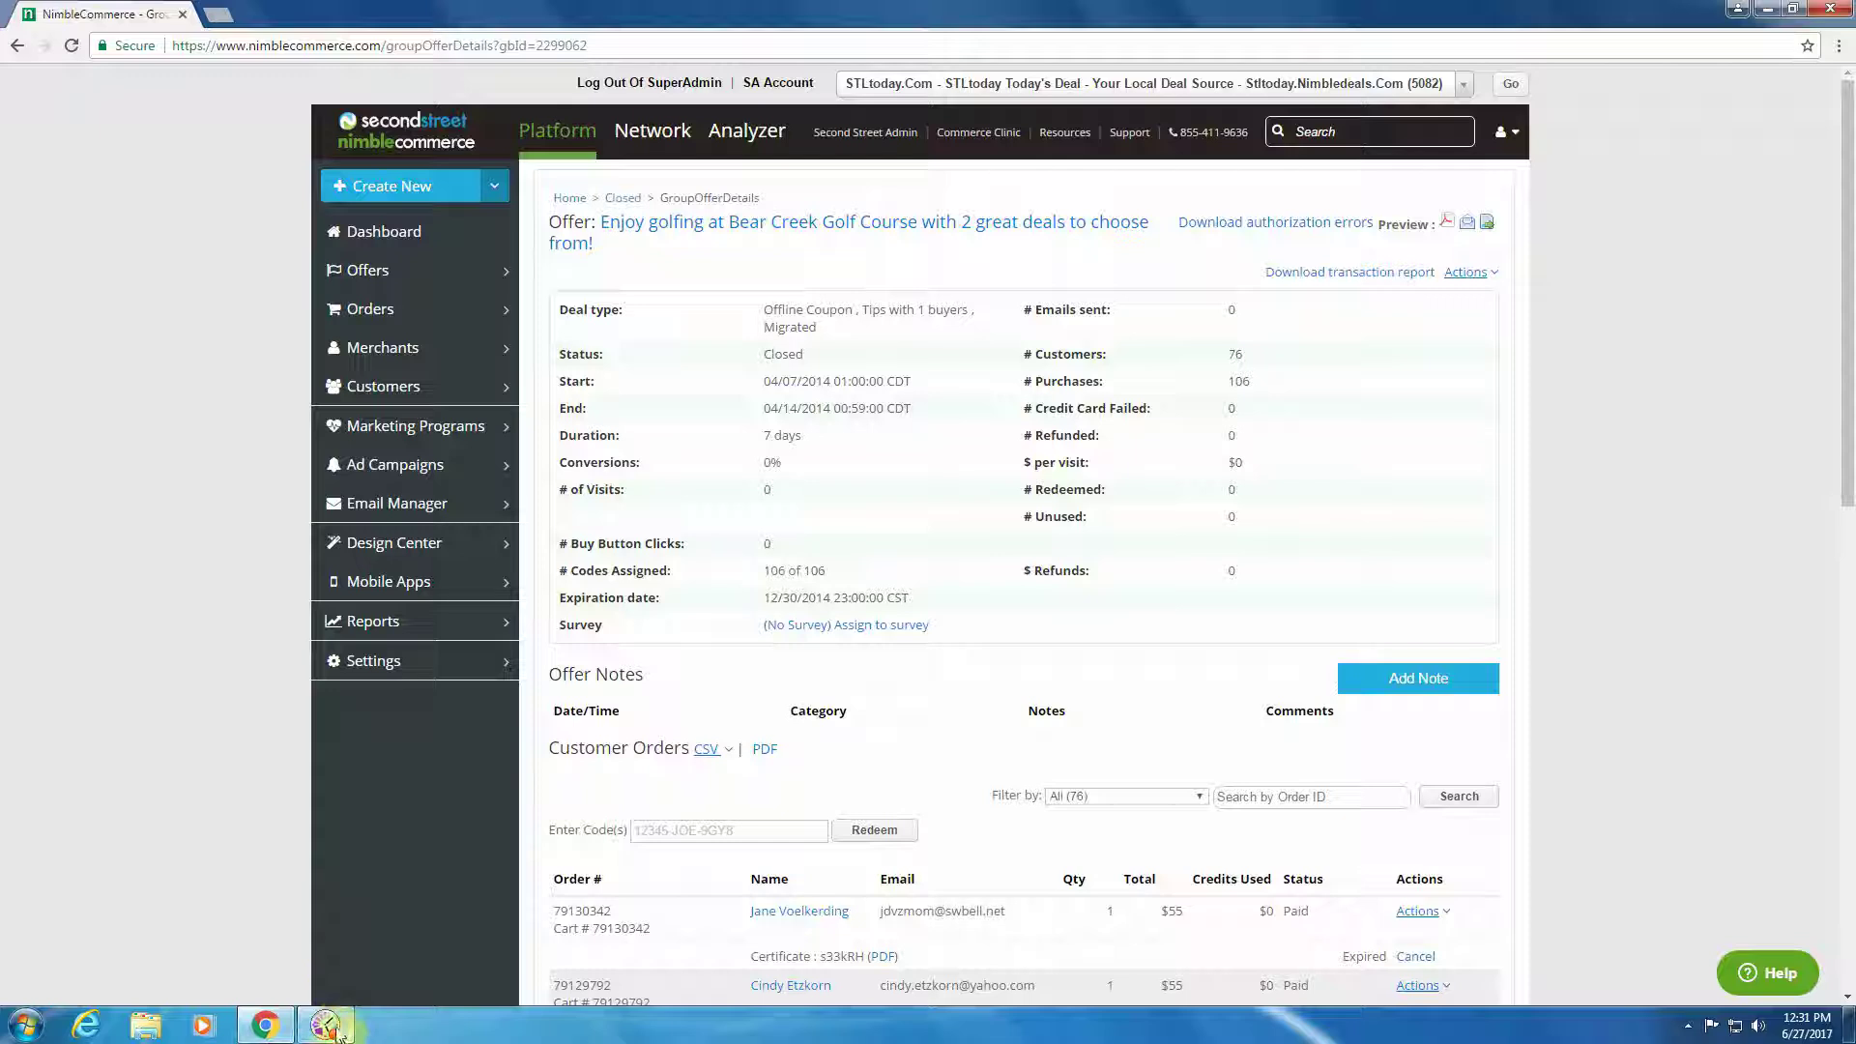
pyautogui.moveTo(334, 1028)
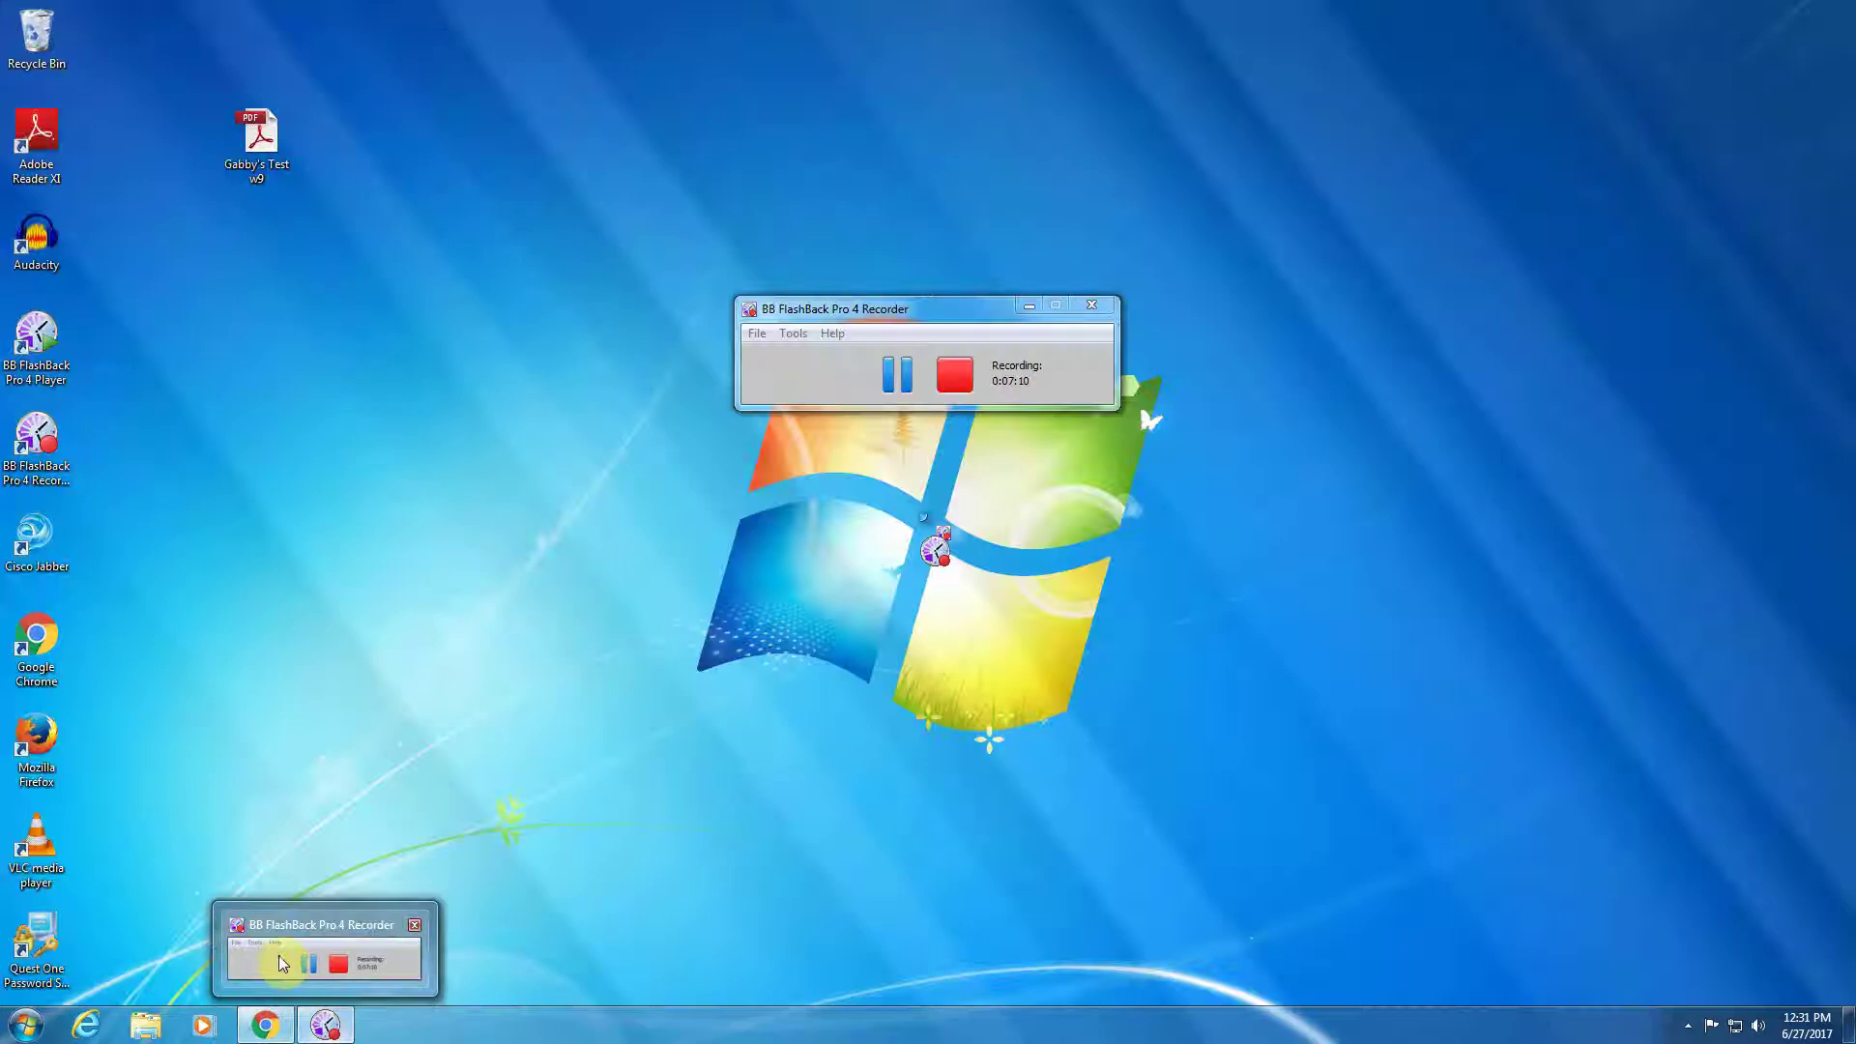
pyautogui.click(275, 954)
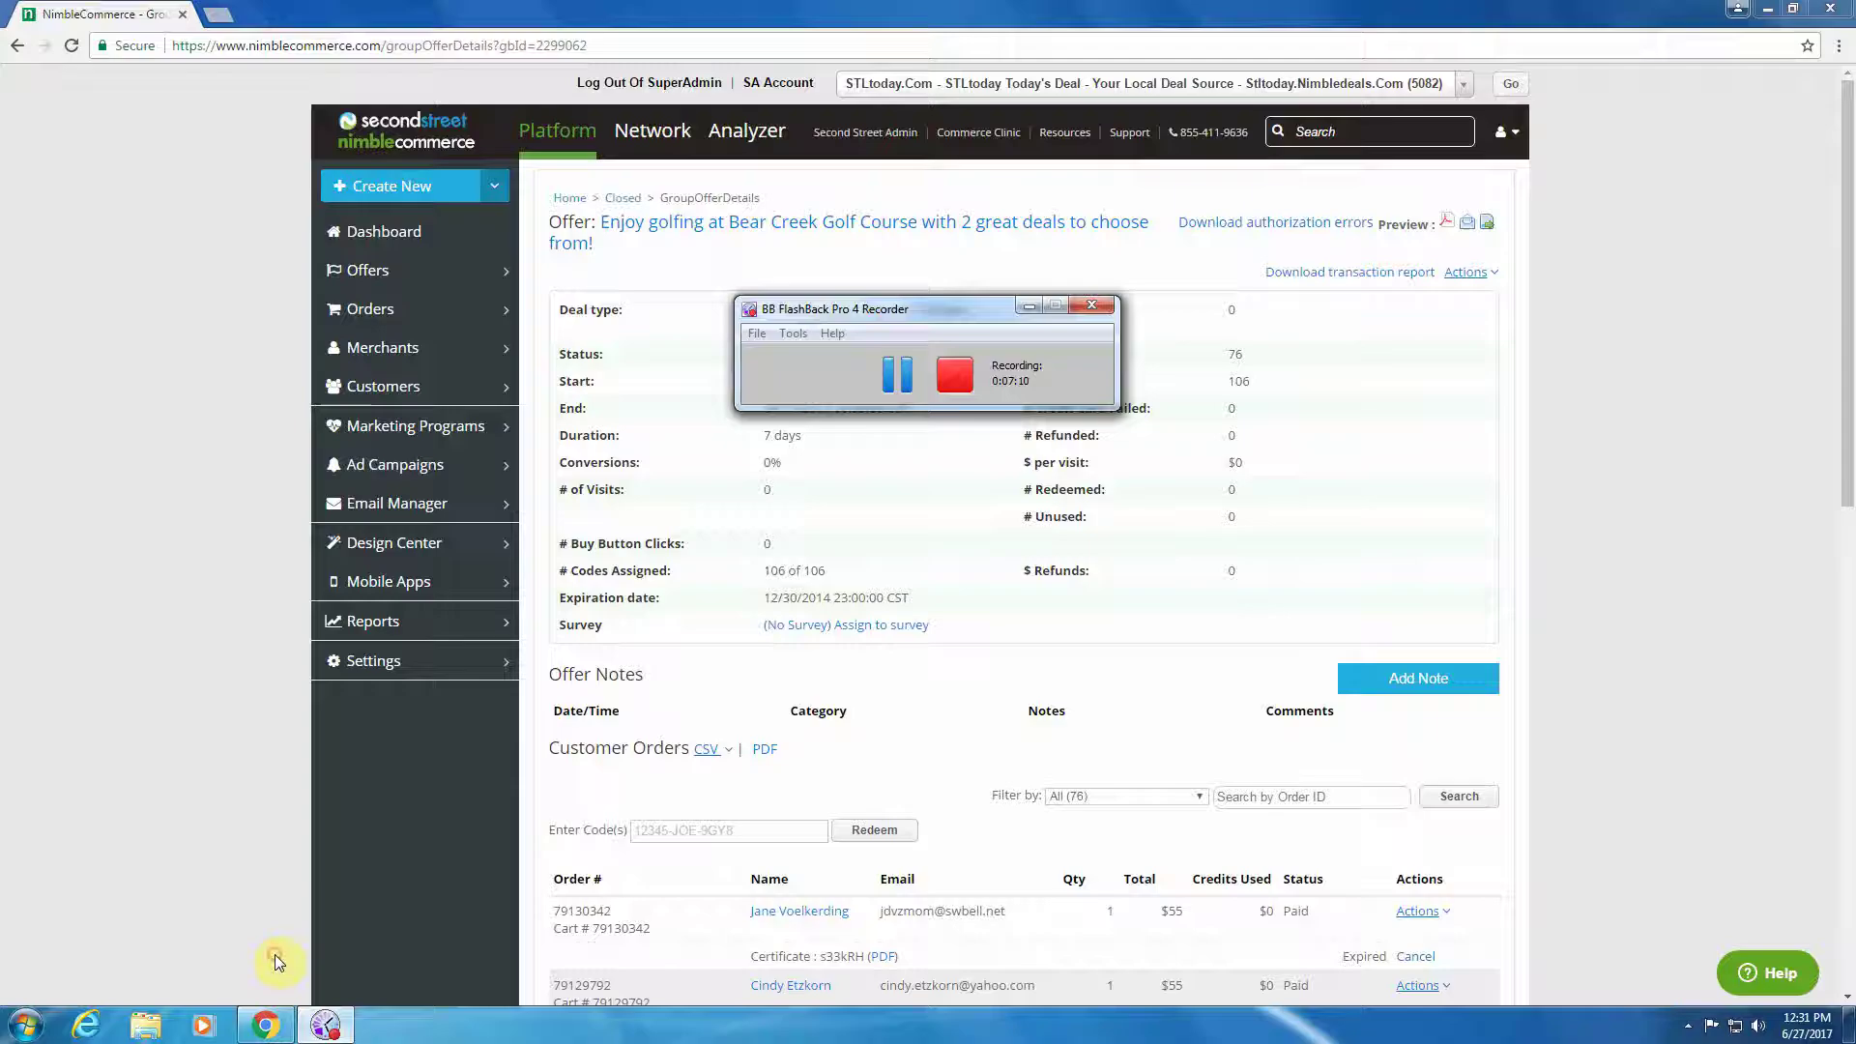
pyautogui.click(897, 374)
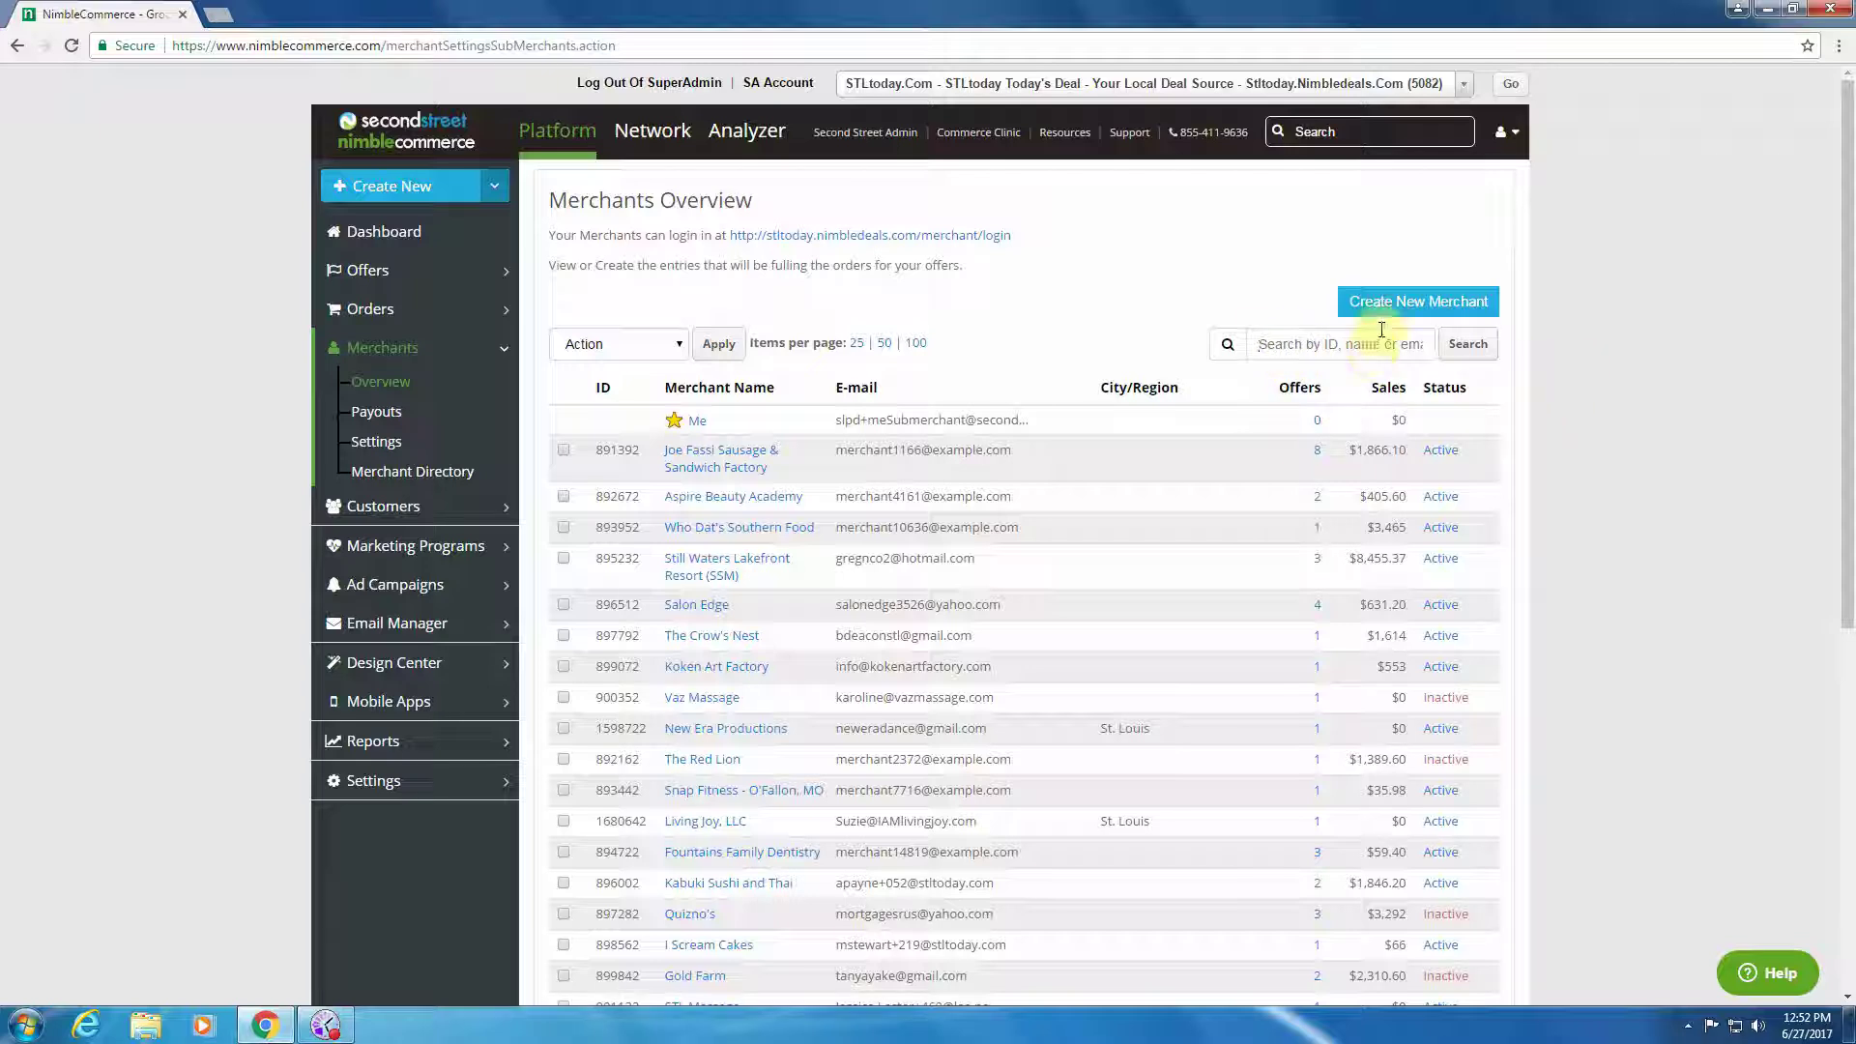
# Step: Search the merchants overview by the test merchant's name and open its account settings for editing
pyautogui.write('gabby')
pyautogui.press('Return')
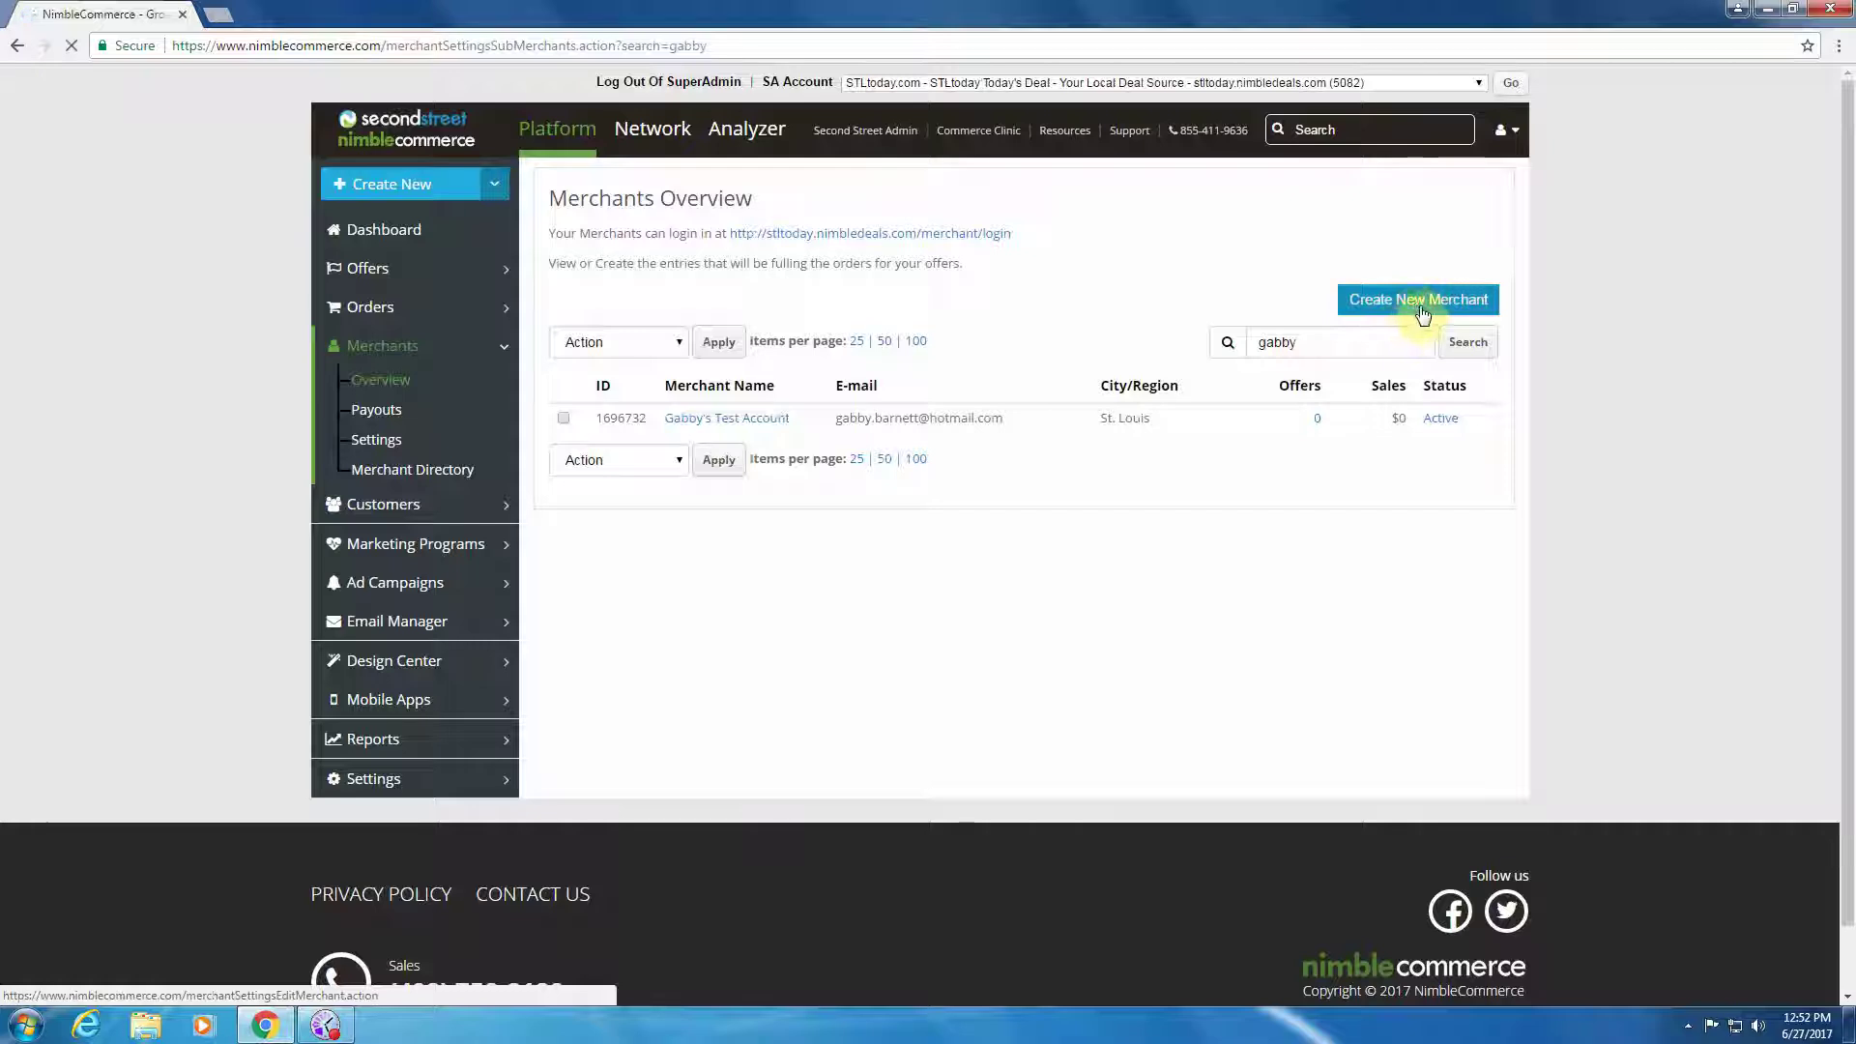
pyautogui.click(764, 420)
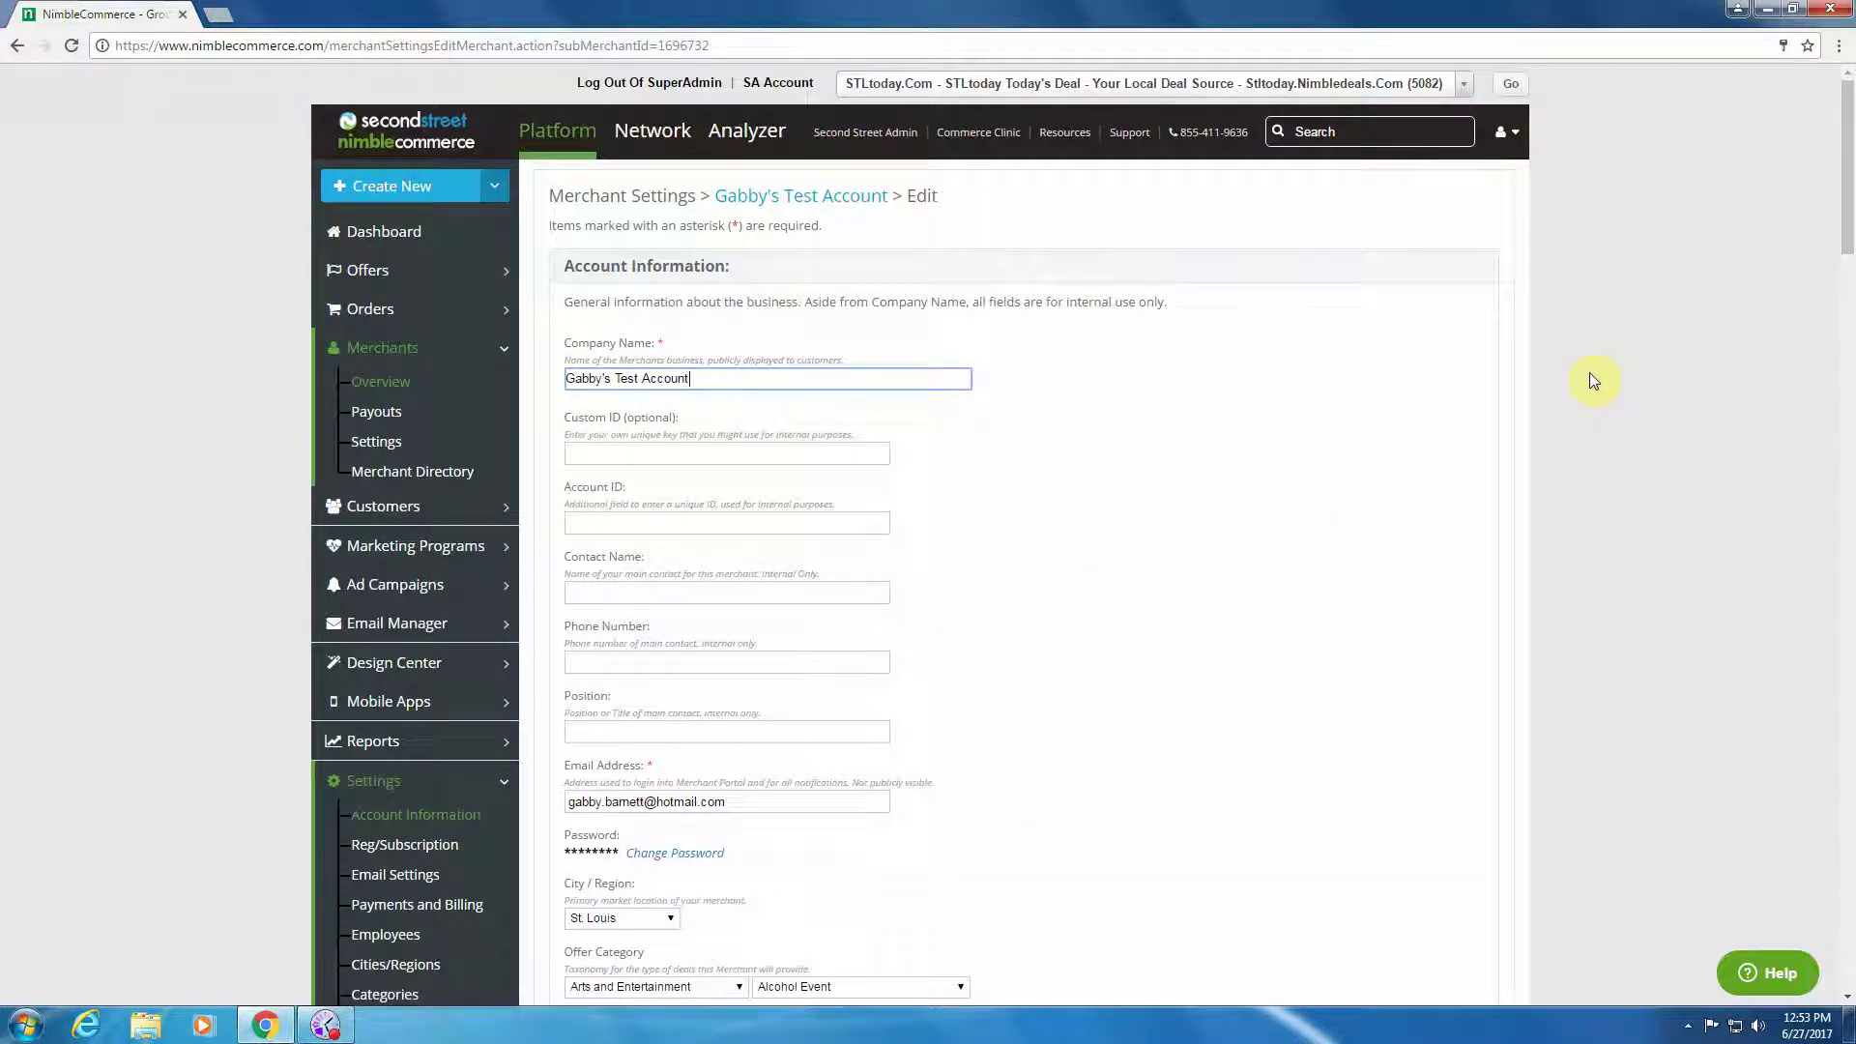
# Step: Review the test merchant's account information fields, including the required company name and email address
pyautogui.click(1593, 380)
pyautogui.scroll(-1, 1594, 380)
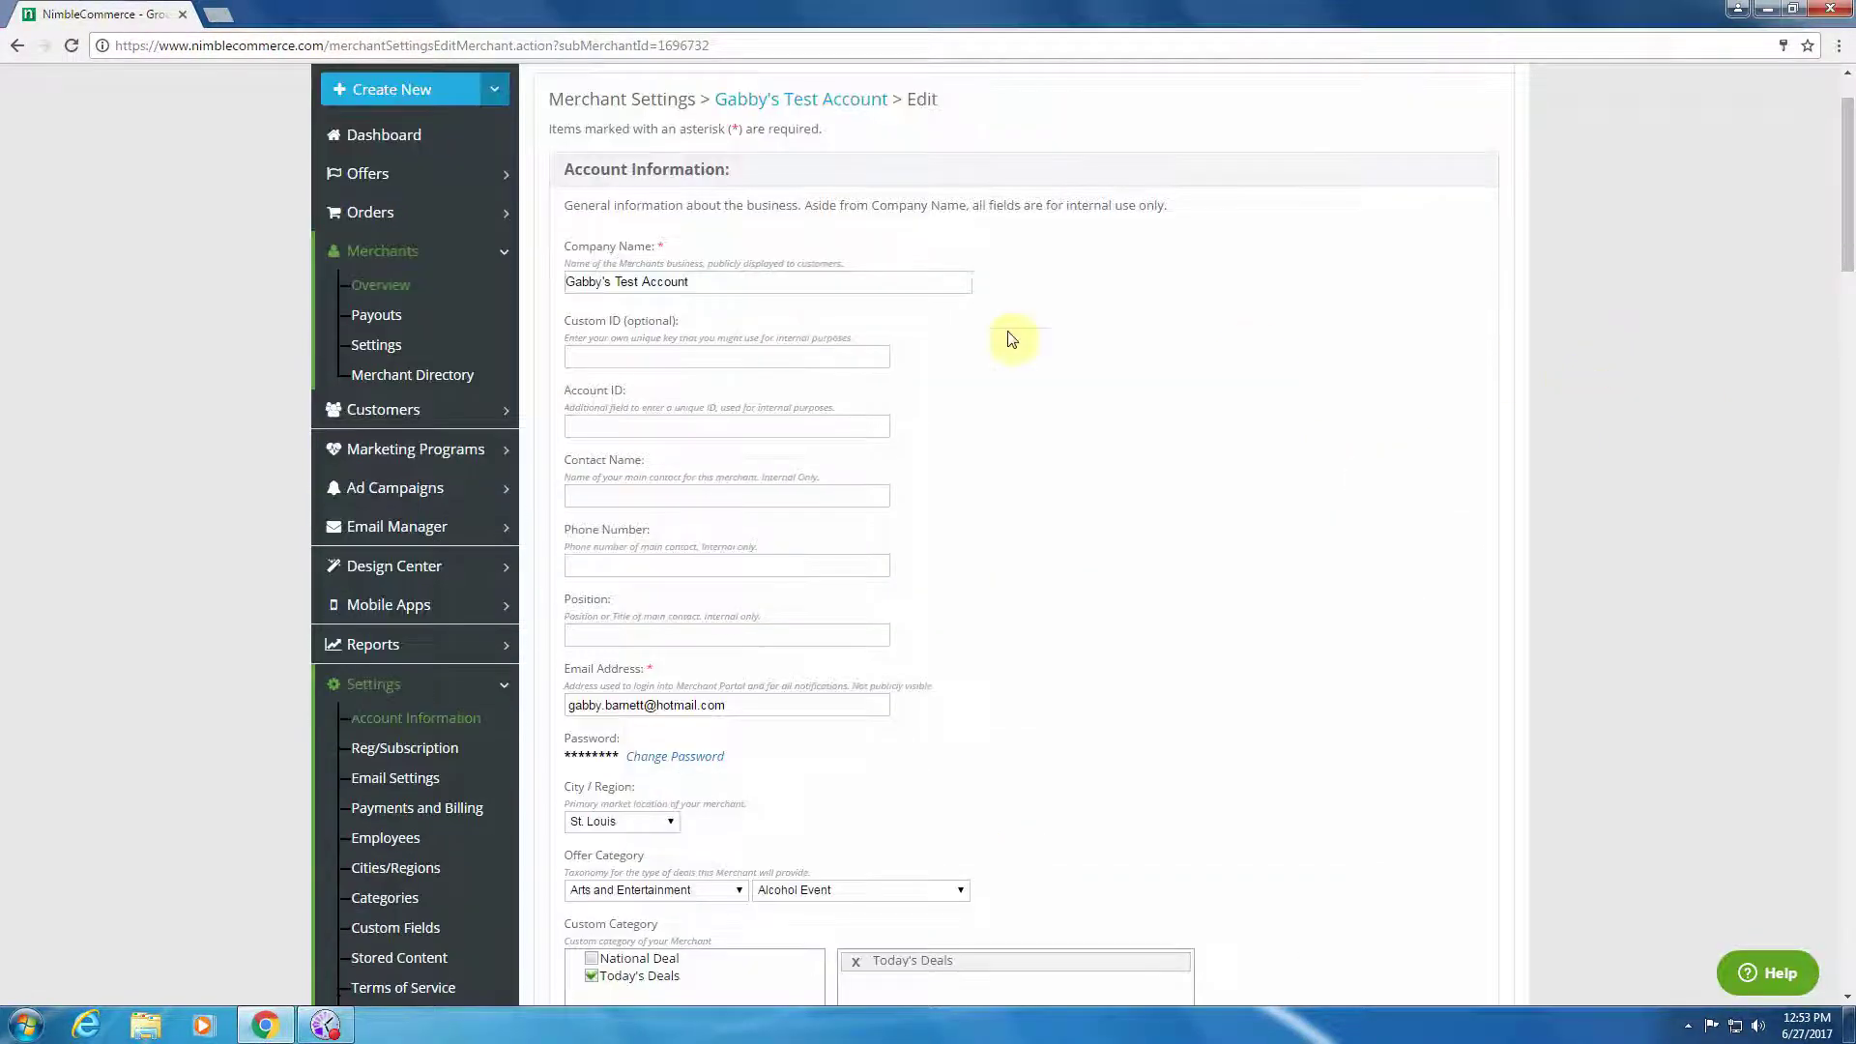
pyautogui.click(783, 284)
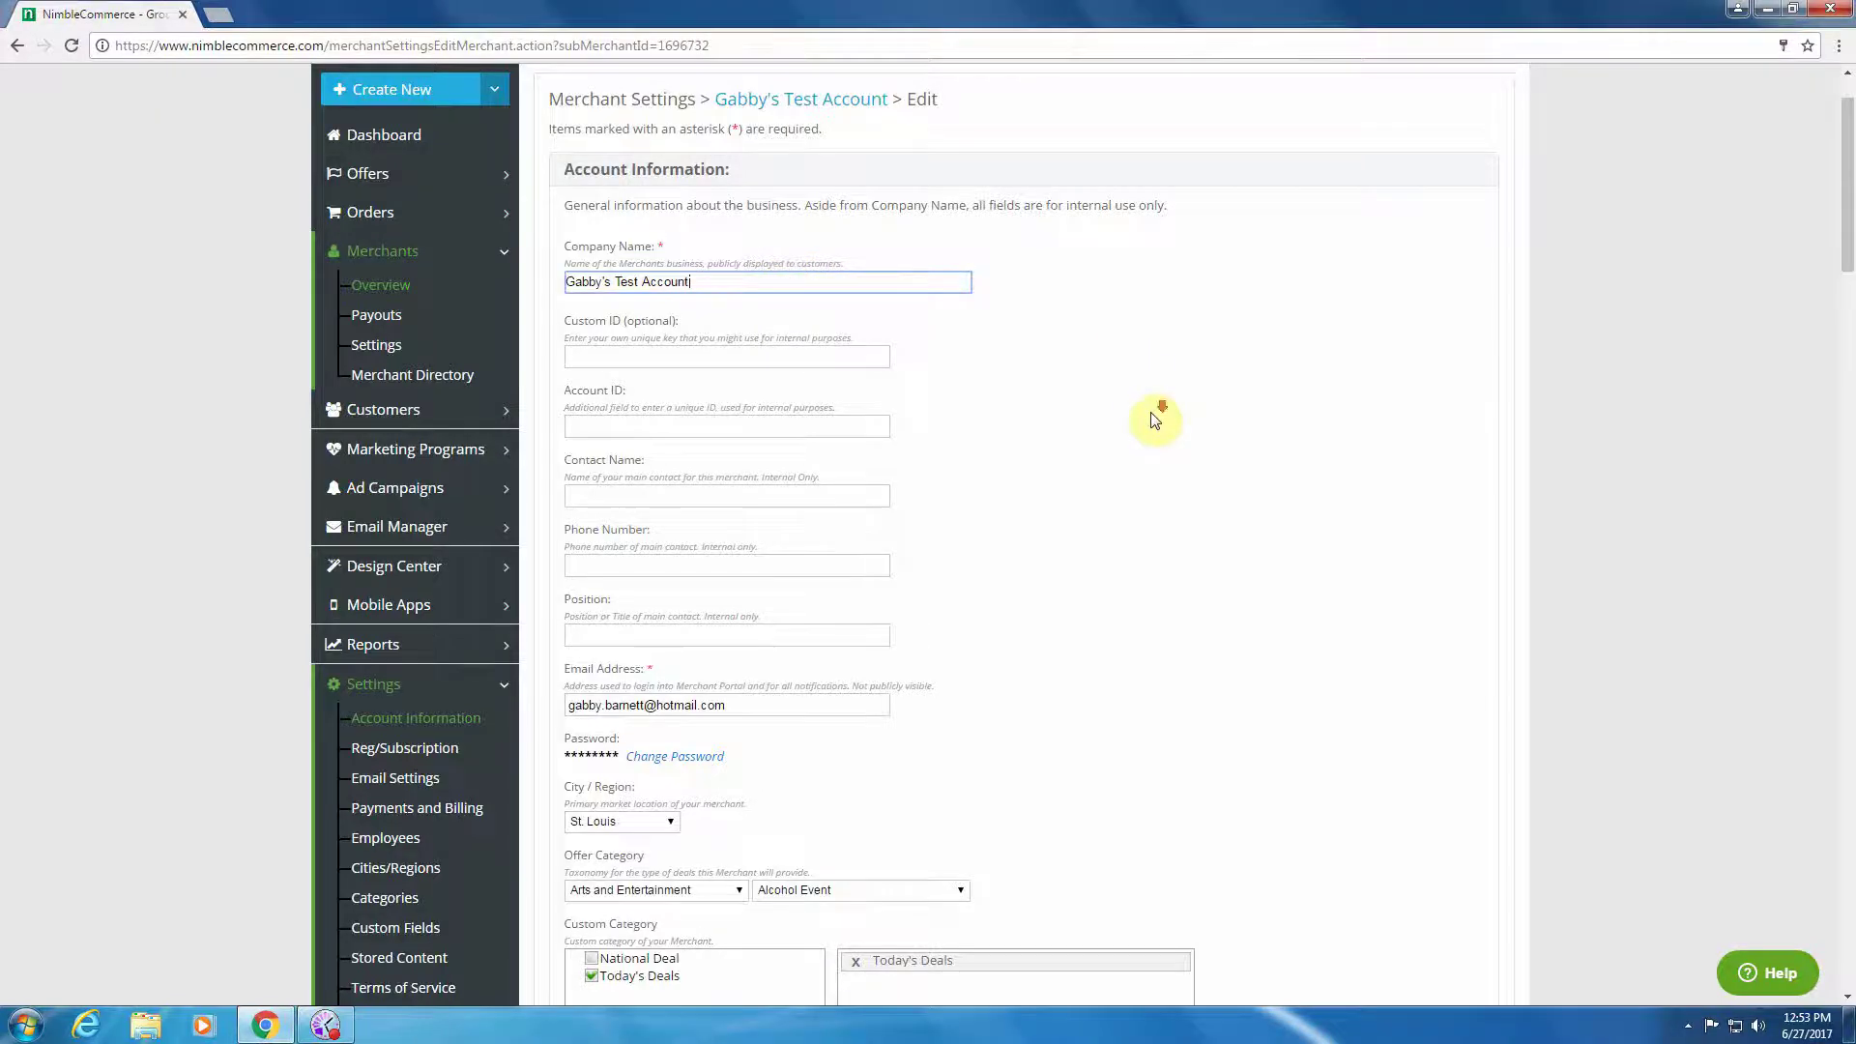
pyautogui.scroll(-1, 1151, 414)
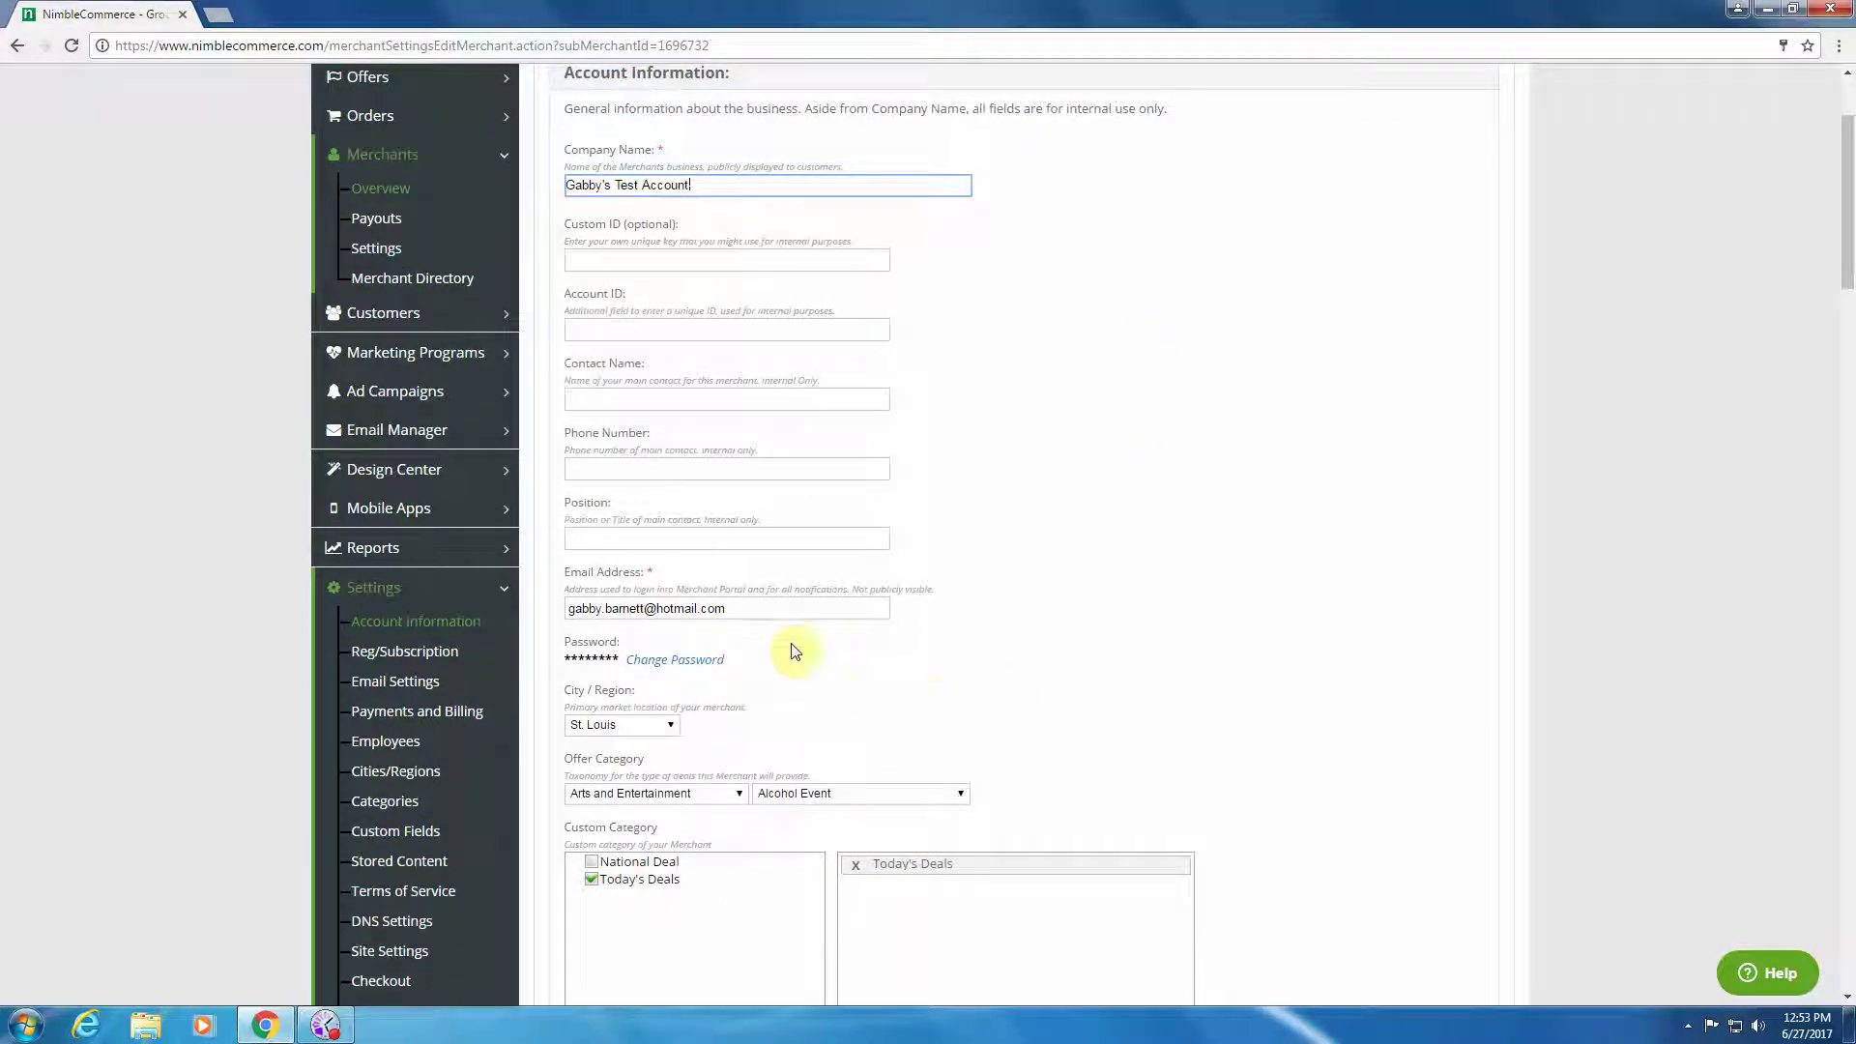
pyautogui.click(785, 610)
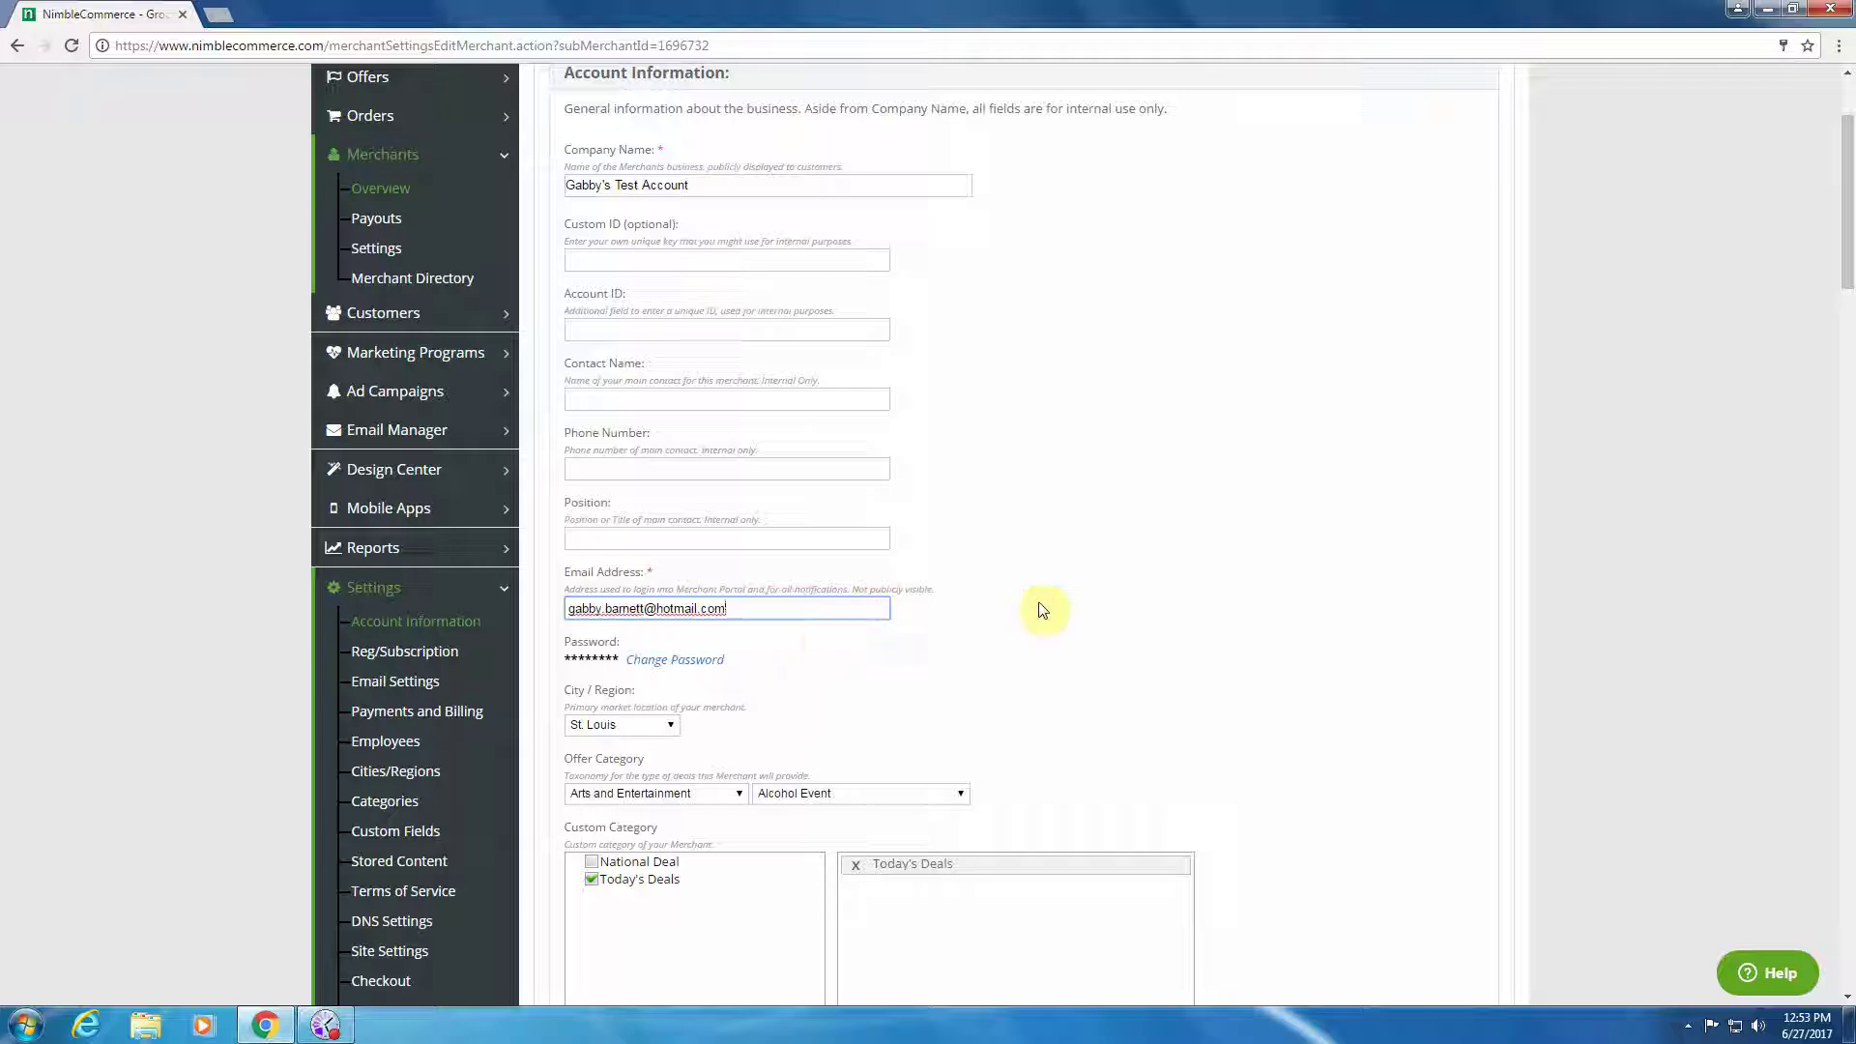
pyautogui.scroll(-2, 1075, 600)
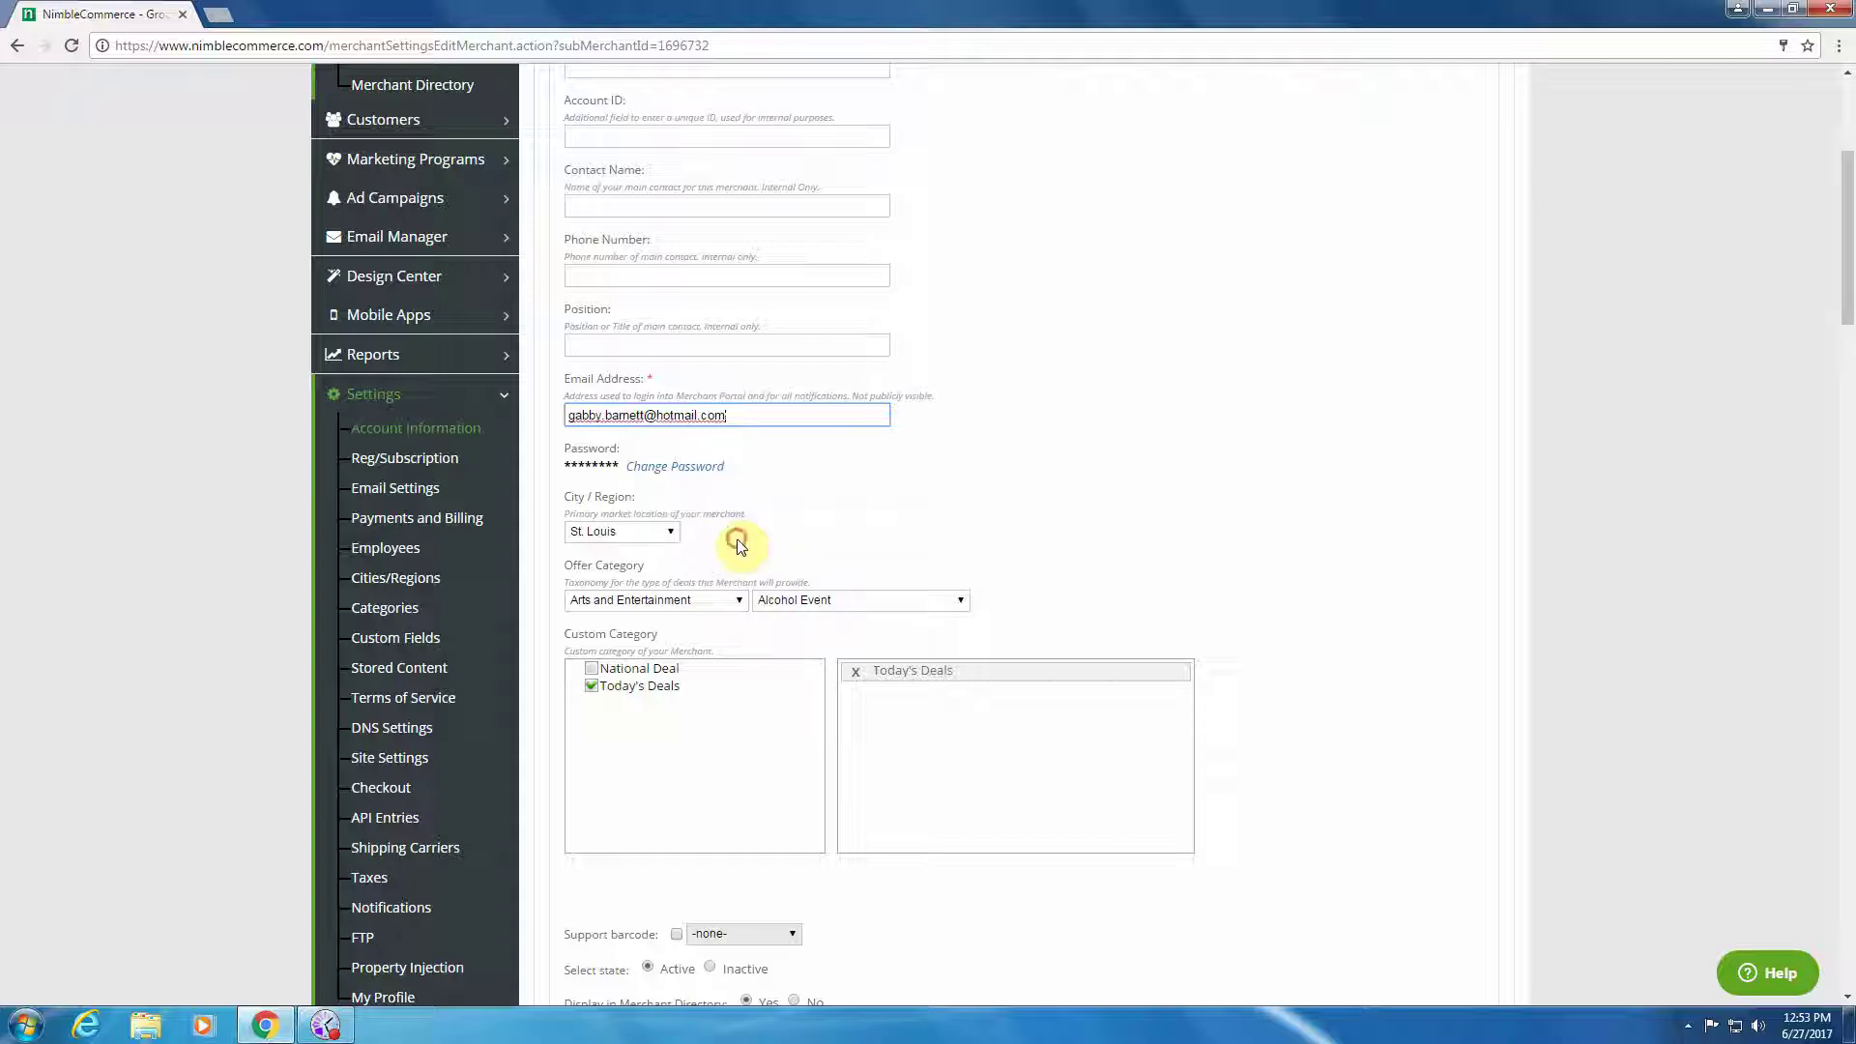
# Step: Look through the City/Region, offer category and subcategory choices, keeping St. Louis, Arts and Entertainment and Alcohol Event
pyautogui.click(675, 538)
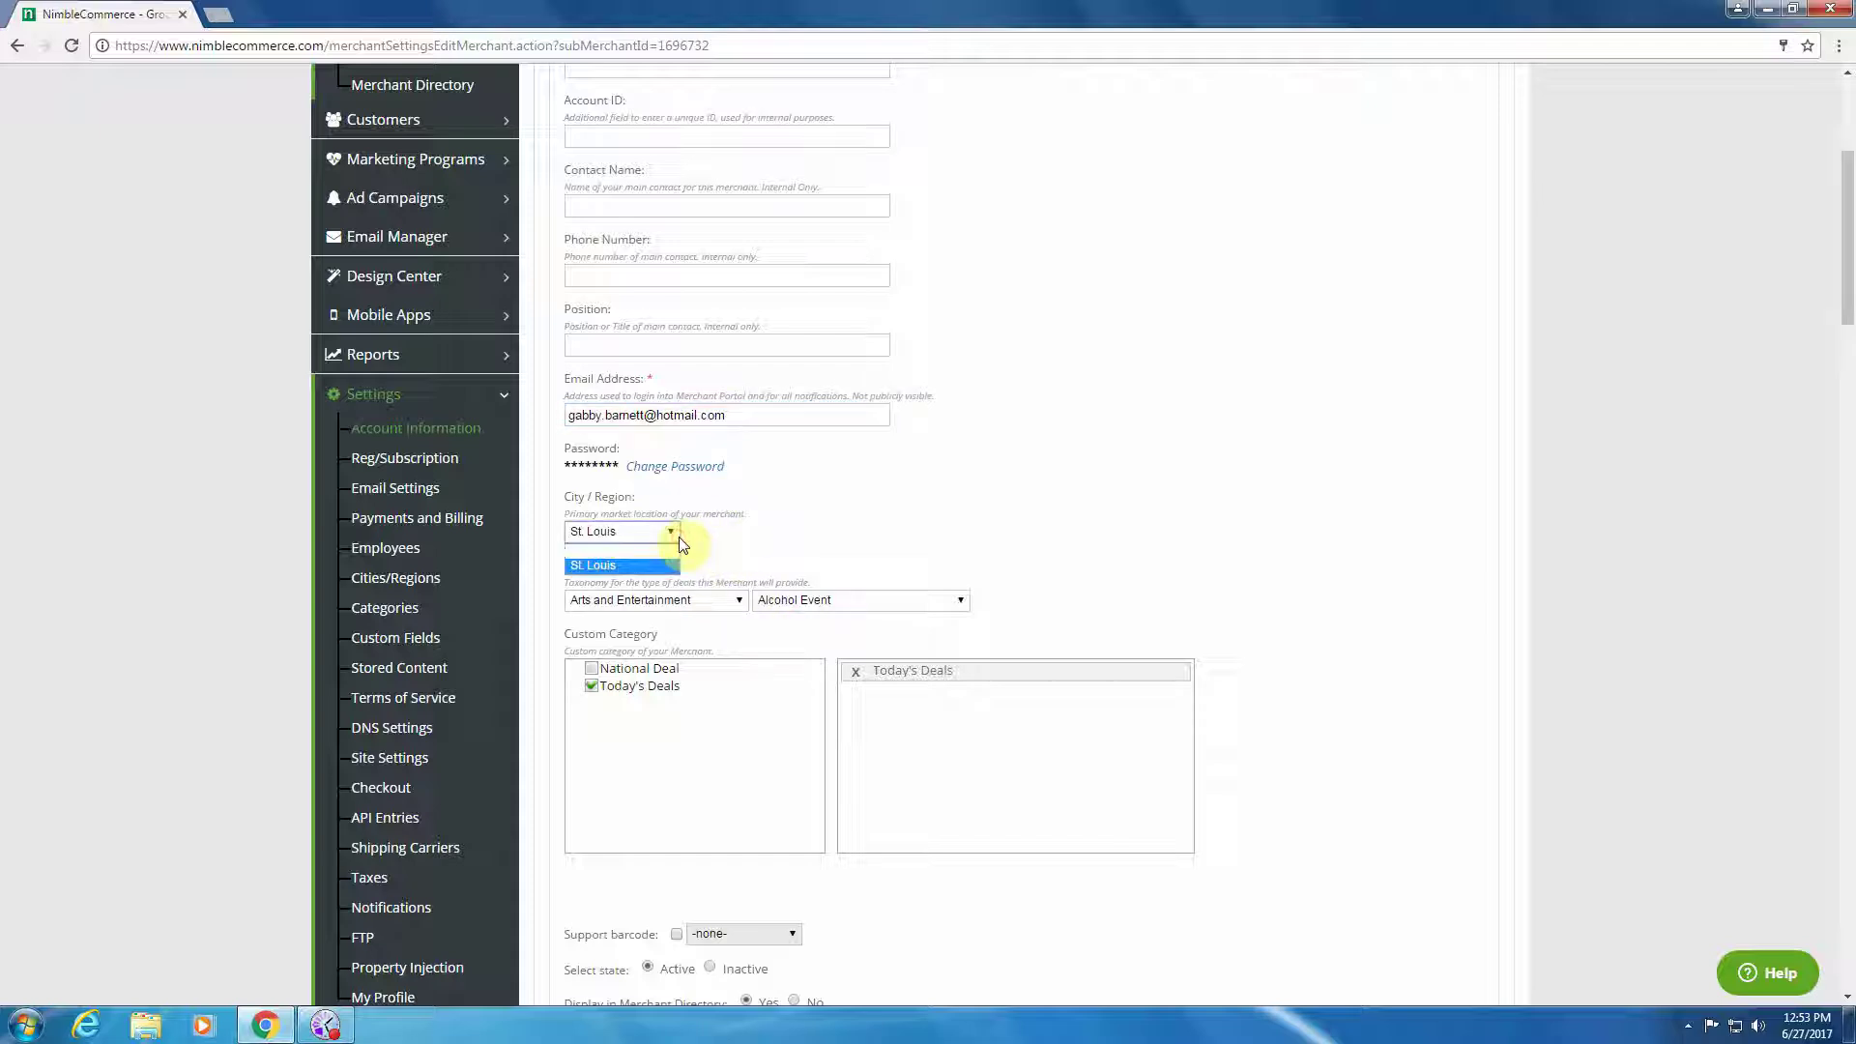
pyautogui.click(676, 537)
pyautogui.scroll(-1, 866, 501)
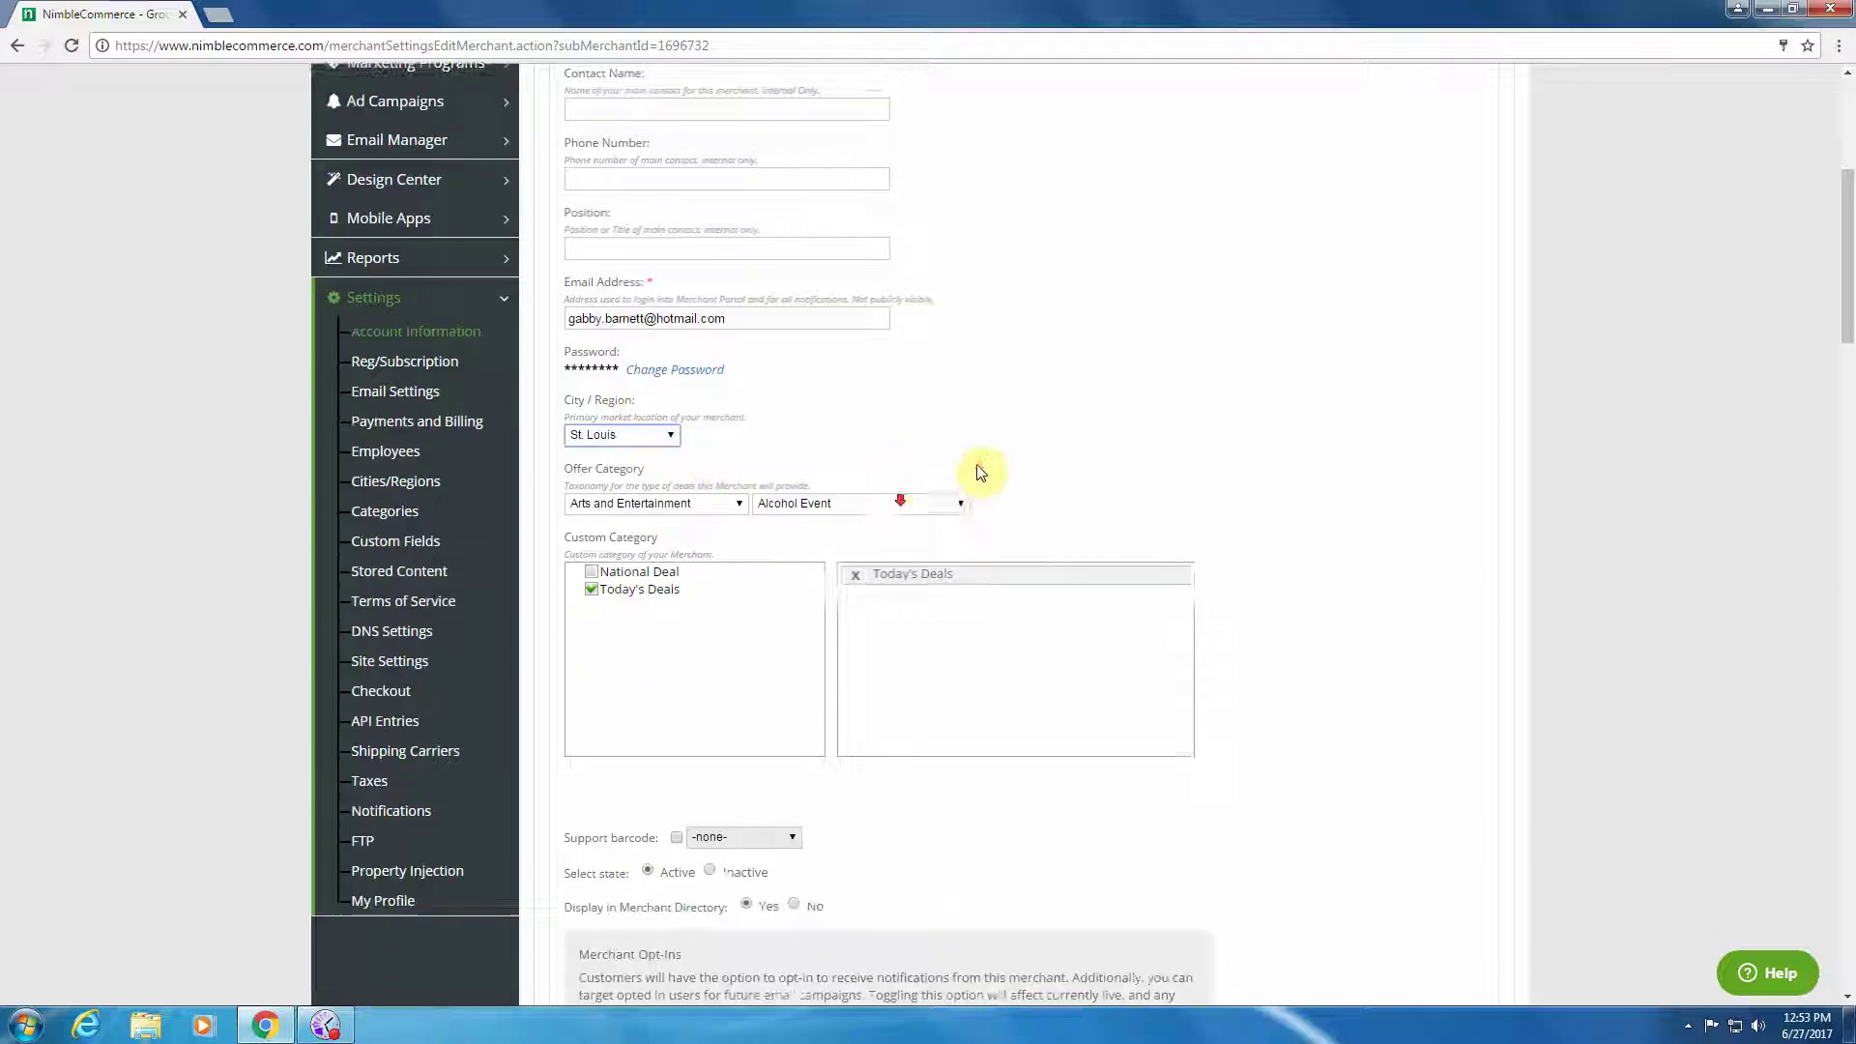
pyautogui.scroll(-1, 967, 478)
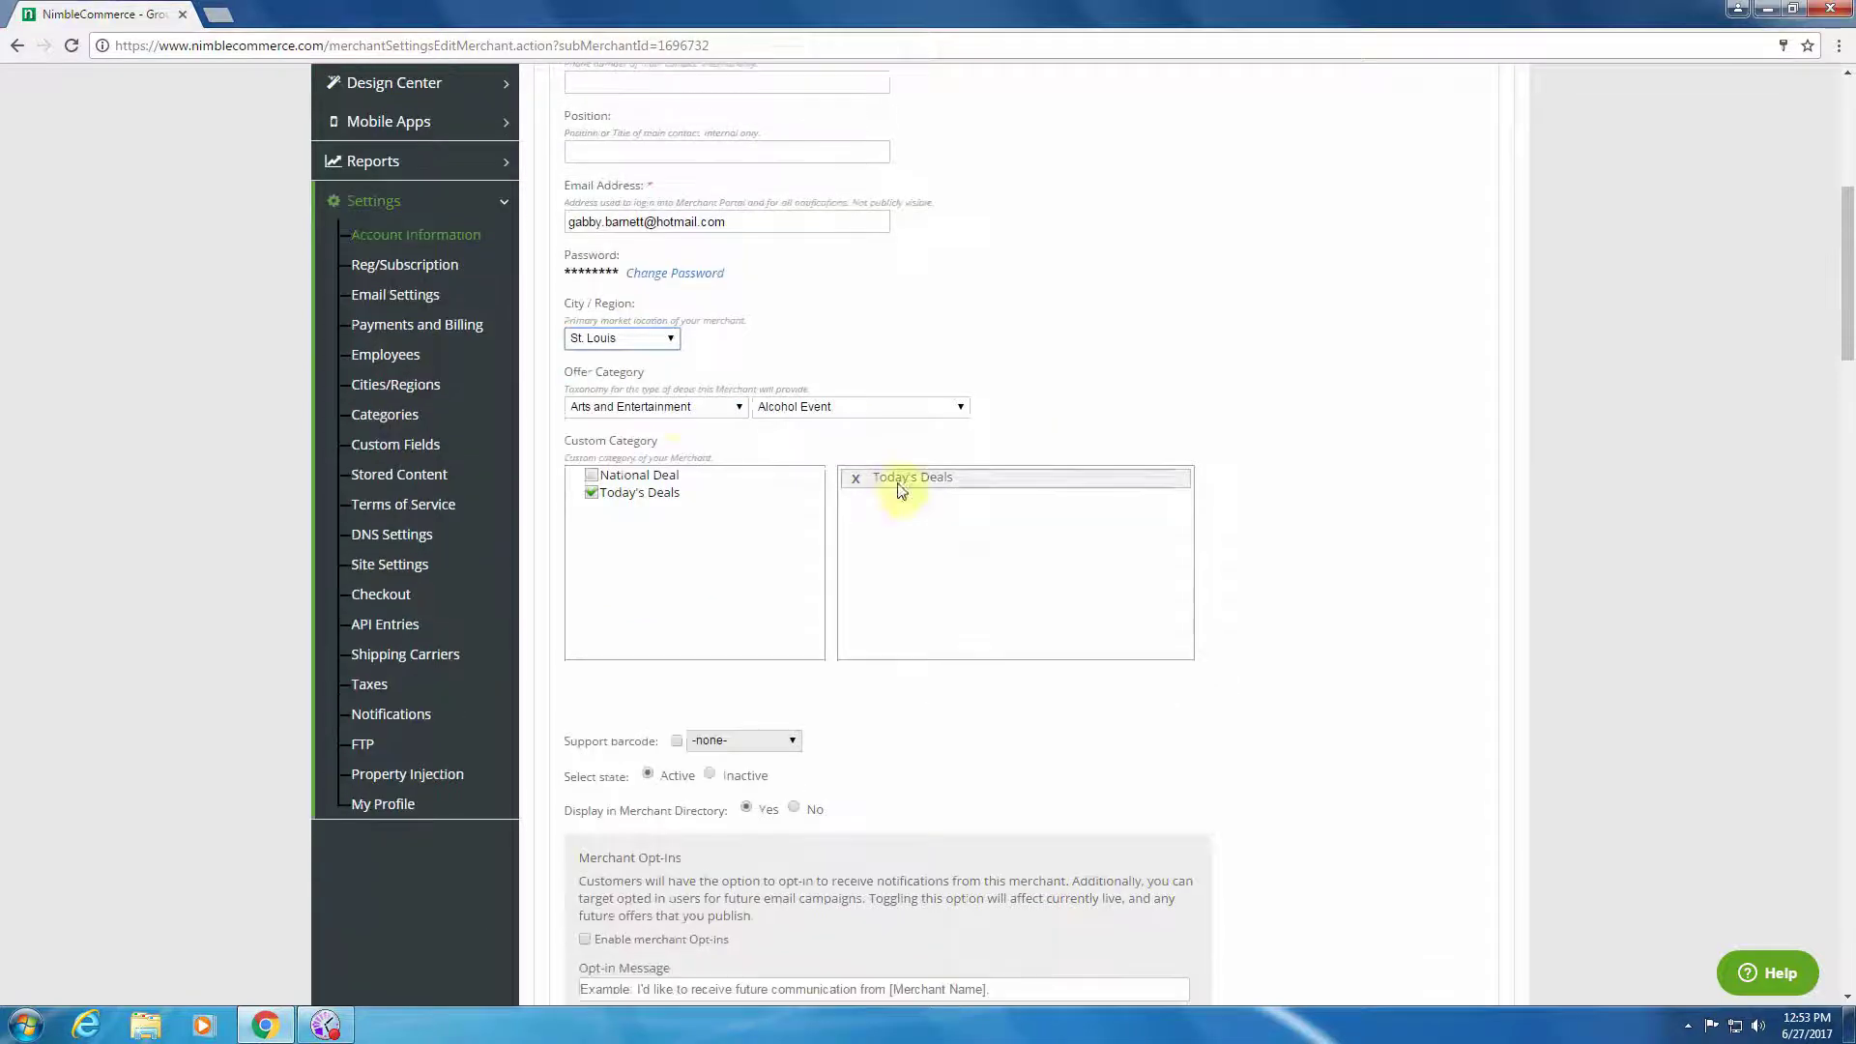
pyautogui.click(733, 409)
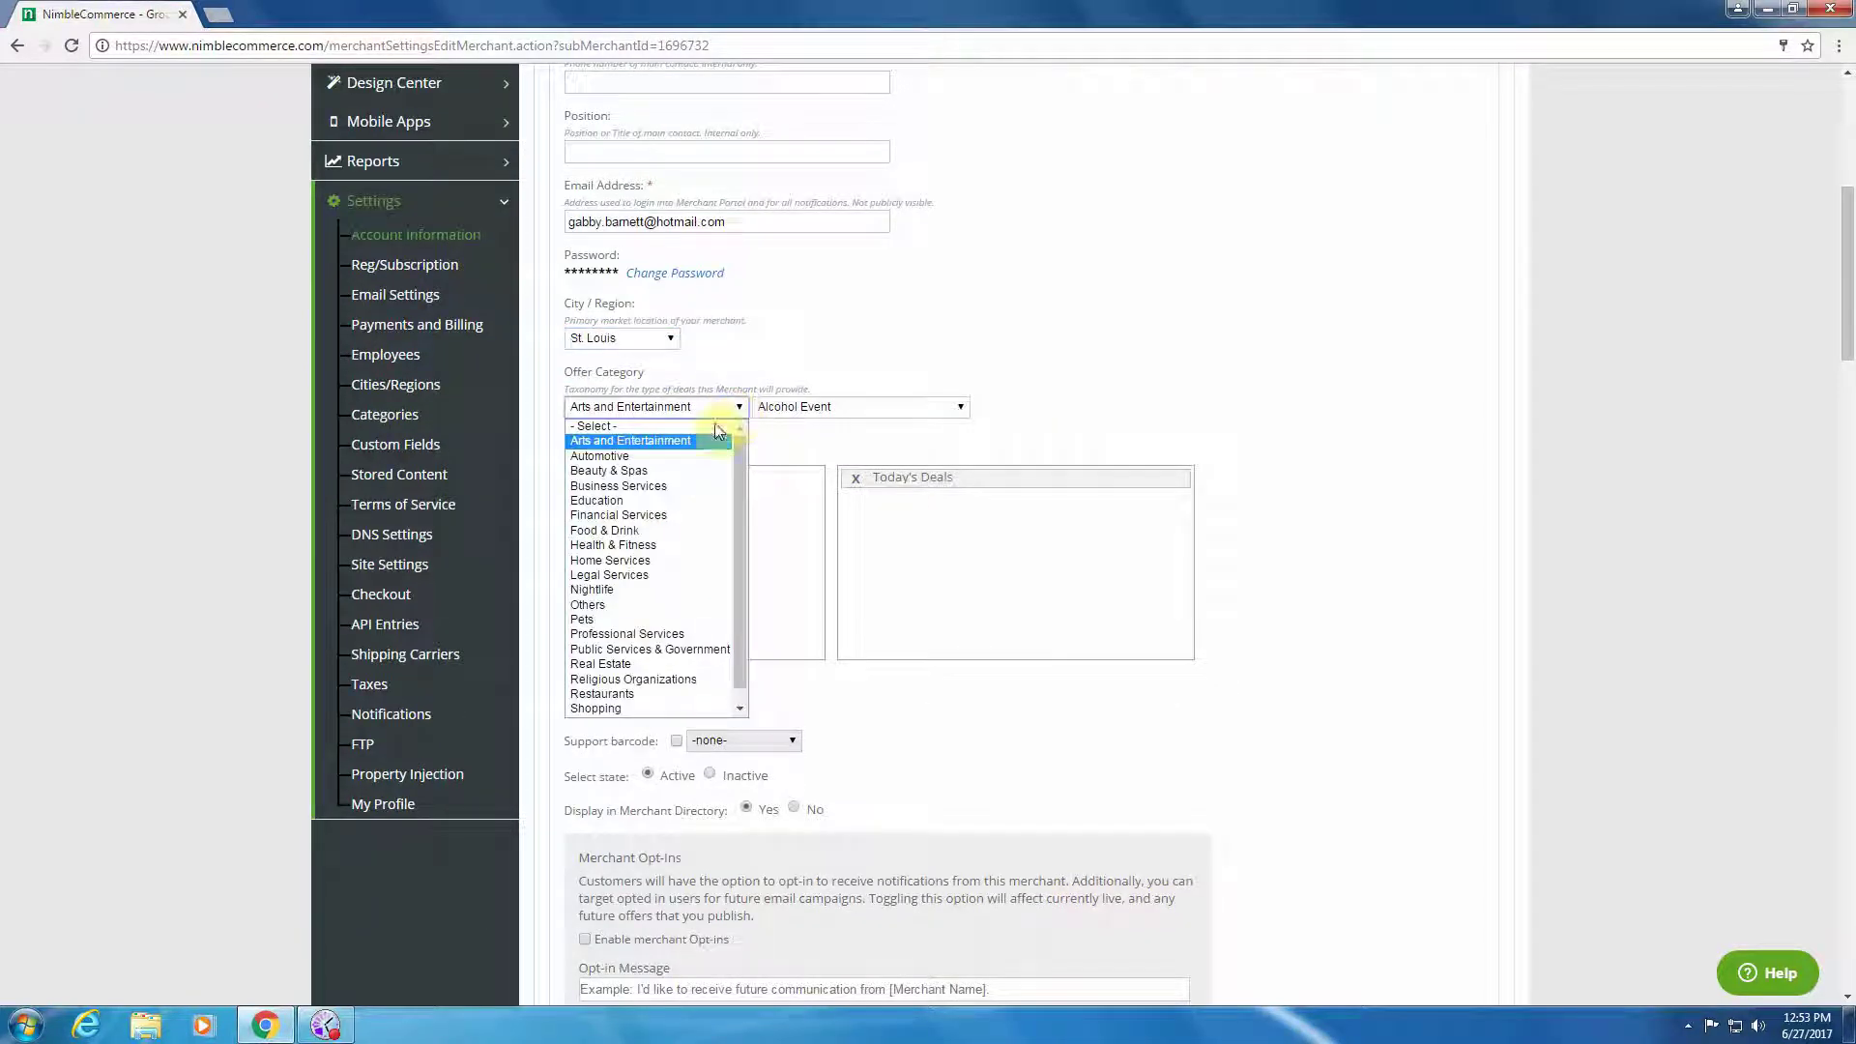
pyautogui.click(658, 443)
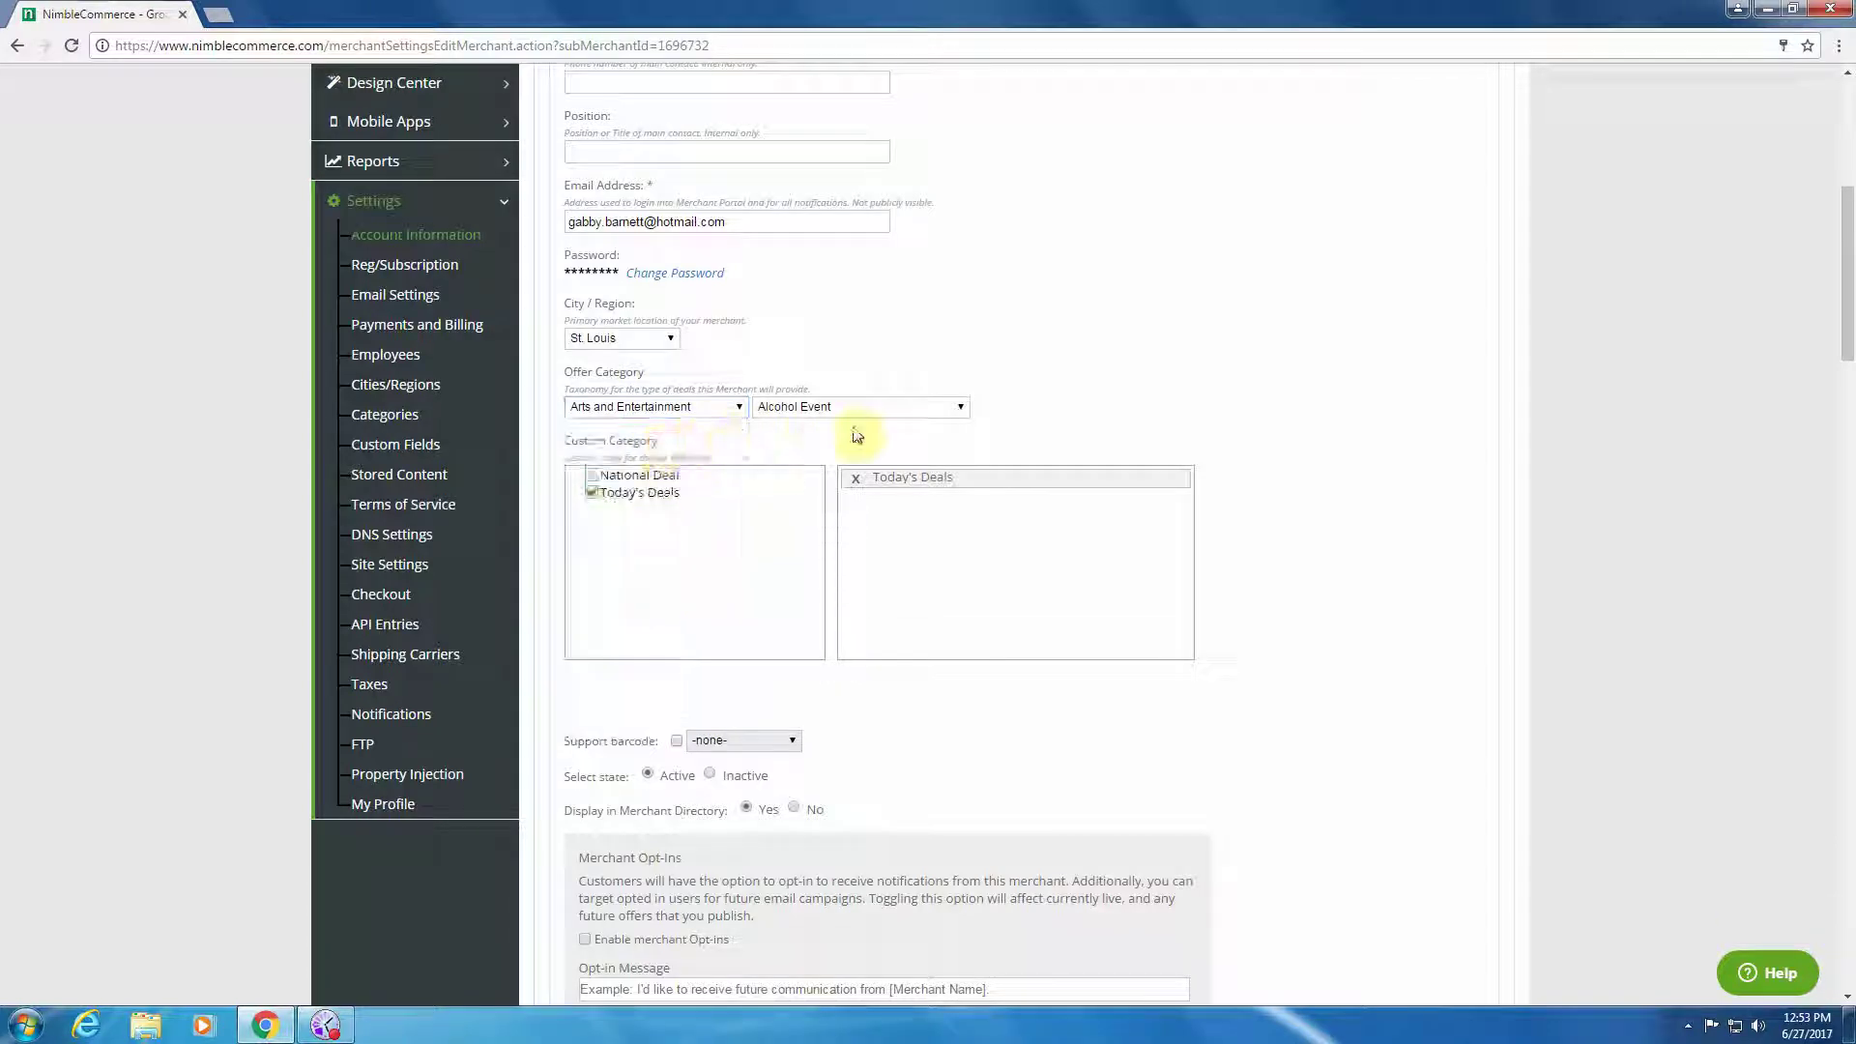
pyautogui.click(950, 410)
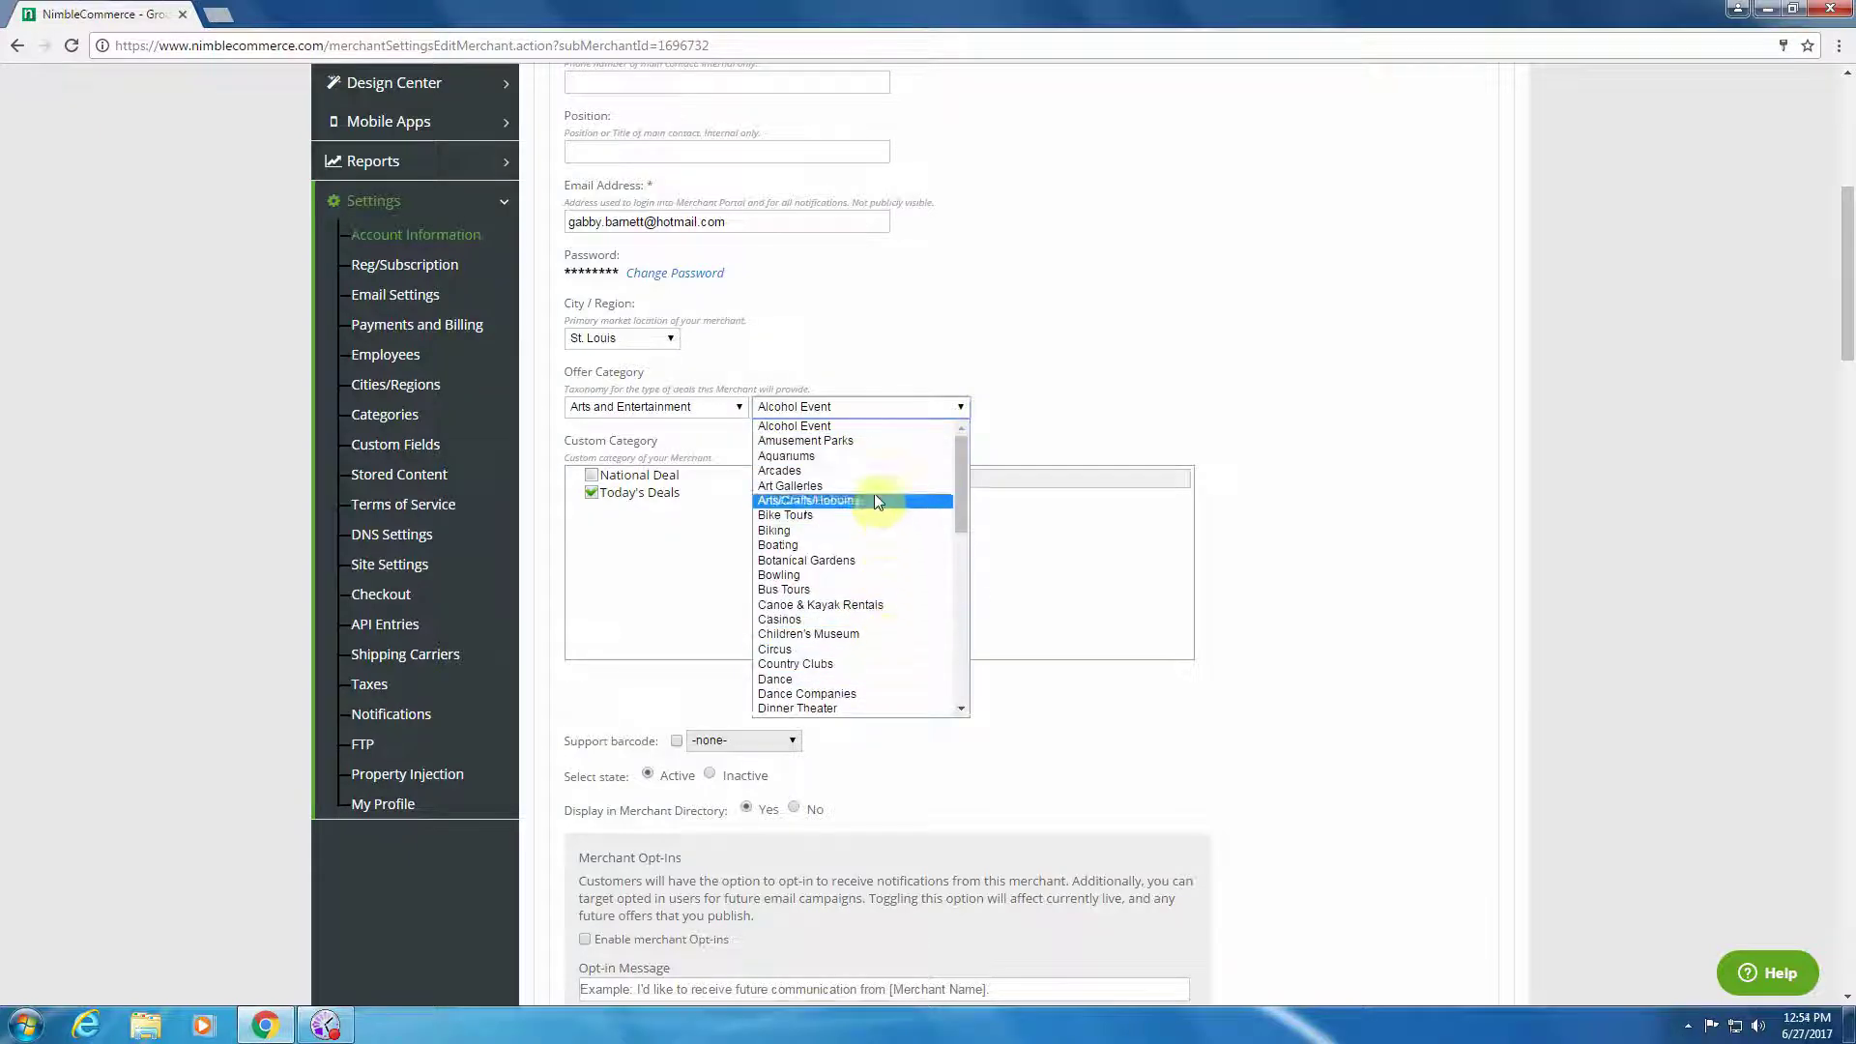
pyautogui.click(988, 394)
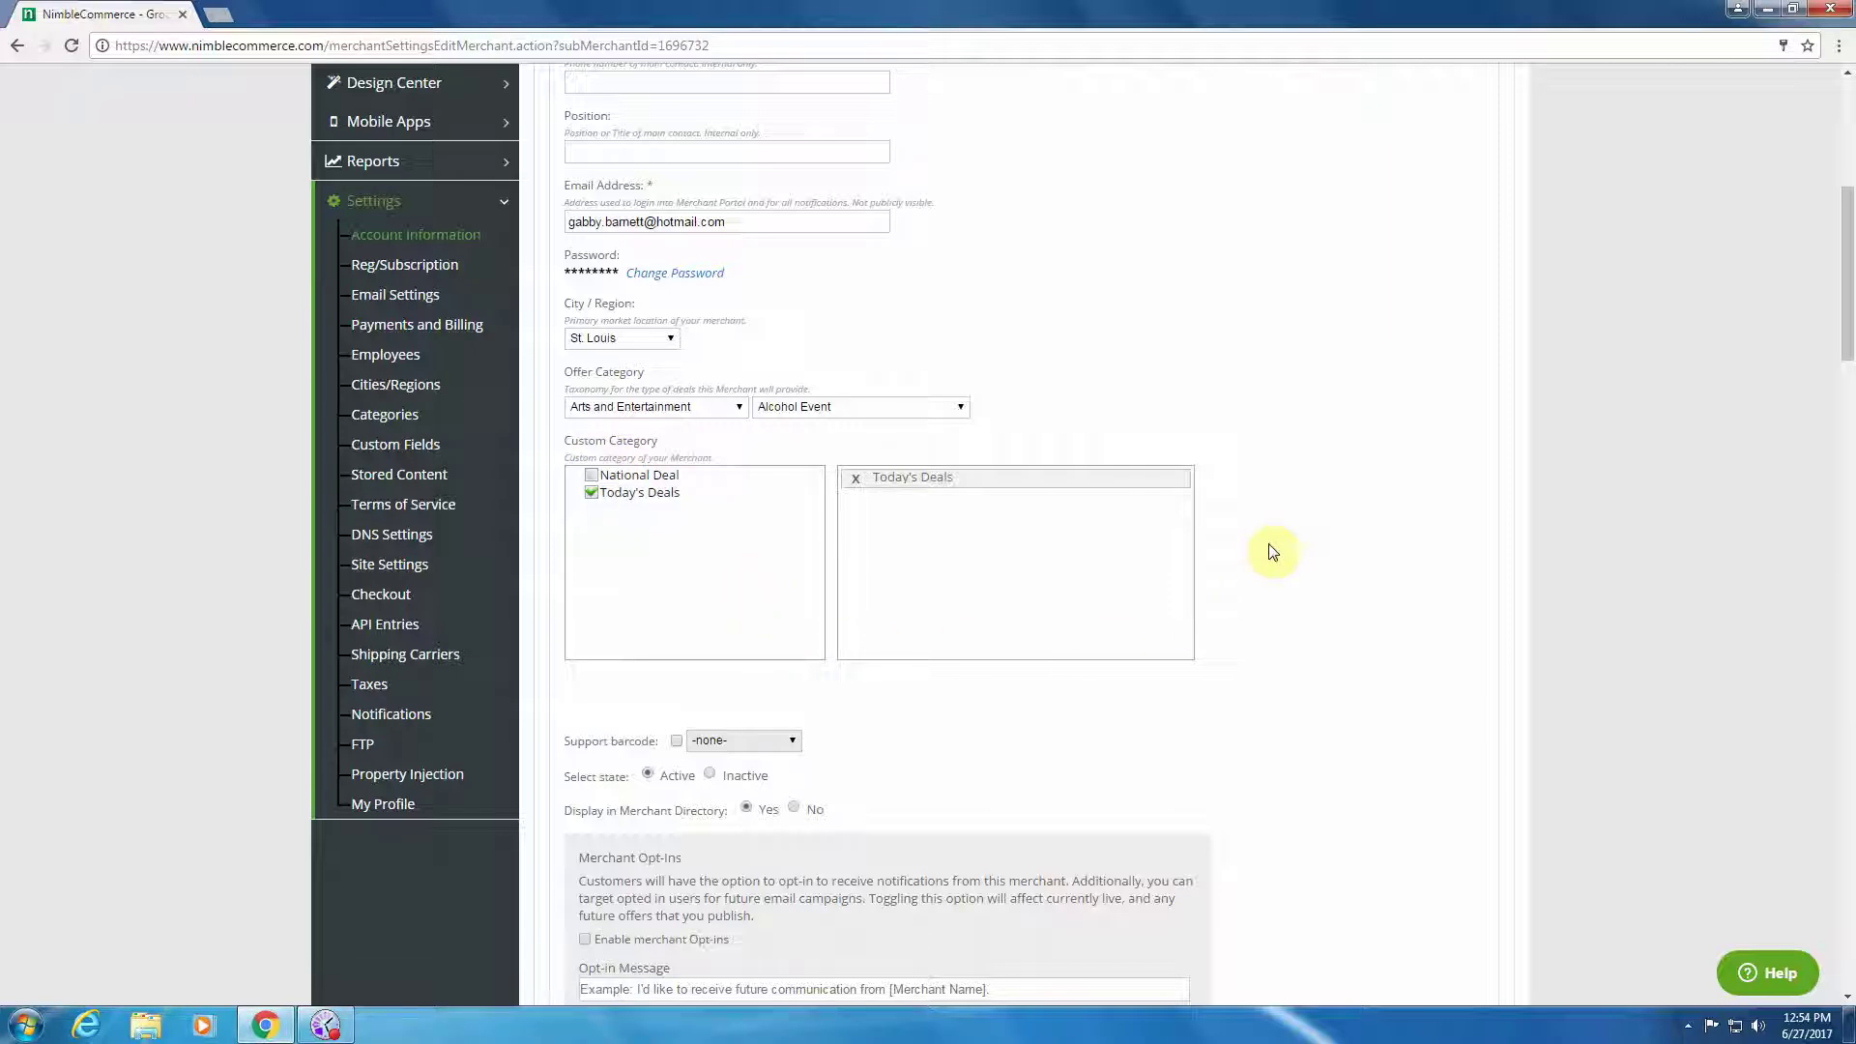
# Step: Review the merchant opt-in and billing sections, keeping "50% after 3 50% after 30" as the payment terms
pyautogui.scroll(-4, 1273, 551)
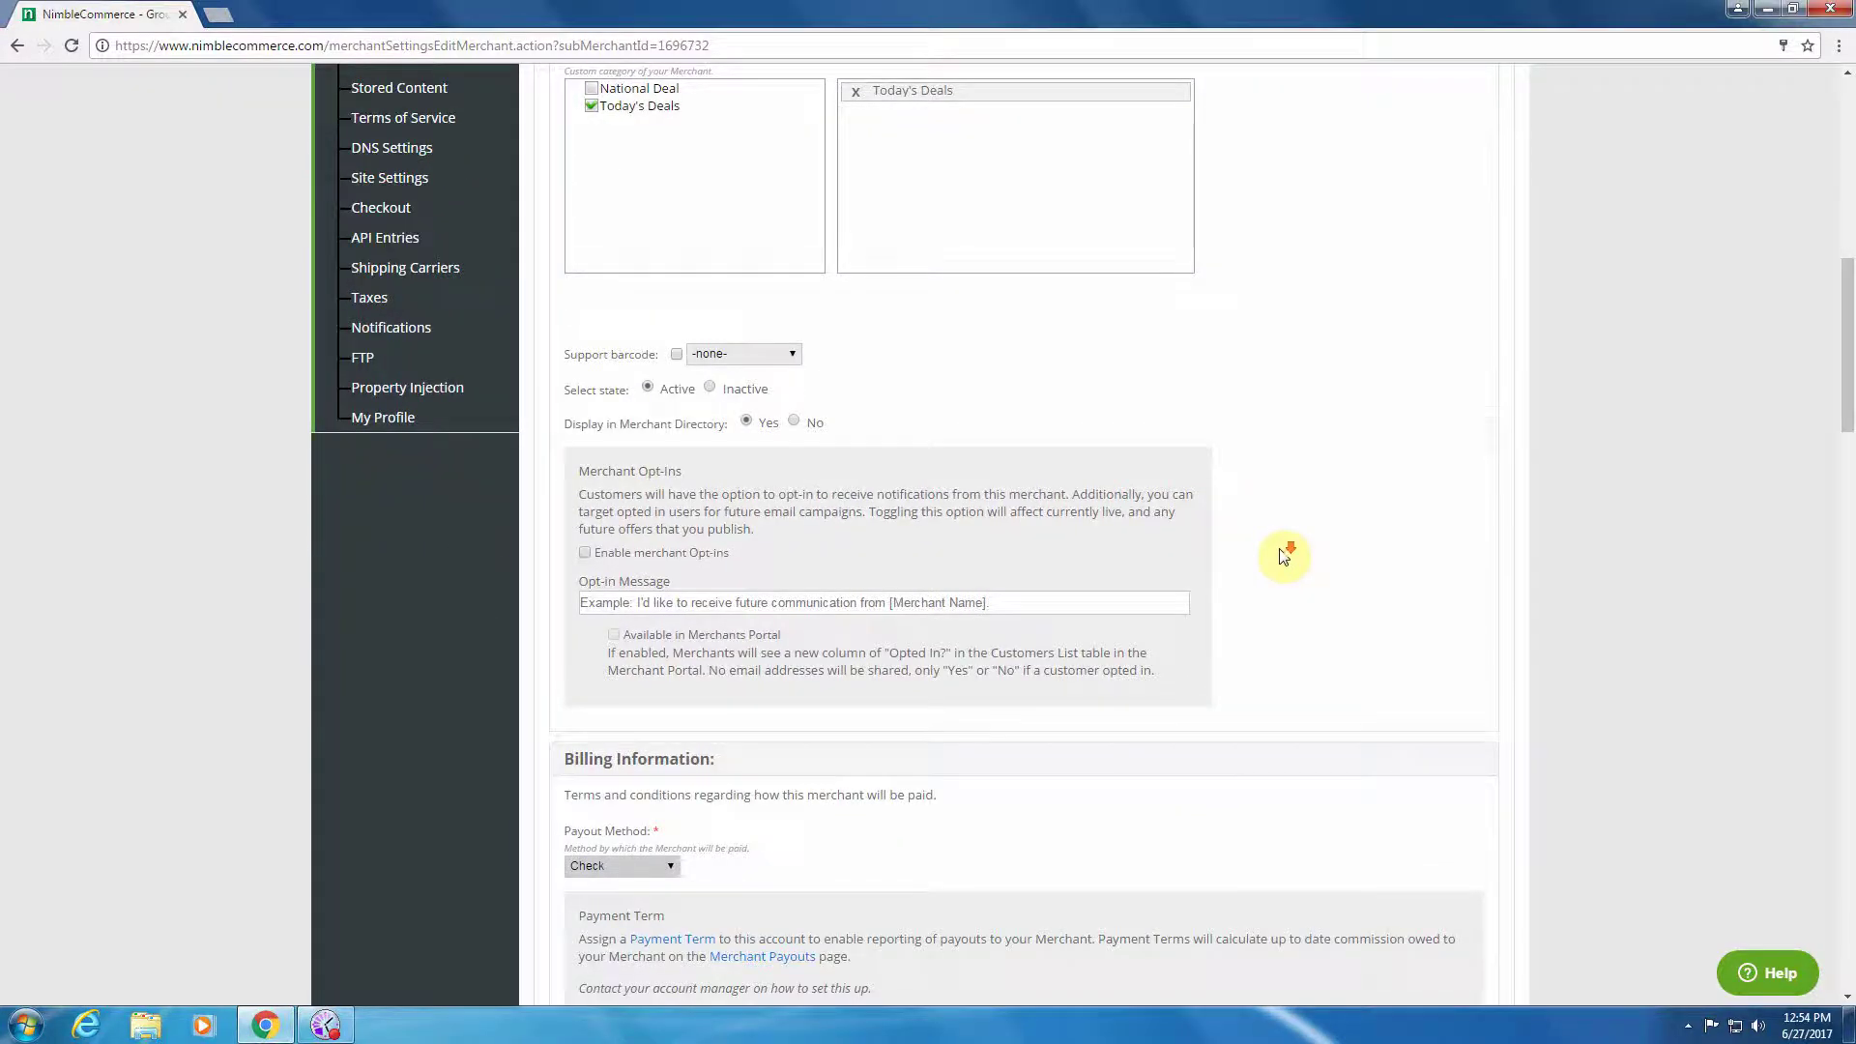
pyautogui.scroll(-5, 1284, 556)
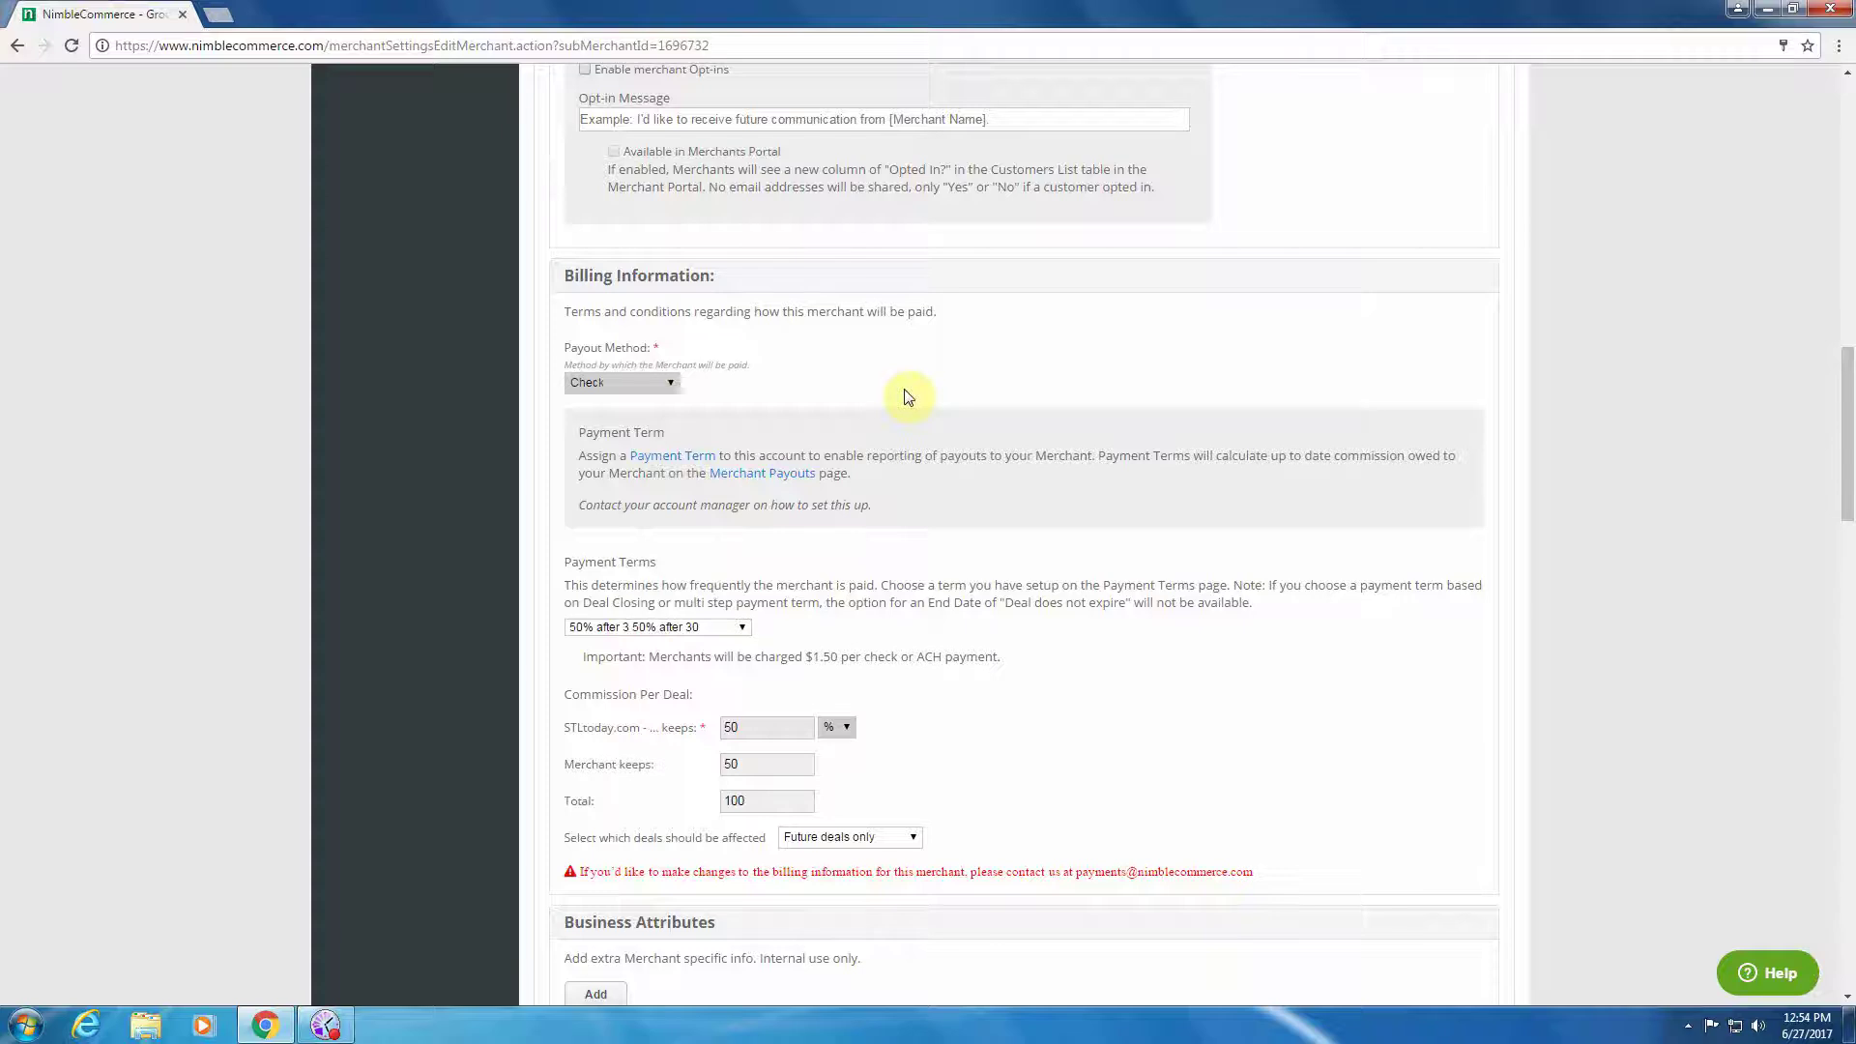
pyautogui.scroll(-1, 912, 396)
pyautogui.scroll(-1, 911, 396)
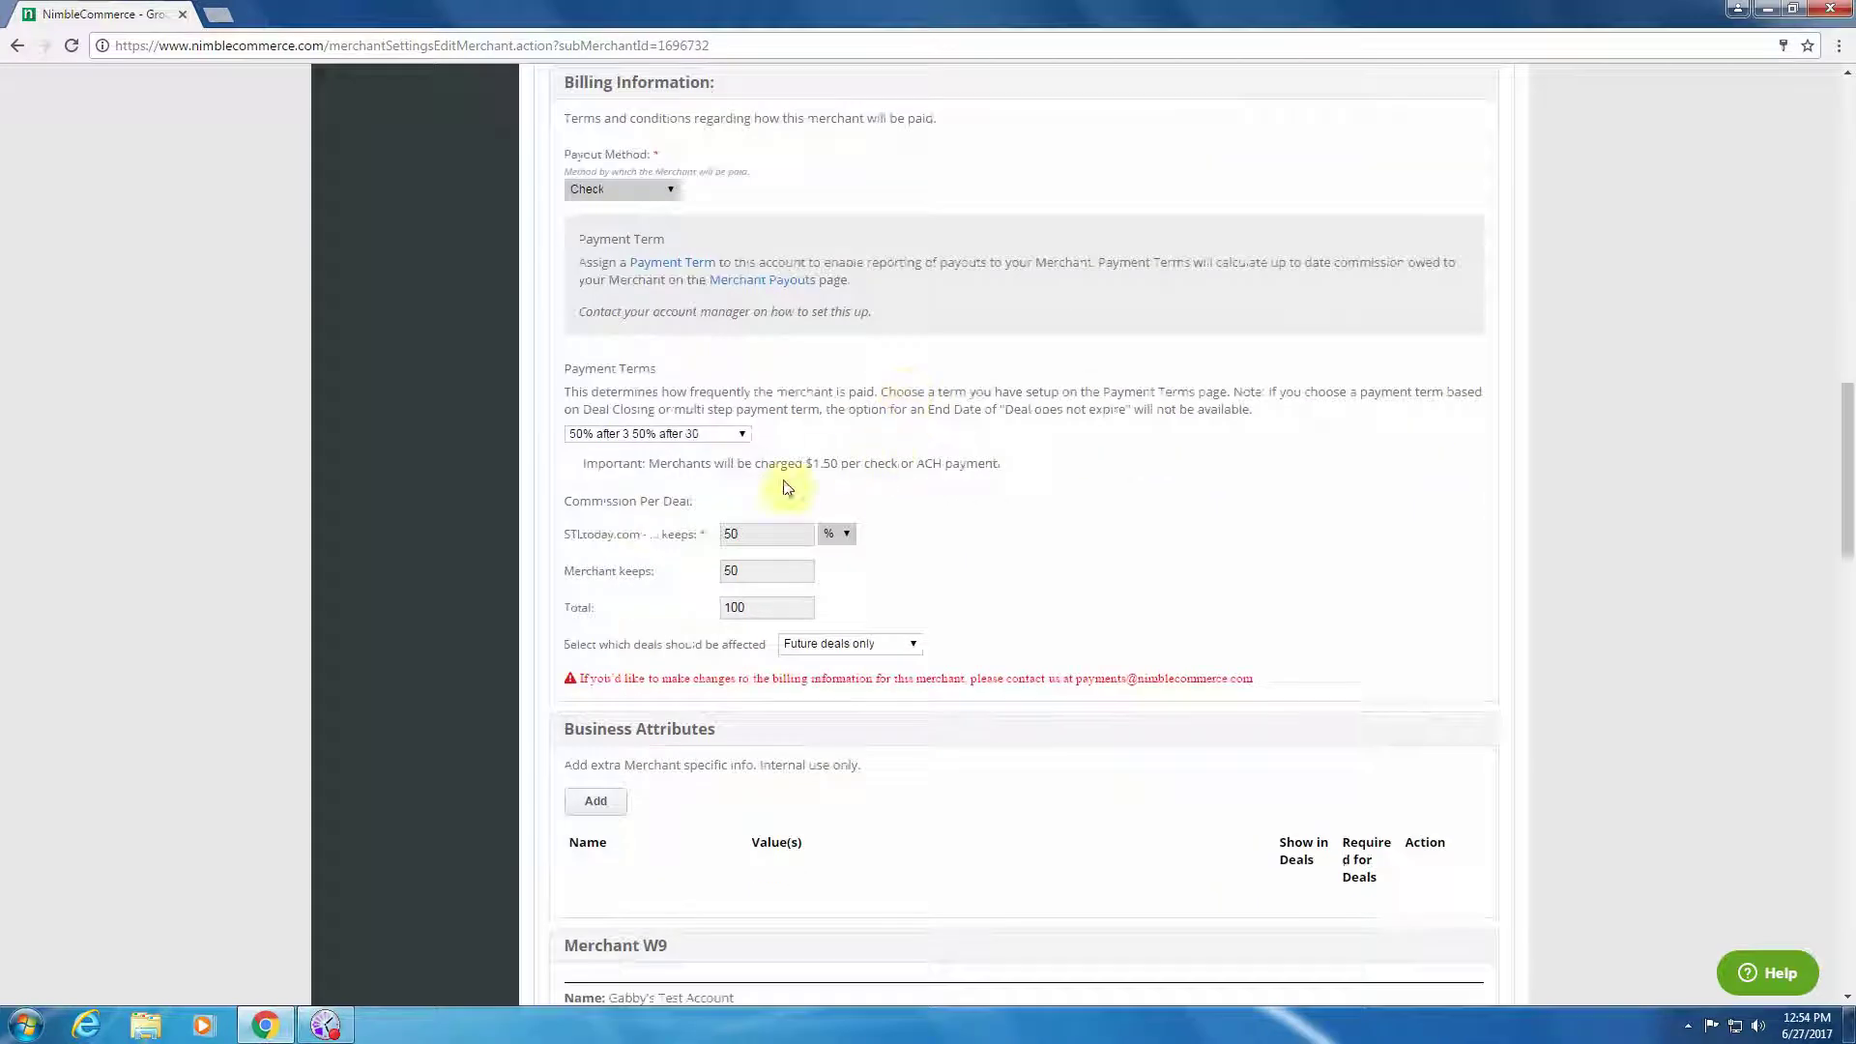
pyautogui.click(730, 437)
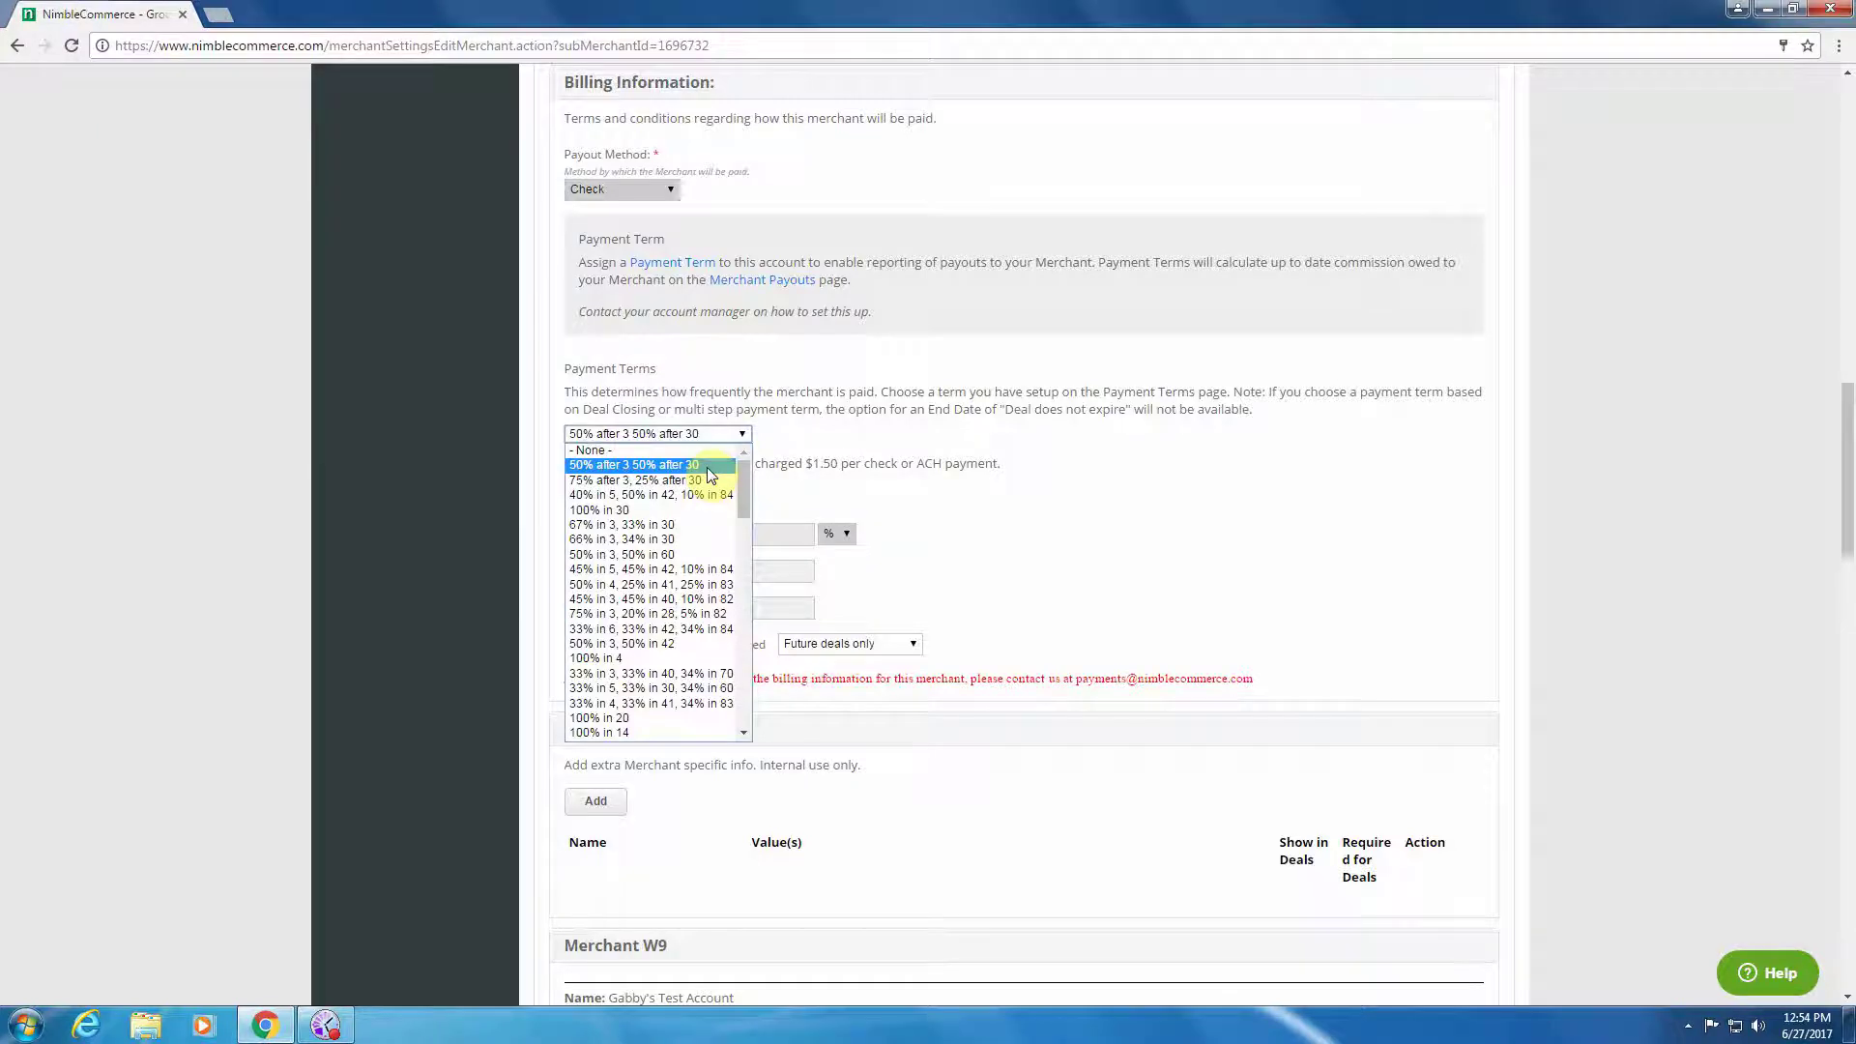
pyautogui.click(707, 467)
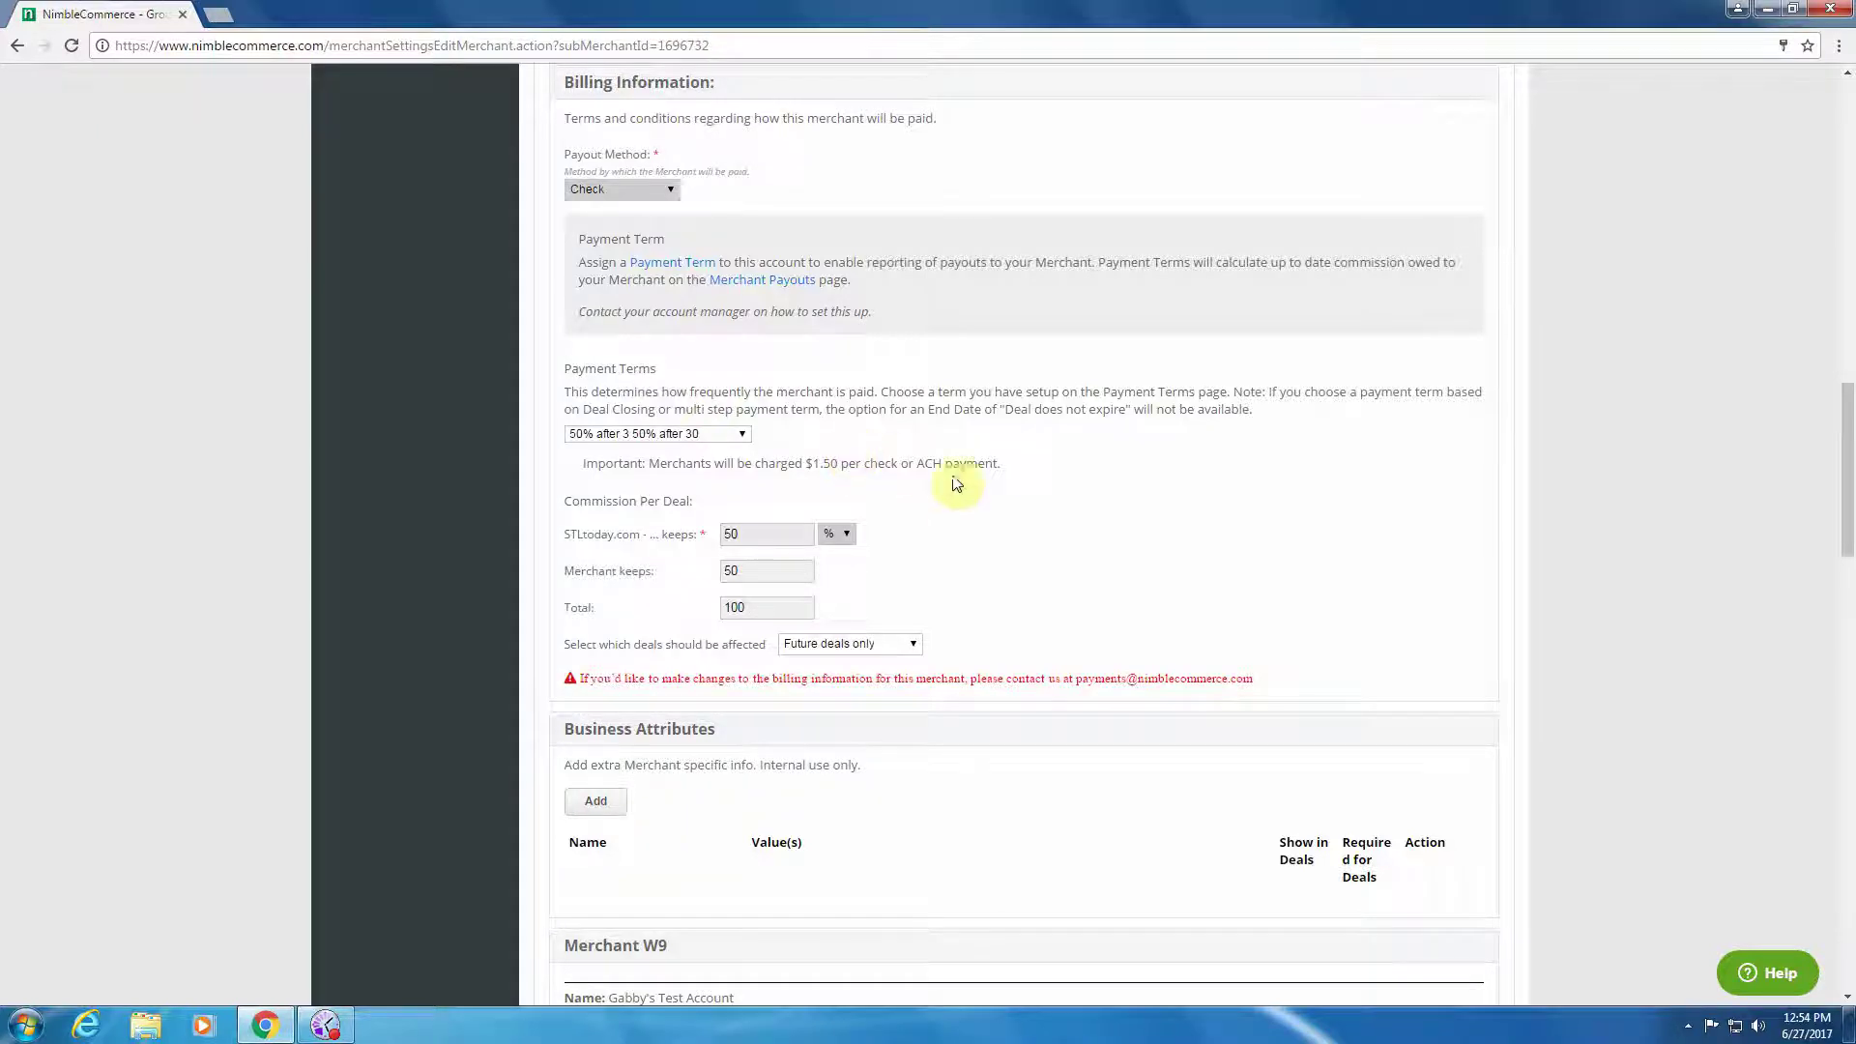
pyautogui.scroll(-1, 996, 489)
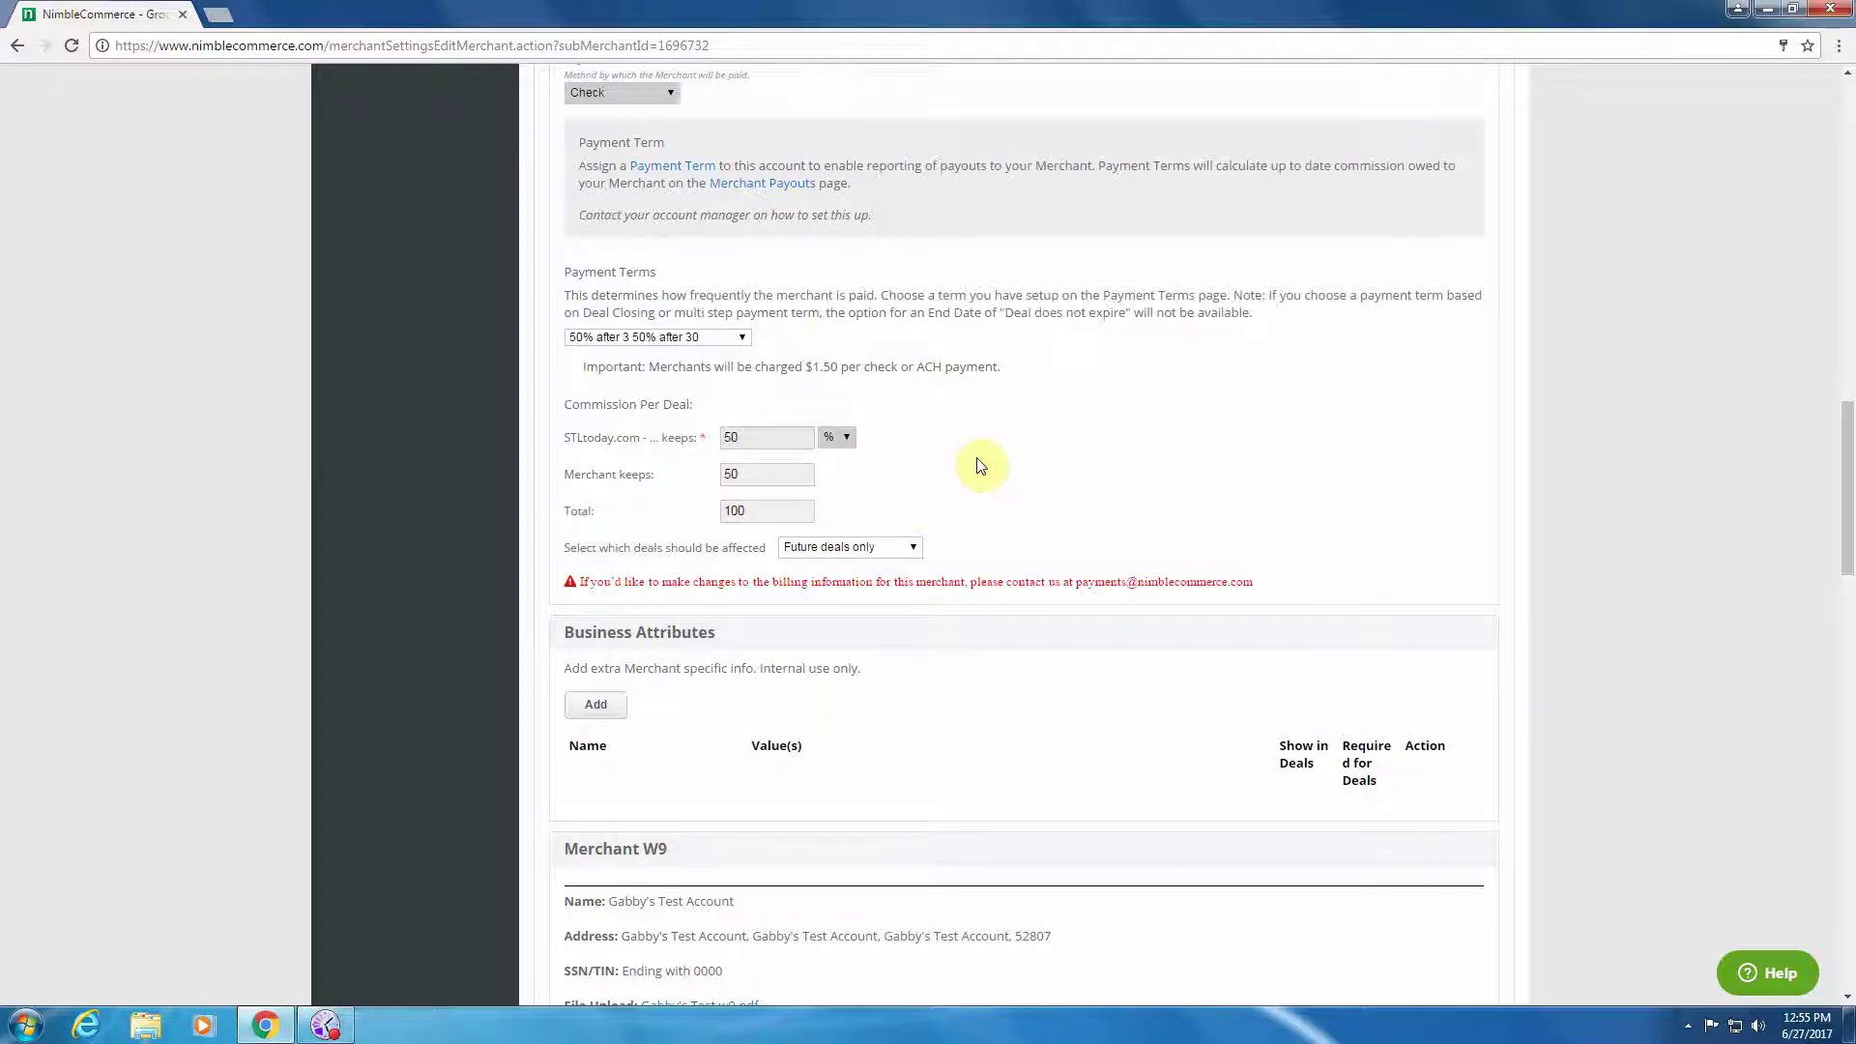
# Step: View the merchant's W9 information and its attached file name, and close the W9 form without changes
pyautogui.scroll(-3, 986, 462)
pyautogui.scroll(-2, 986, 462)
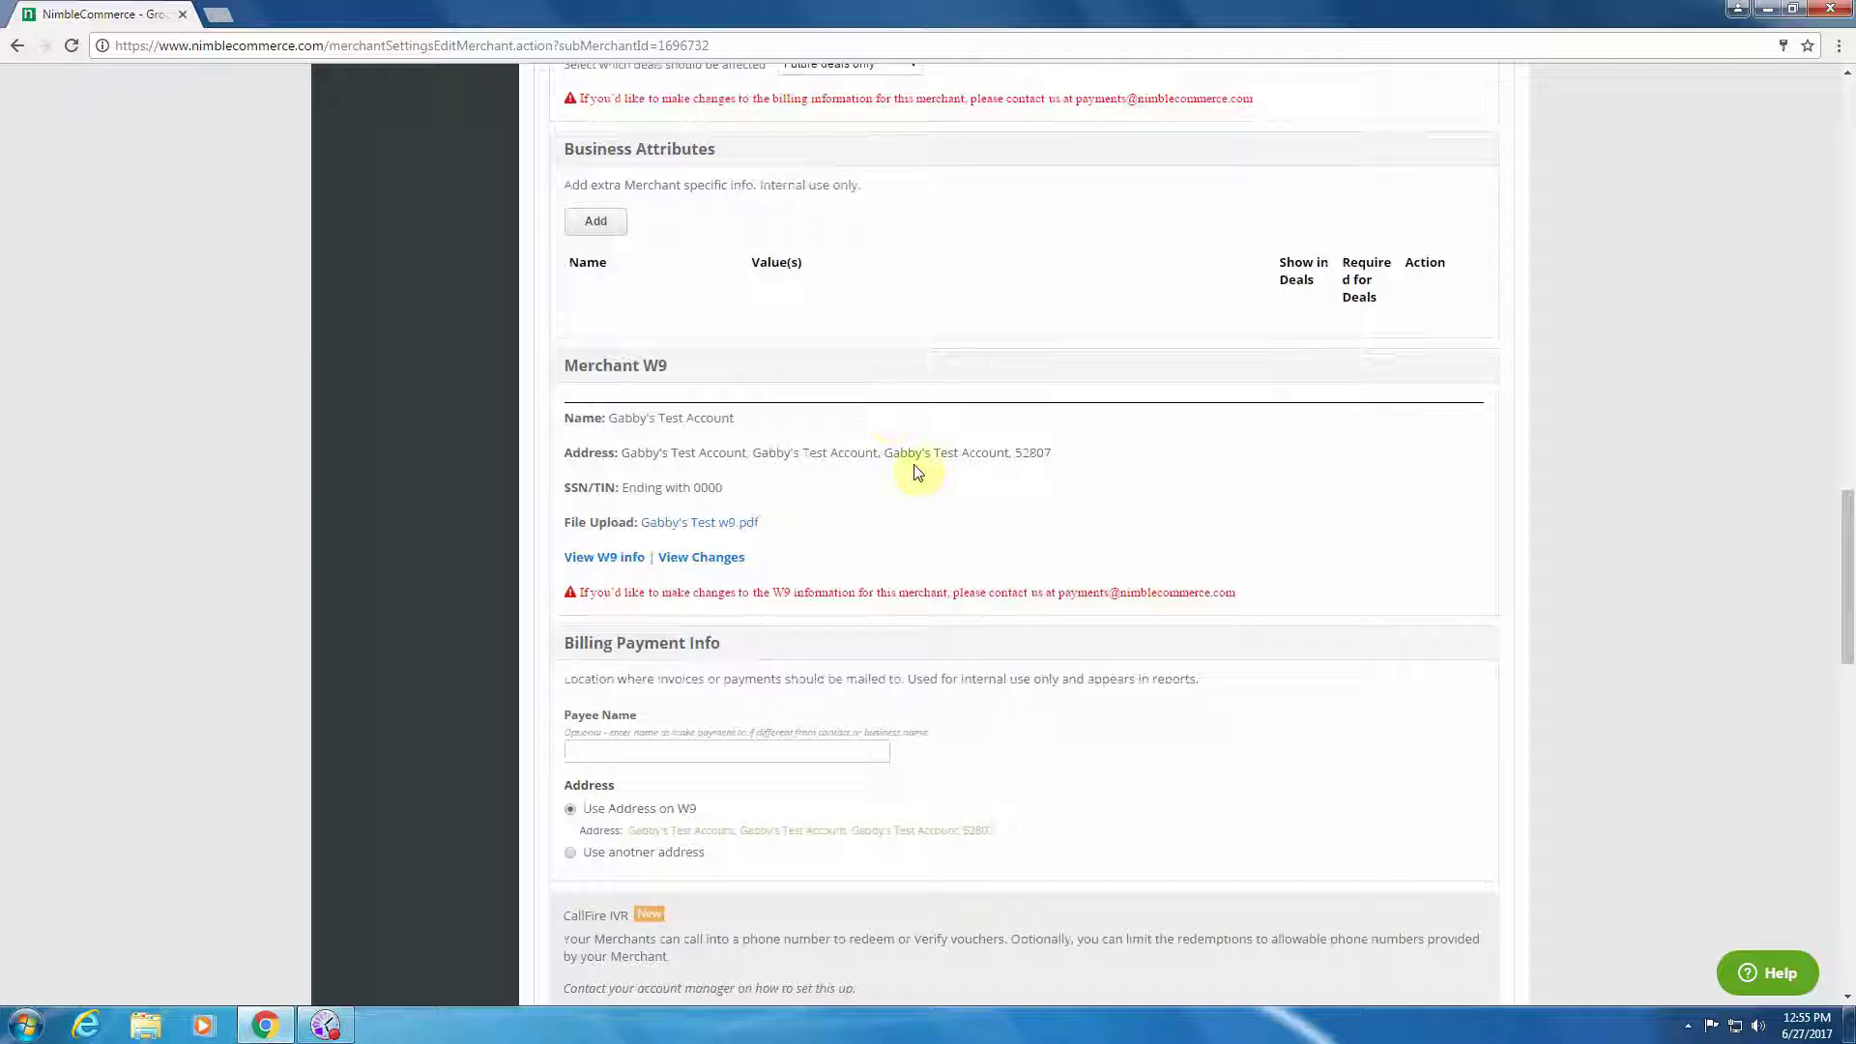
pyautogui.click(624, 558)
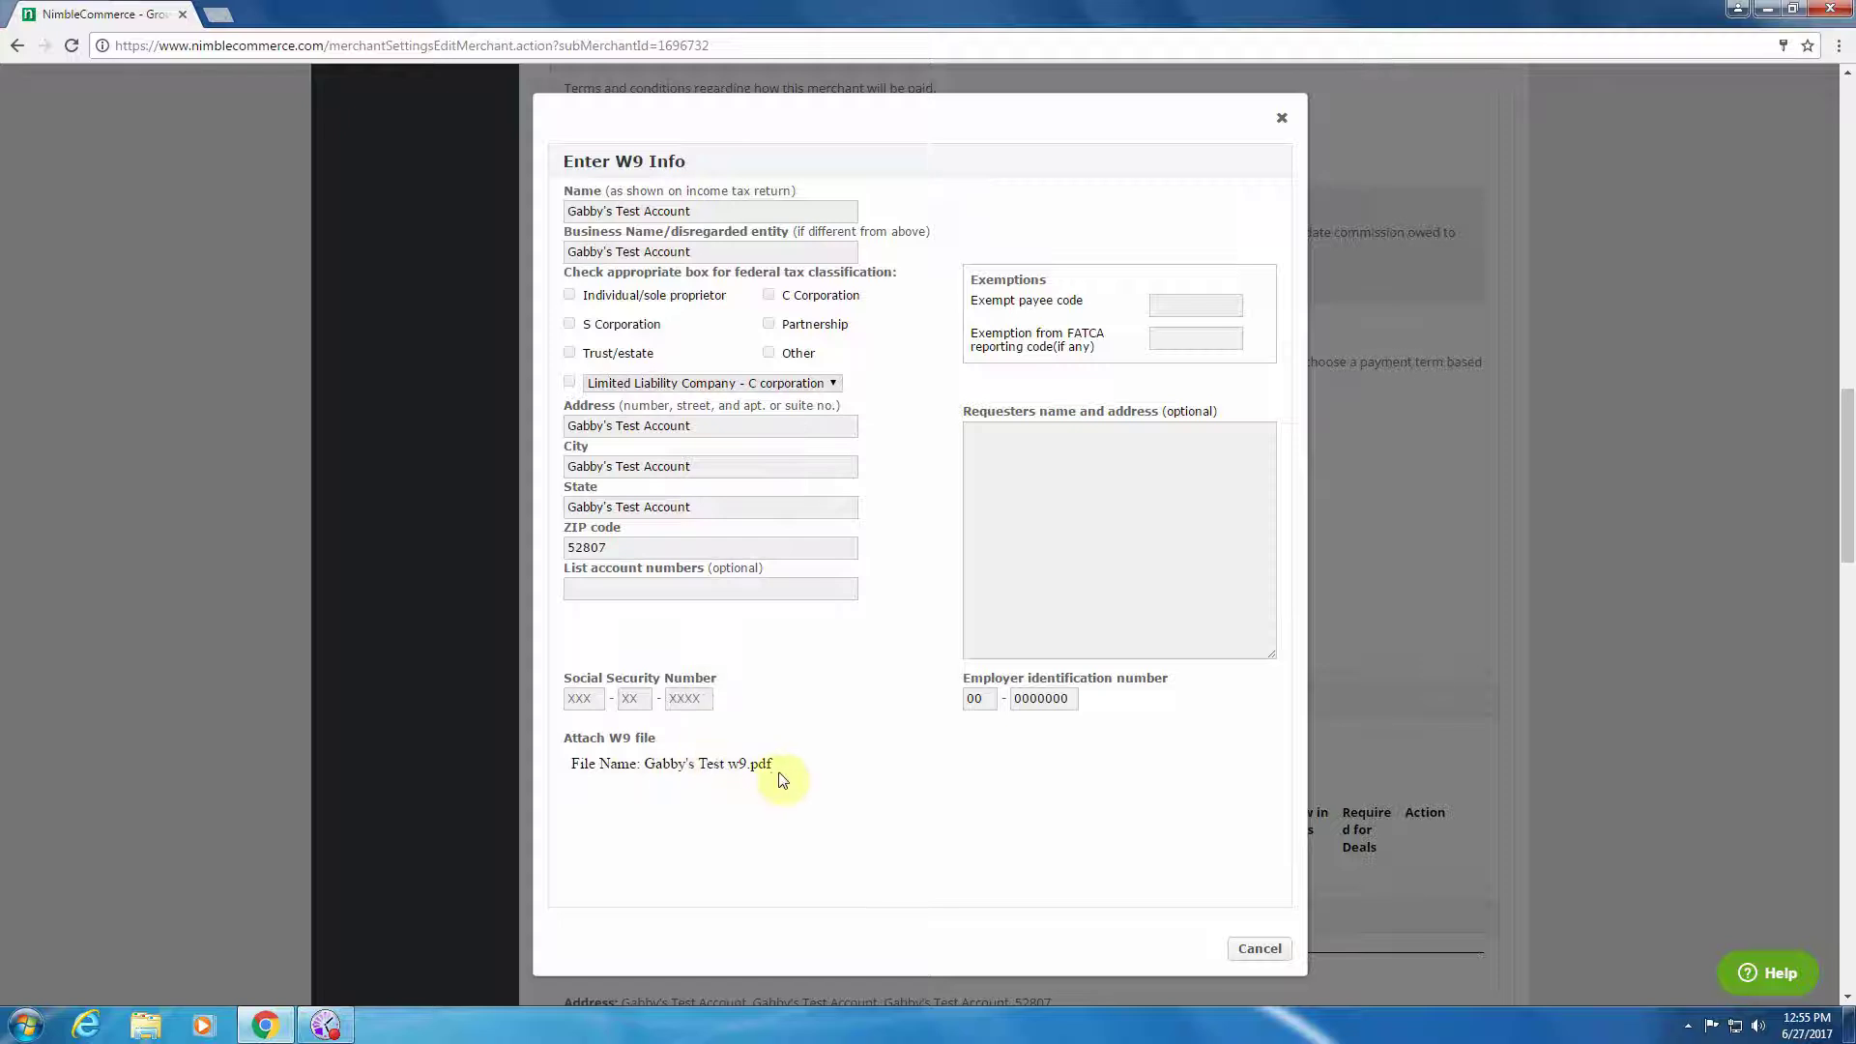
pyautogui.click(1260, 949)
# Step: Review the merchant's billing payment info, company addresses, social network fields and existing location entry
pyautogui.scroll(-2, 1247, 899)
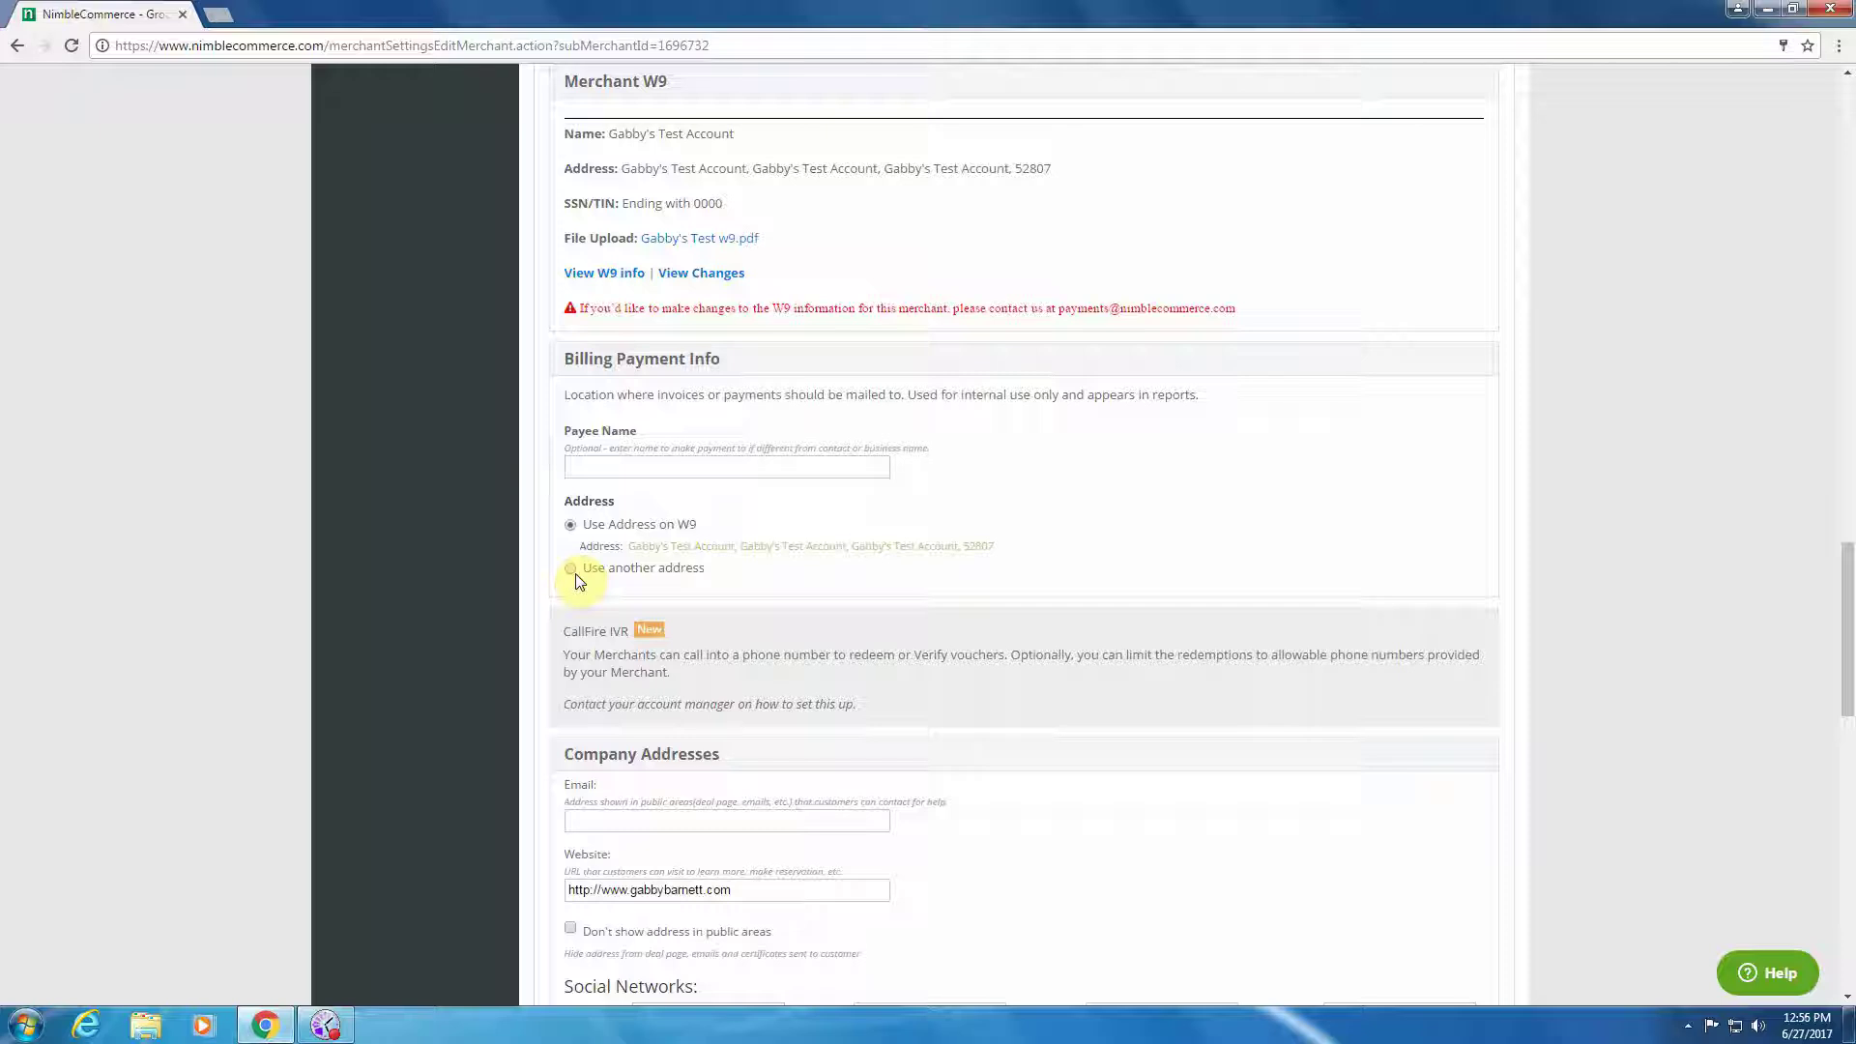
pyautogui.scroll(-4, 577, 580)
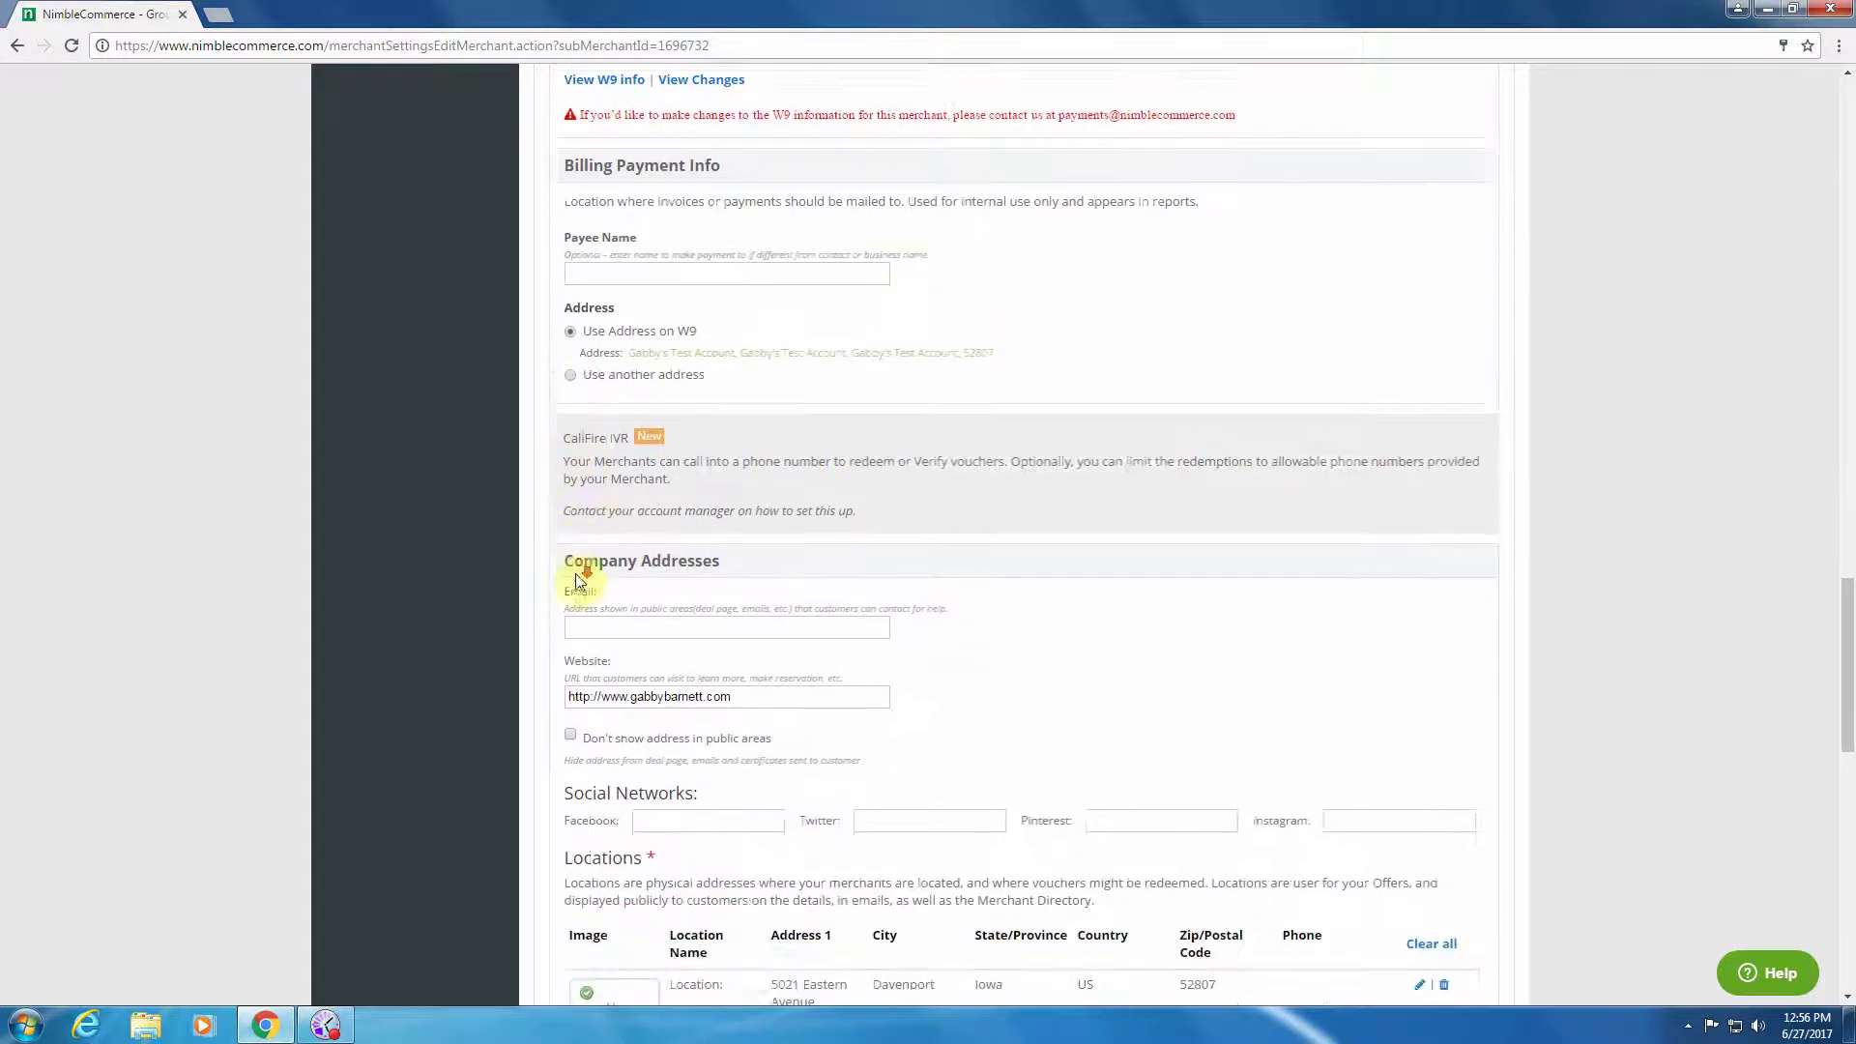
pyautogui.scroll(-1, 577, 580)
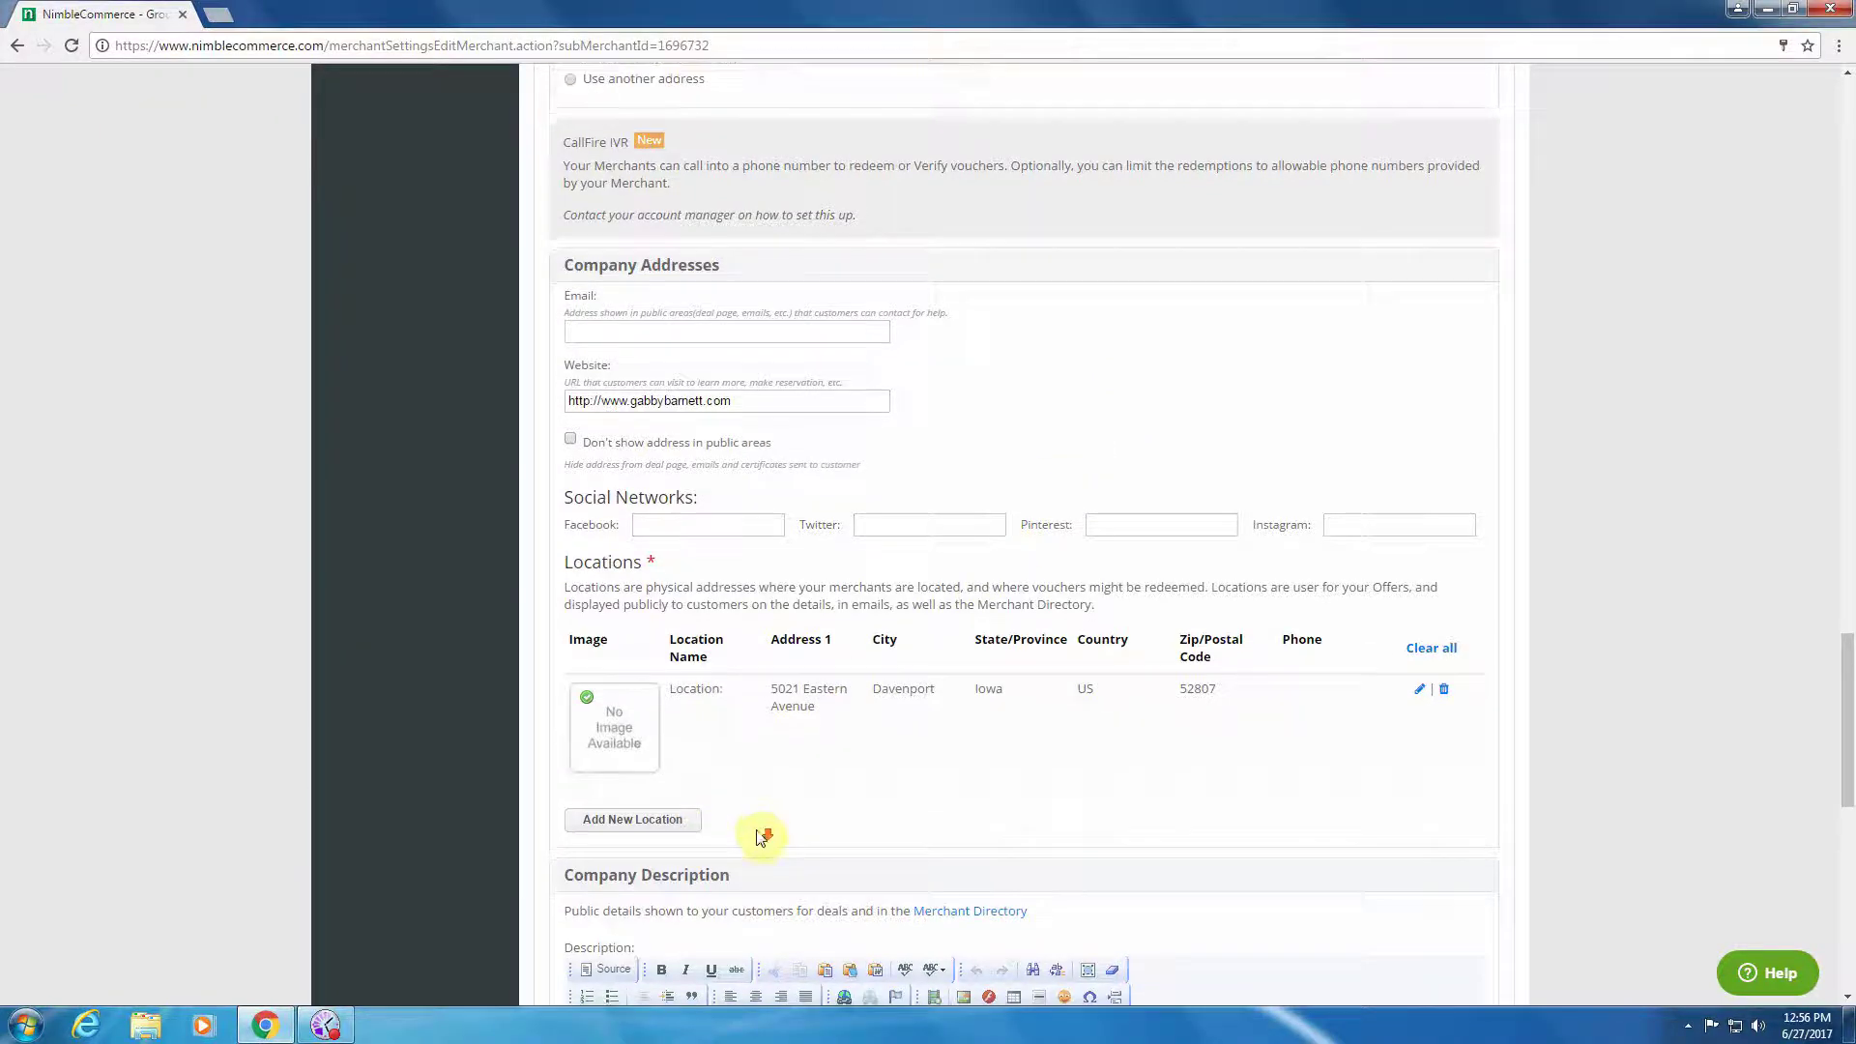
pyautogui.scroll(-2, 759, 837)
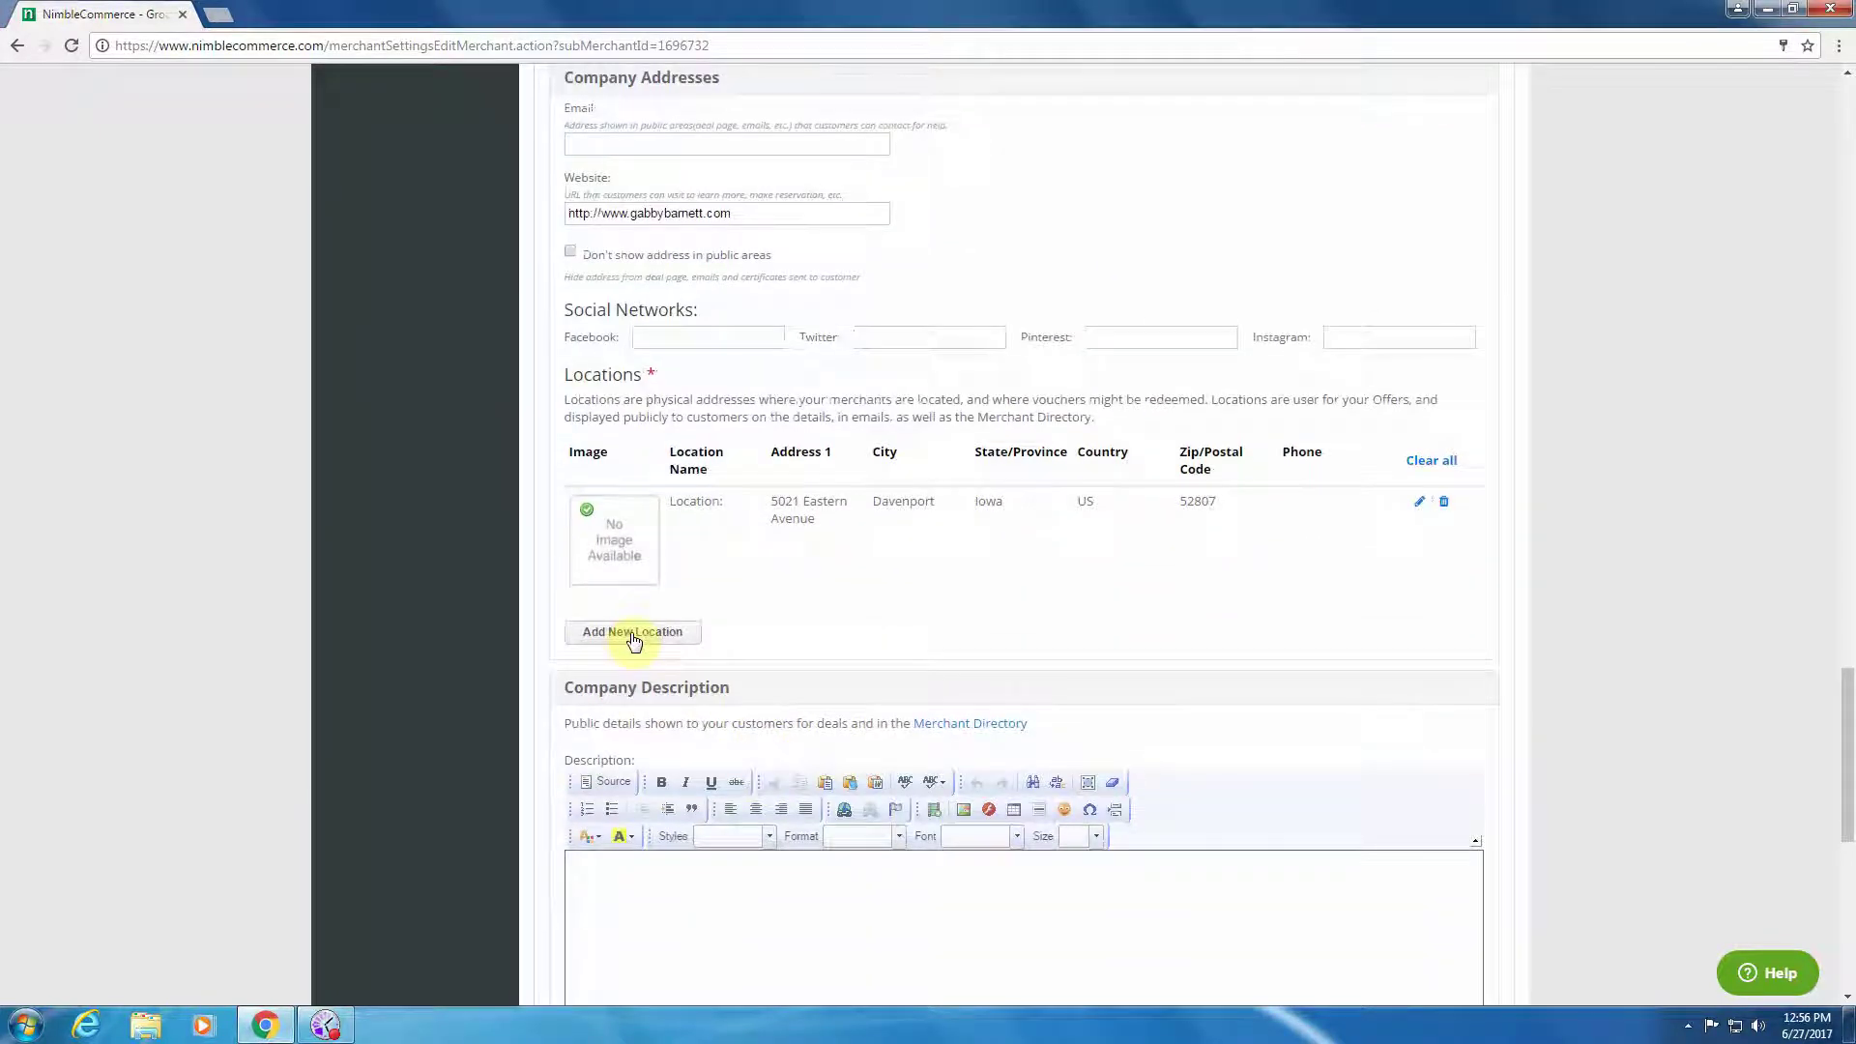
# Step: Open a blank location form, review its information, address and image fields, and cancel without adding a location
pyautogui.click(633, 634)
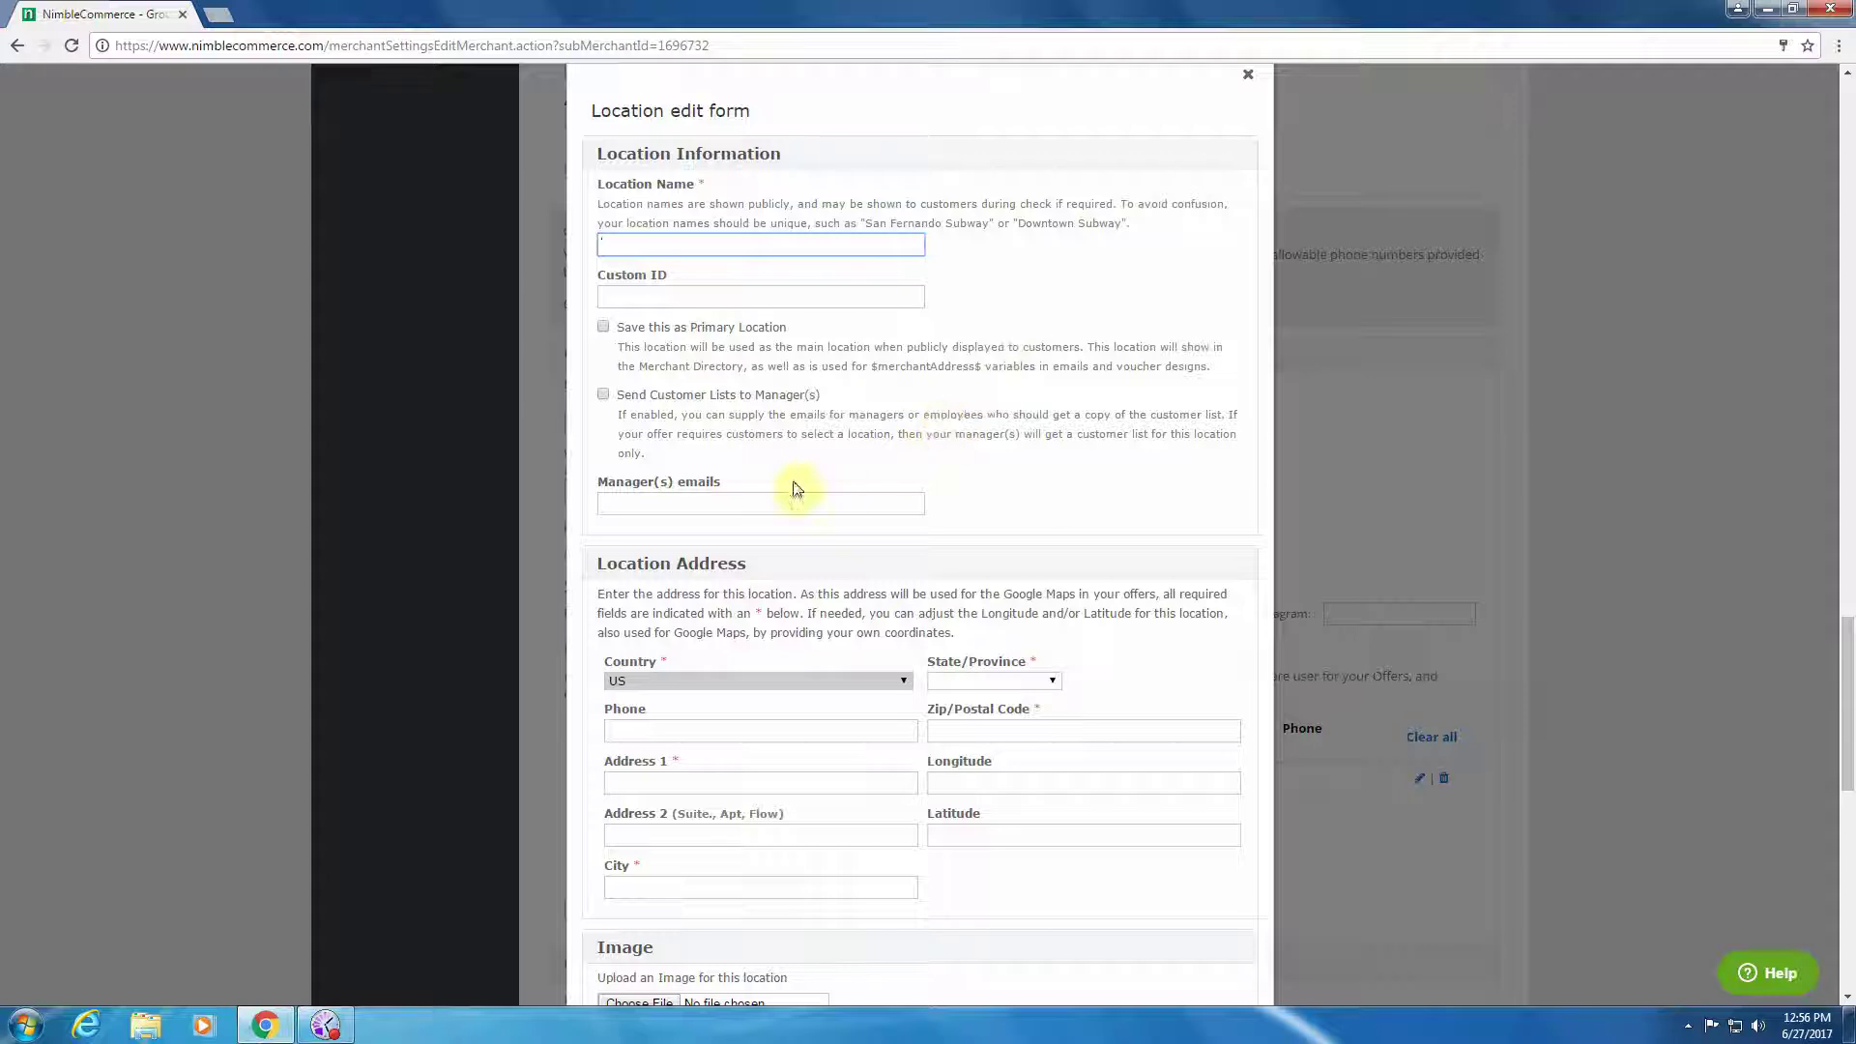
pyautogui.scroll(-1, 684, 654)
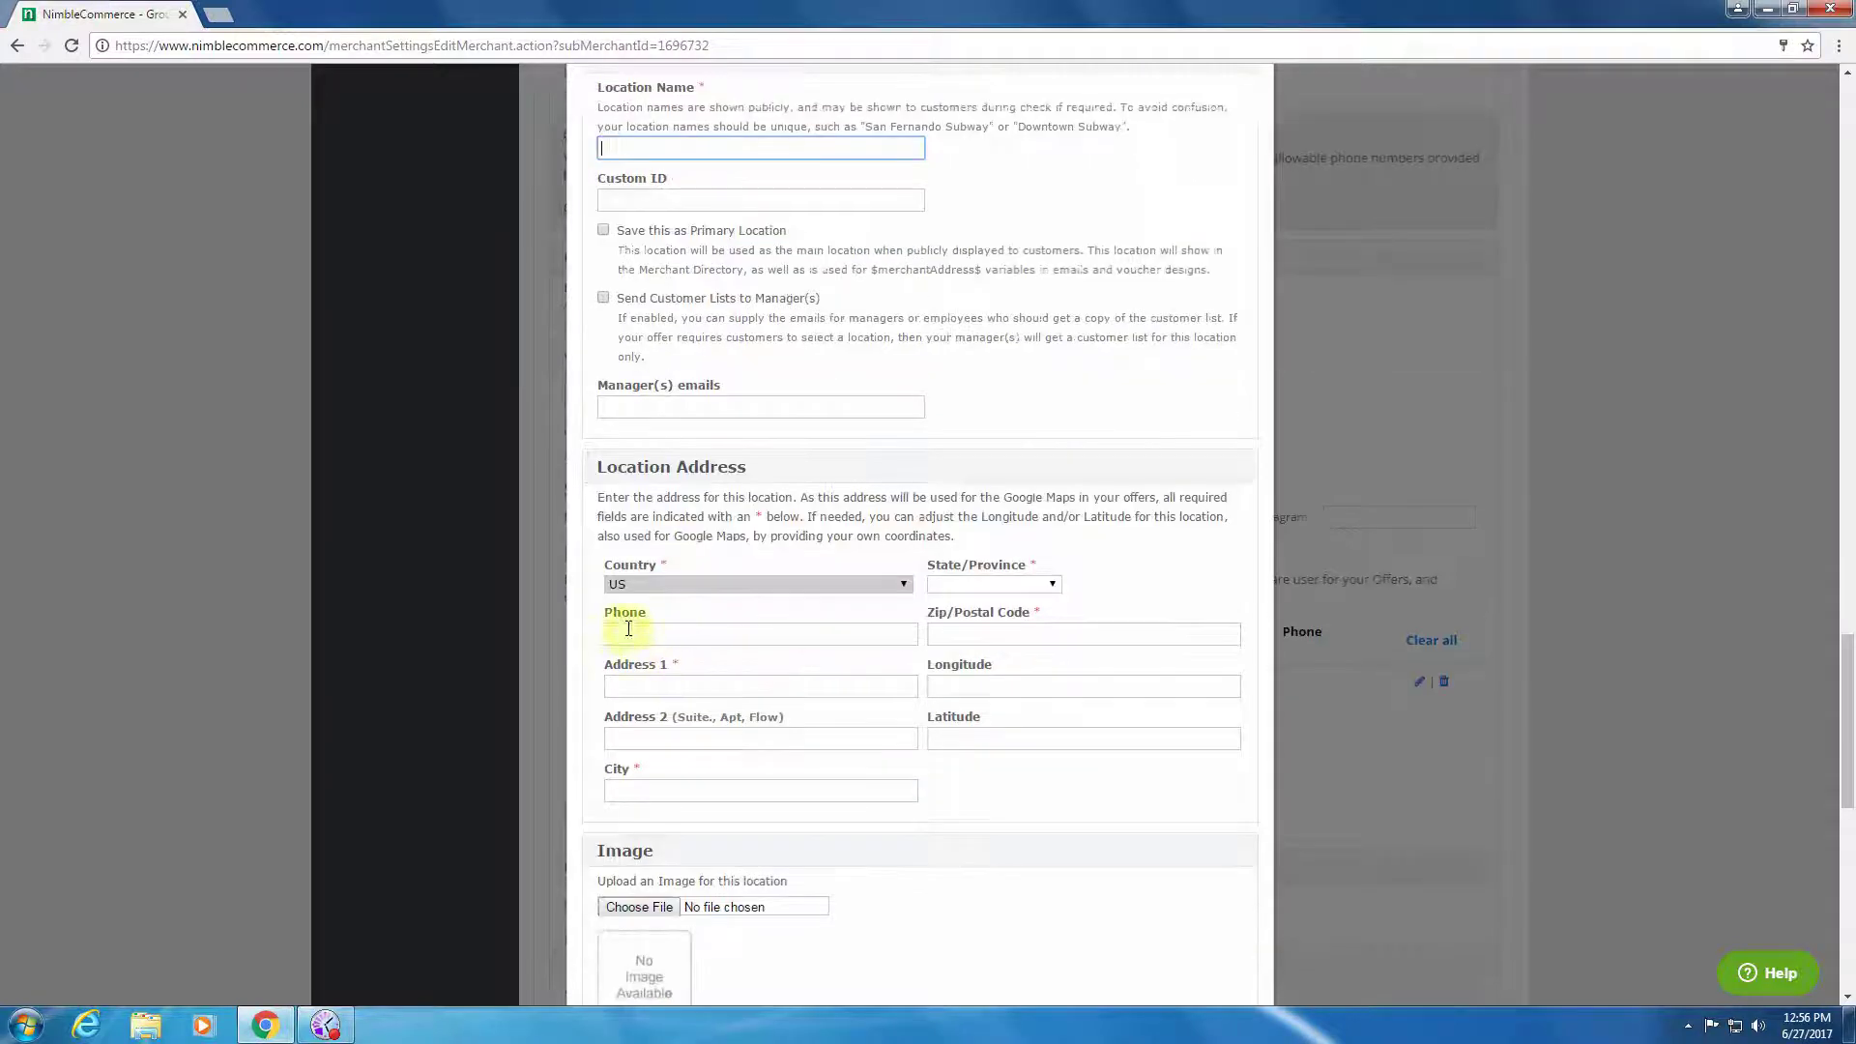
pyautogui.scroll(-3, 1054, 726)
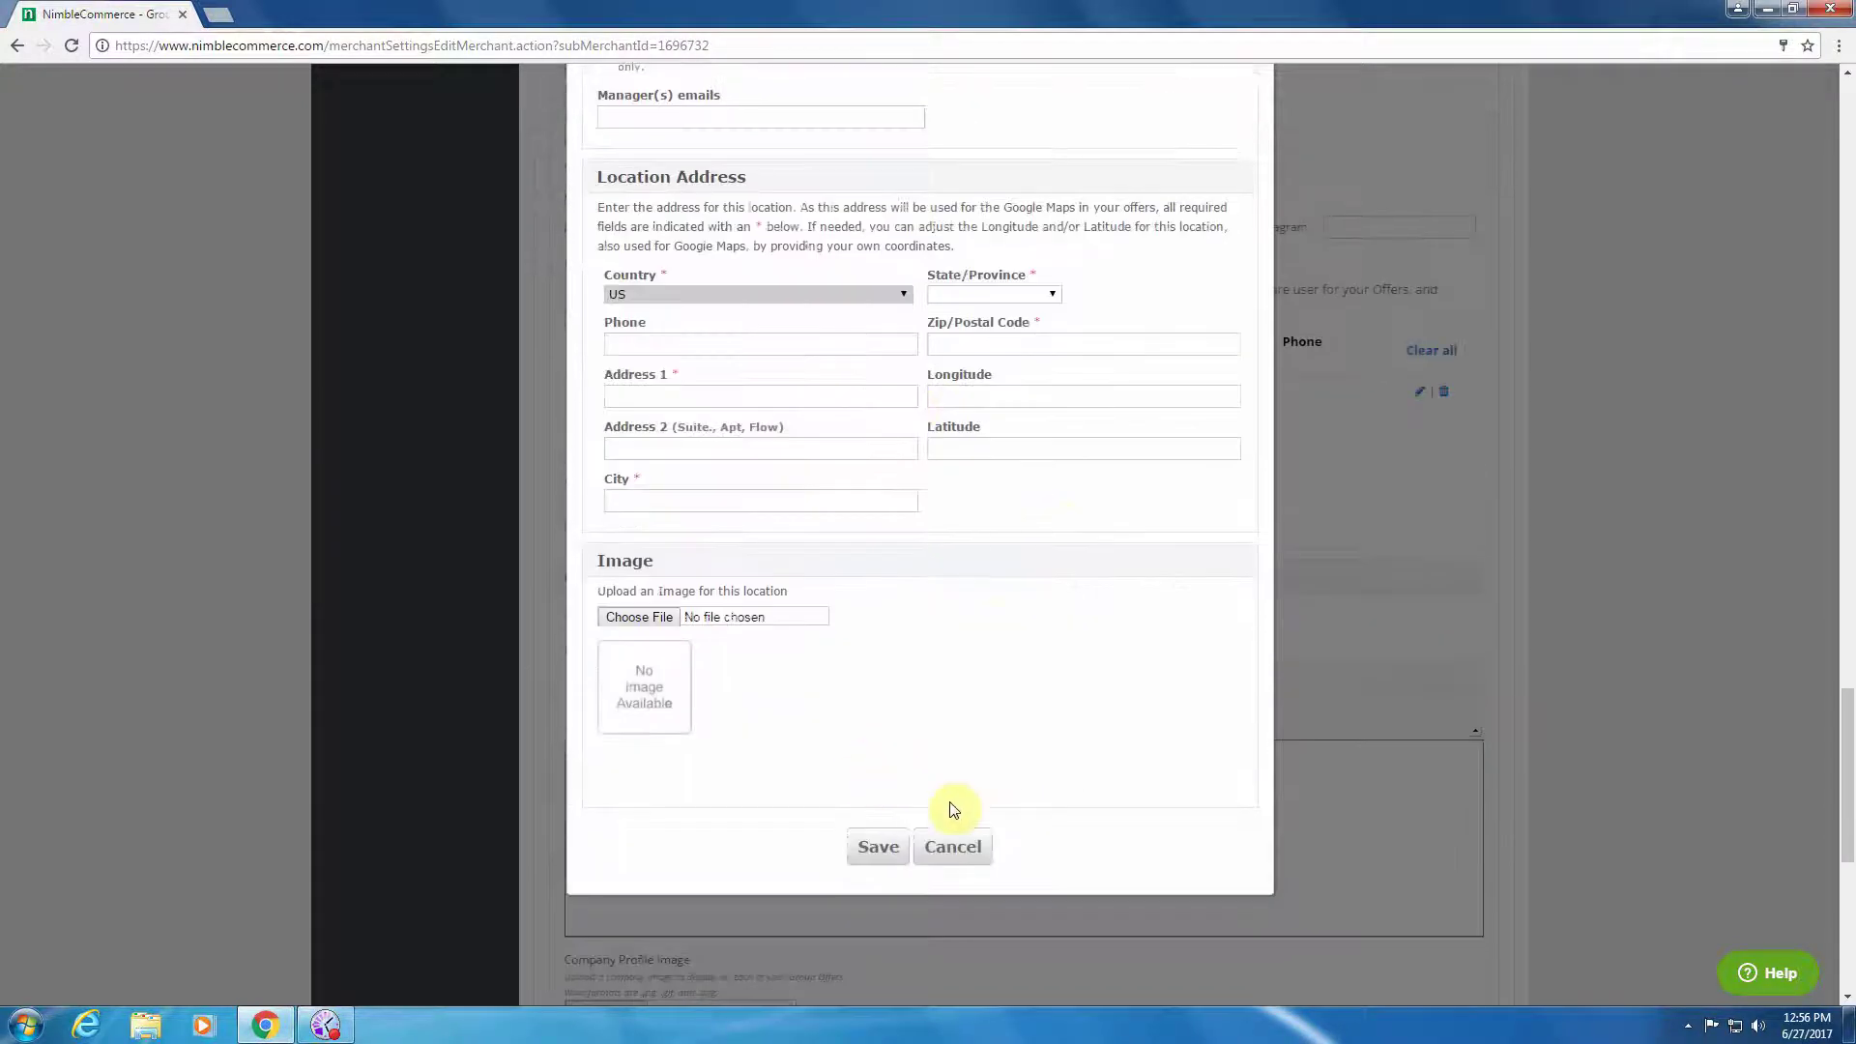
pyautogui.click(952, 847)
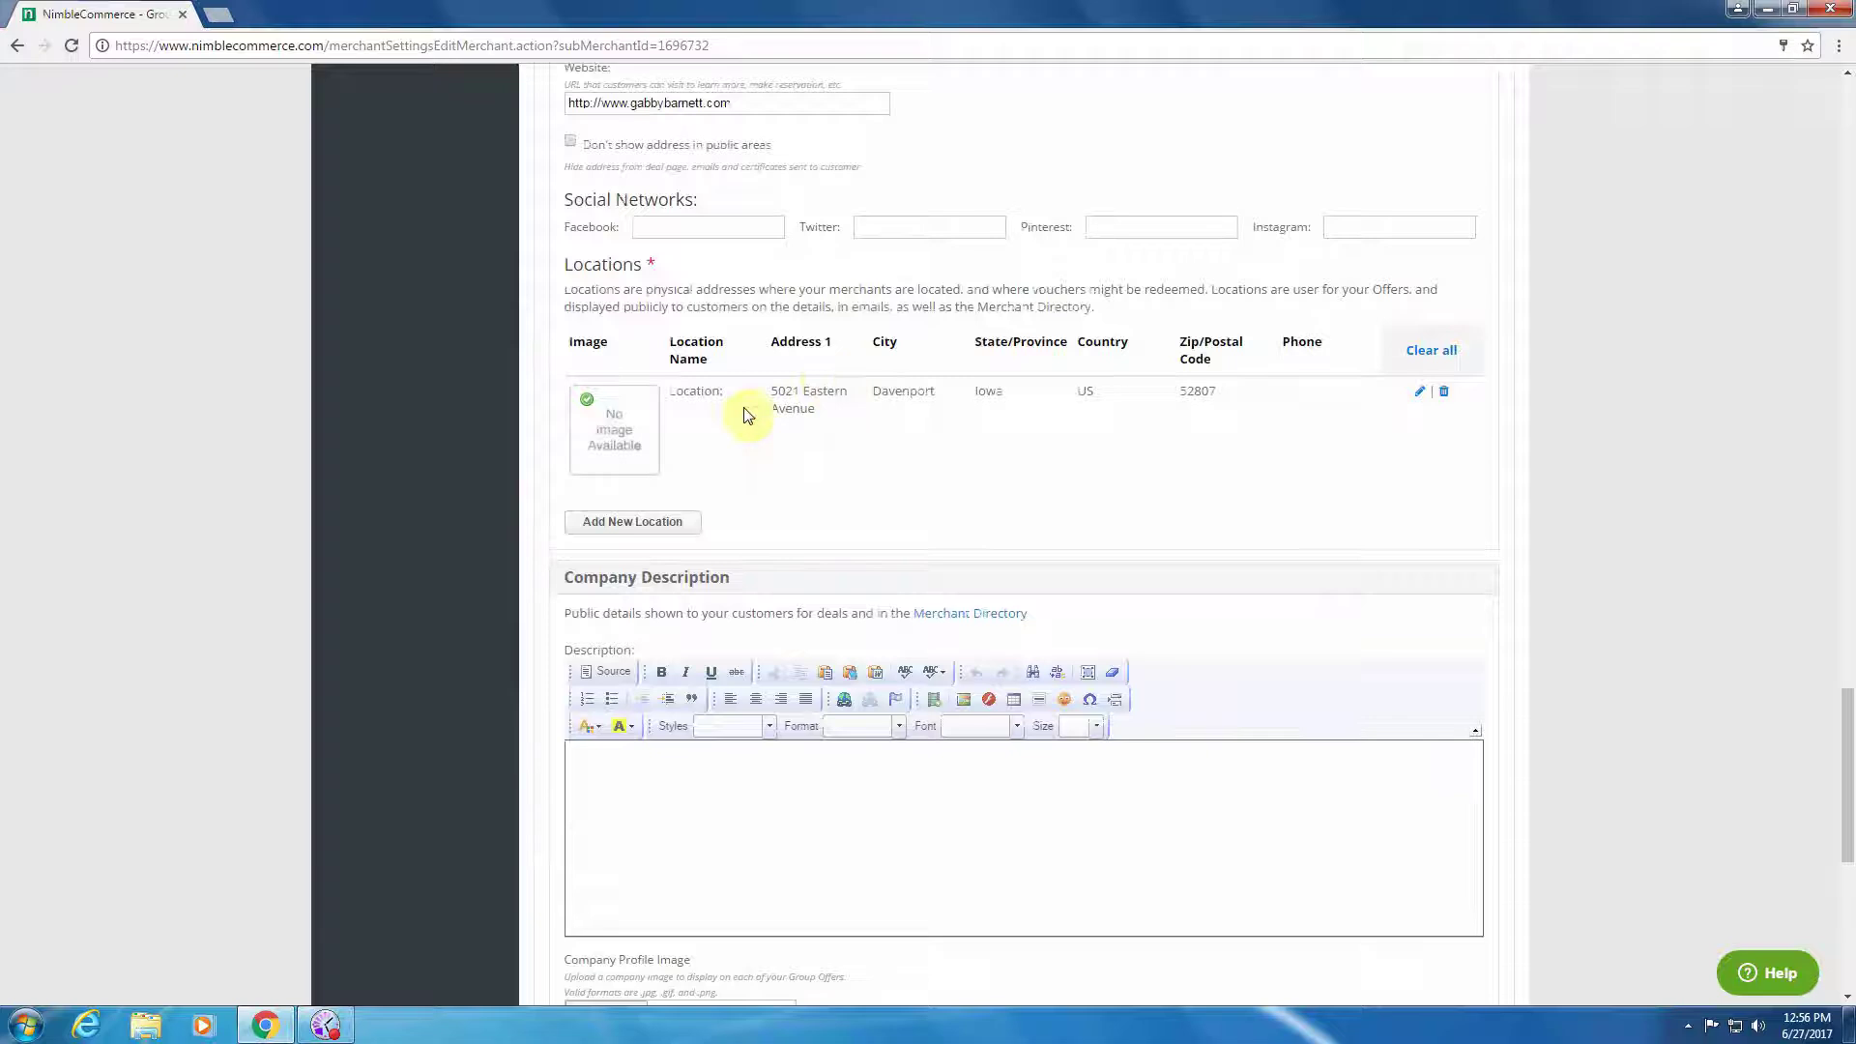
# Step: Review the company description, profile image and merchant images sections, and save the merchant account
pyautogui.scroll(-3, 846, 511)
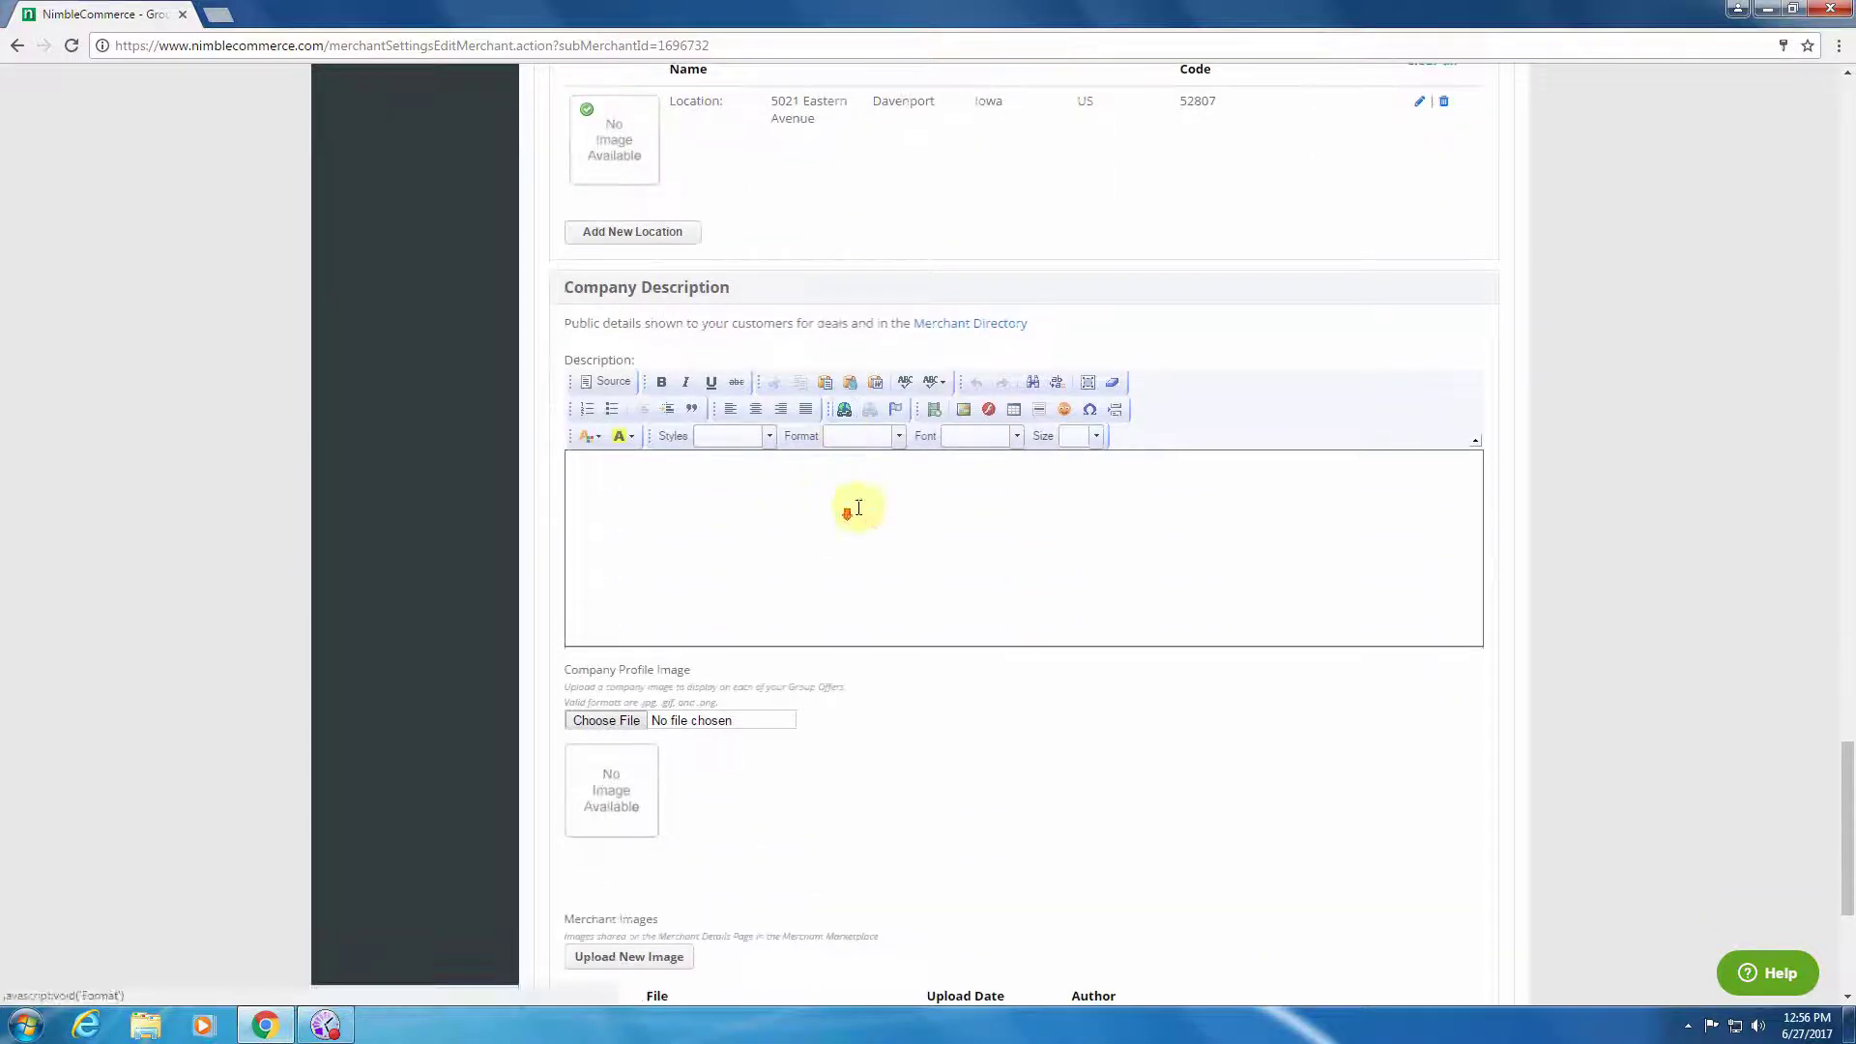
pyautogui.scroll(-2, 506, 361)
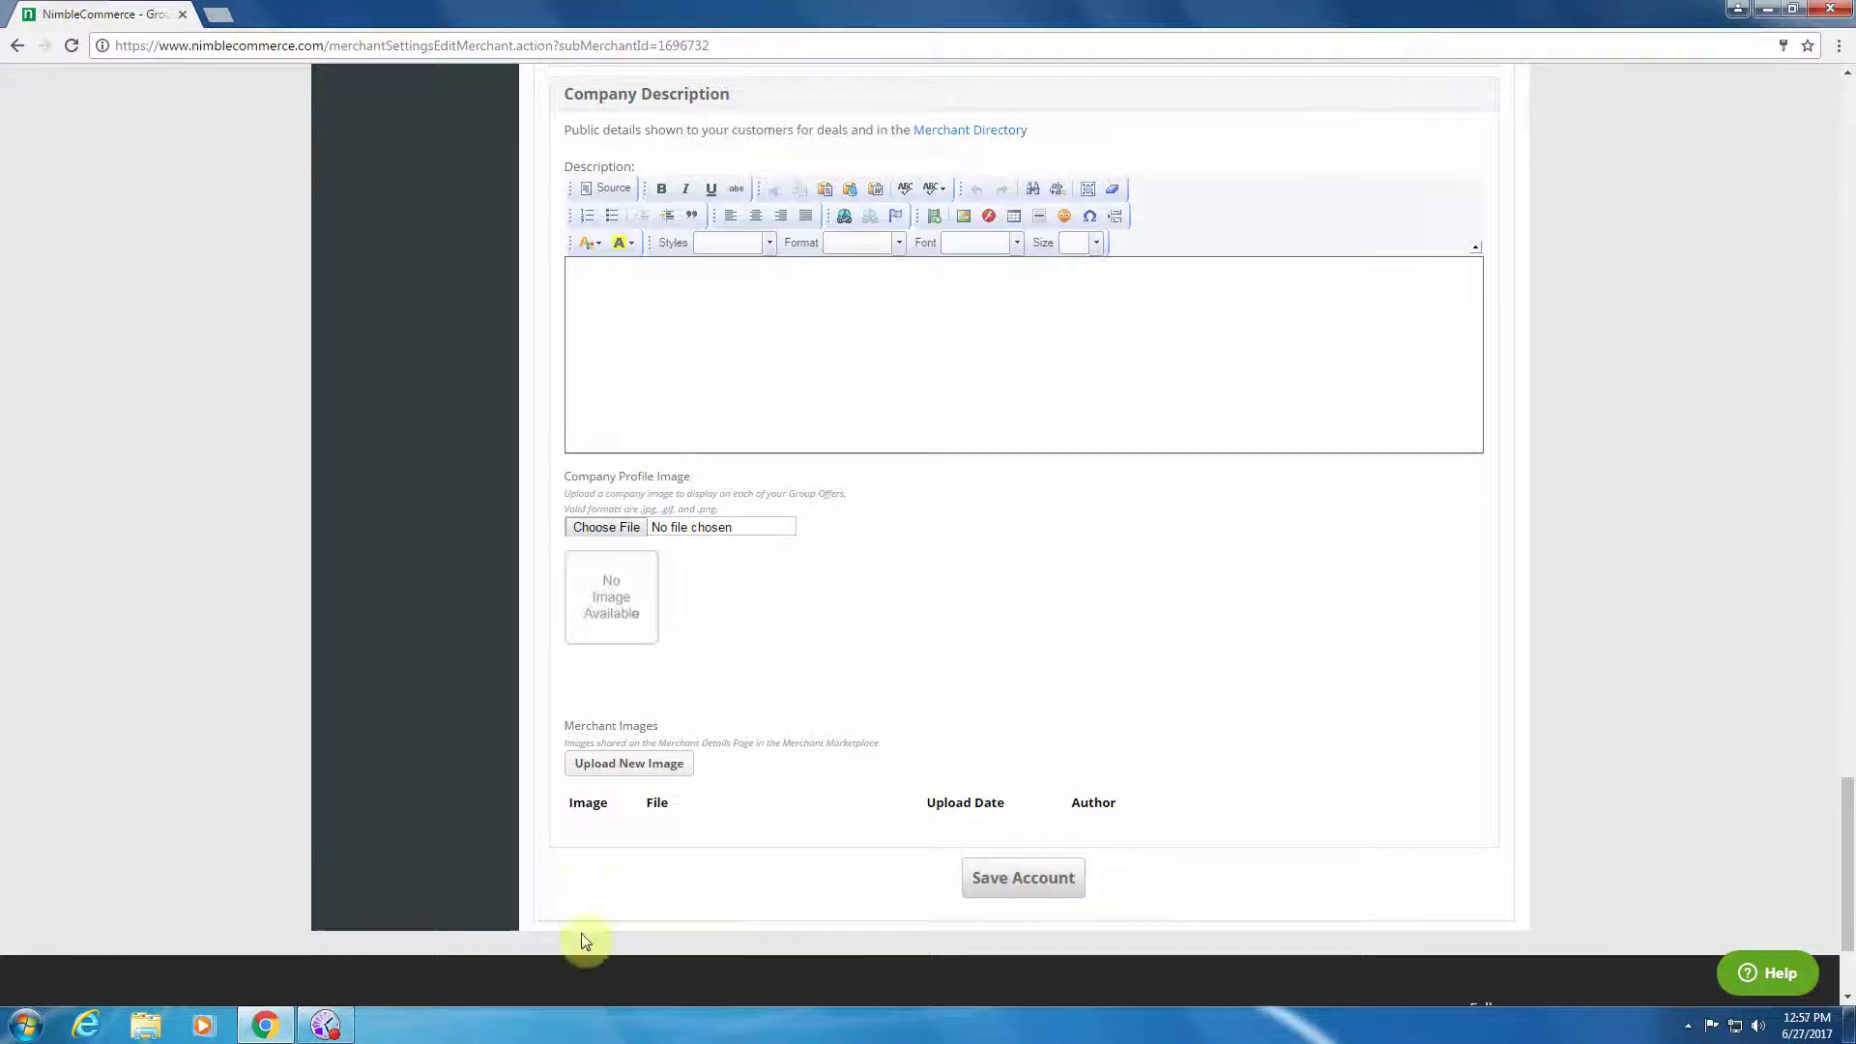
pyautogui.click(1018, 891)
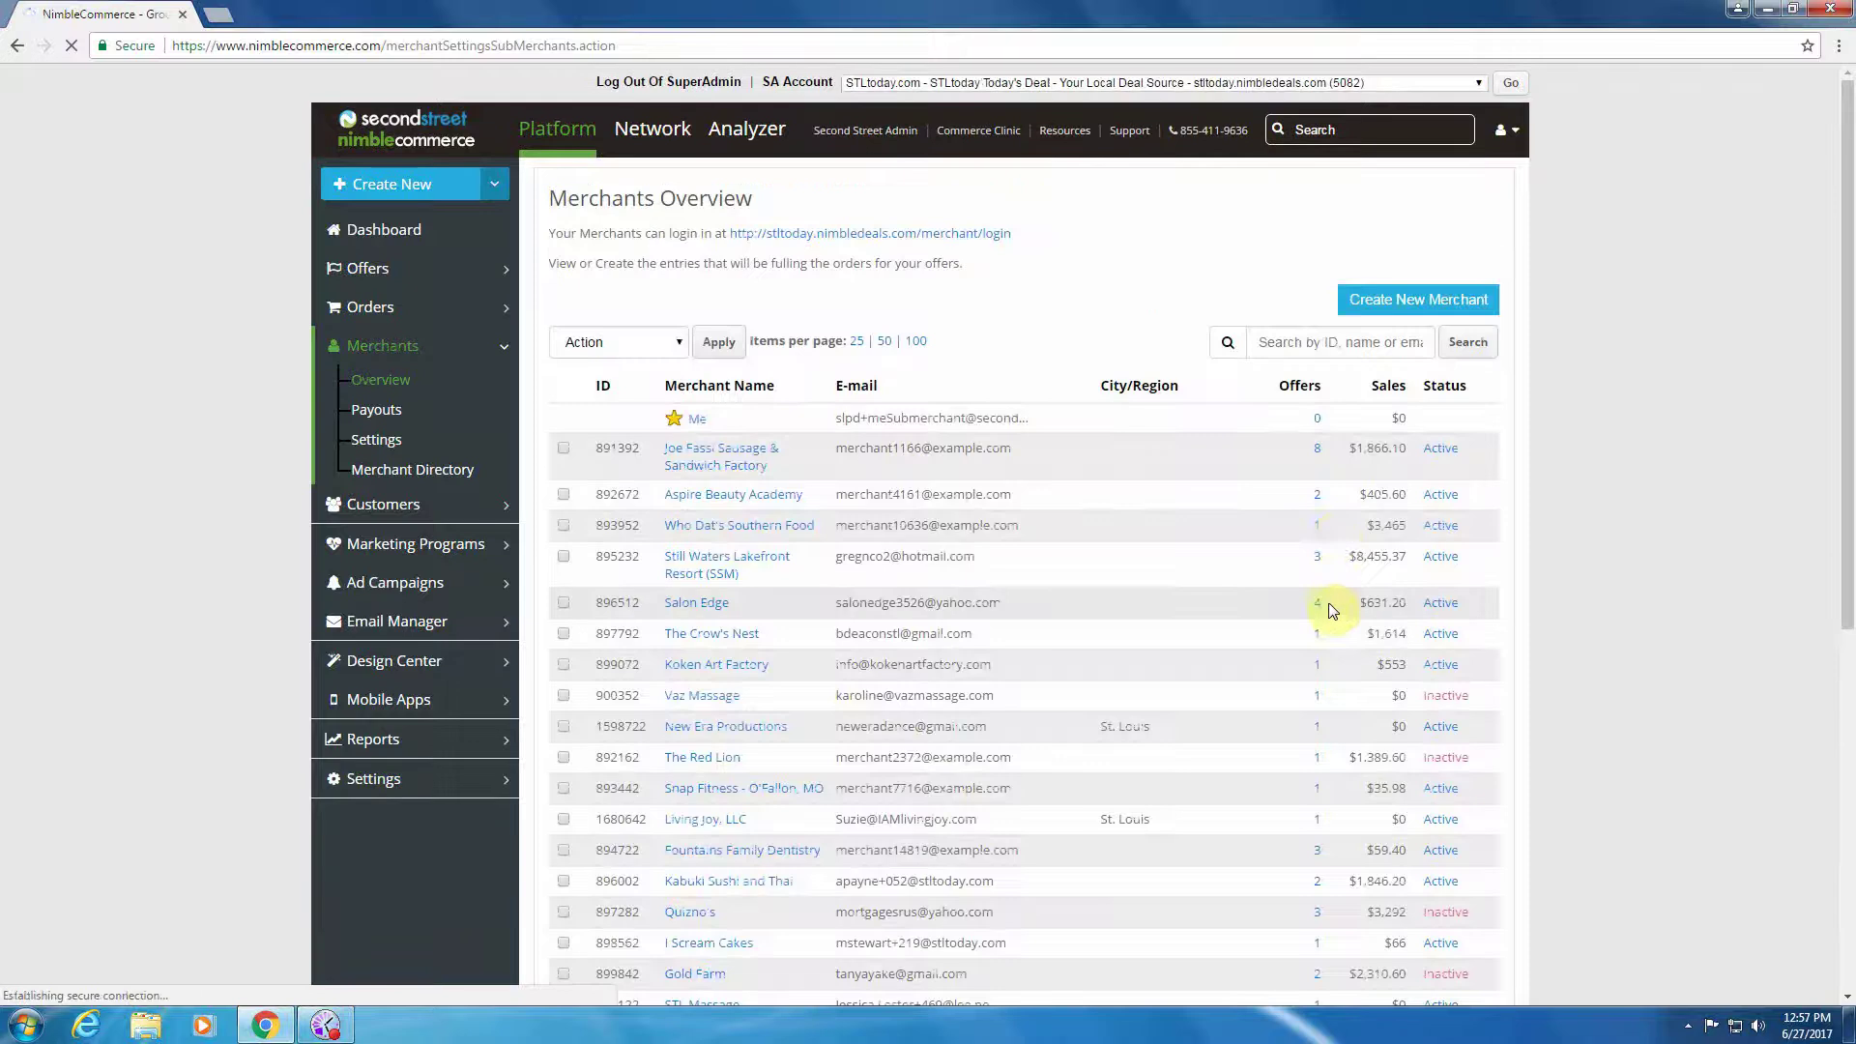
pyautogui.click(329, 1023)
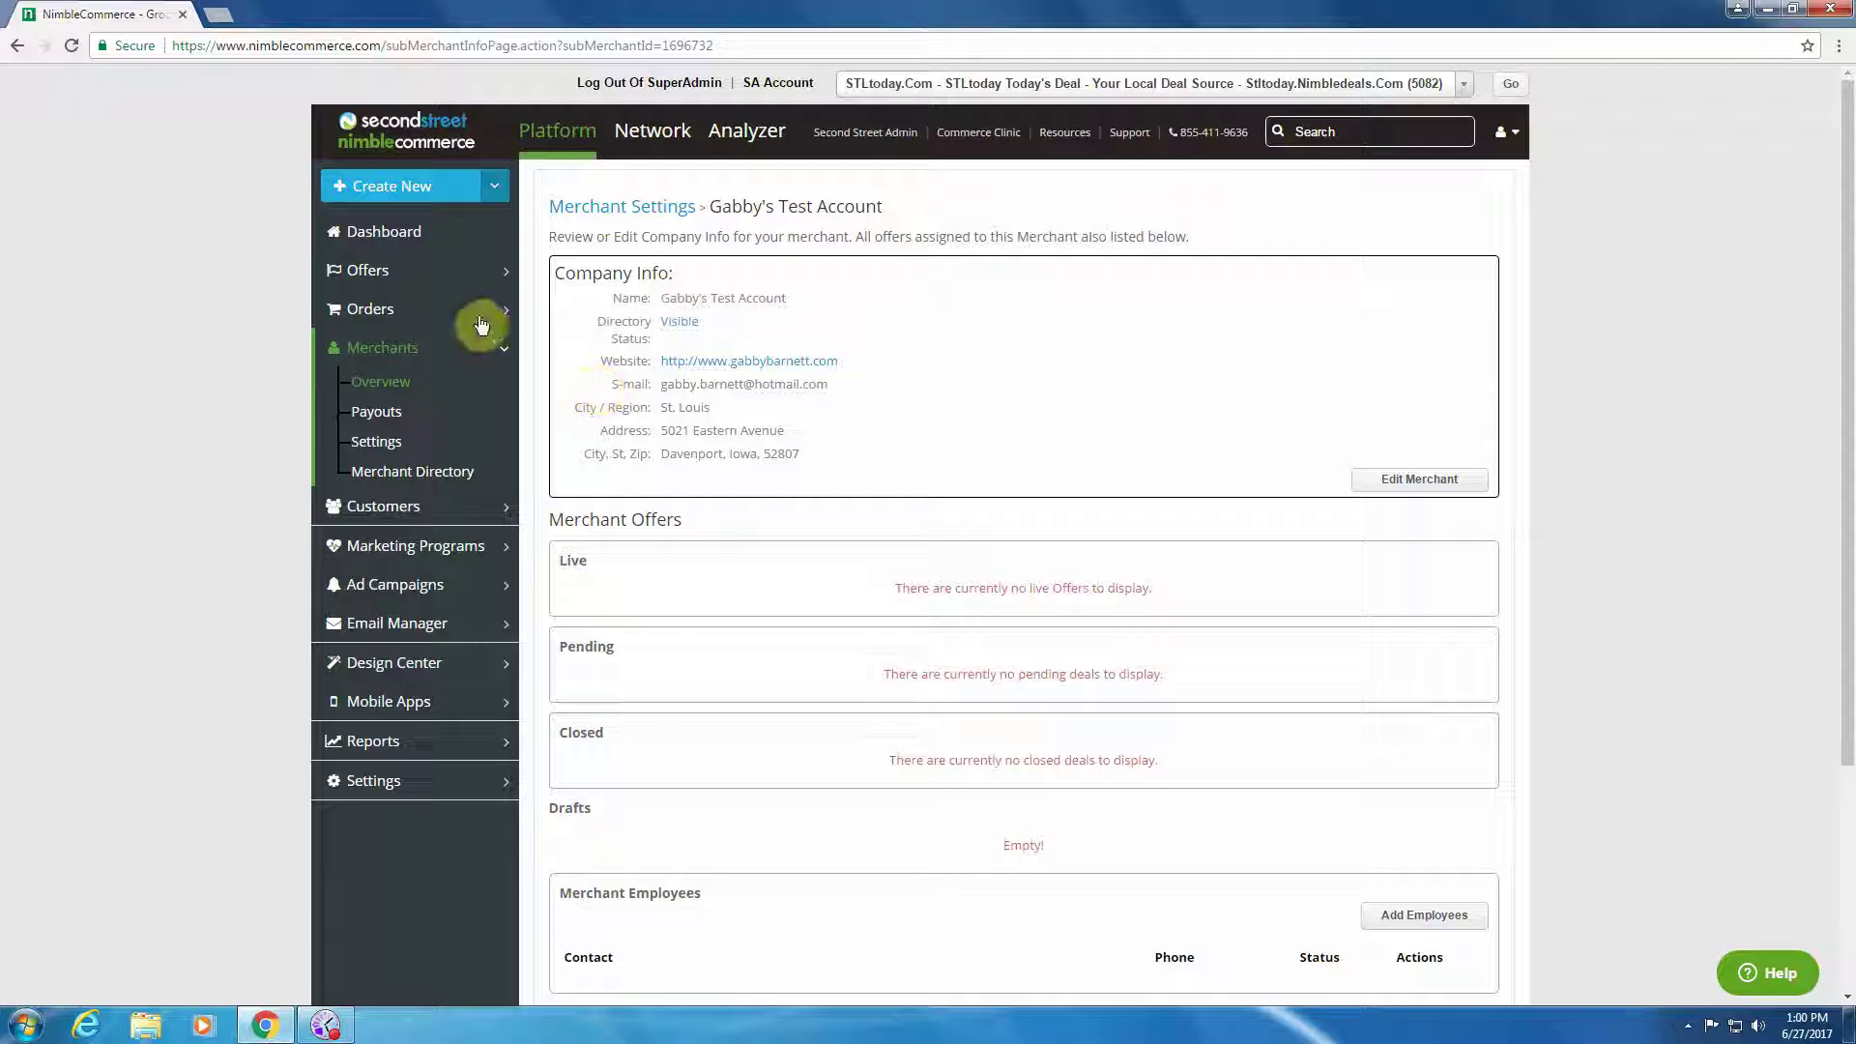
# Step: Start a new prepaid offer, look through the available offer types, and create a single-priced Local Coupon published on My Sites
pyautogui.click(446, 193)
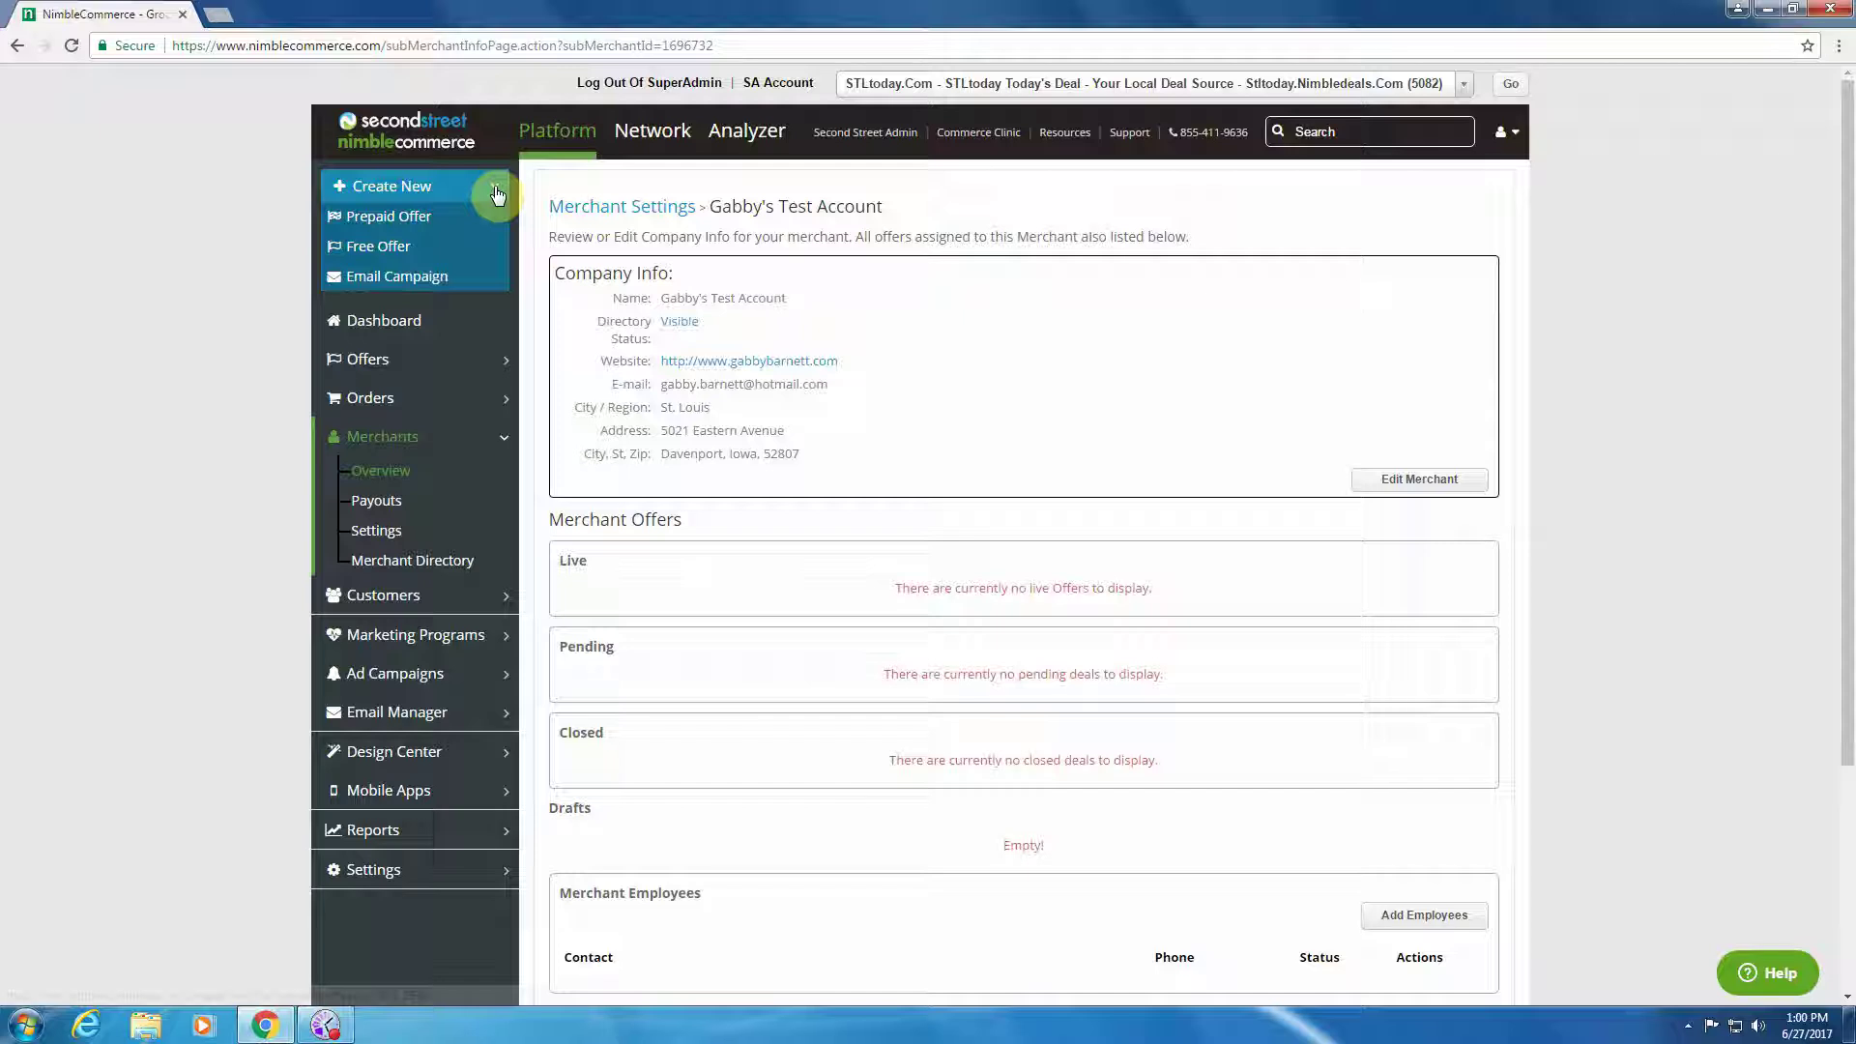
pyautogui.click(462, 218)
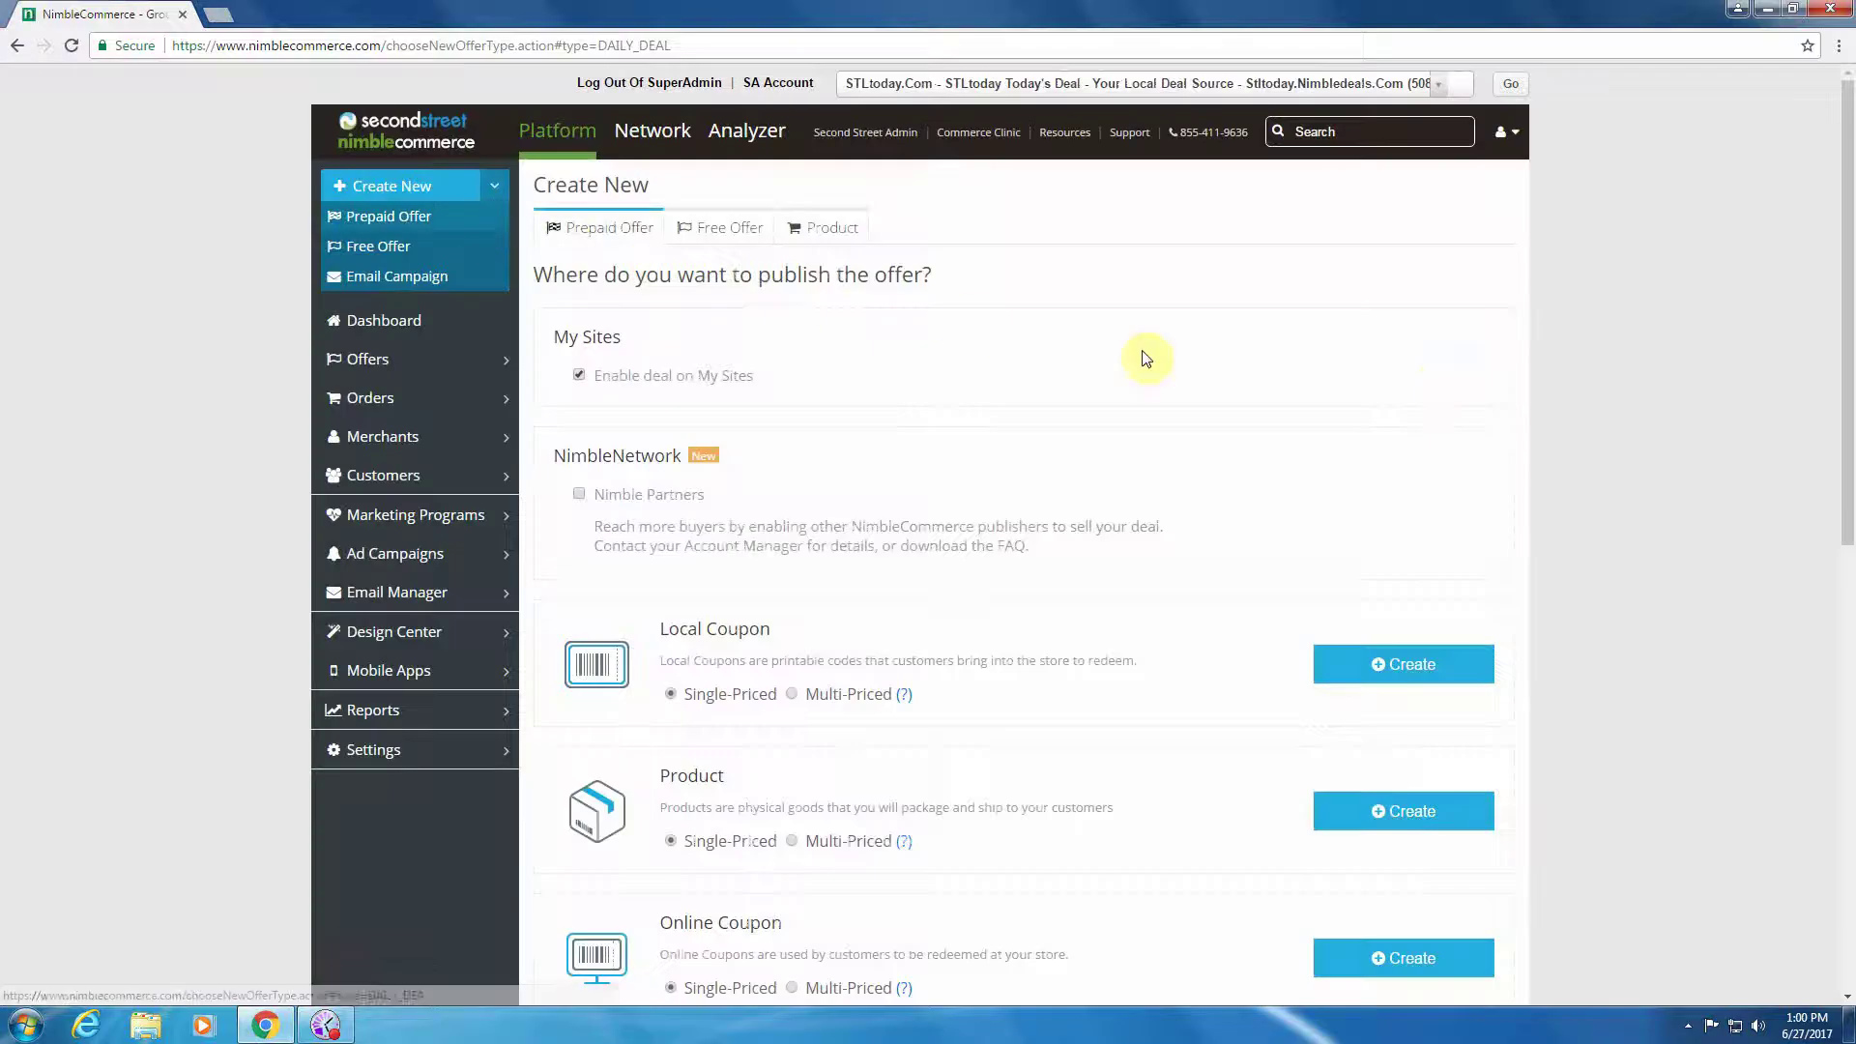
pyautogui.scroll(-3, 1512, 381)
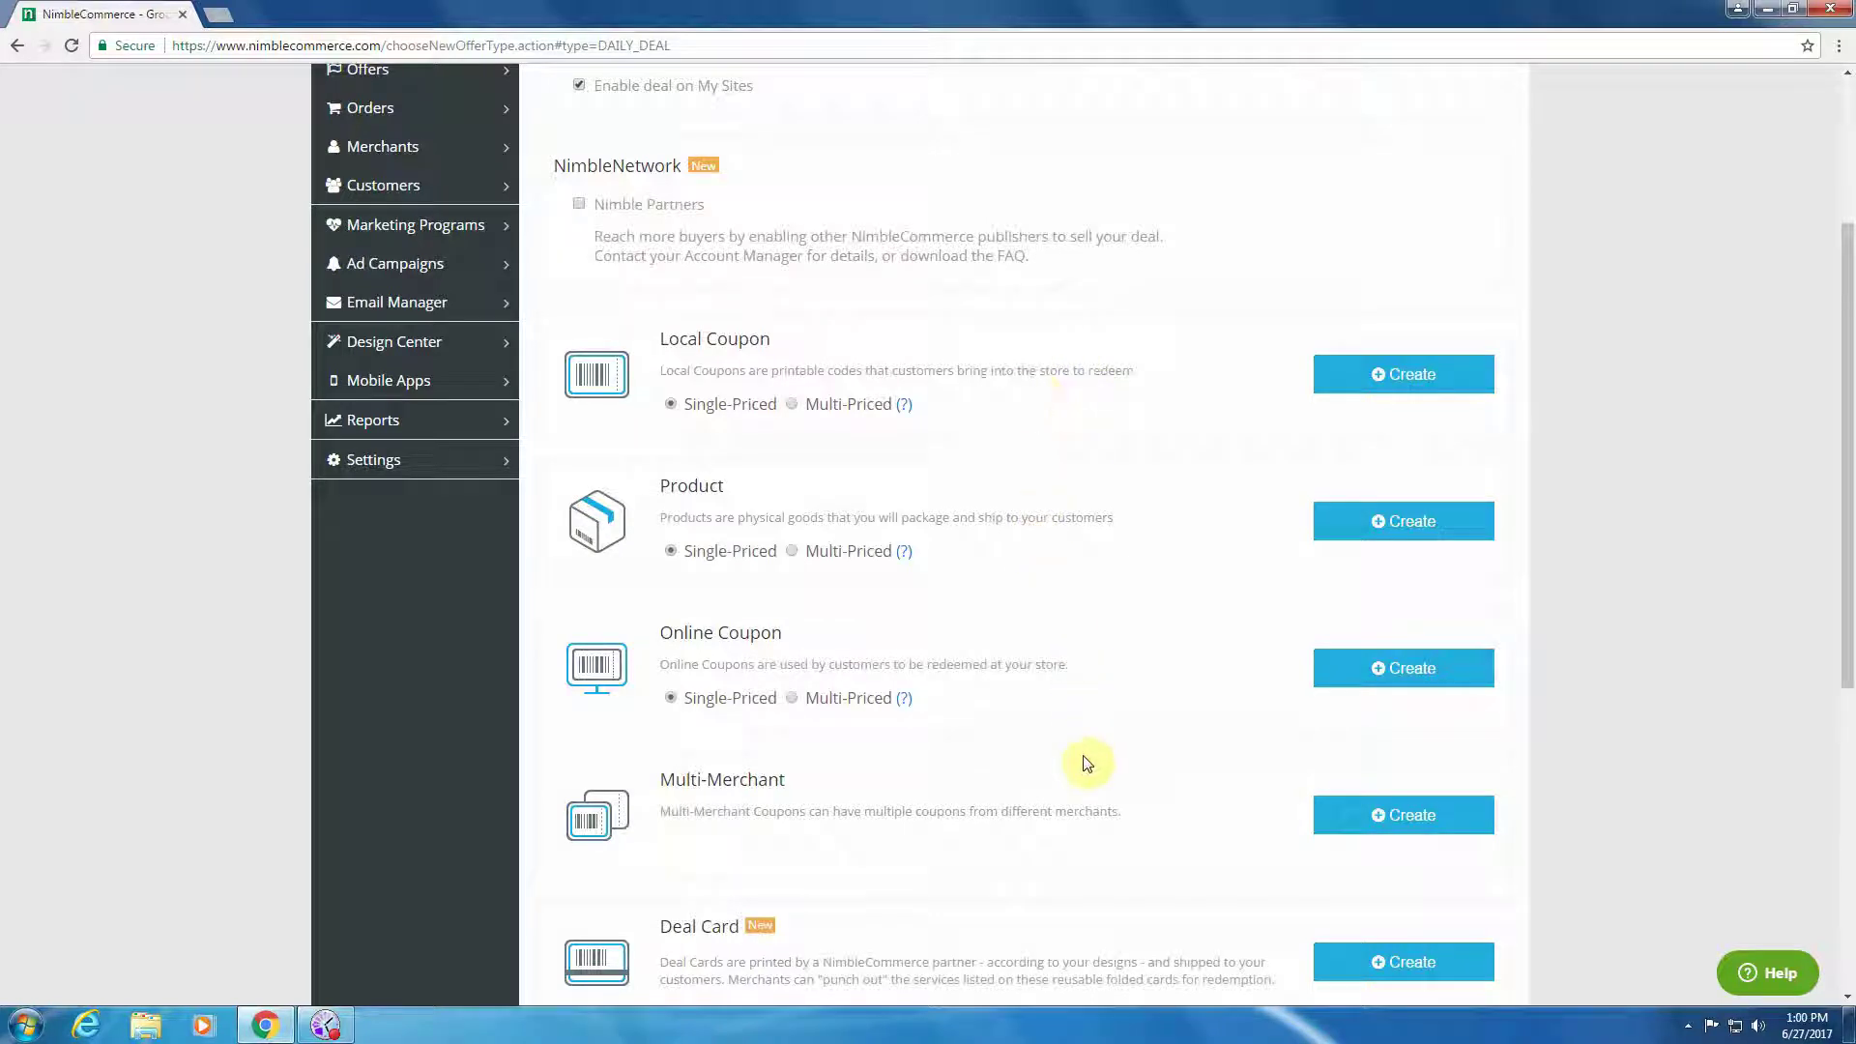
pyautogui.scroll(-2, 1211, 605)
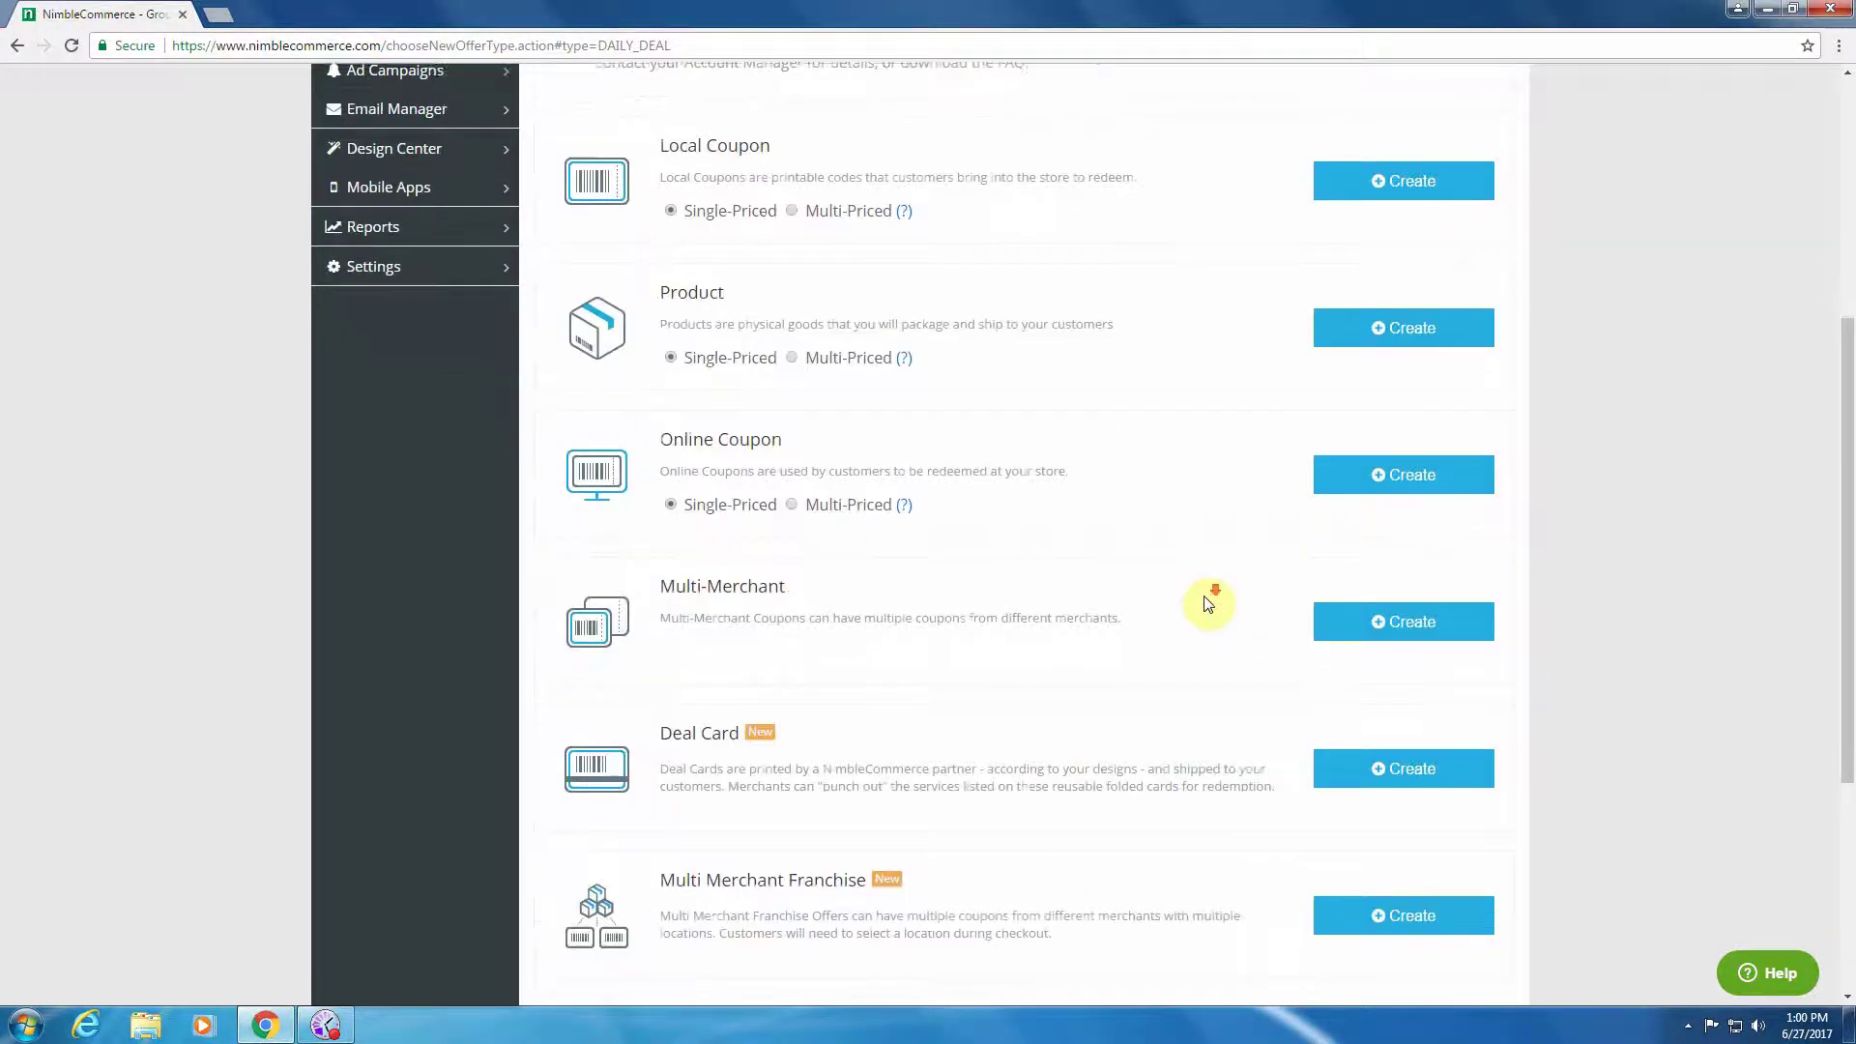
pyautogui.scroll(-1, 1204, 602)
pyautogui.scroll(4, 1199, 600)
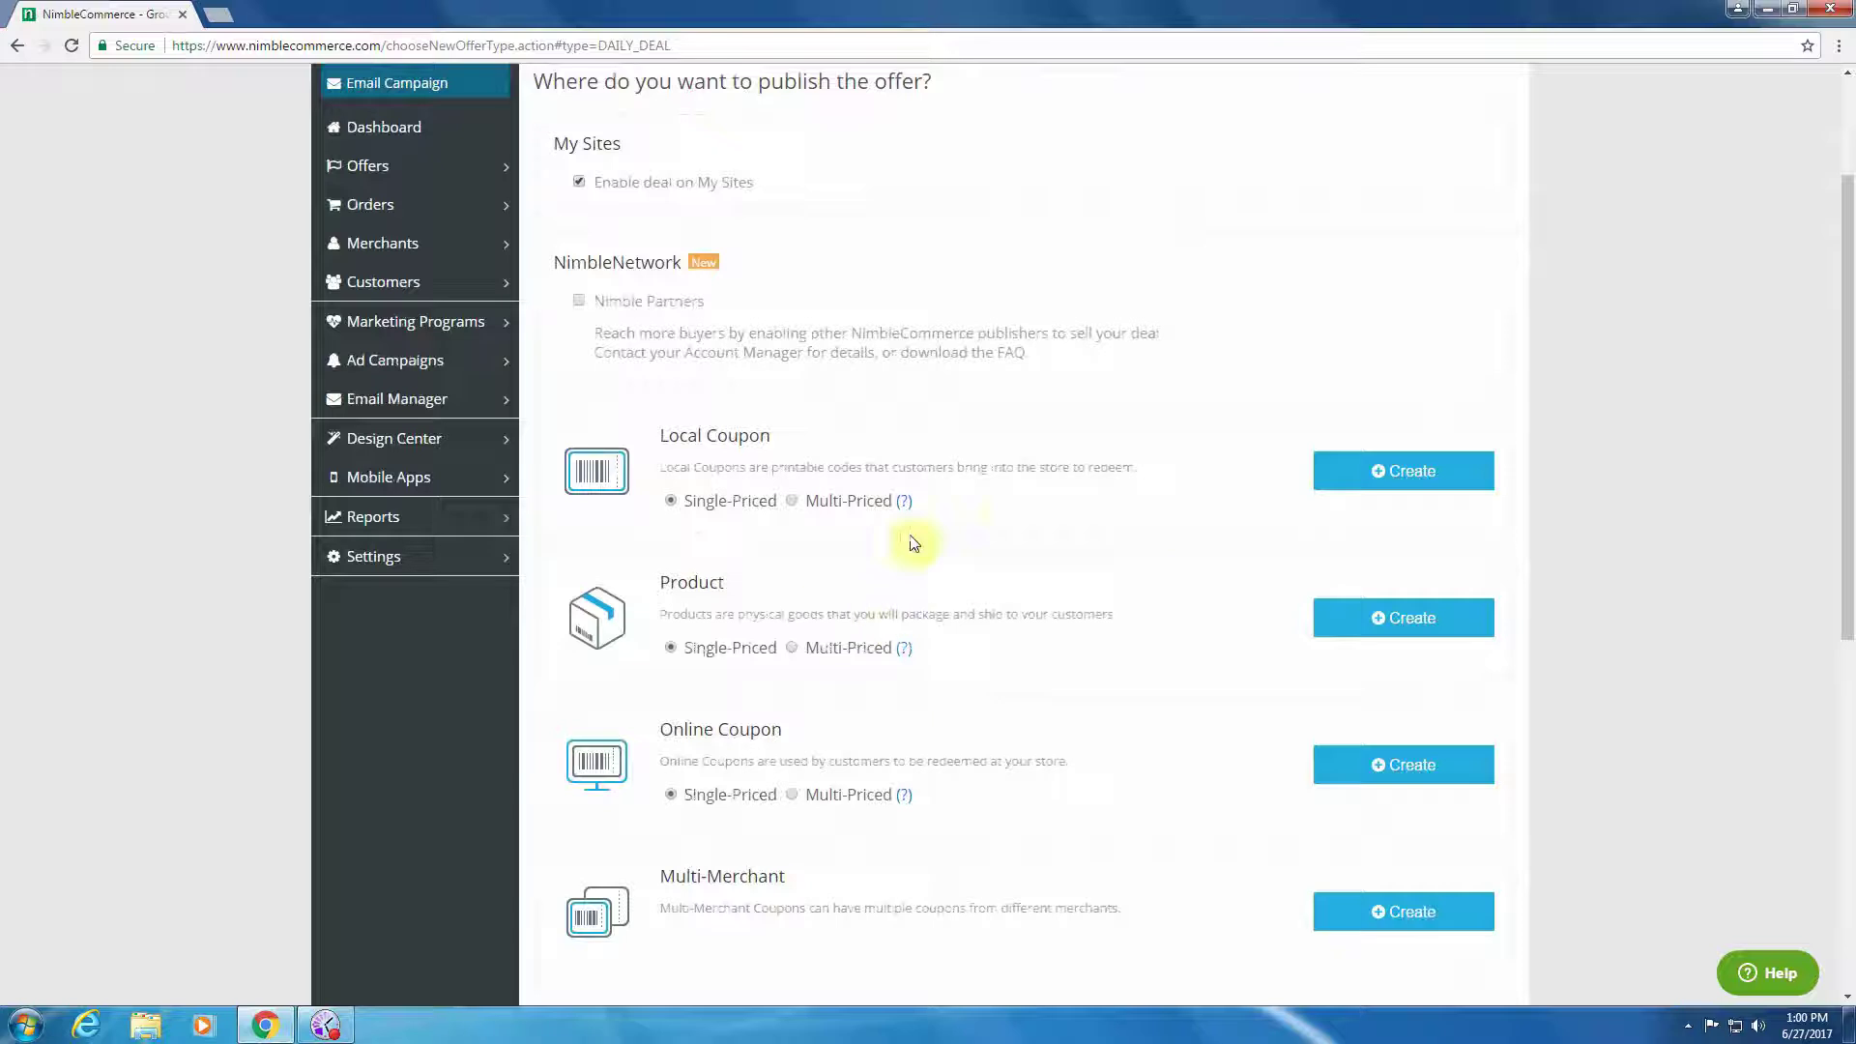
pyautogui.click(1369, 478)
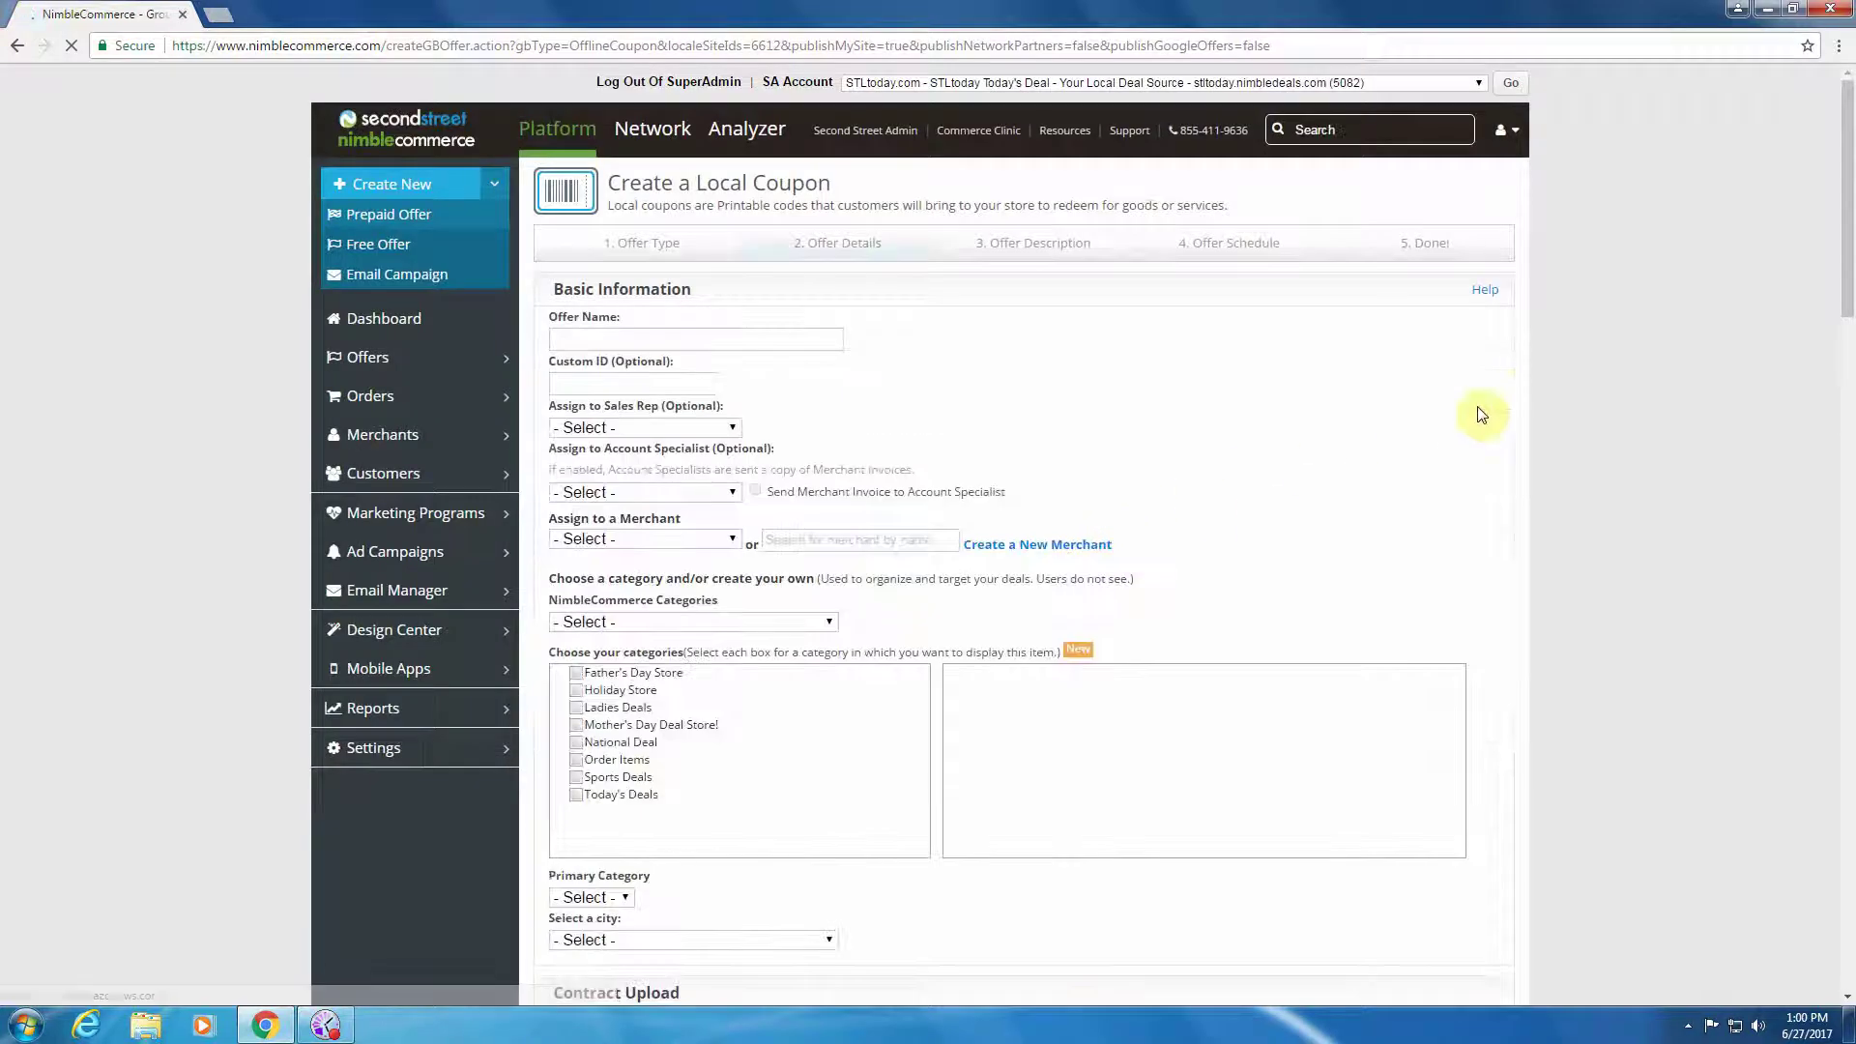
# Step: Name the offer "$20 gift card for $10" followed by the test merchant's name, and assign it to the test merchant's account
pyautogui.click(828, 345)
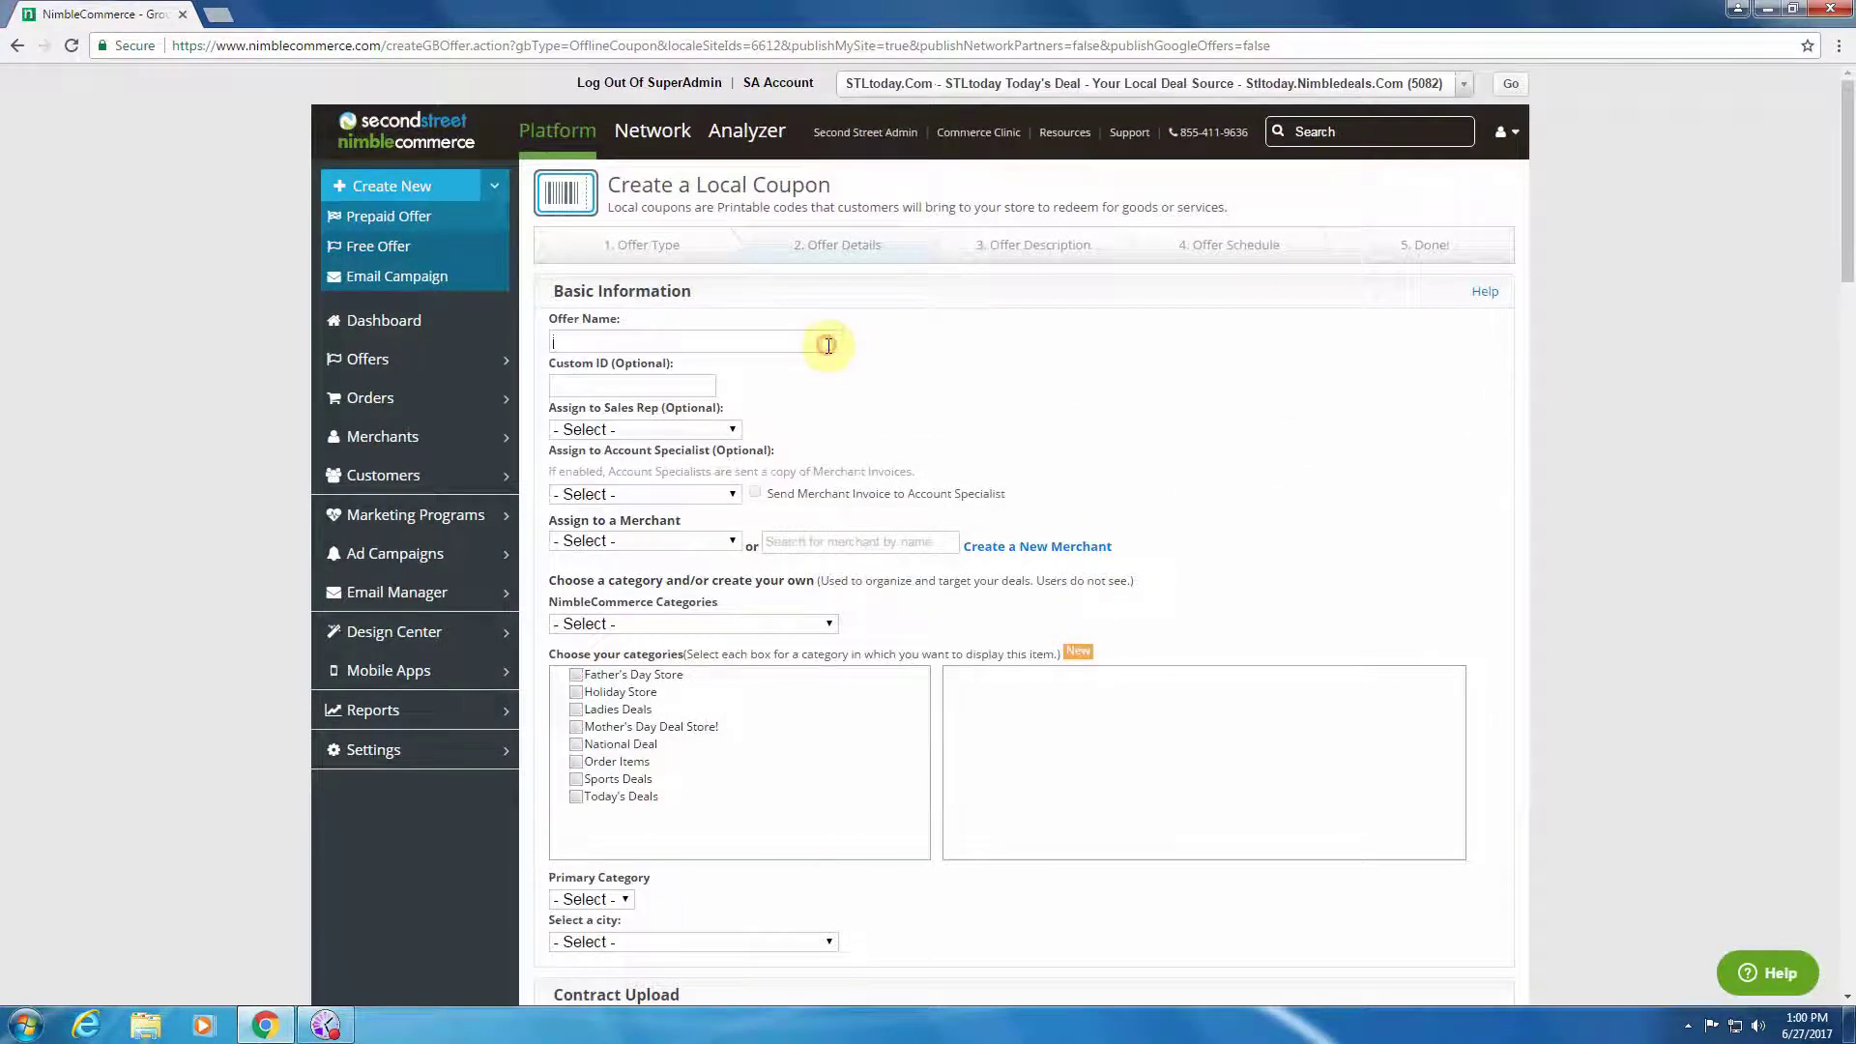
pyautogui.write('$20 gift card for $10 - Gabby Test')
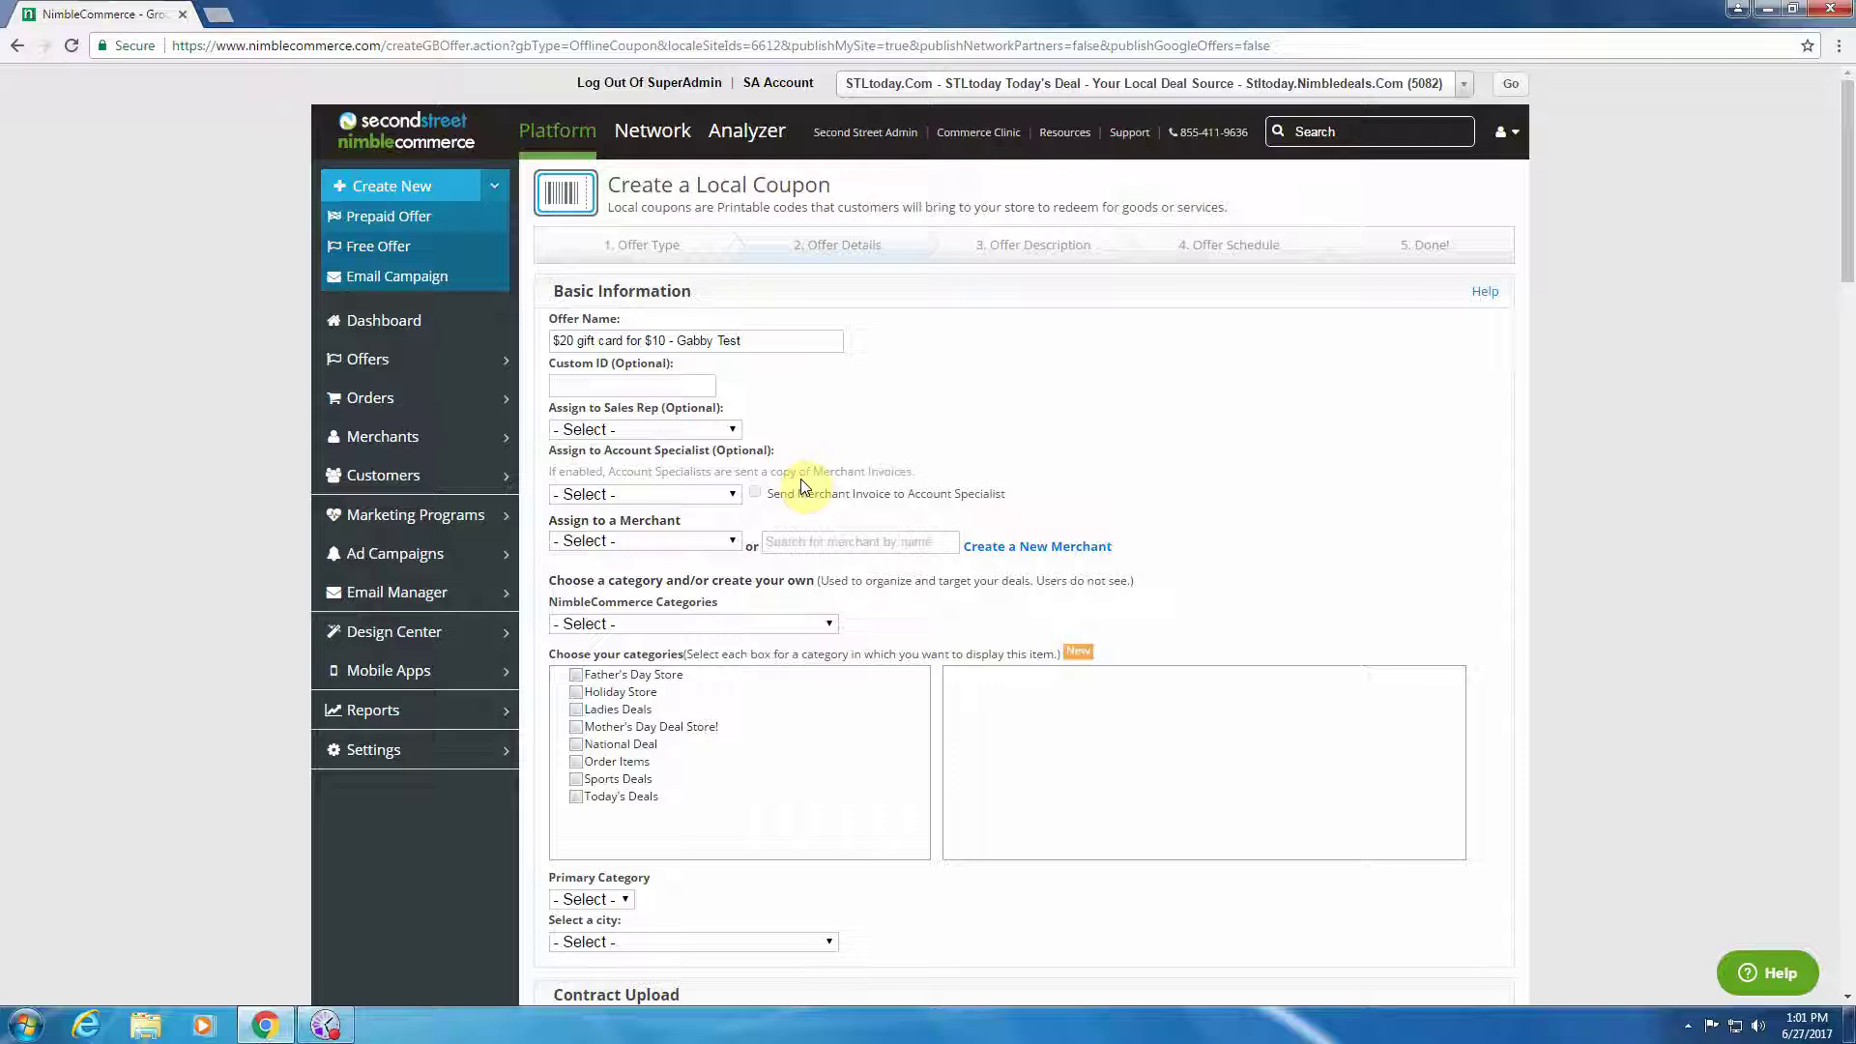
pyautogui.scroll(-1, 810, 520)
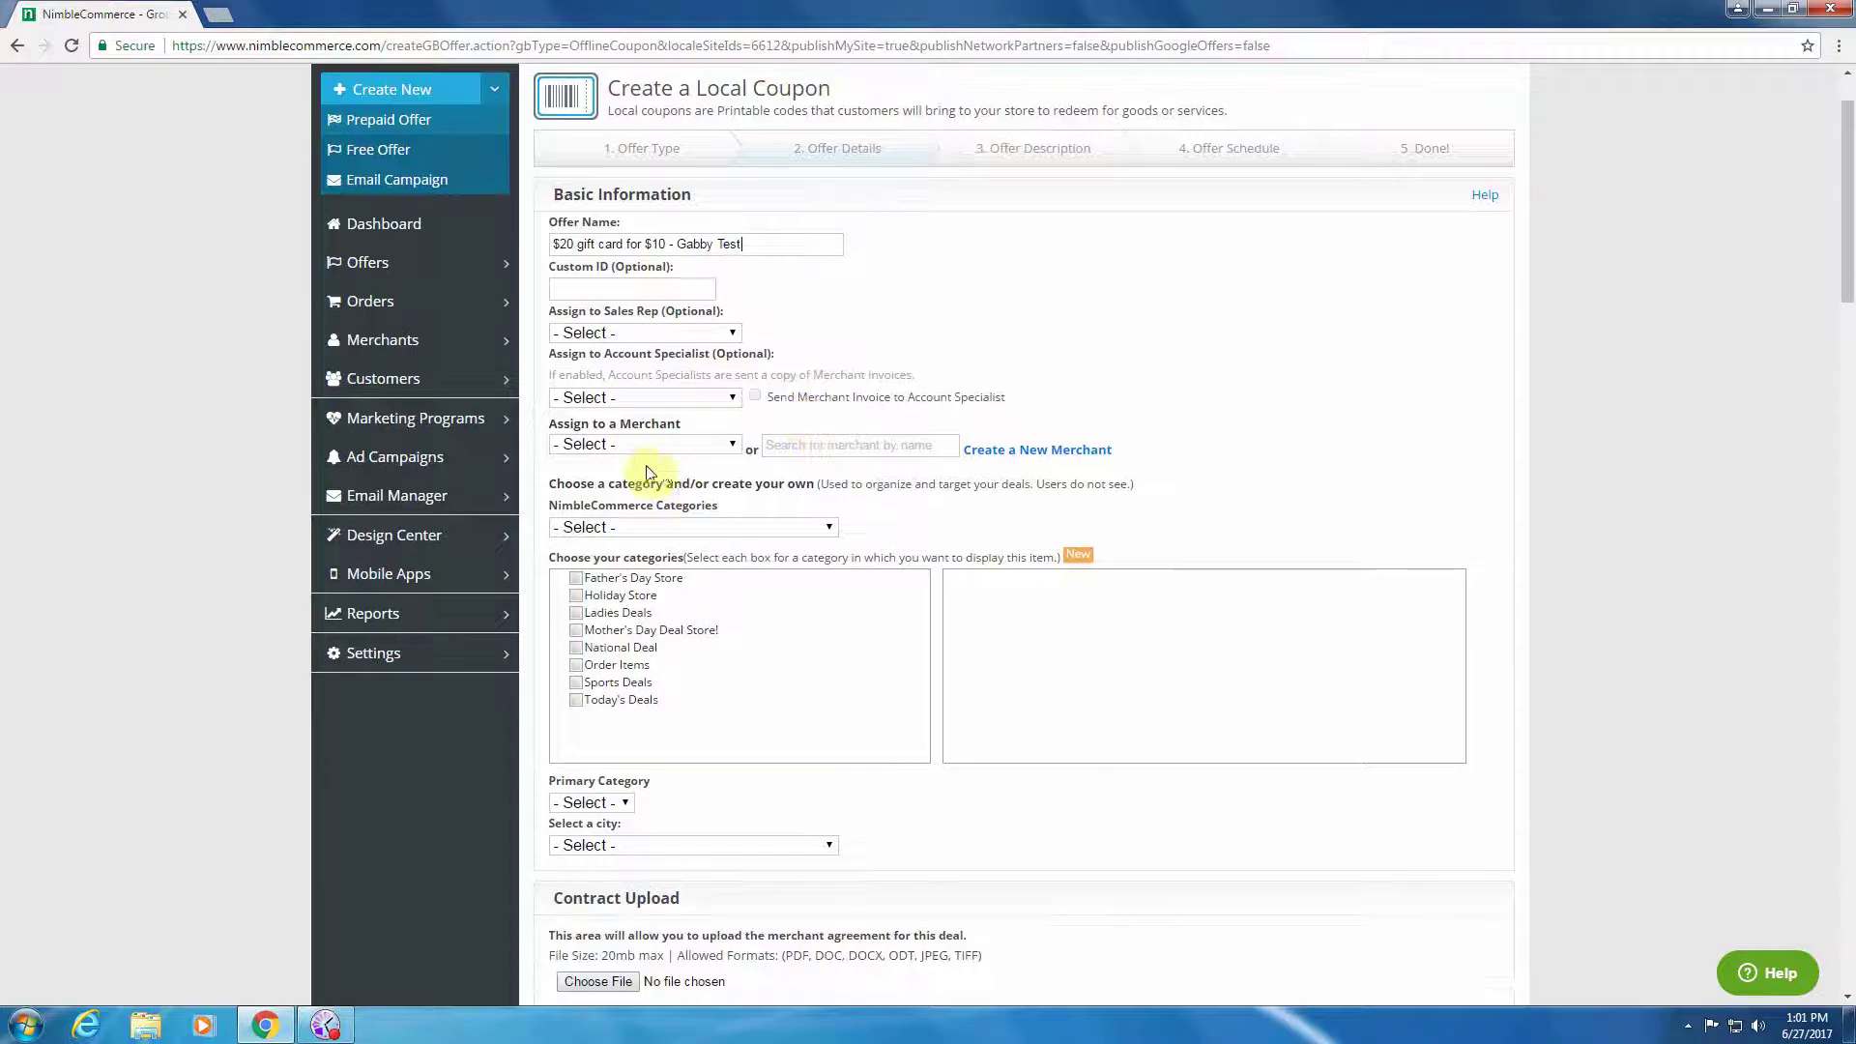
pyautogui.click(793, 447)
pyautogui.write('ga')
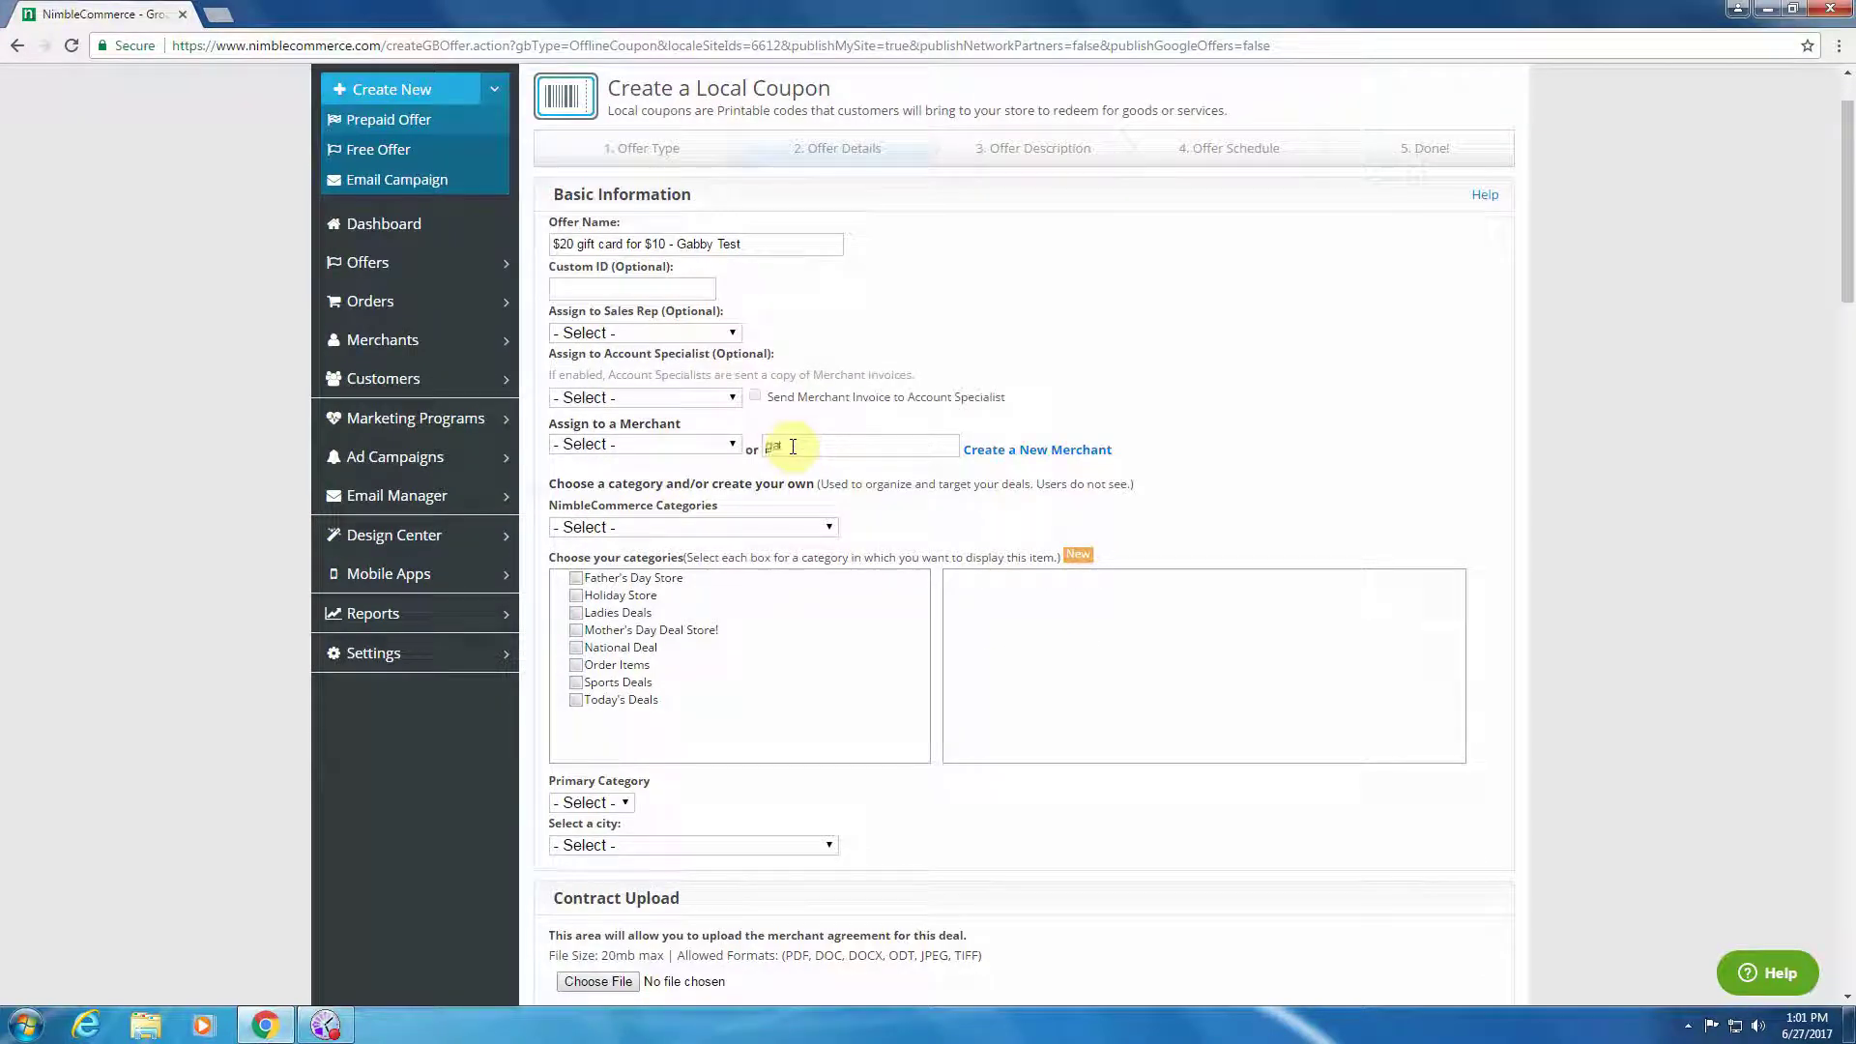
pyautogui.write('bby')
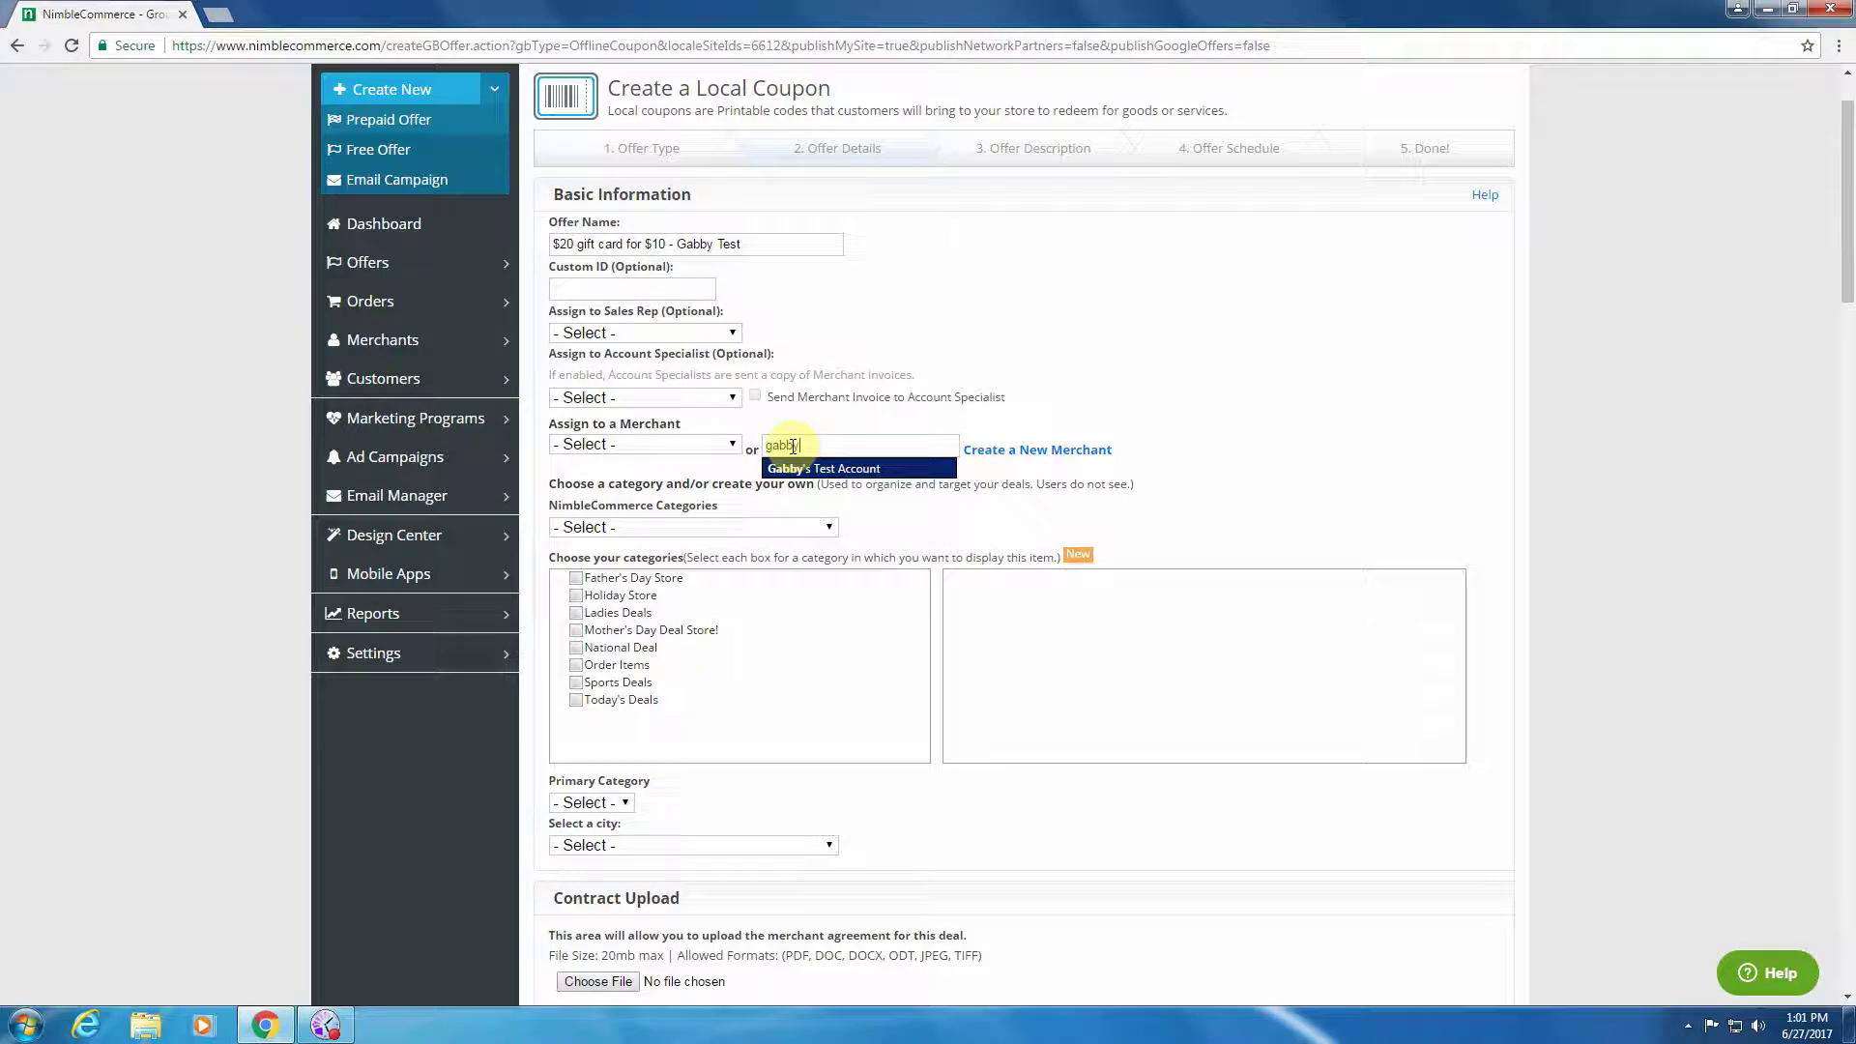
pyautogui.click(795, 470)
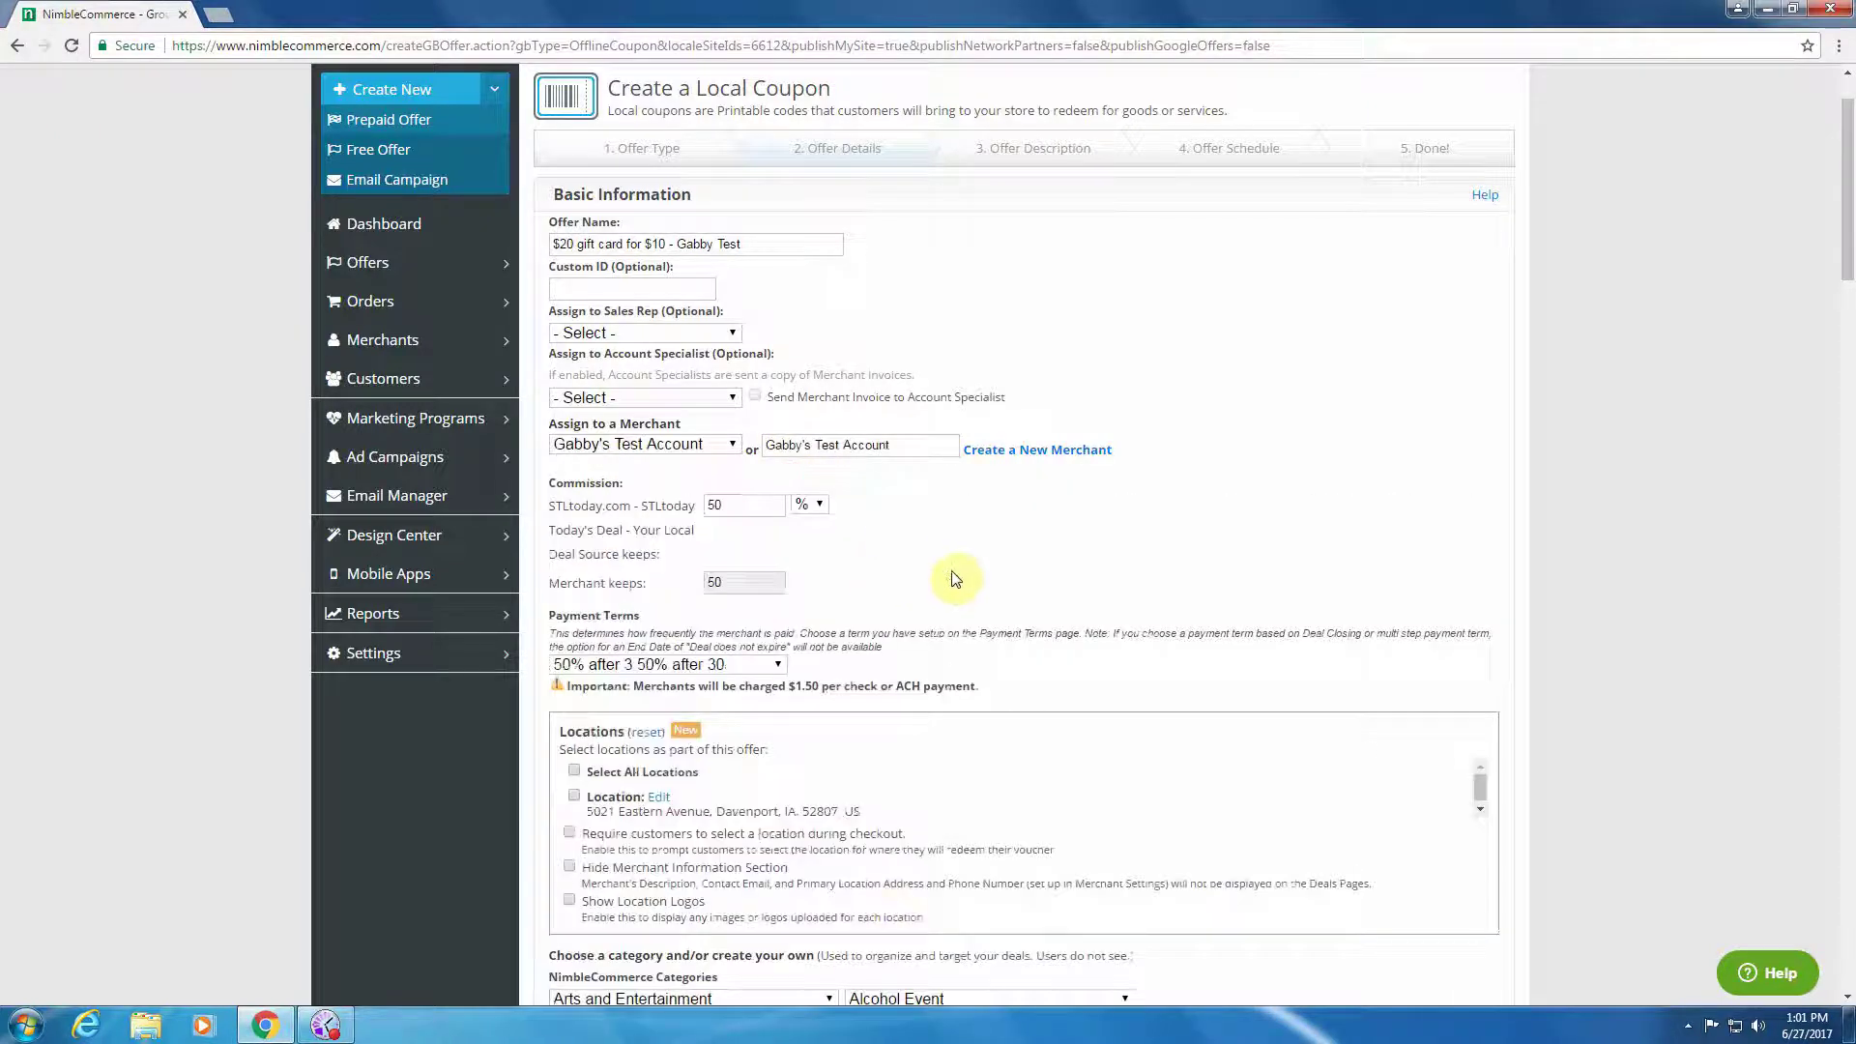
# Step: Review the offer's commission and payment terms, keeping the 50% commission and "50% after 3 50% after 30"
pyautogui.scroll(-1, 947, 534)
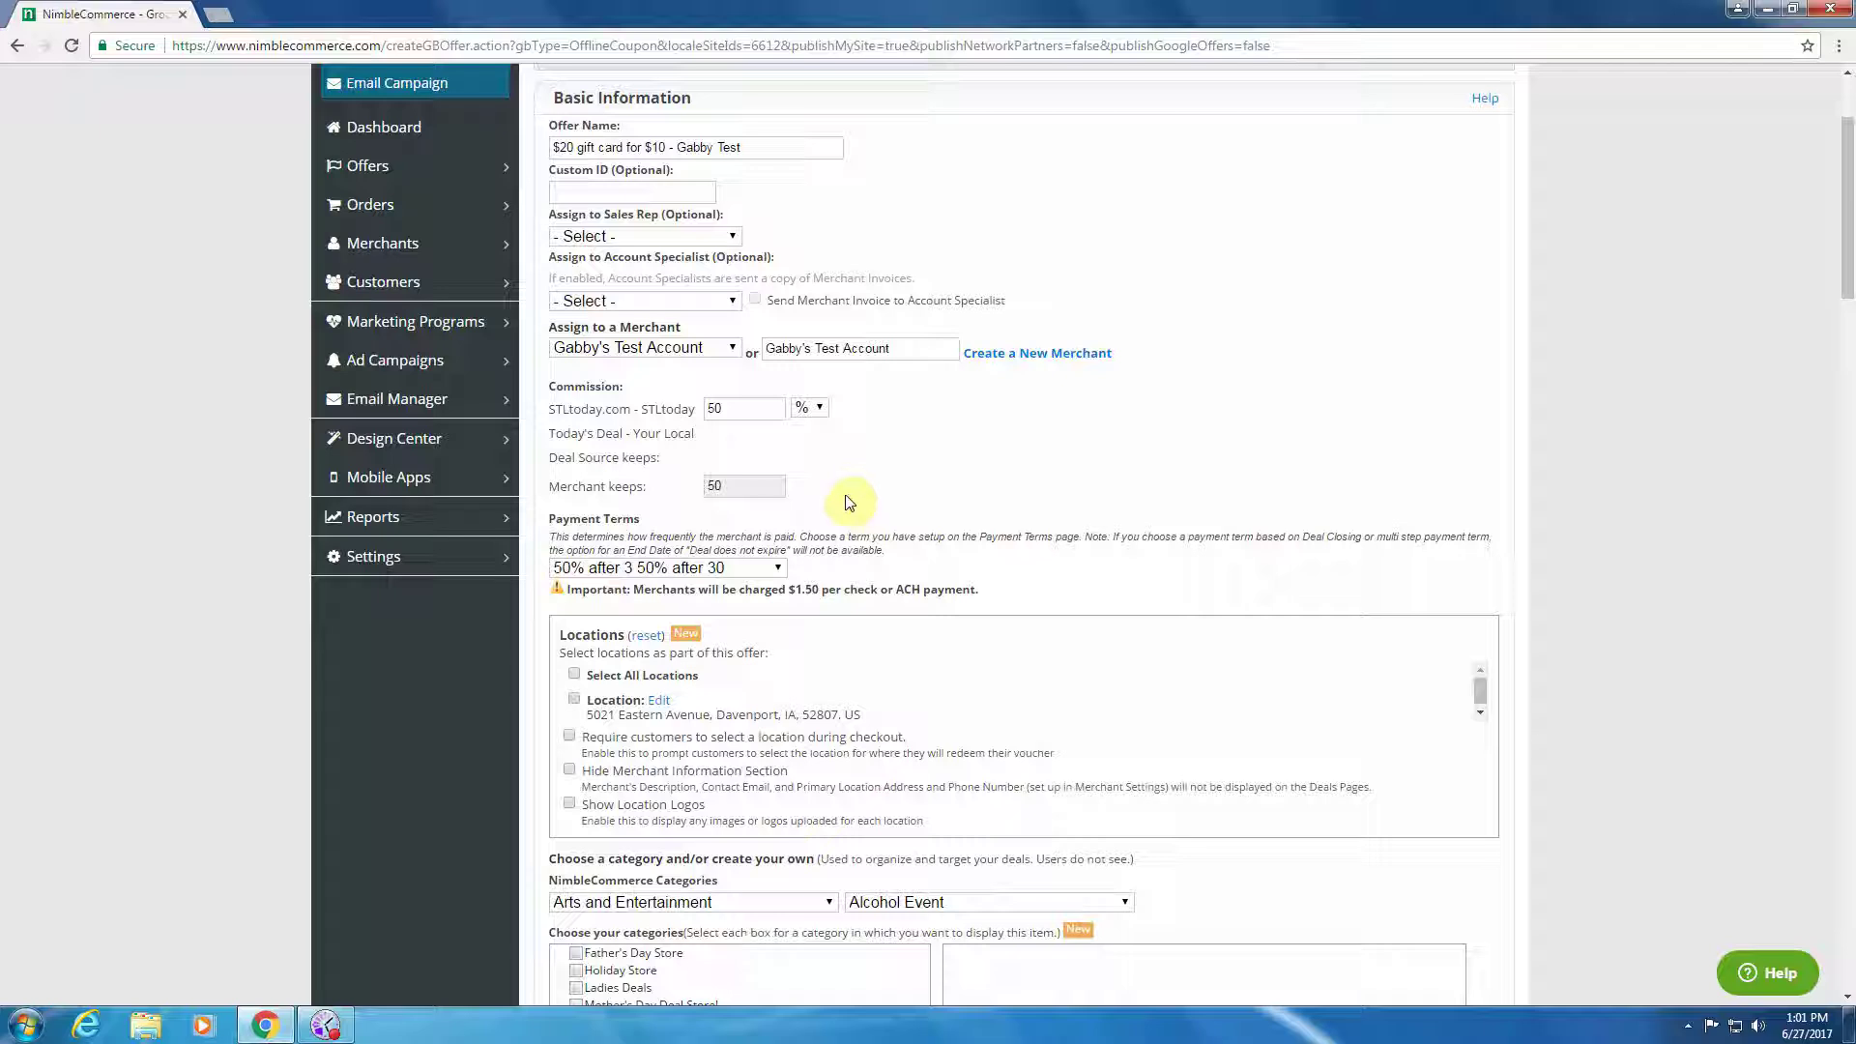
pyautogui.click(751, 411)
pyautogui.scroll(-1, 880, 482)
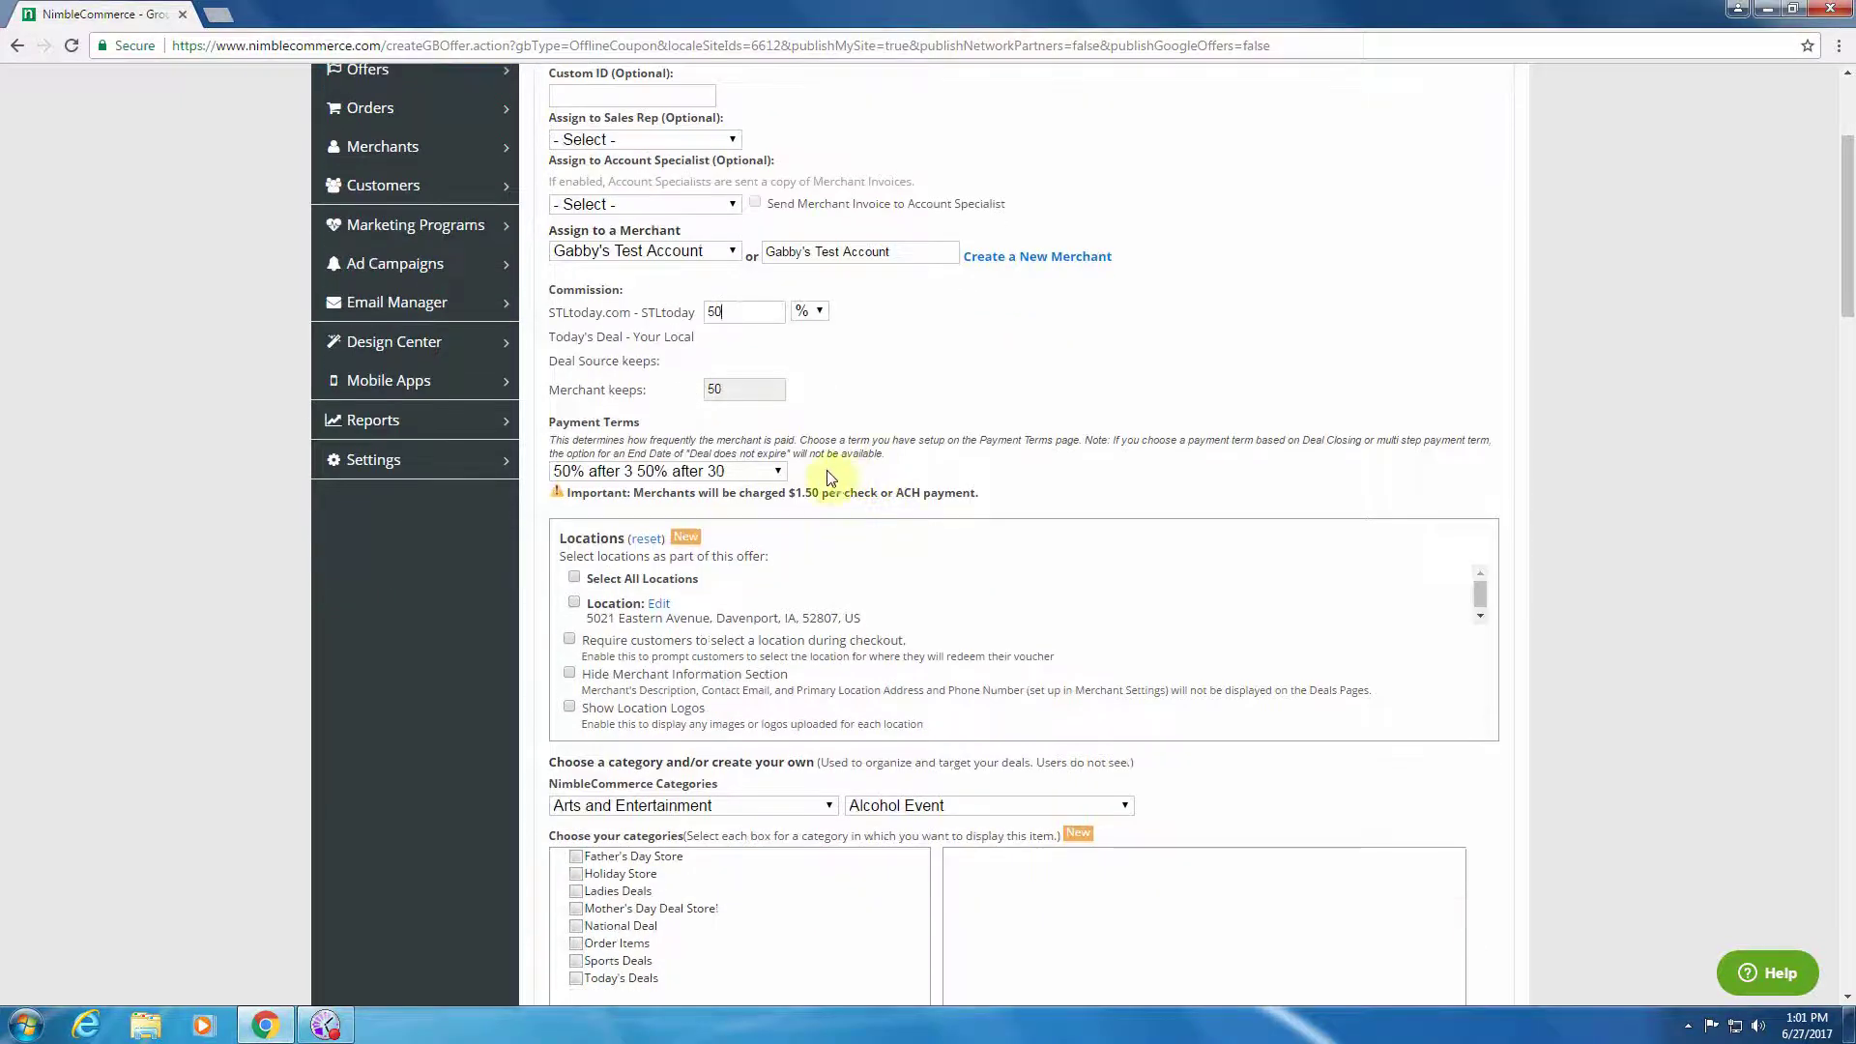
pyautogui.scroll(-1, 788, 483)
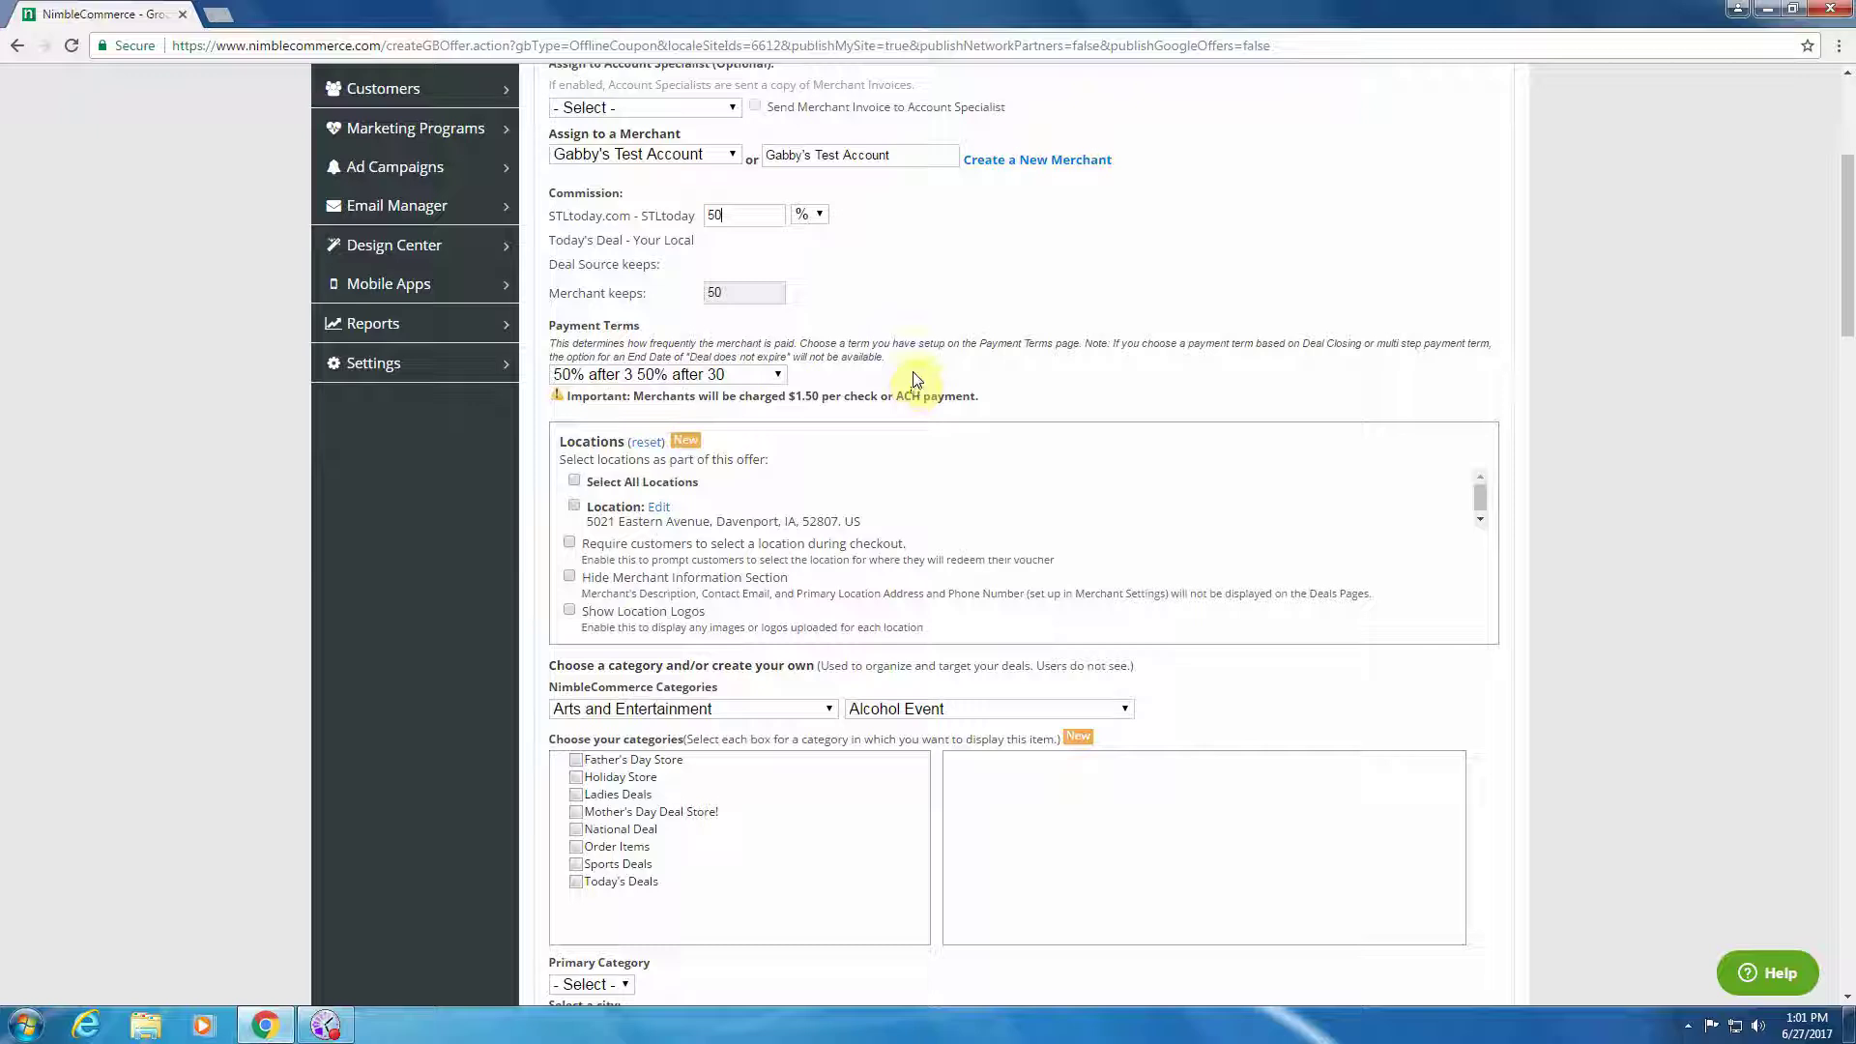
pyautogui.click(776, 374)
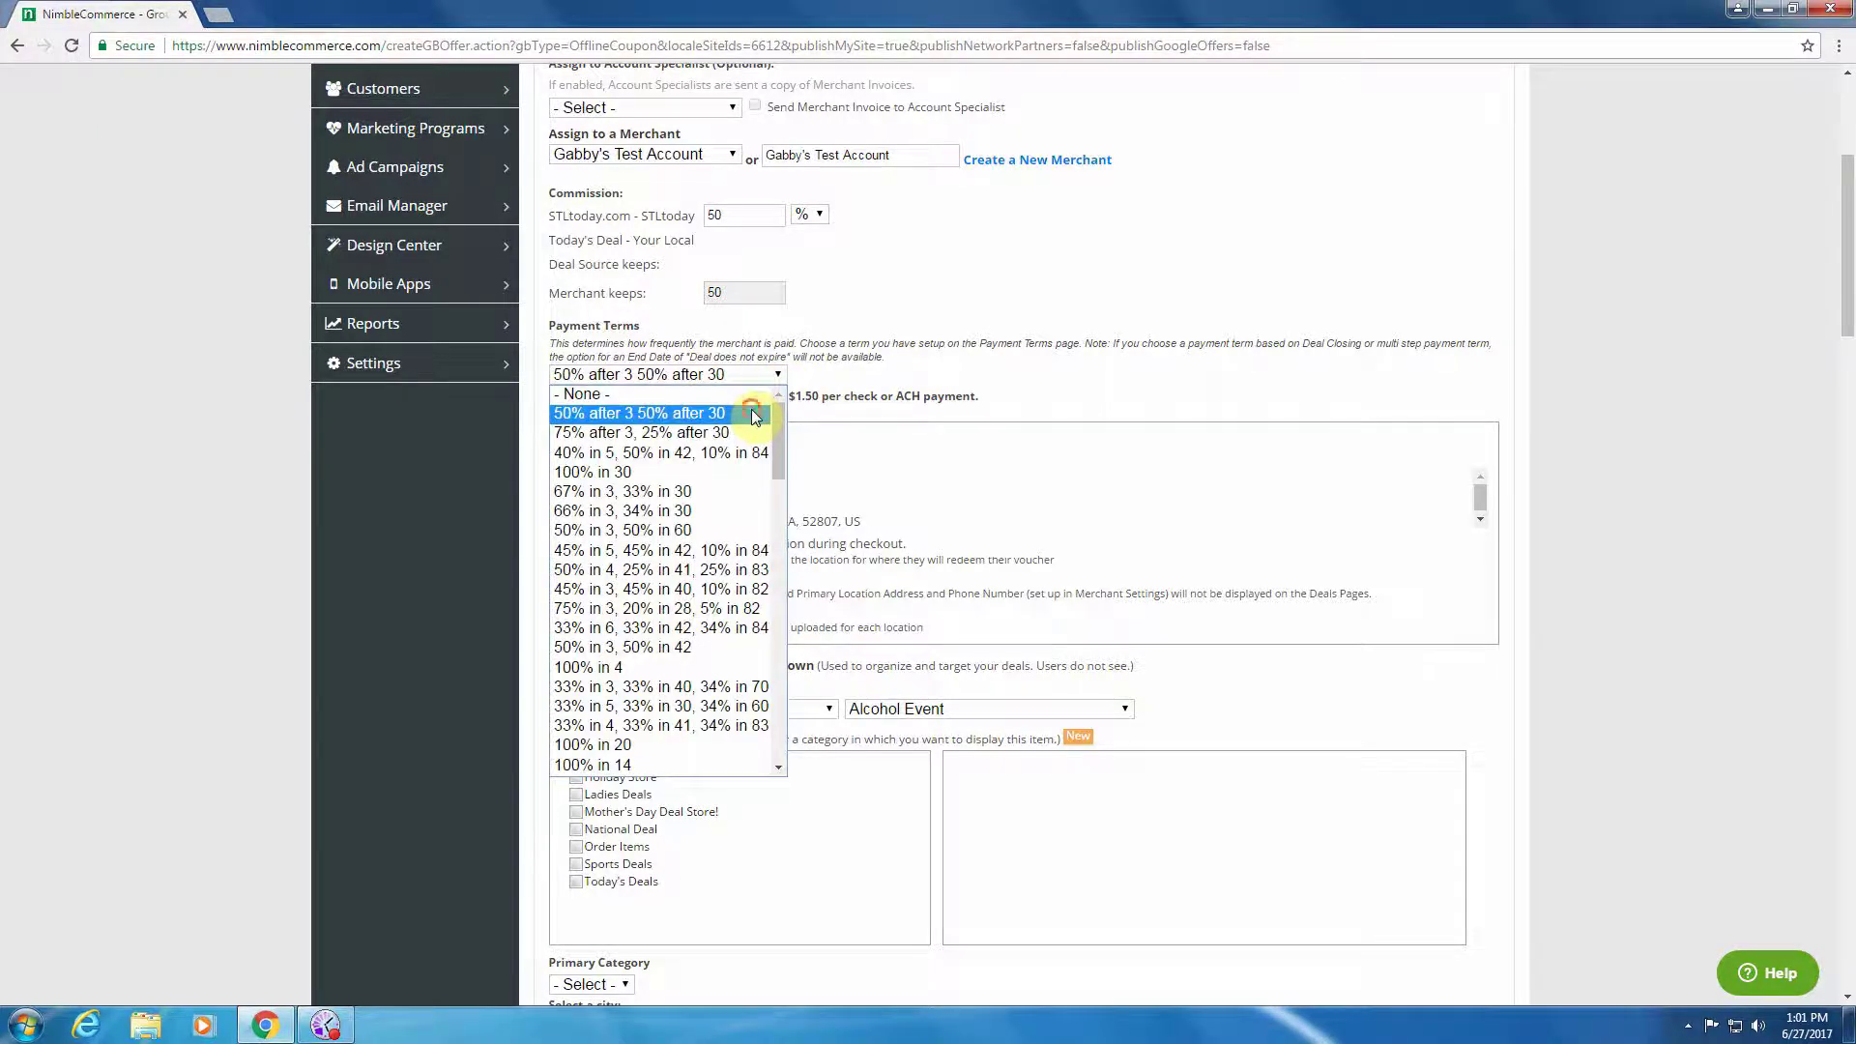
pyautogui.click(754, 414)
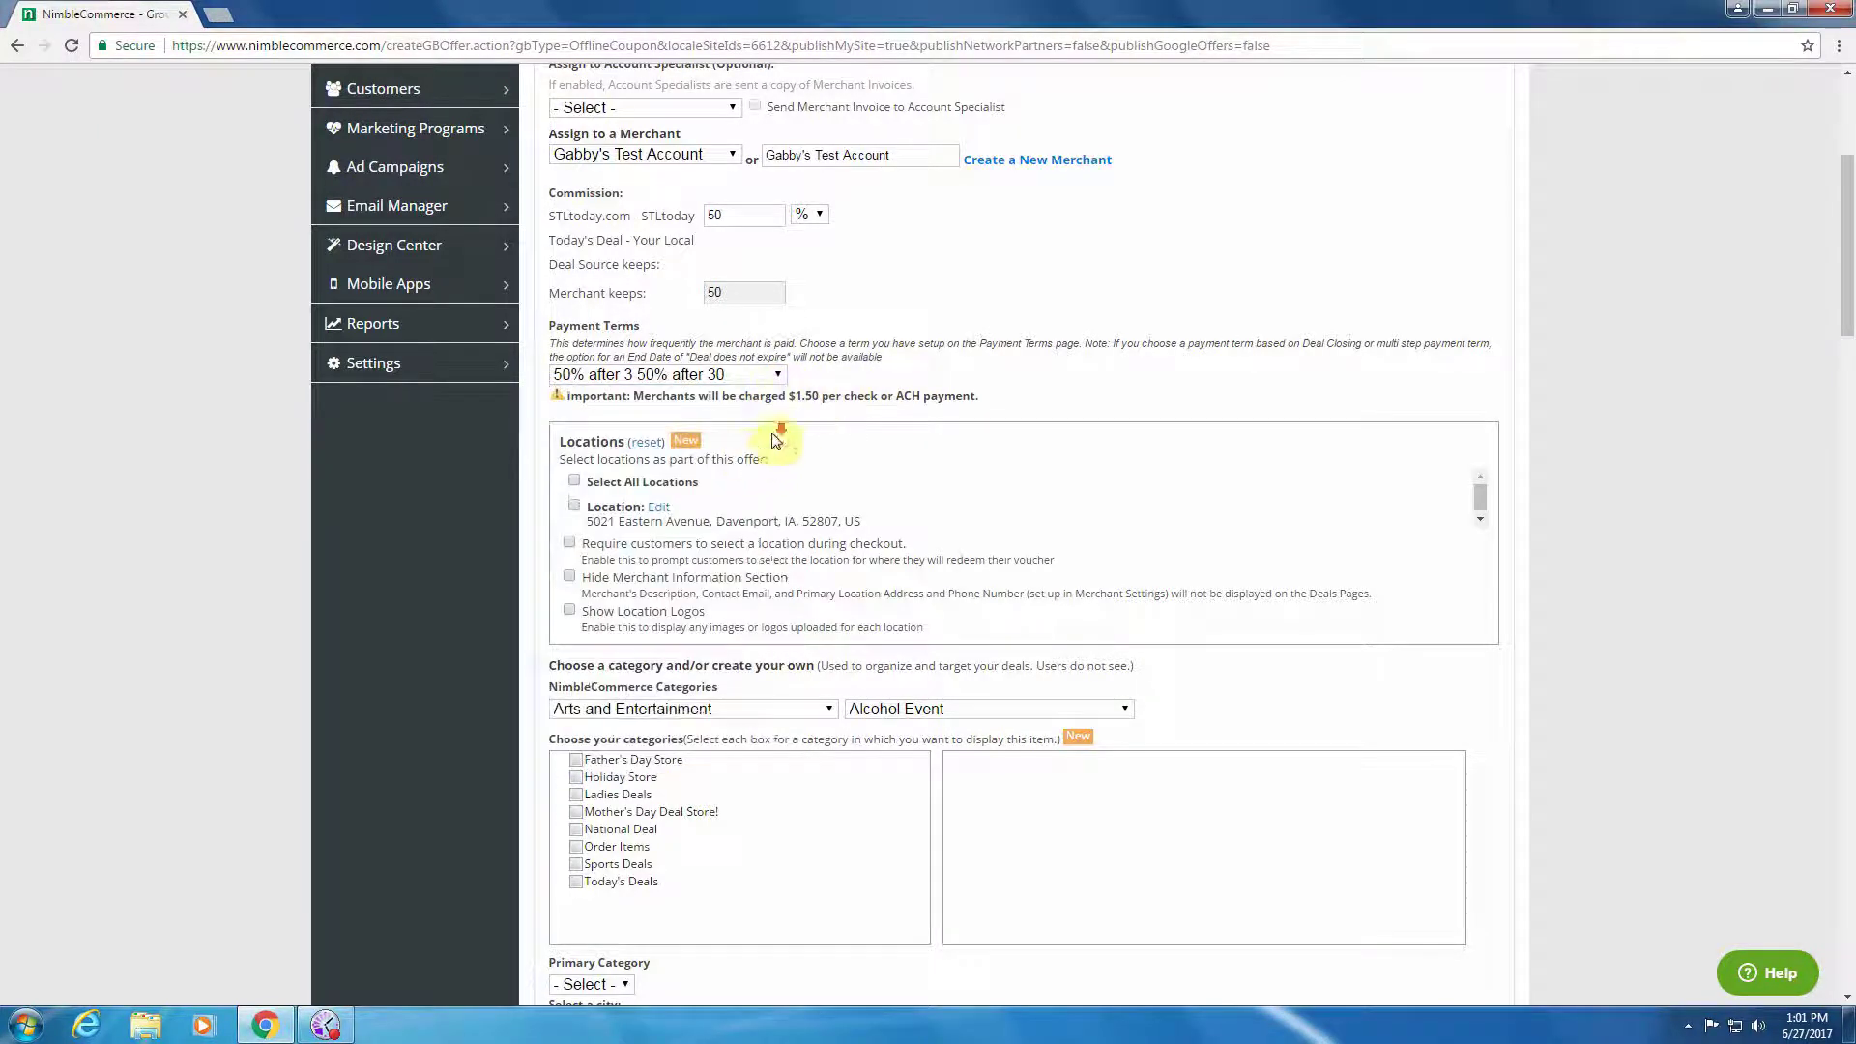
# Step: Include the merchant's Davenport location in the offer and add the offer to the Today's Deals category
pyautogui.scroll(-1, 777, 440)
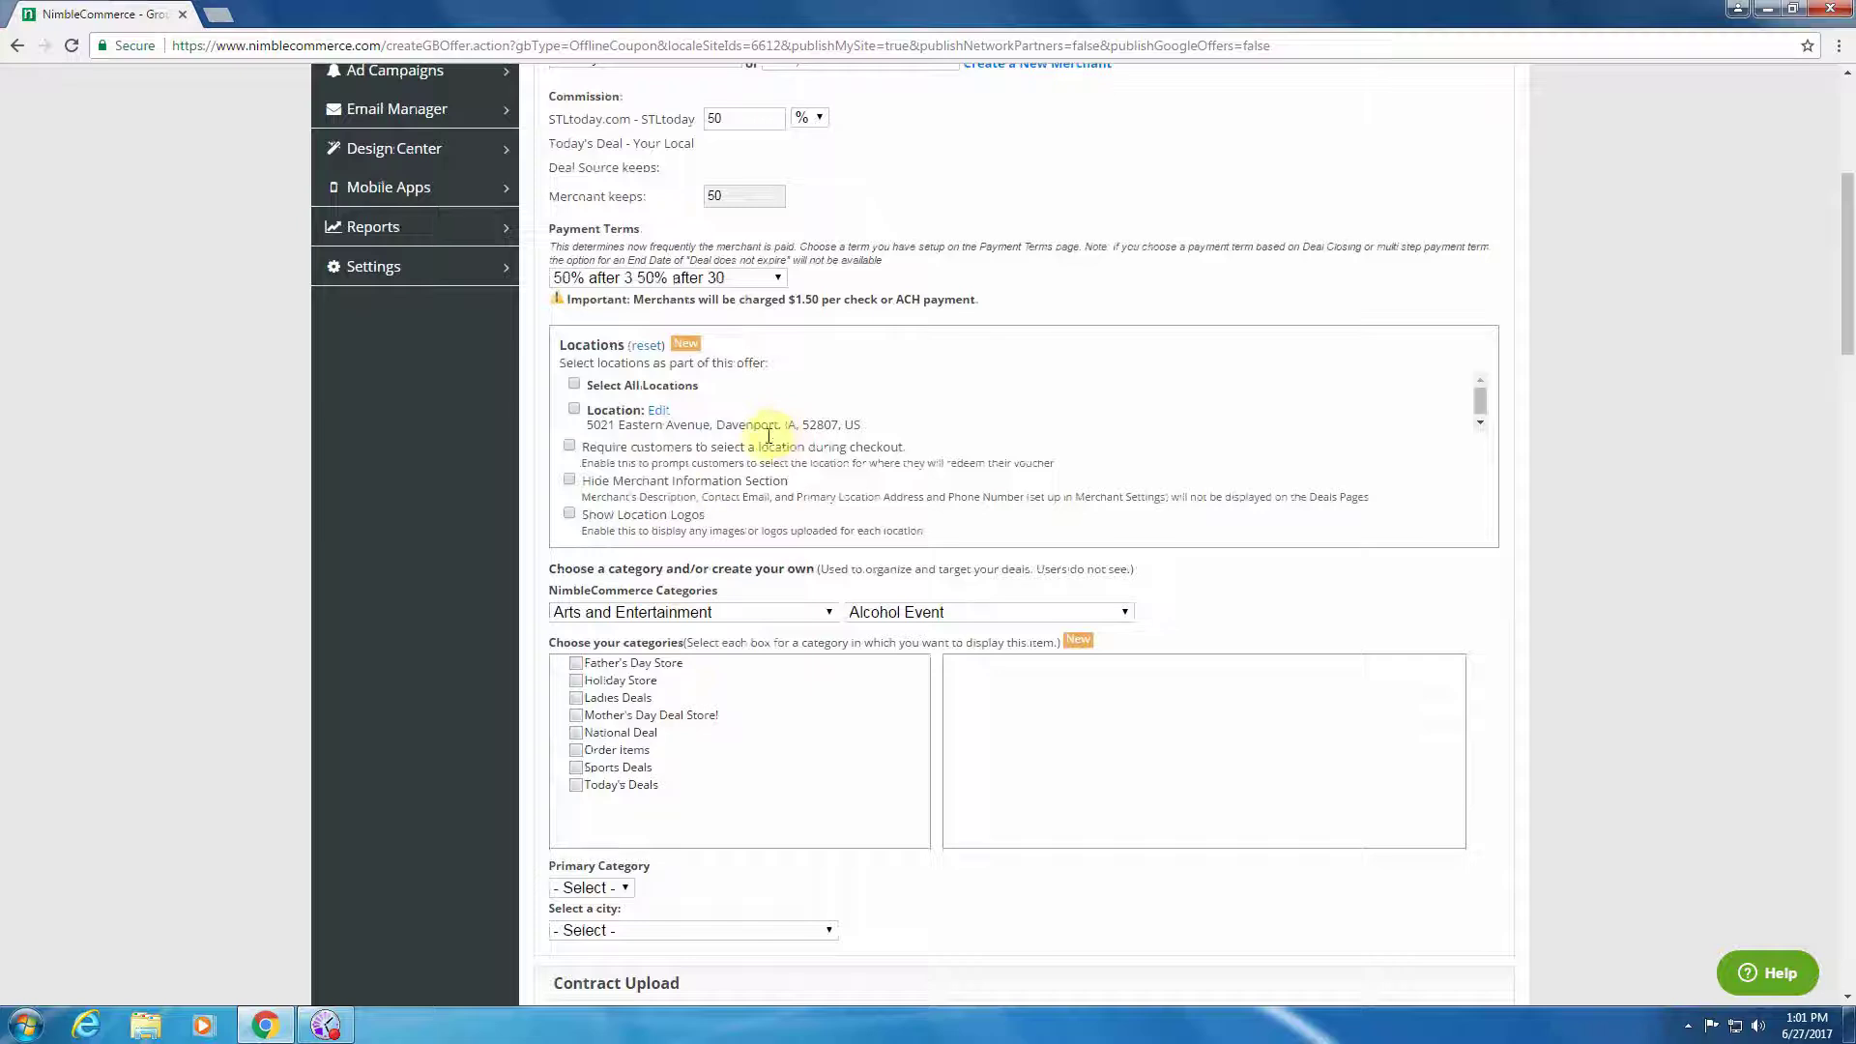
pyautogui.click(574, 410)
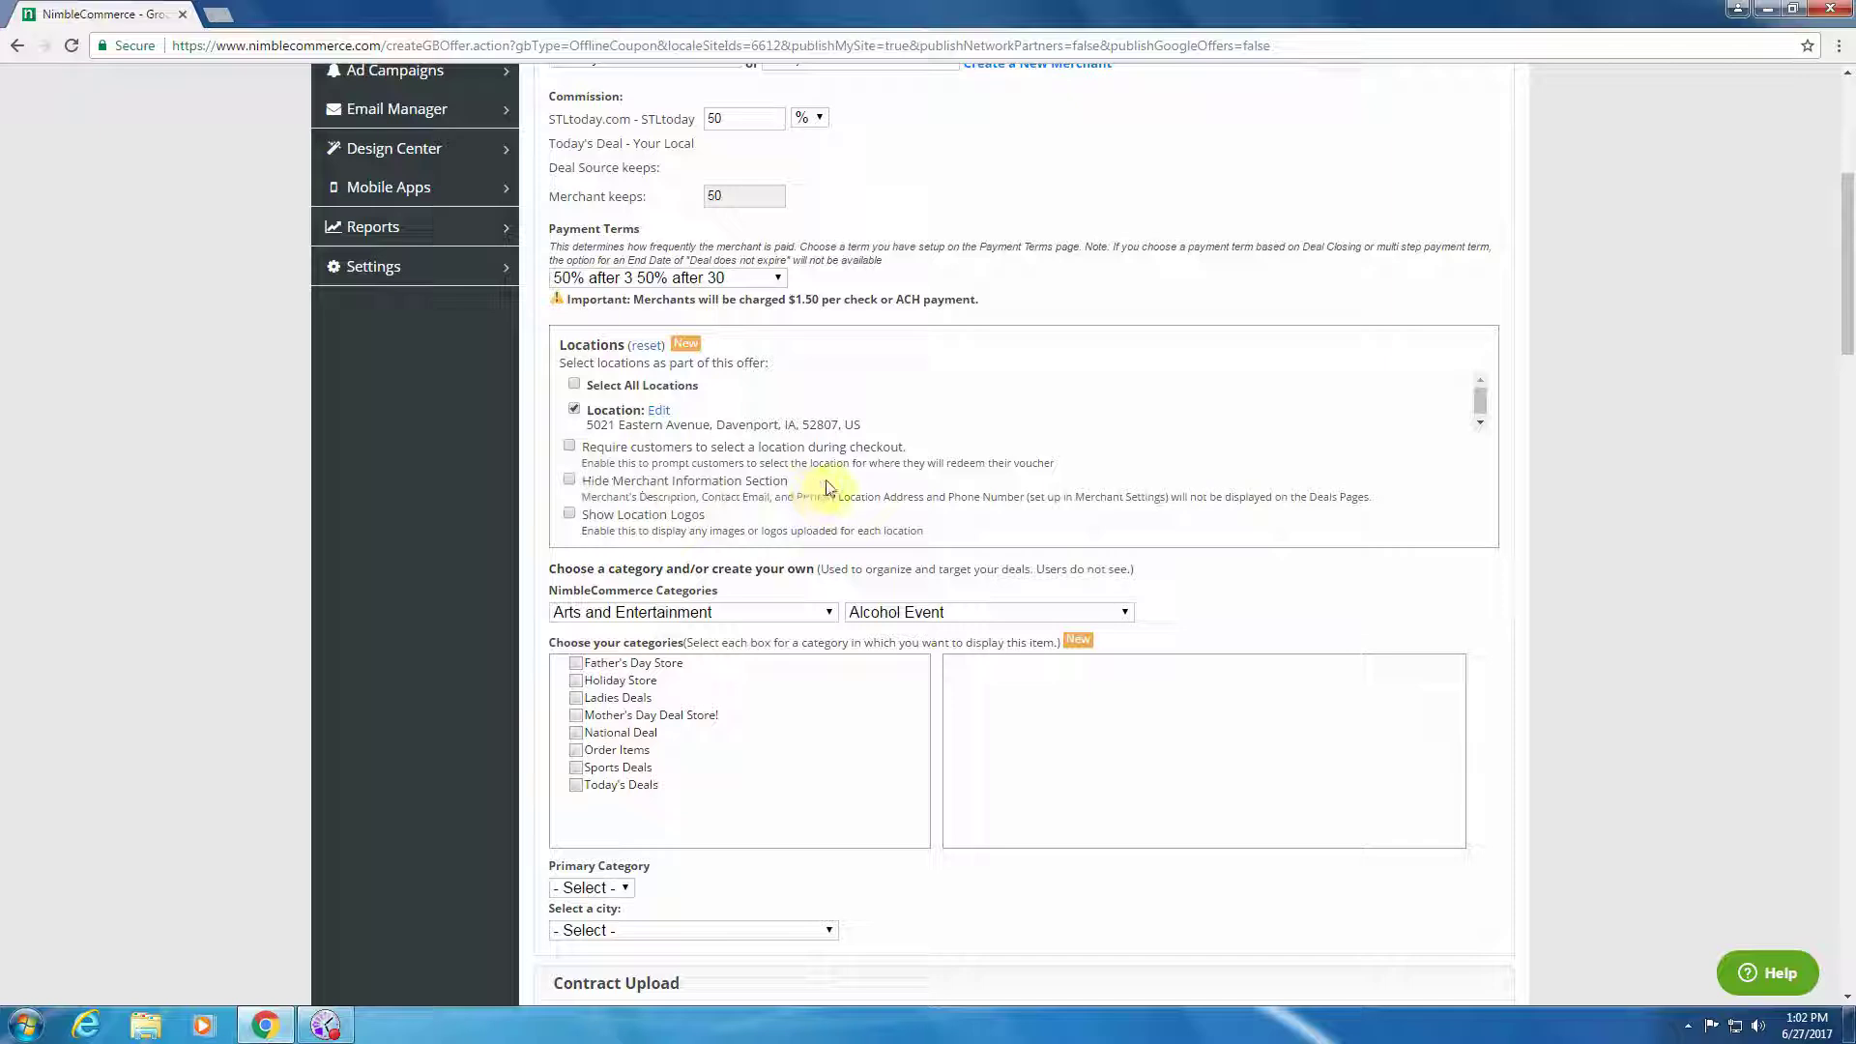
pyautogui.scroll(-2, 831, 486)
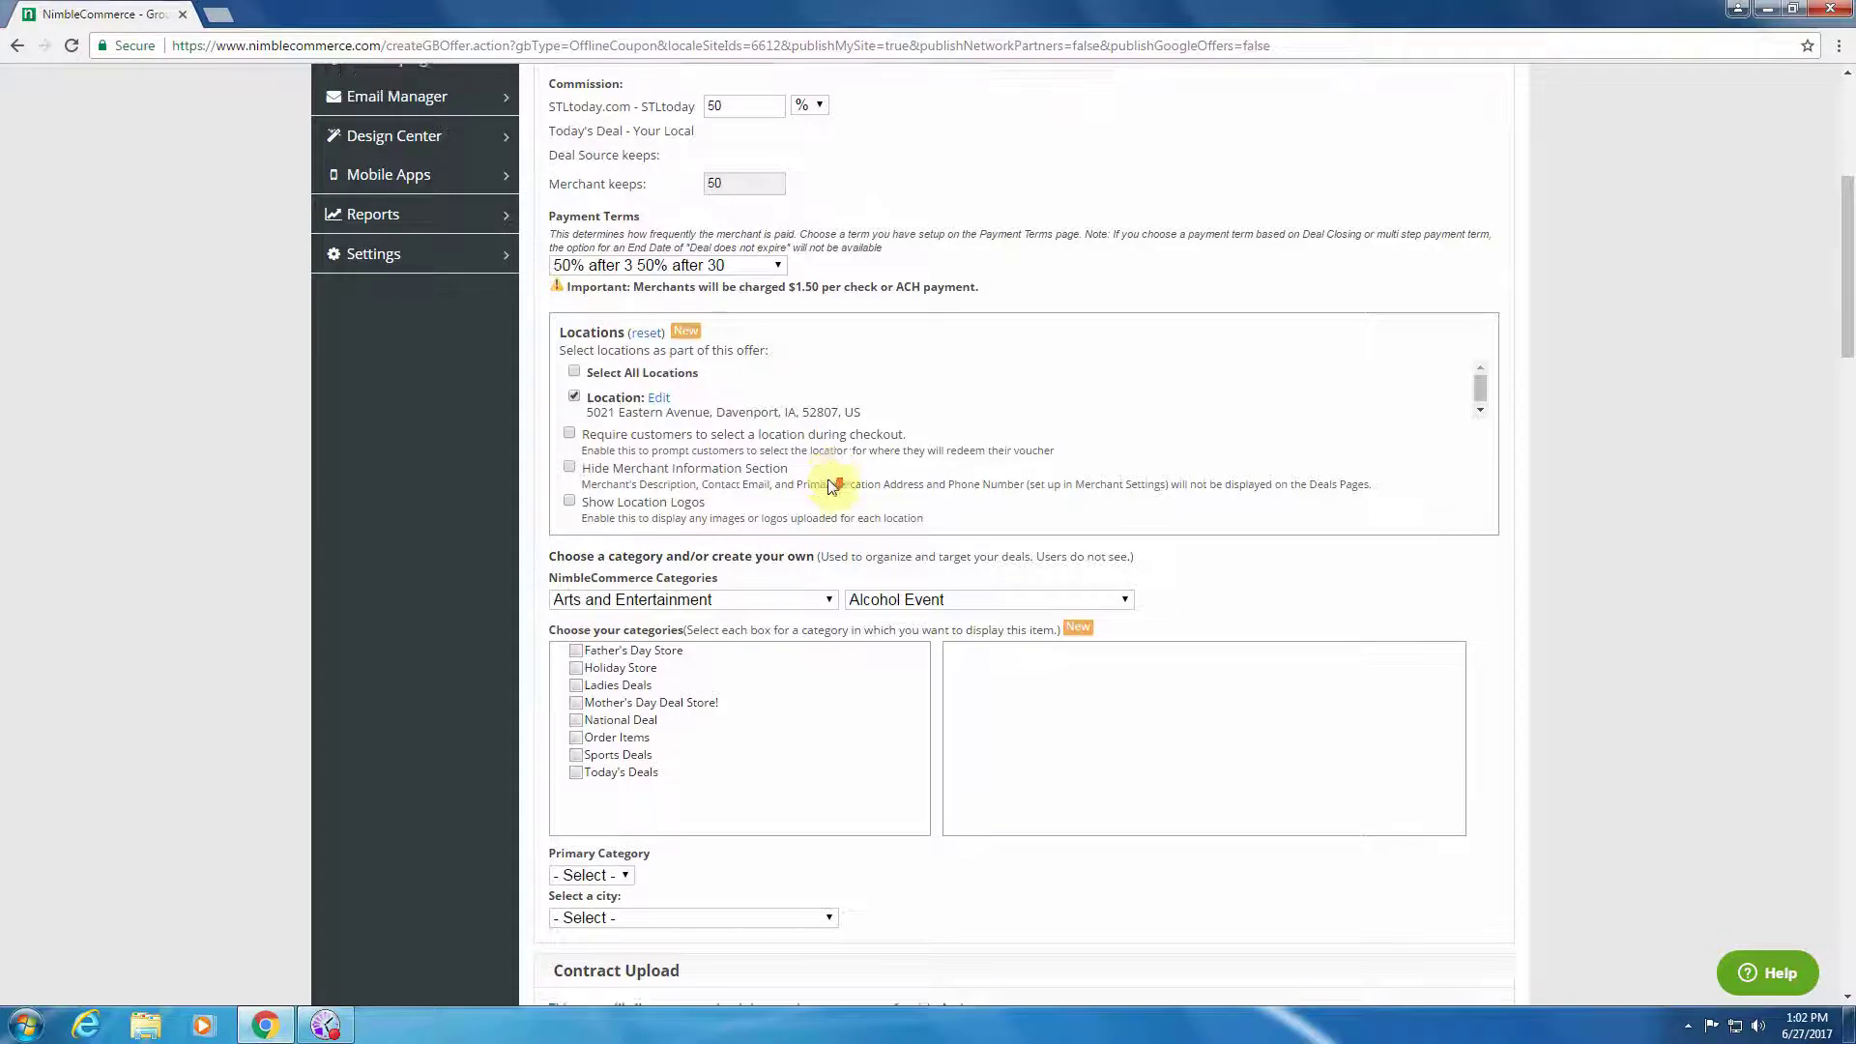
pyautogui.scroll(-1, 832, 486)
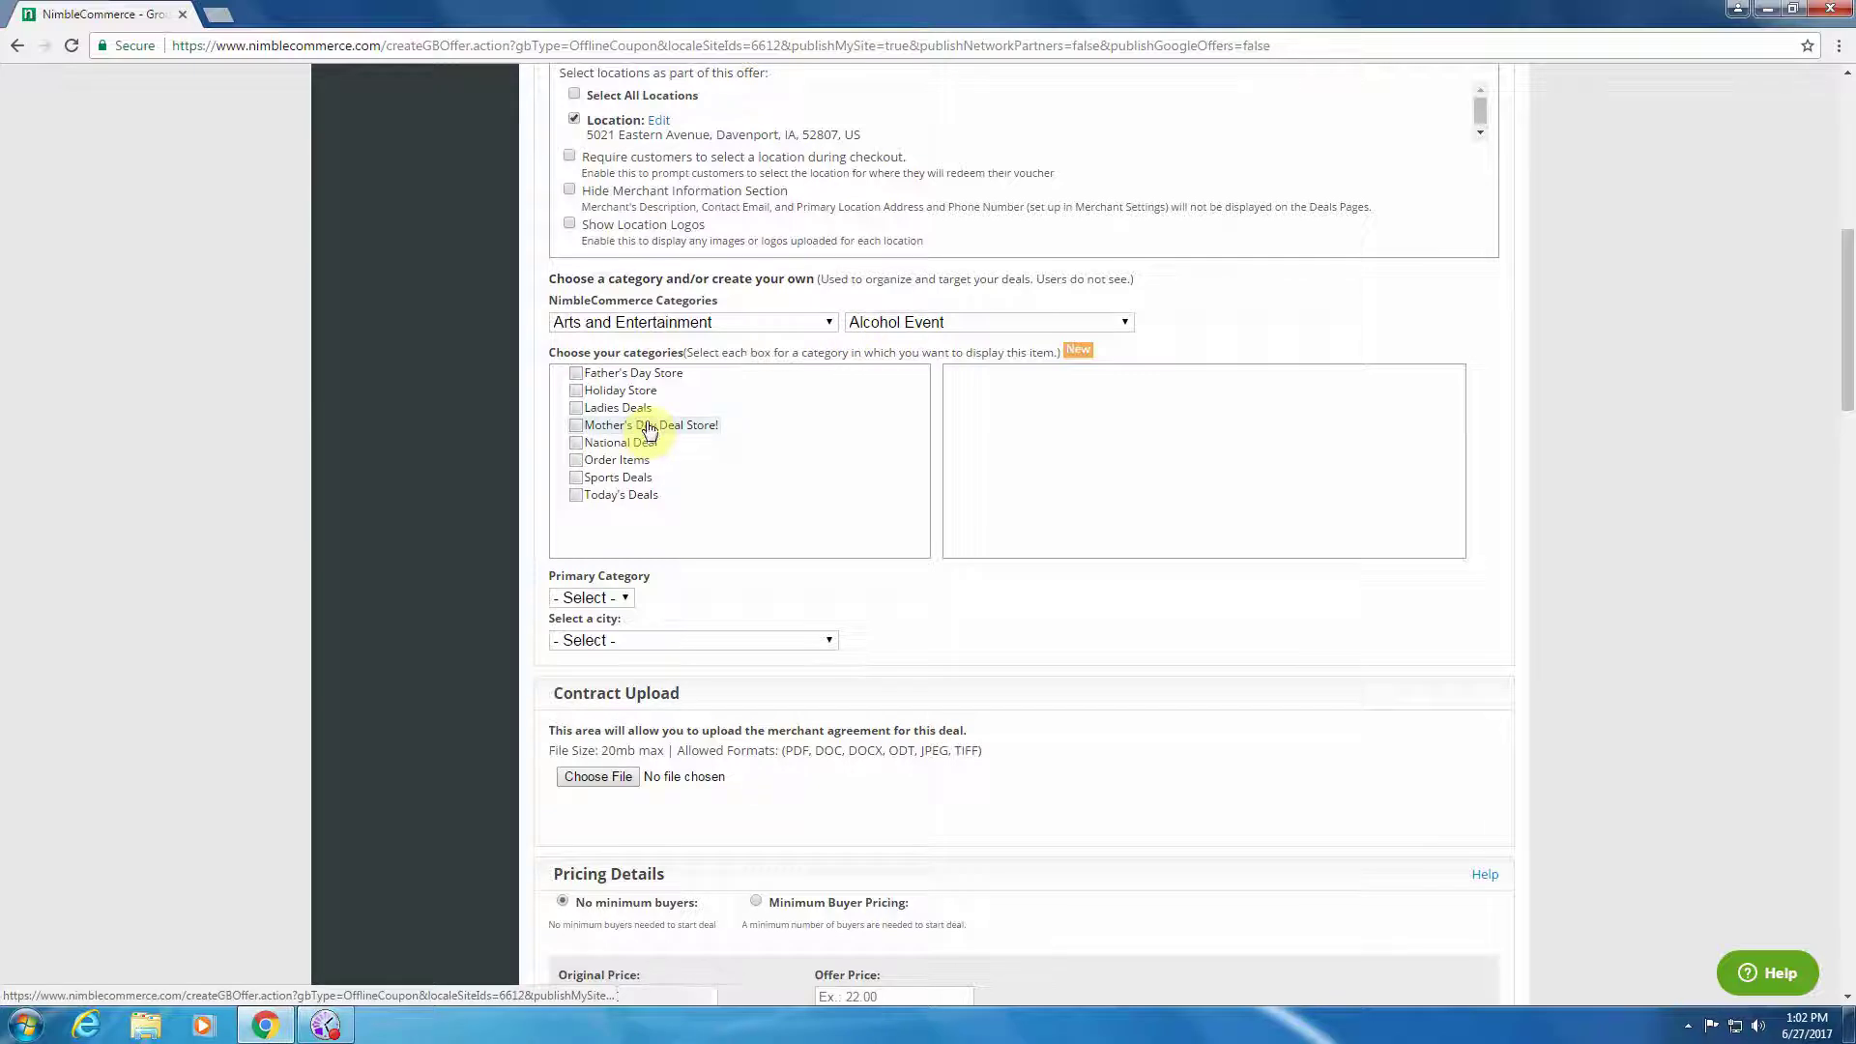
pyautogui.click(624, 443)
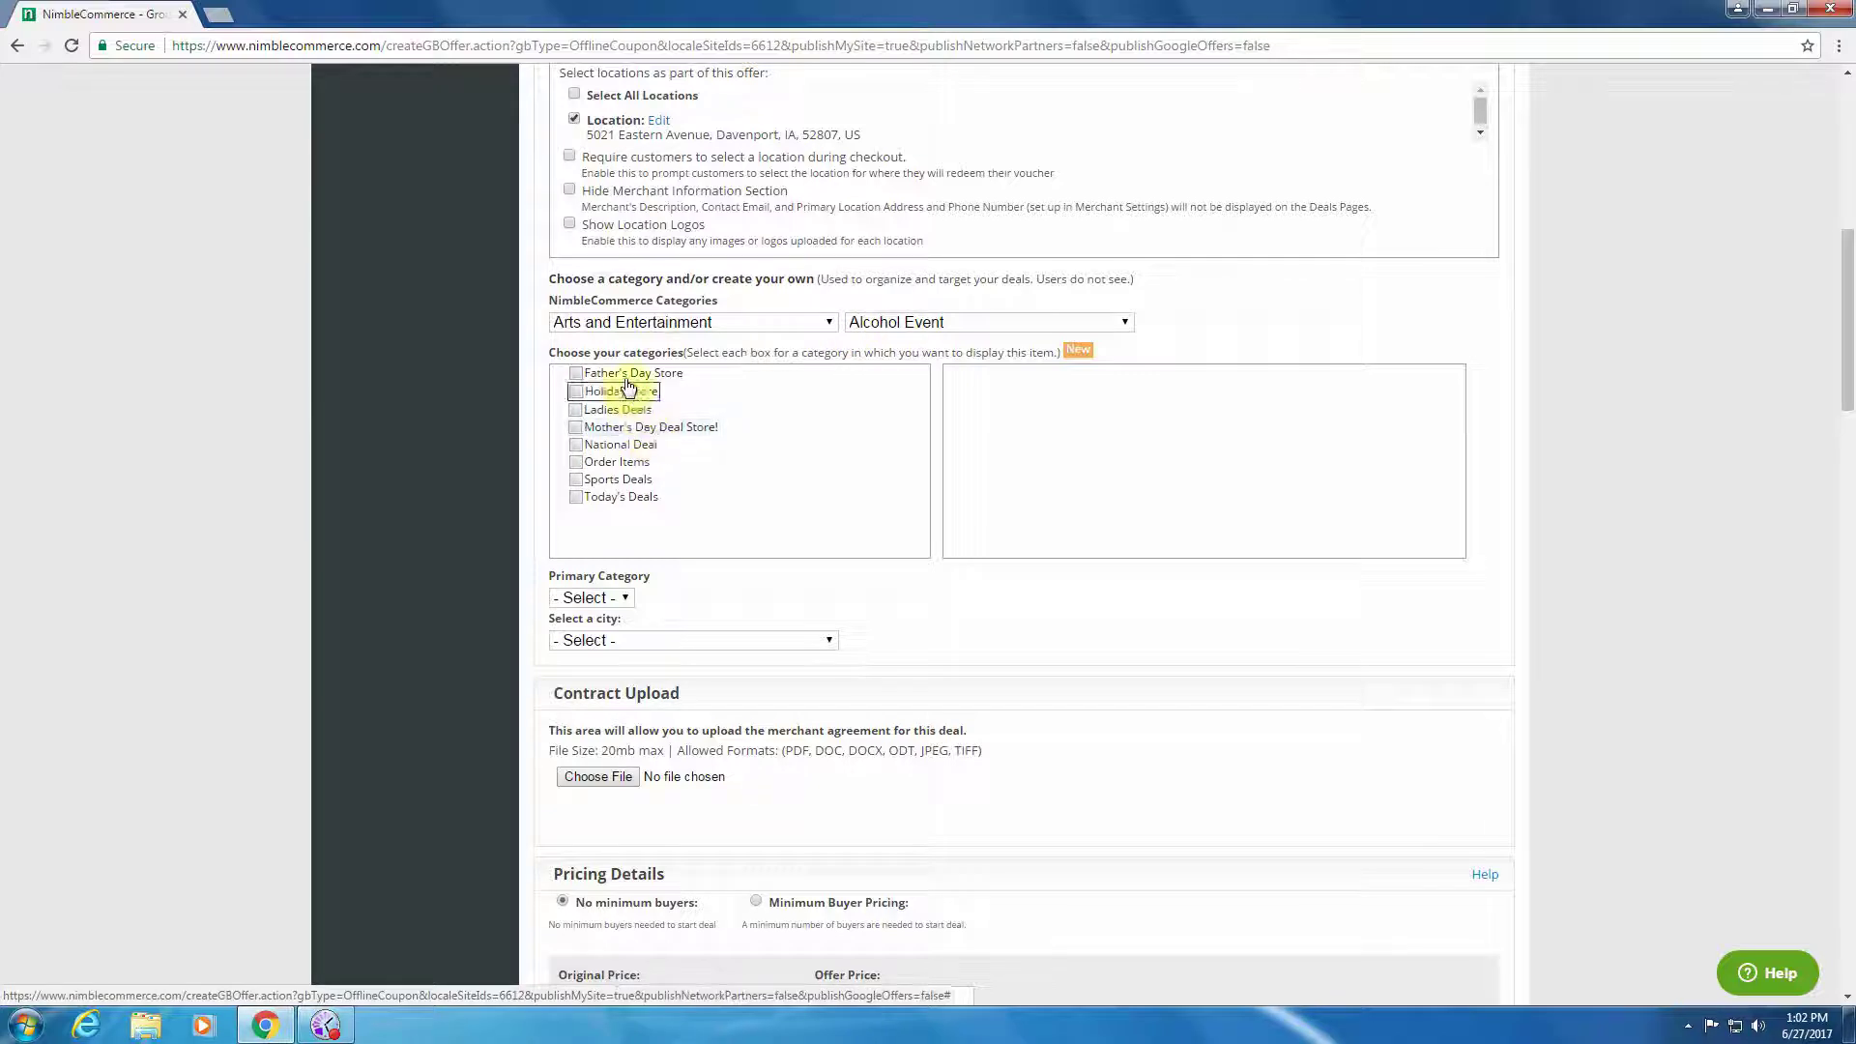
pyautogui.click(624, 498)
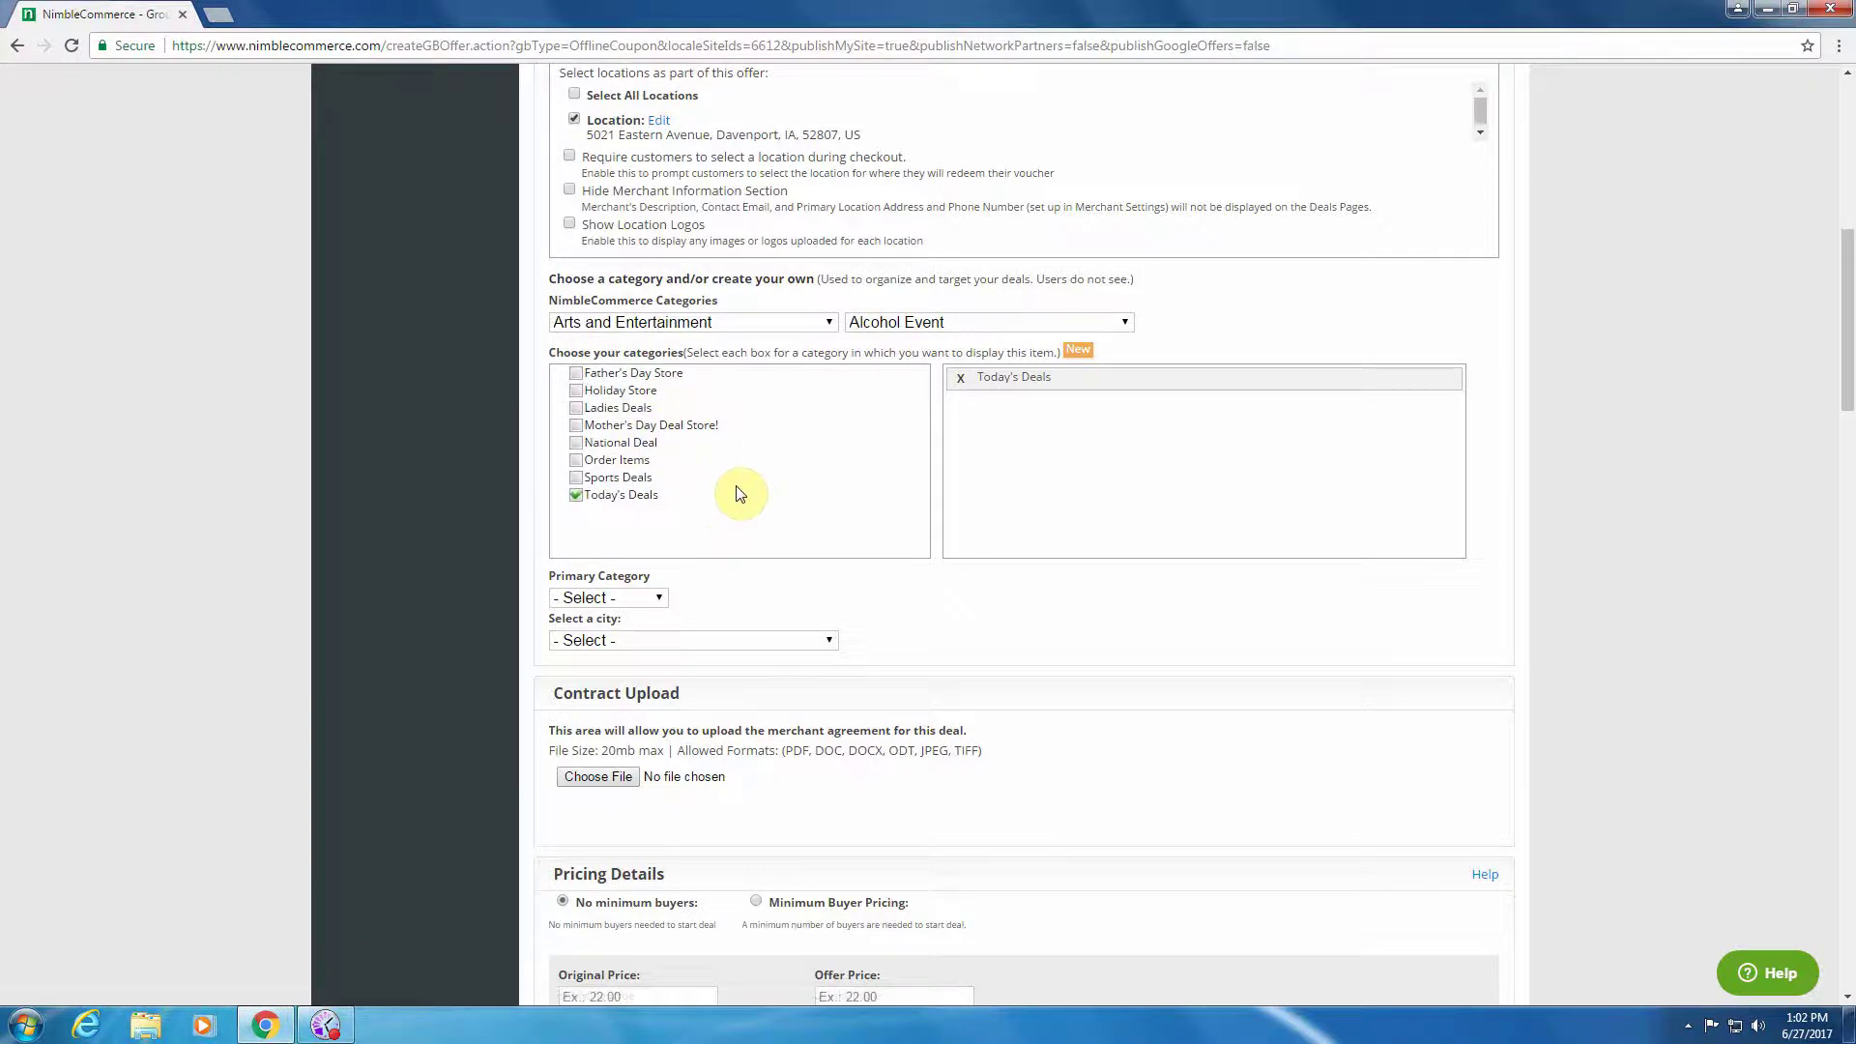
# Step: Set the offer's primary category to Today's Deals and its city to St. Louis
pyautogui.scroll(-1, 738, 484)
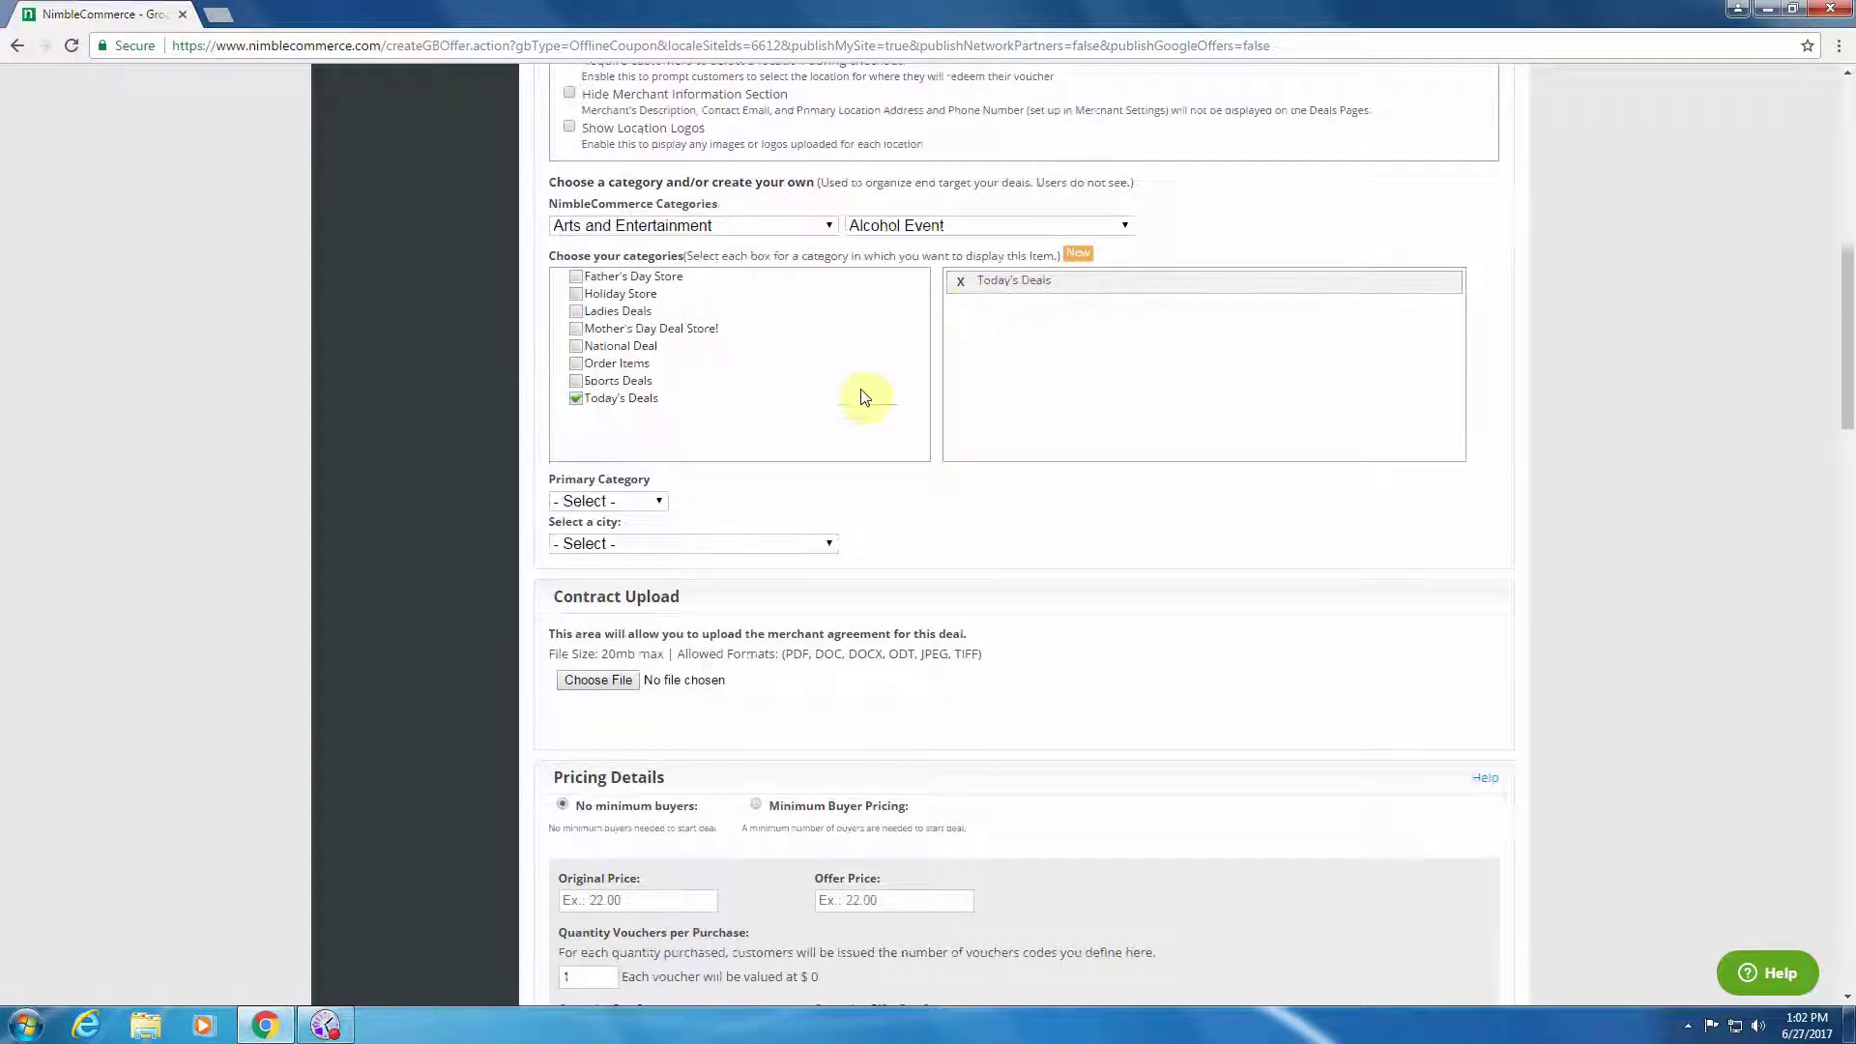
pyautogui.click(607, 502)
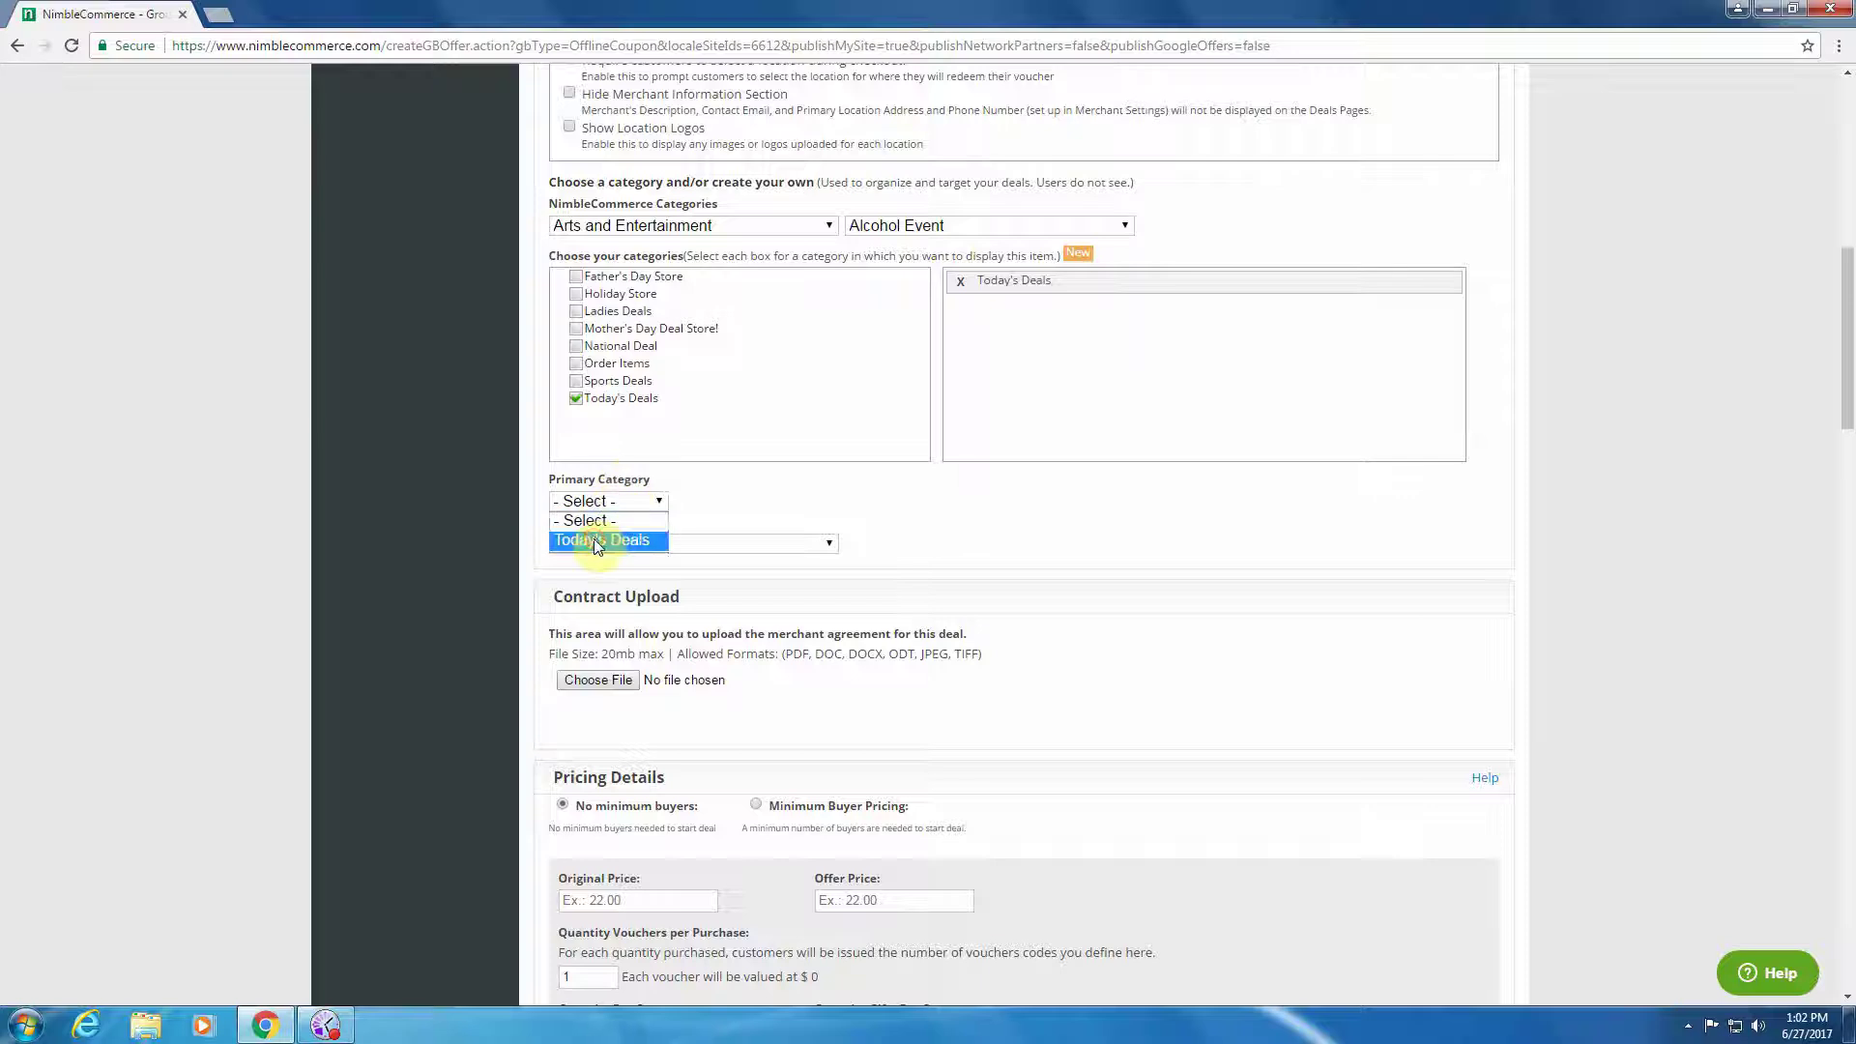
pyautogui.click(593, 539)
pyautogui.click(594, 543)
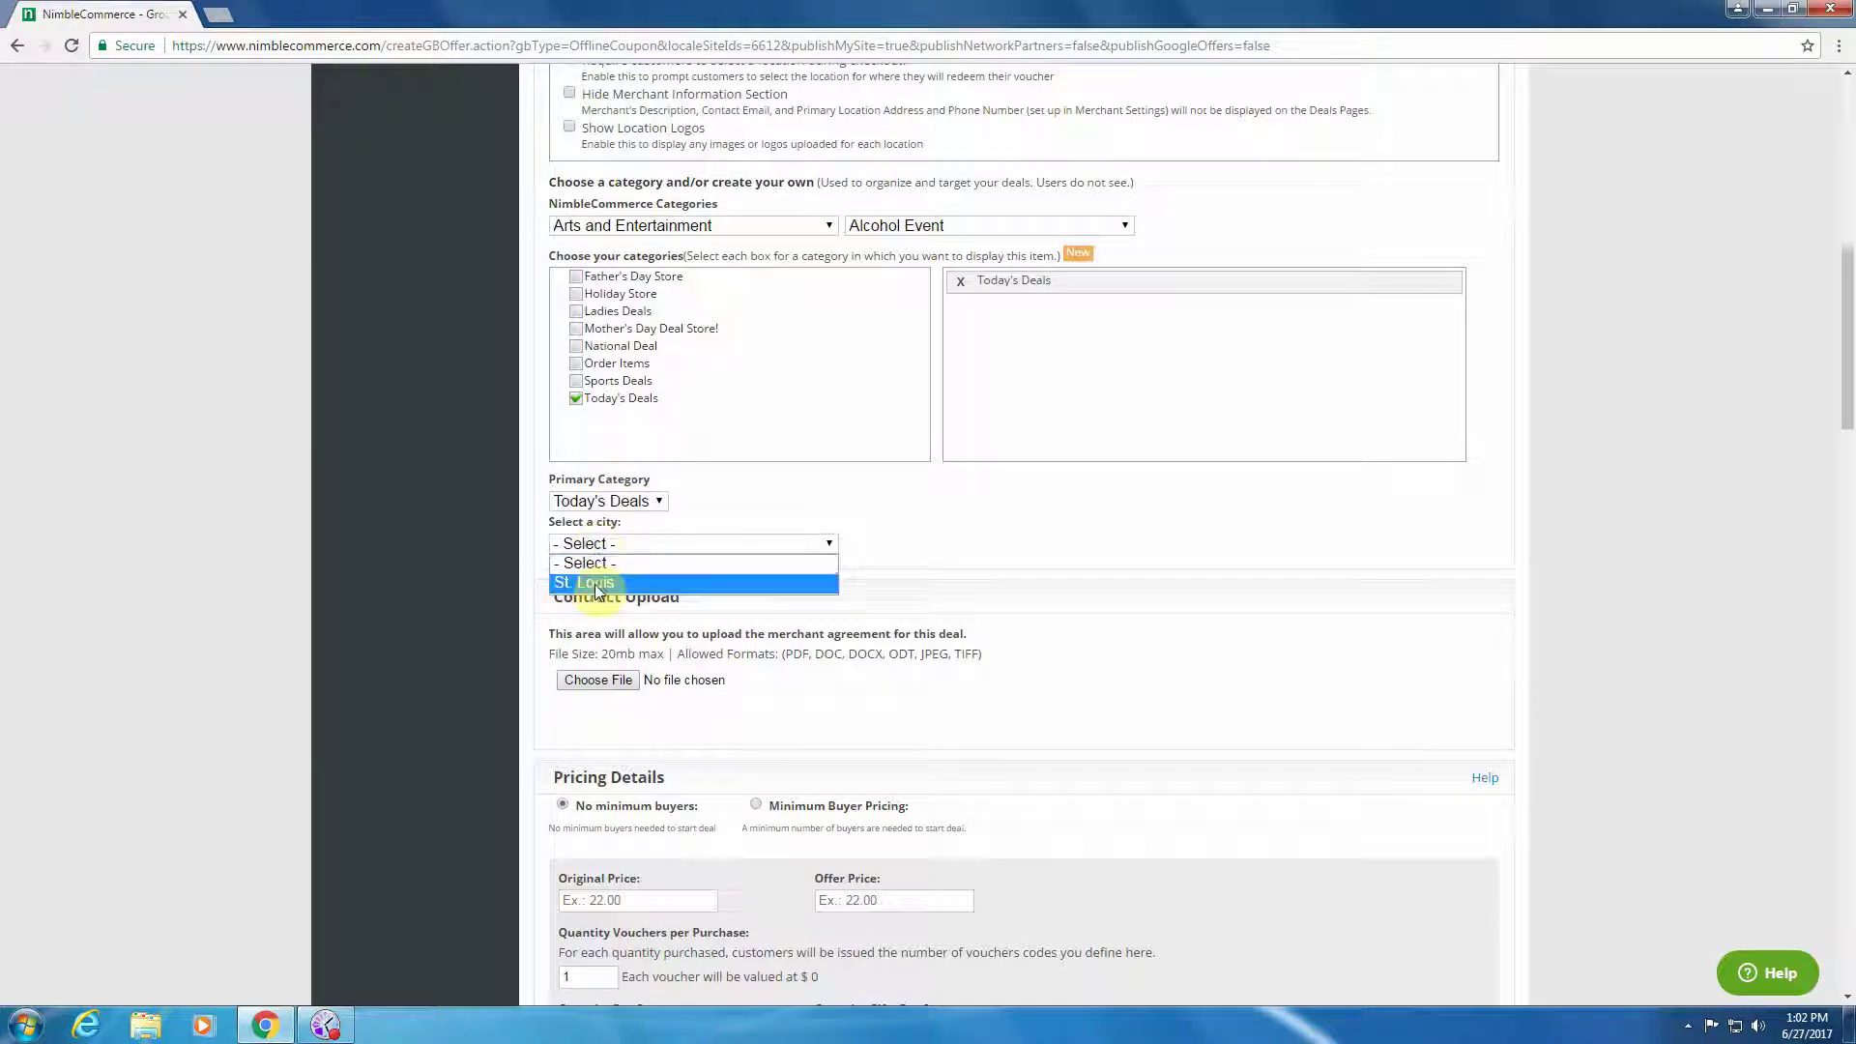
pyautogui.click(595, 584)
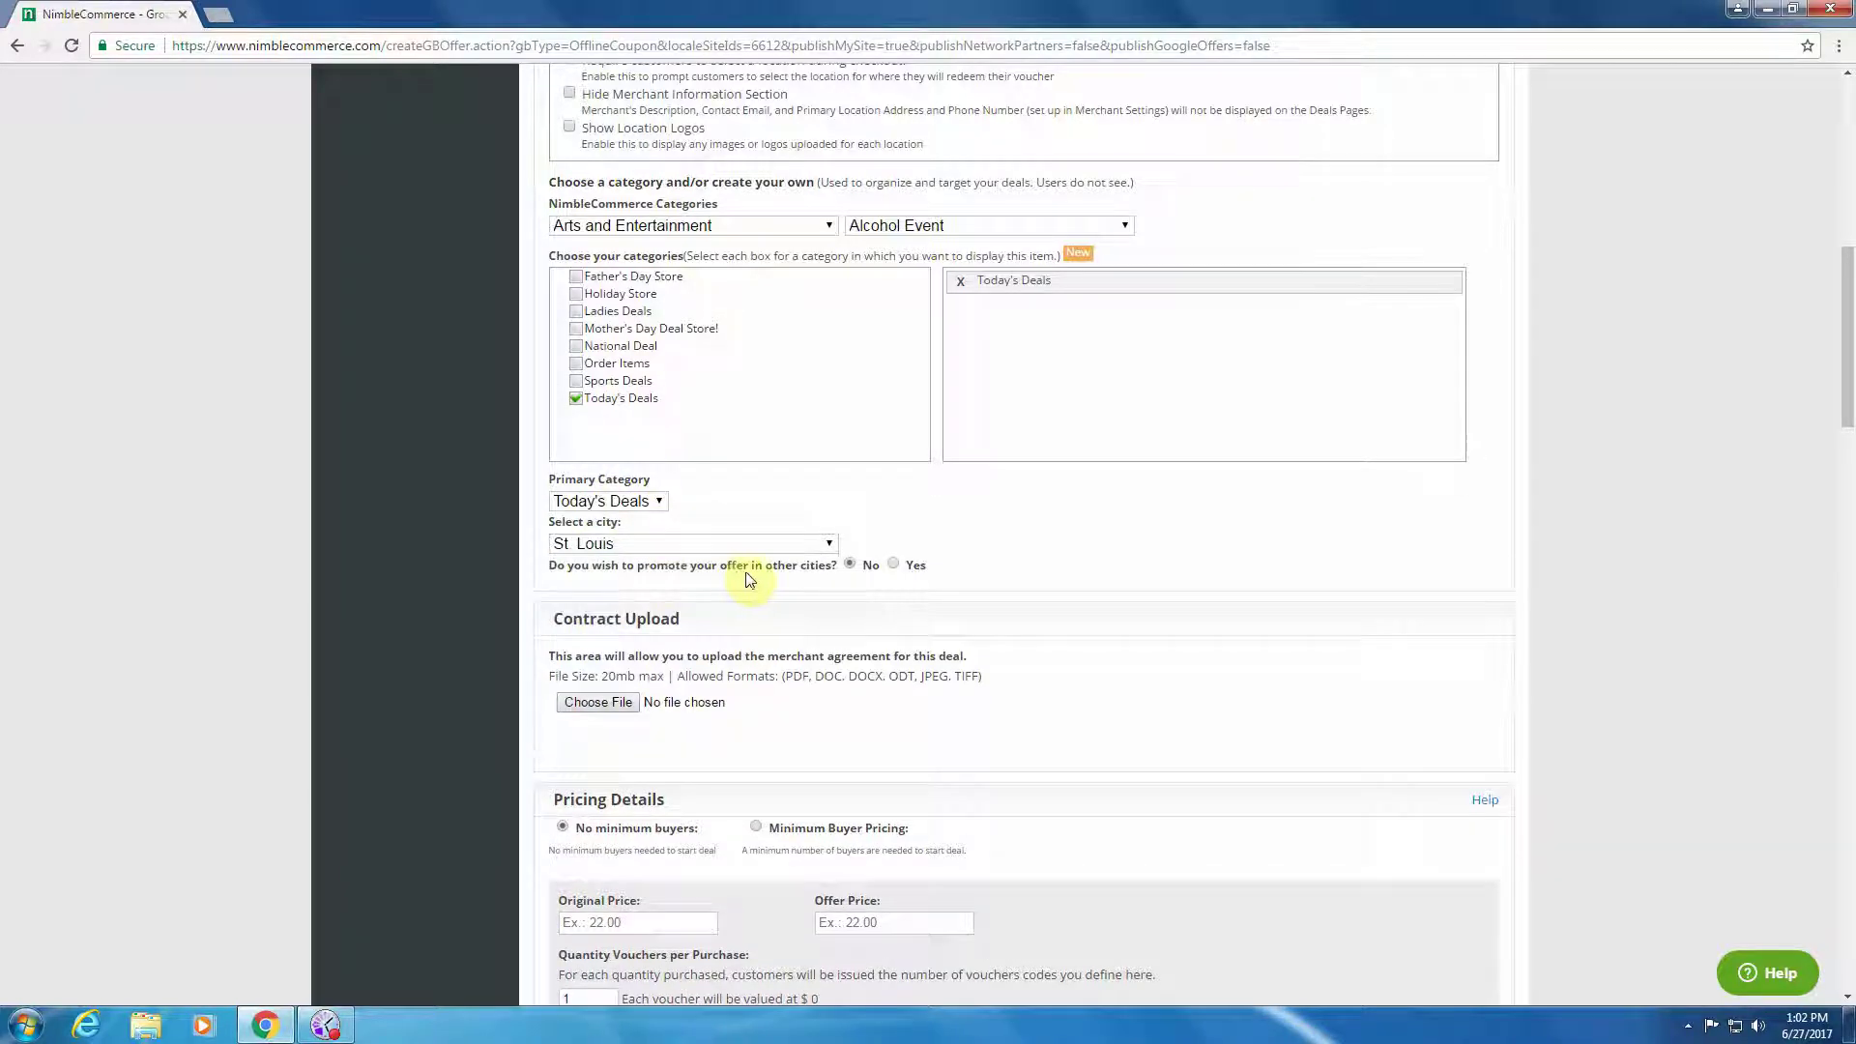
# Step: Set the offer's original price to 20 and its offer price to 10 in the pricing details
pyautogui.scroll(-3, 944, 615)
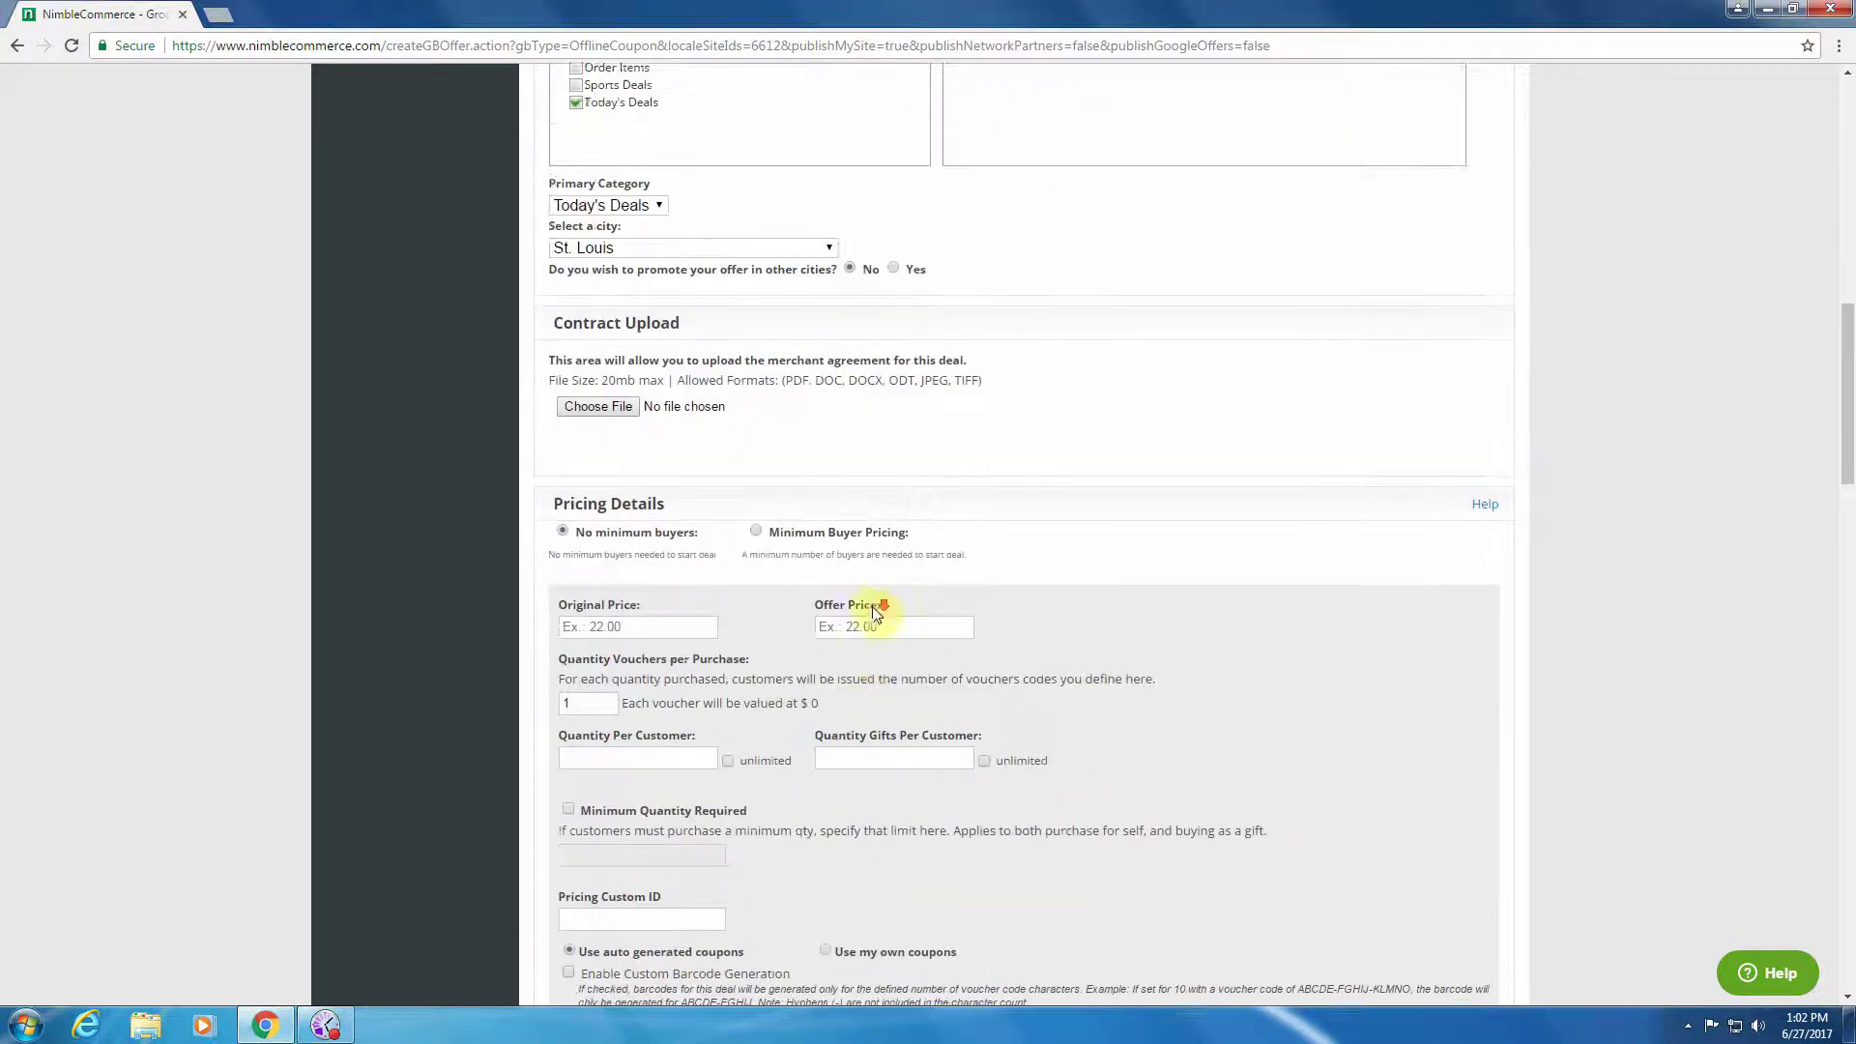
pyautogui.scroll(-3, 875, 609)
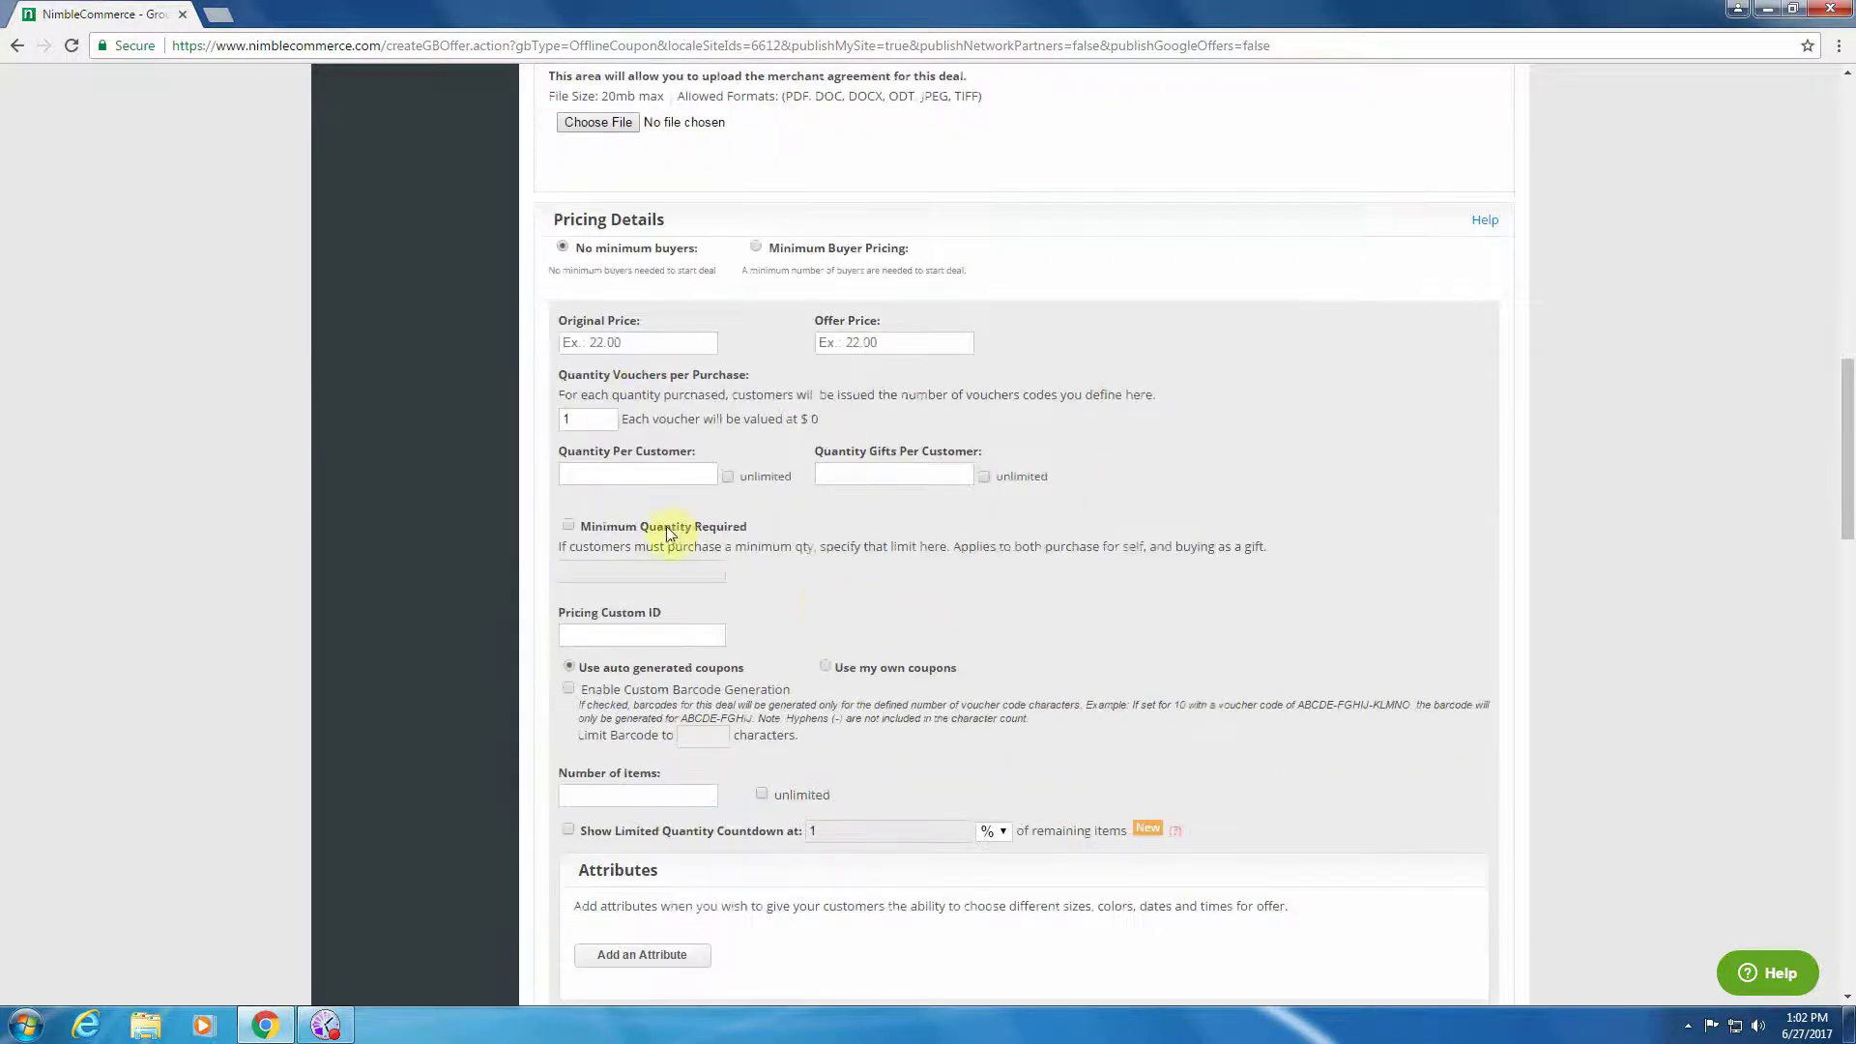
pyautogui.click(603, 350)
pyautogui.write('20')
pyautogui.click(920, 337)
pyautogui.write('10')
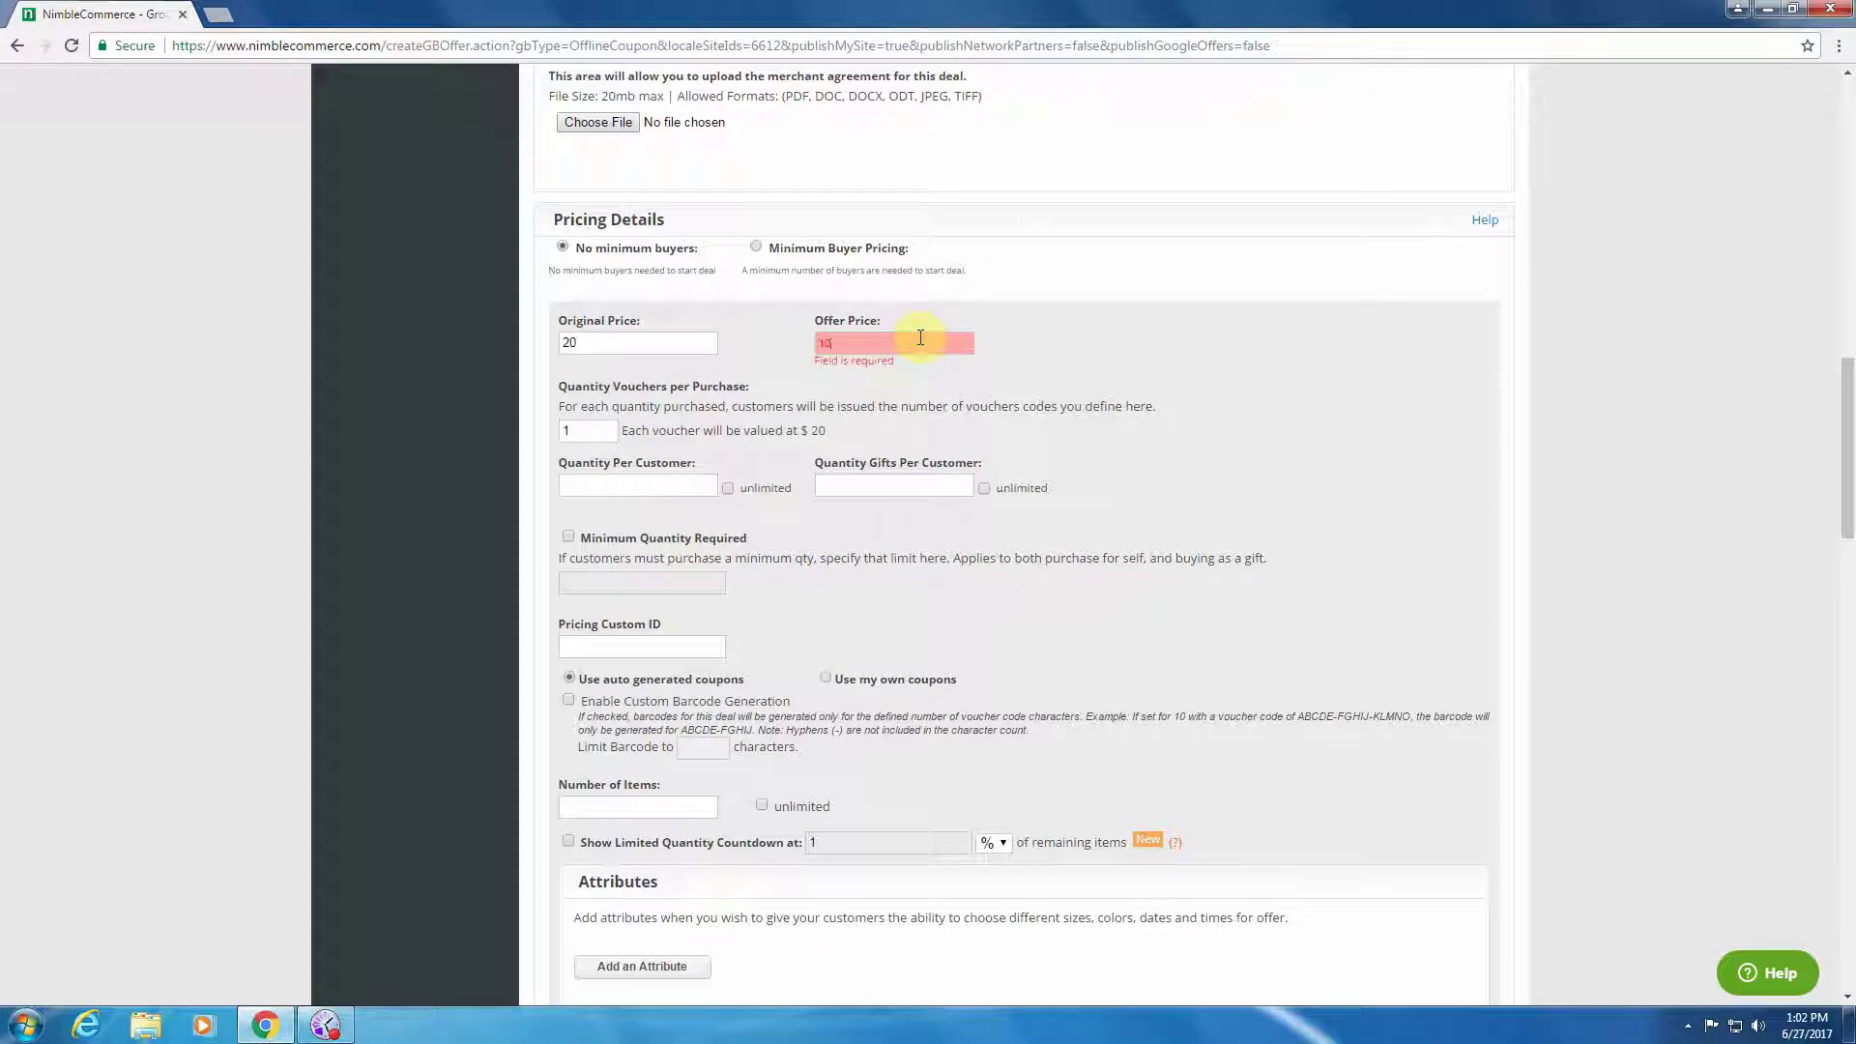
pyautogui.click(1064, 385)
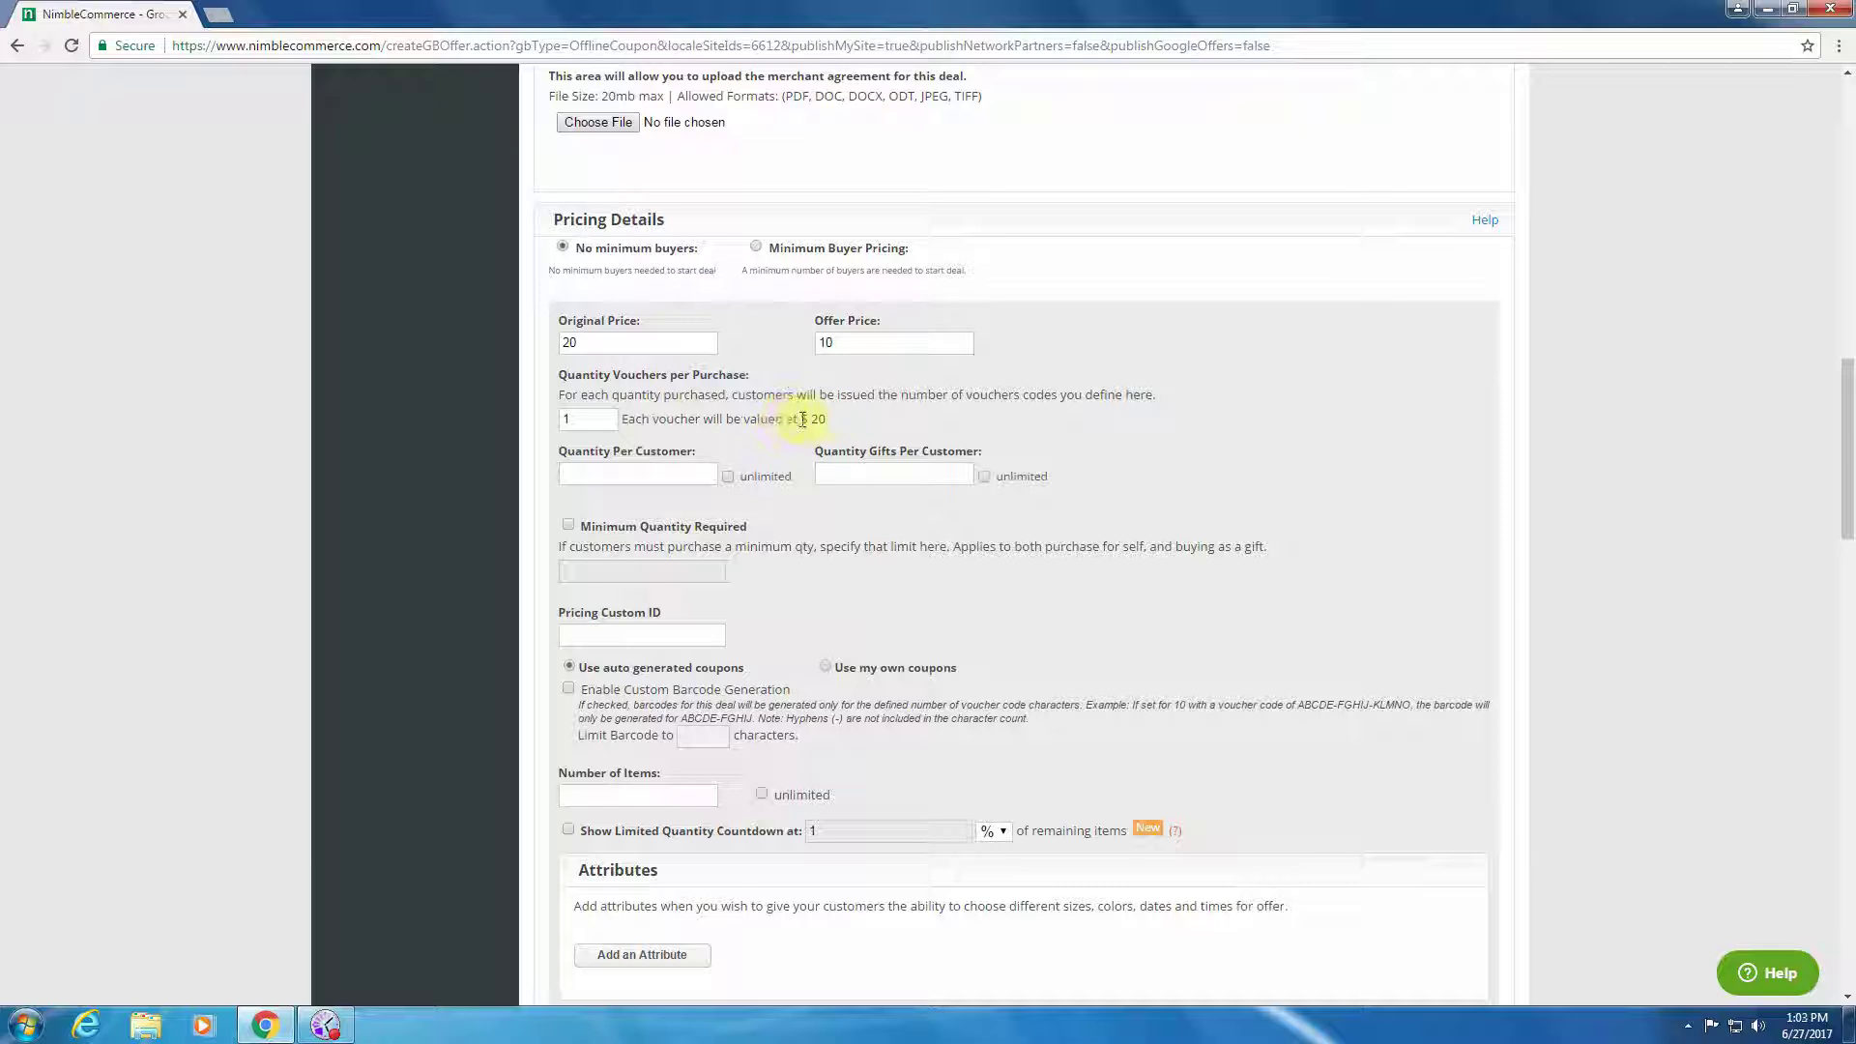
# Step: Keep one voucher per purchase and limit both the quantity and the gift quantity per customer to 1
pyautogui.click(598, 414)
pyautogui.press('BackSpace')
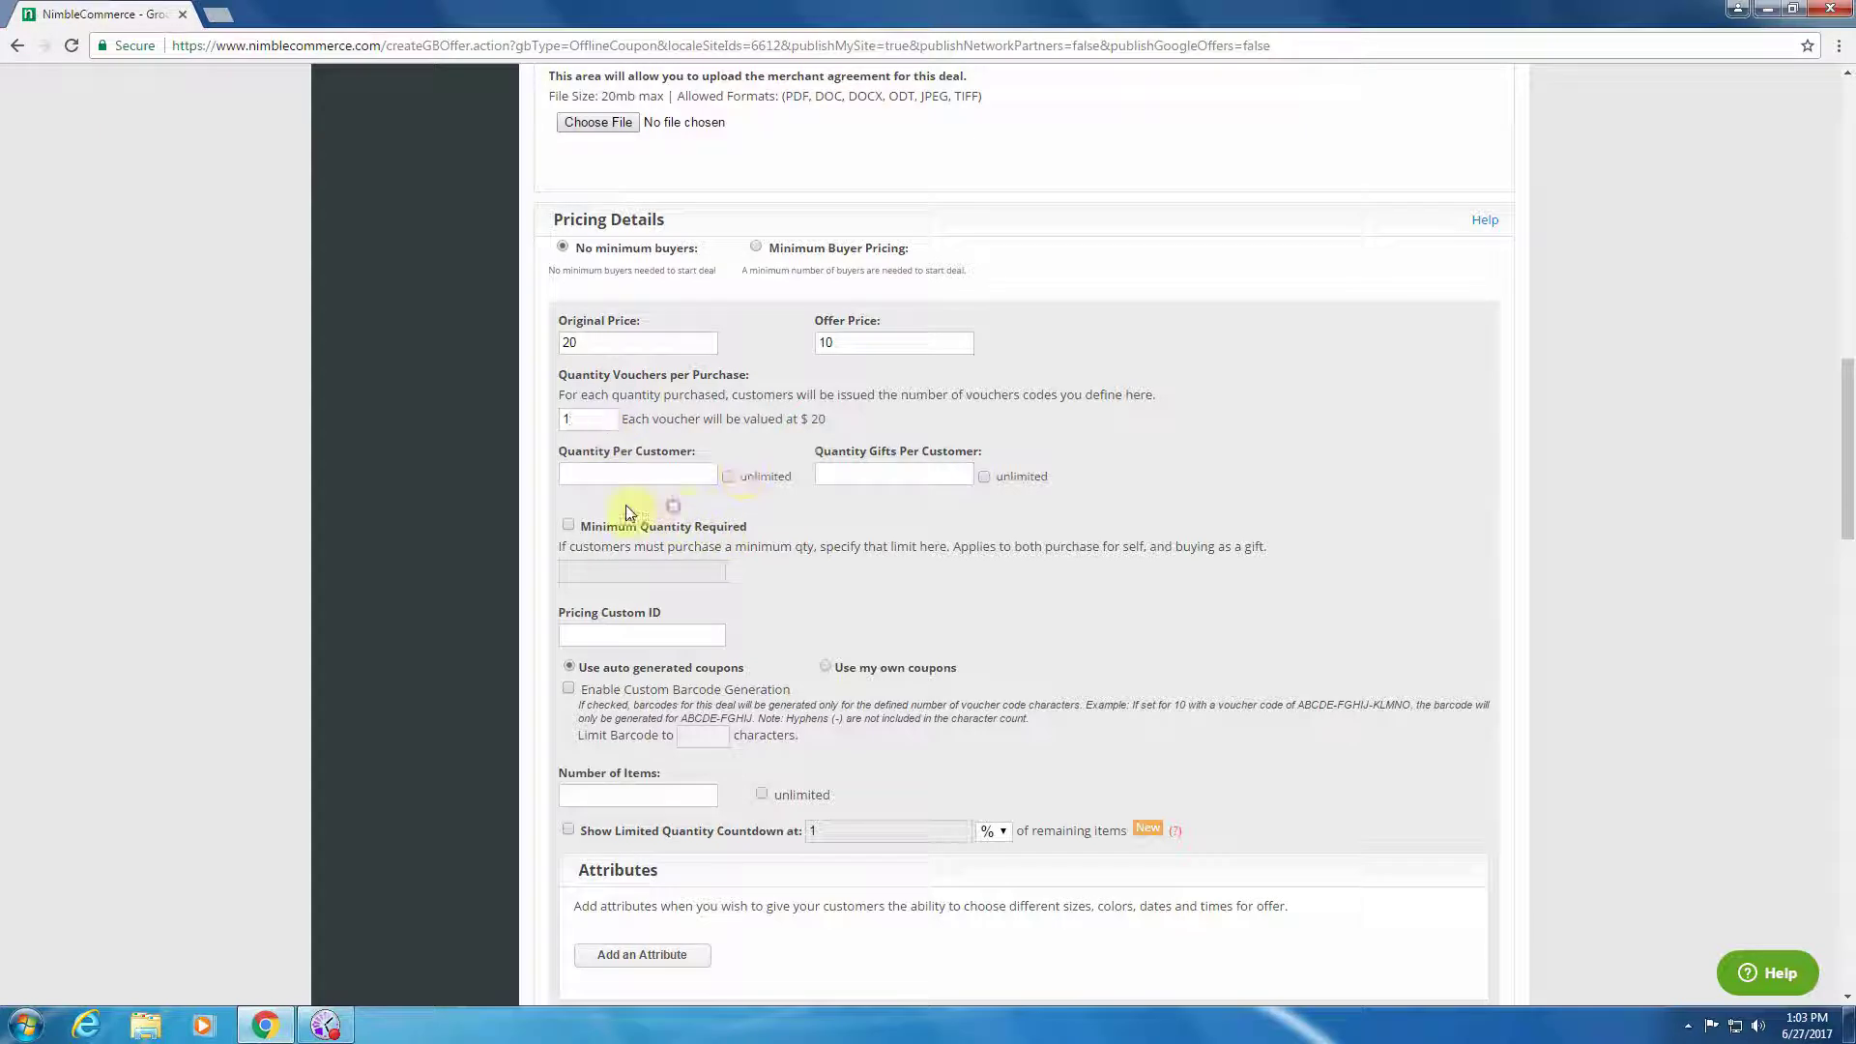
pyautogui.click(578, 472)
pyautogui.click(682, 478)
pyautogui.write('1')
pyautogui.click(881, 471)
pyautogui.write('1')
# Step: Make the number of items available for the offer unlimited, keeping auto-generated coupons
pyautogui.scroll(-2, 836, 514)
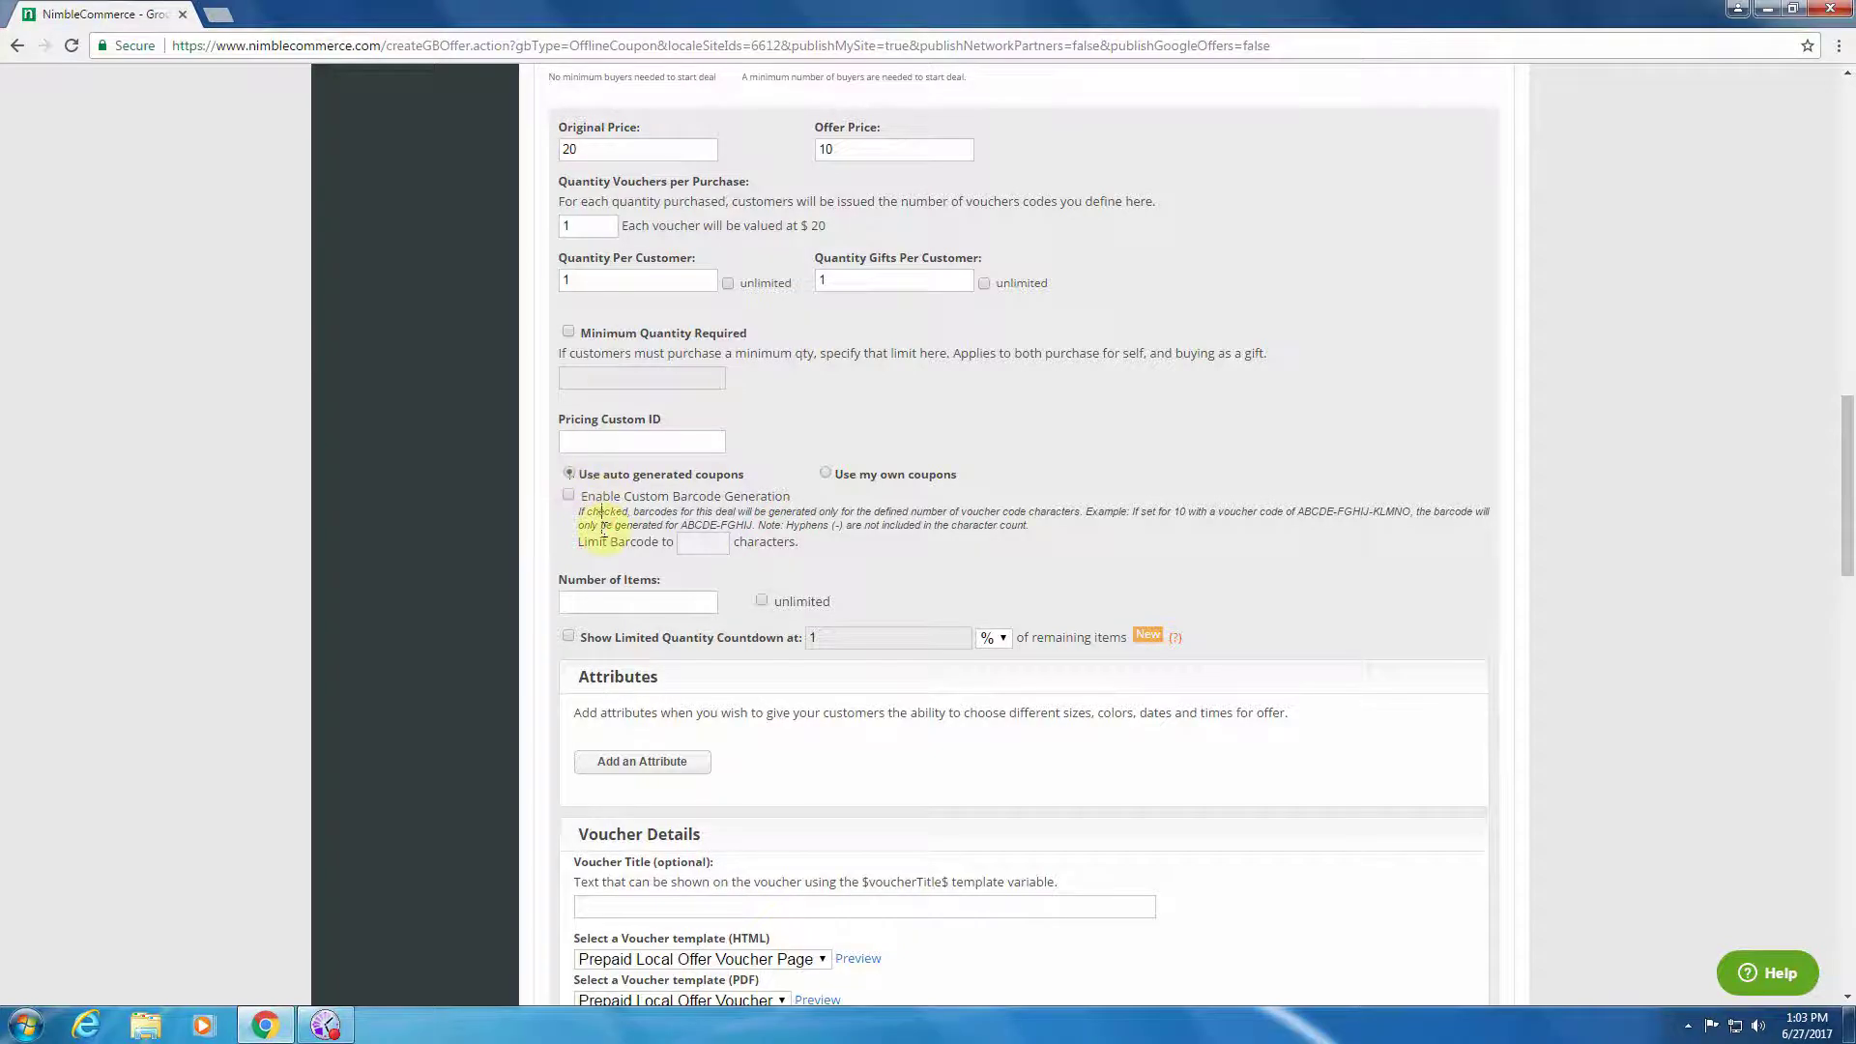
pyautogui.scroll(-1, 590, 527)
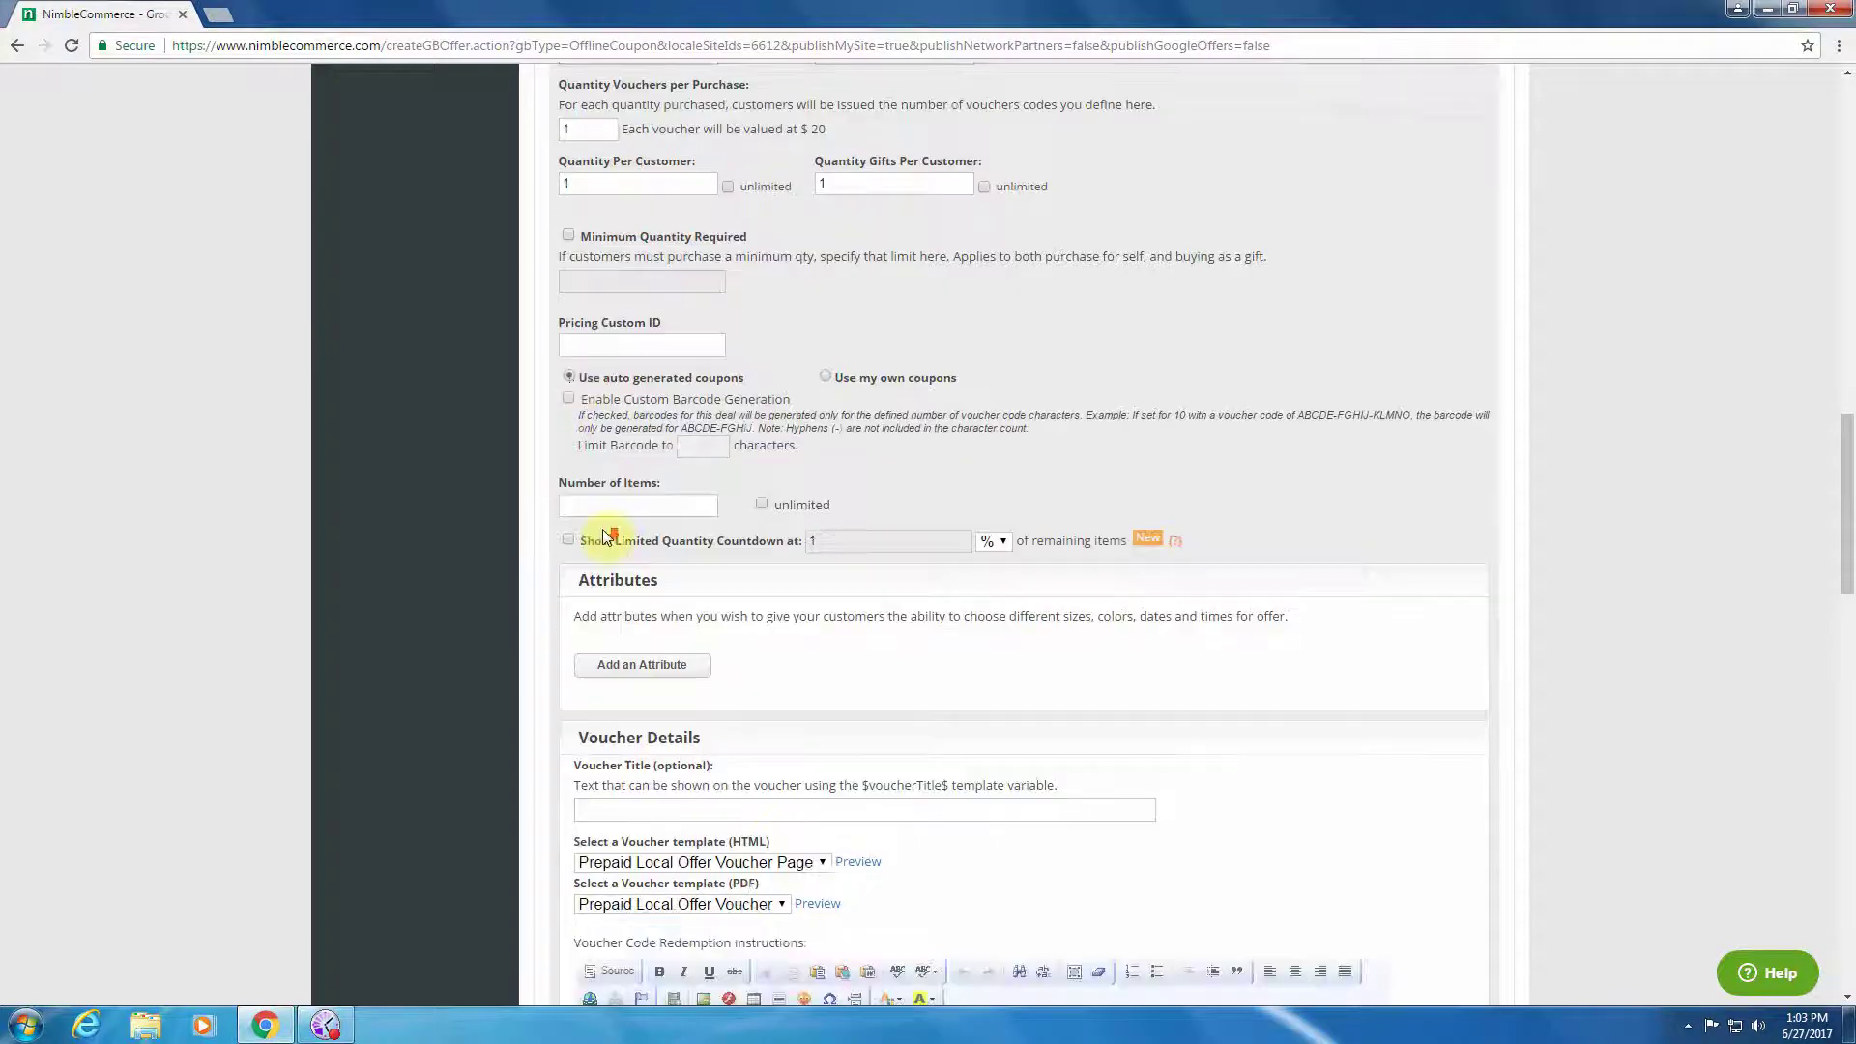
pyautogui.click(688, 505)
pyautogui.click(762, 505)
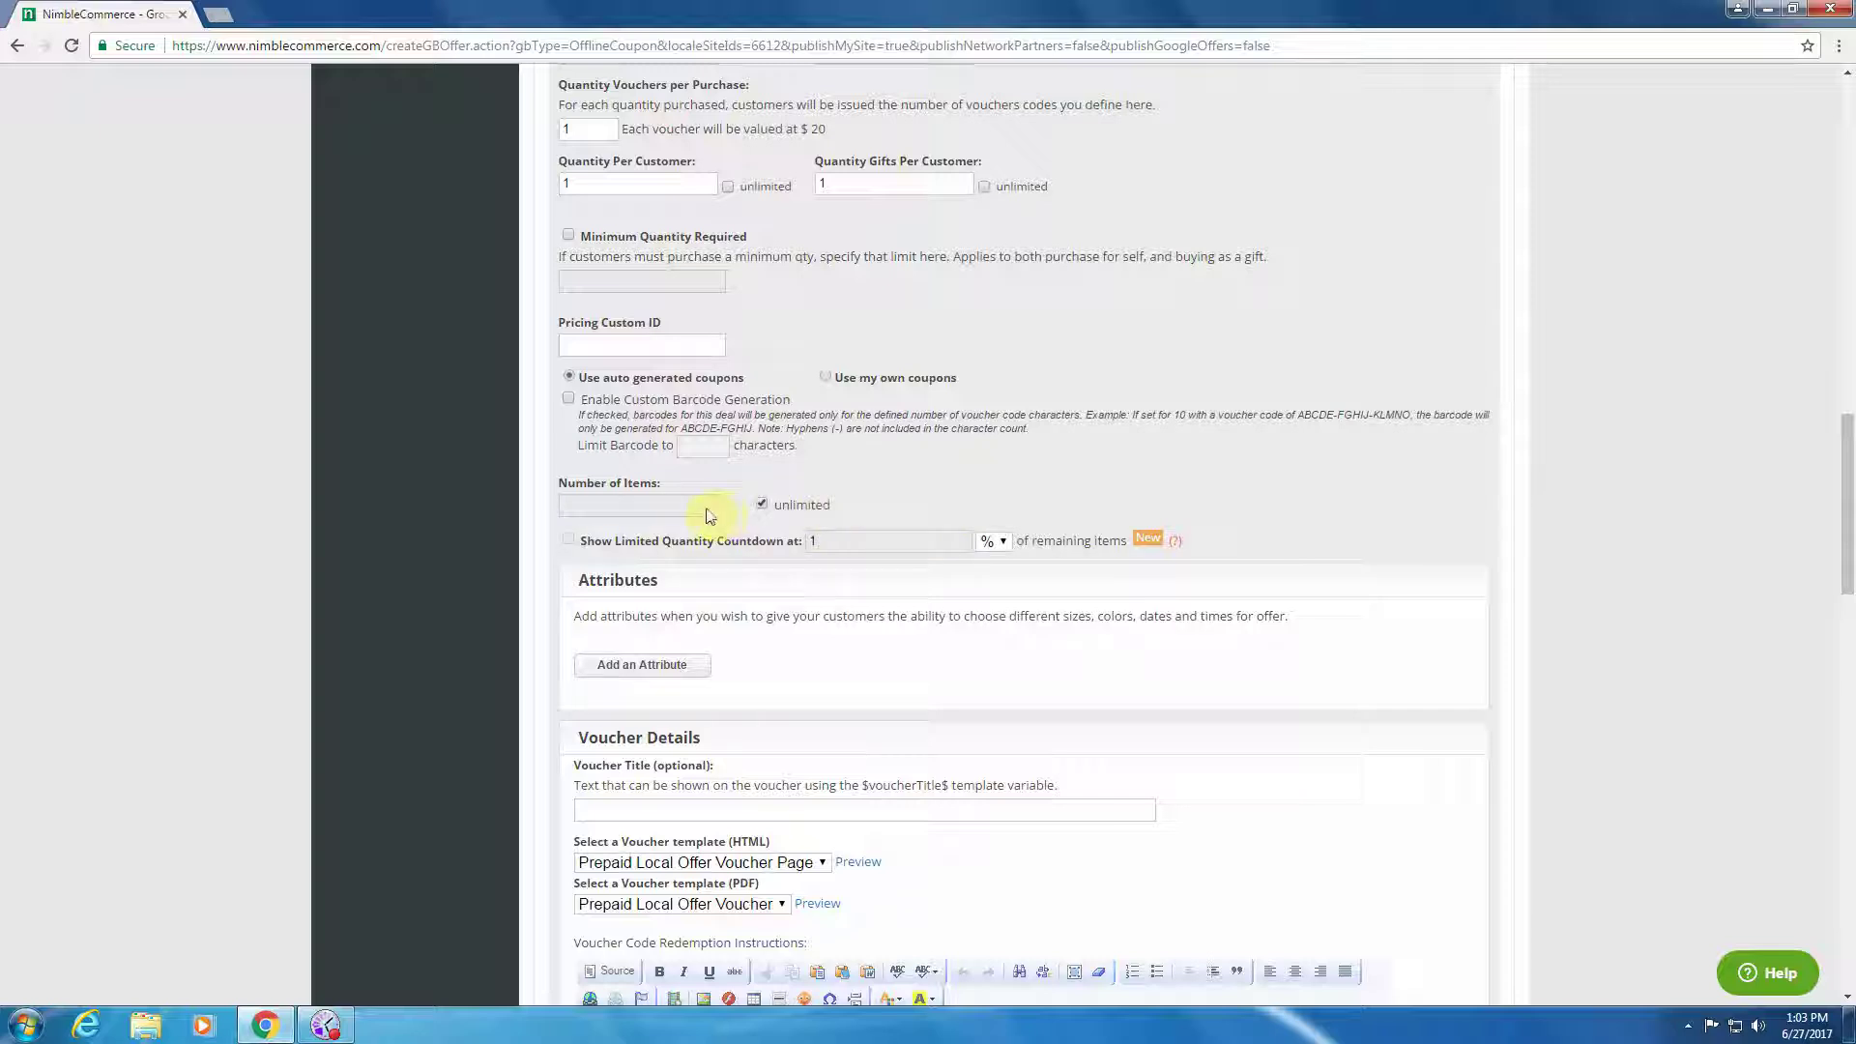
# Step: Title the voucher "$20 coupon for $10 -" followed by the test merchant's name
pyautogui.scroll(-1, 763, 512)
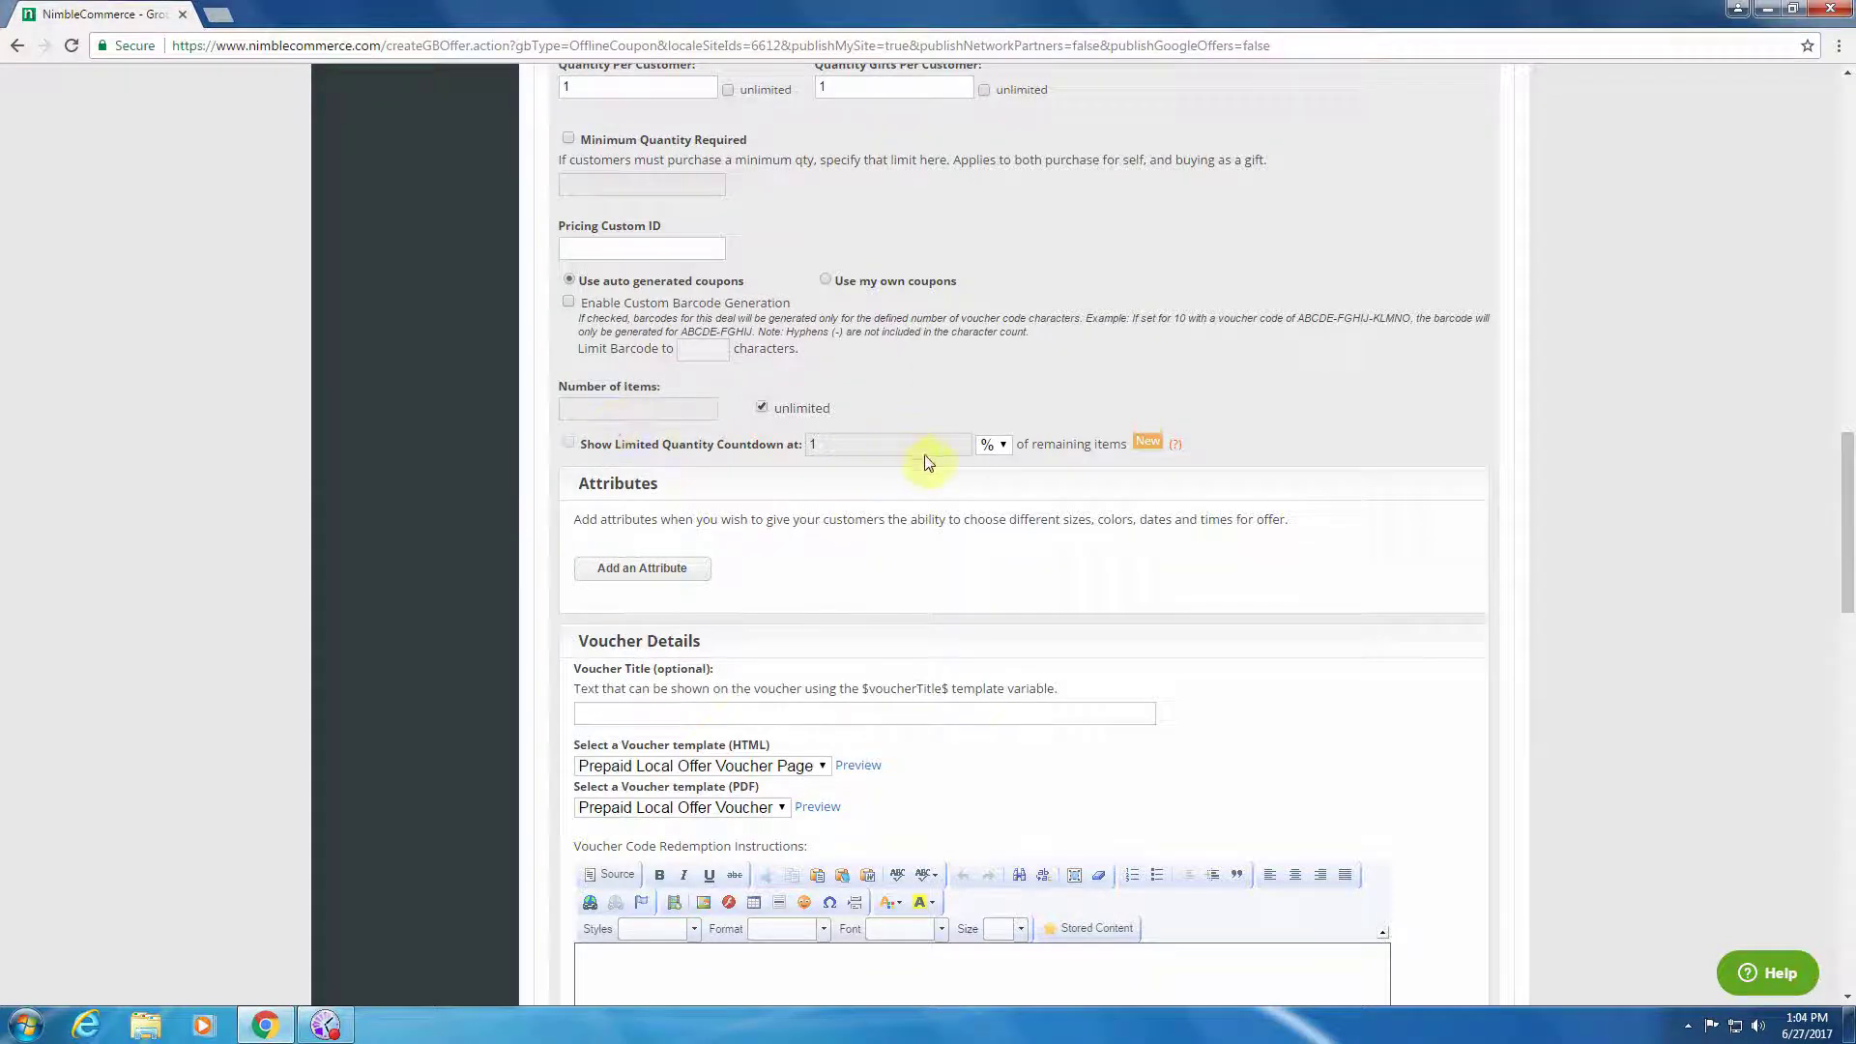
pyautogui.scroll(-2, 928, 466)
pyautogui.scroll(-1, 1010, 480)
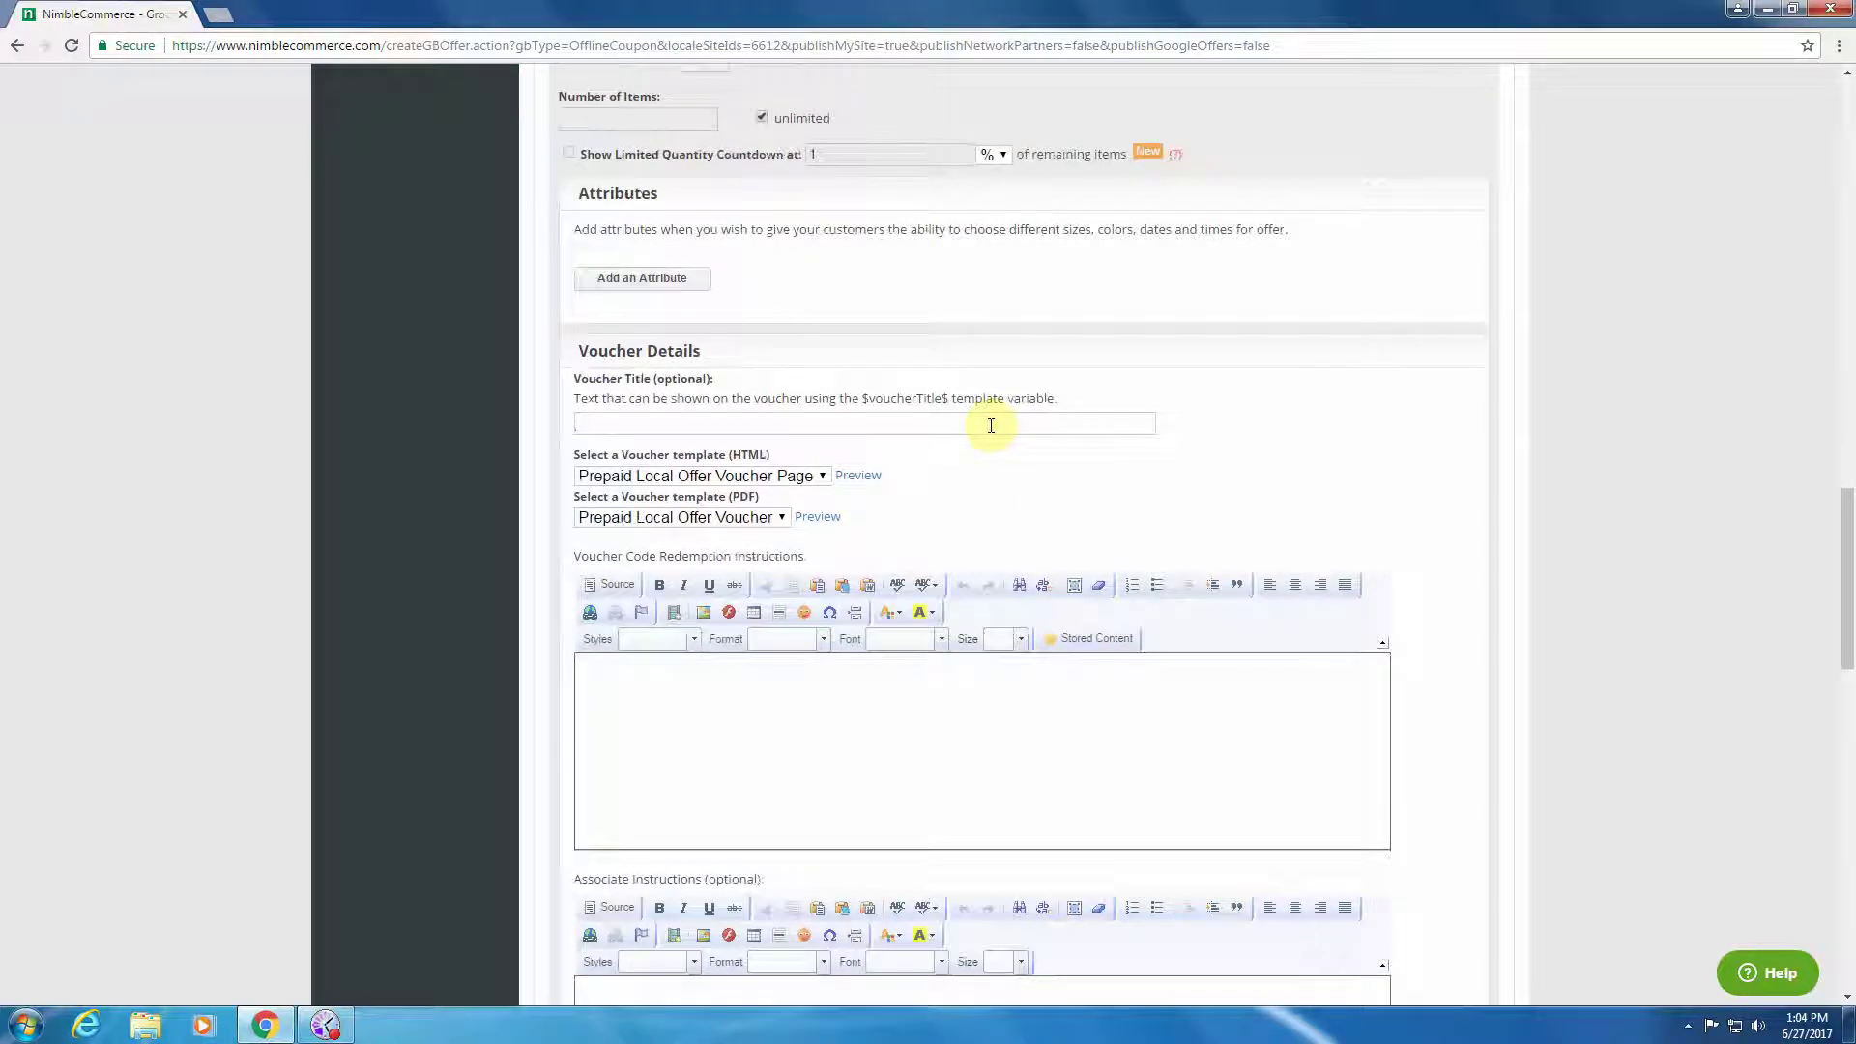
pyautogui.write('$20 coupon for $10 -')
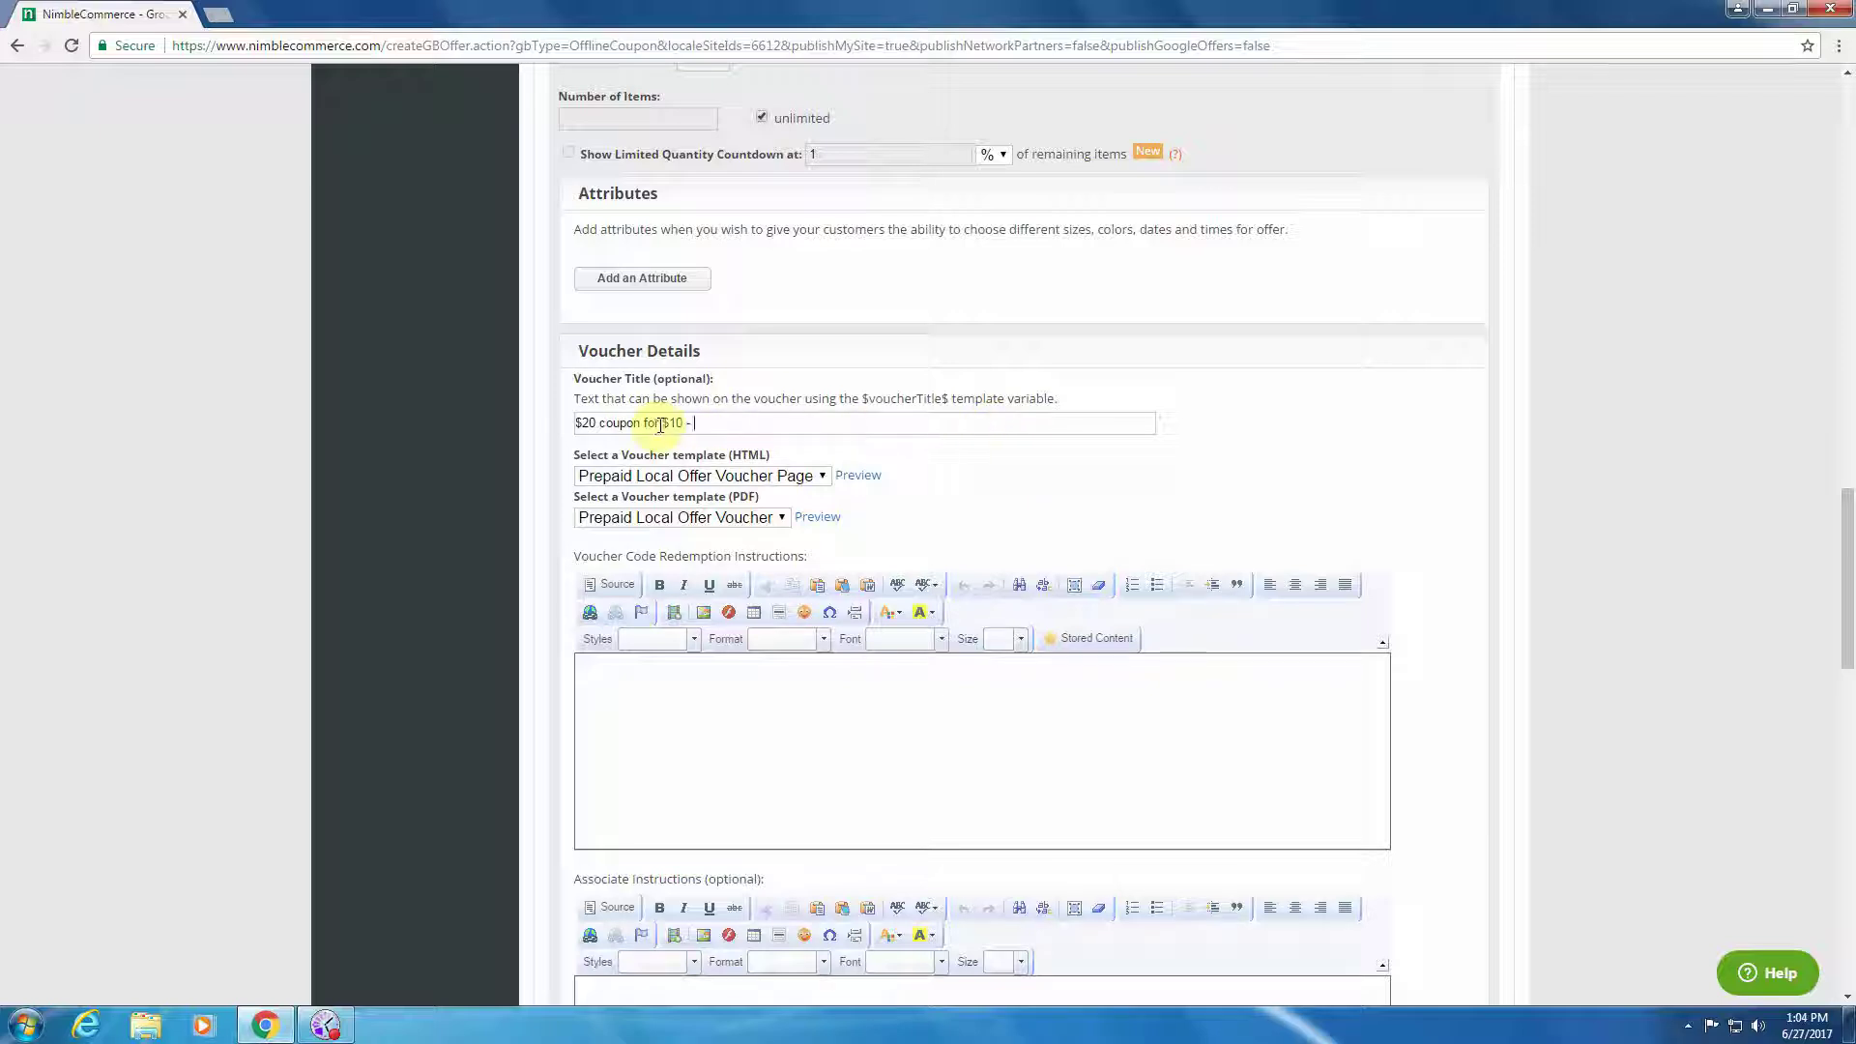
pyautogui.write("'s test")
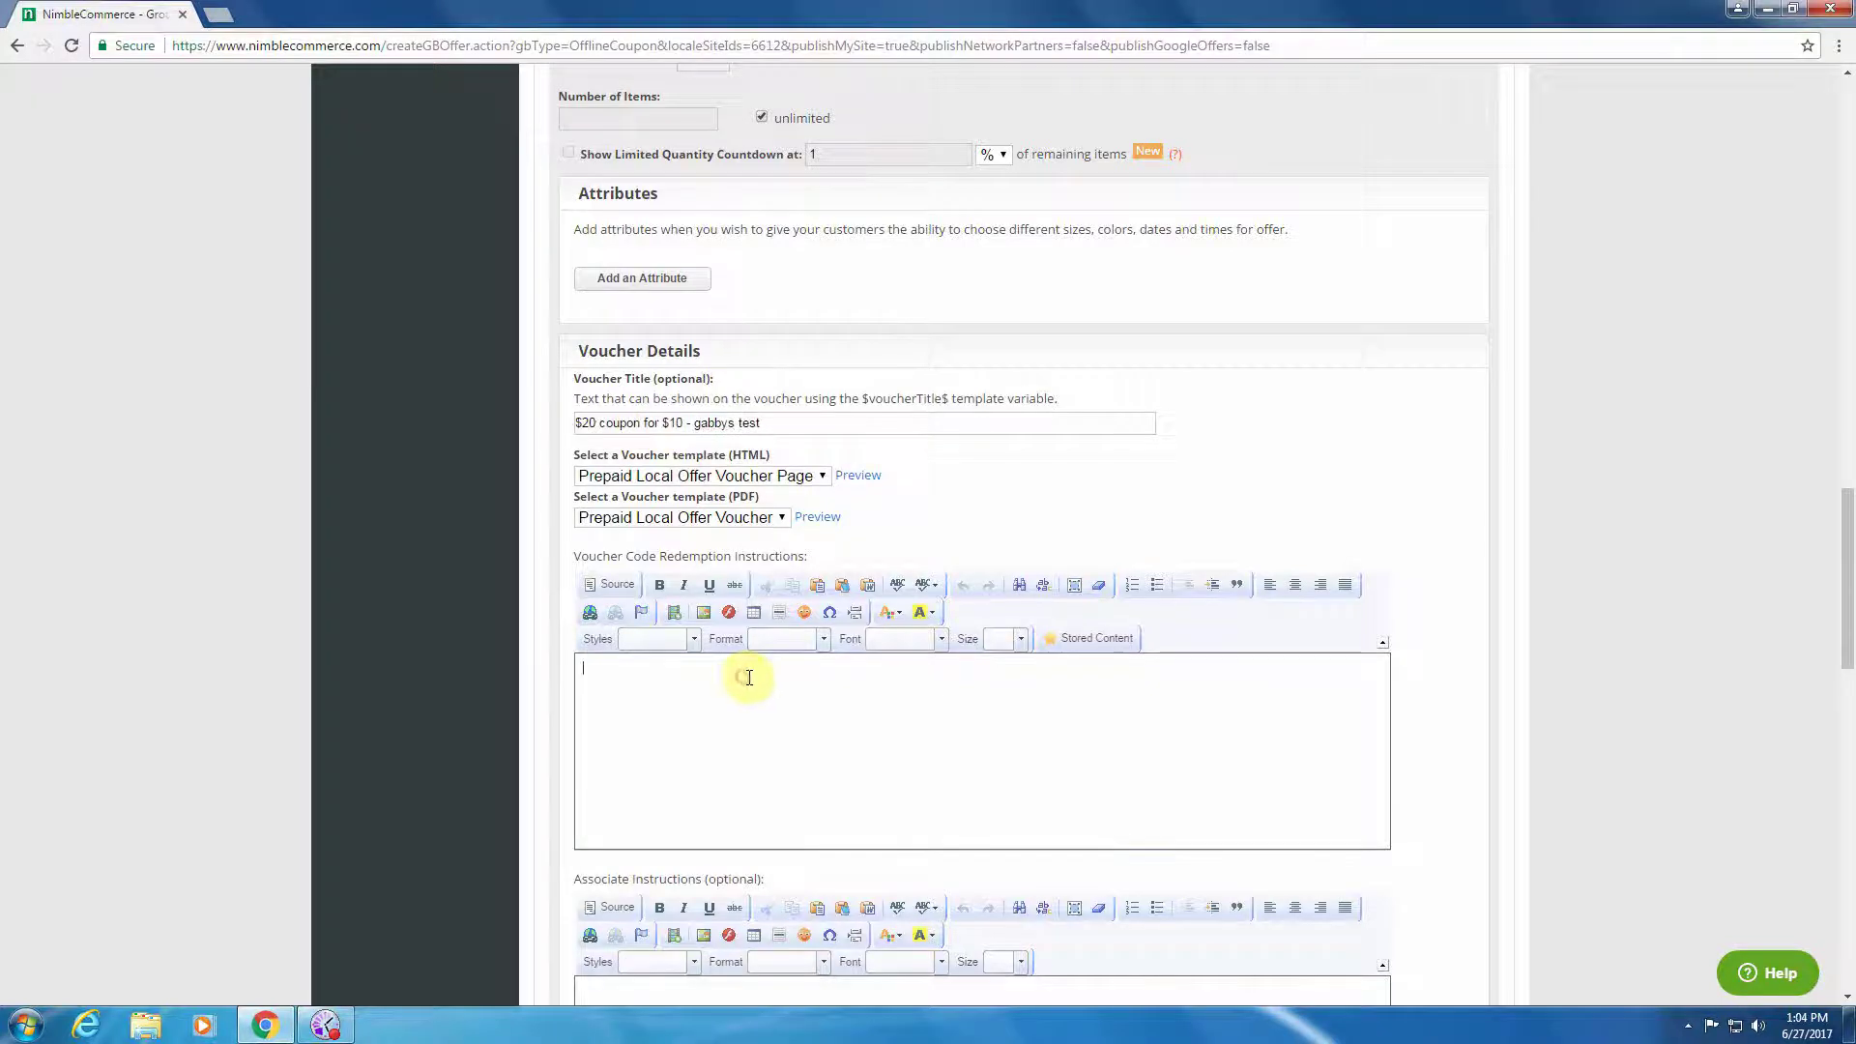
# Step: Enter "please print to use." as the voucher code redemption instructions
pyautogui.click(747, 680)
pyautogui.scroll(-2, 746, 680)
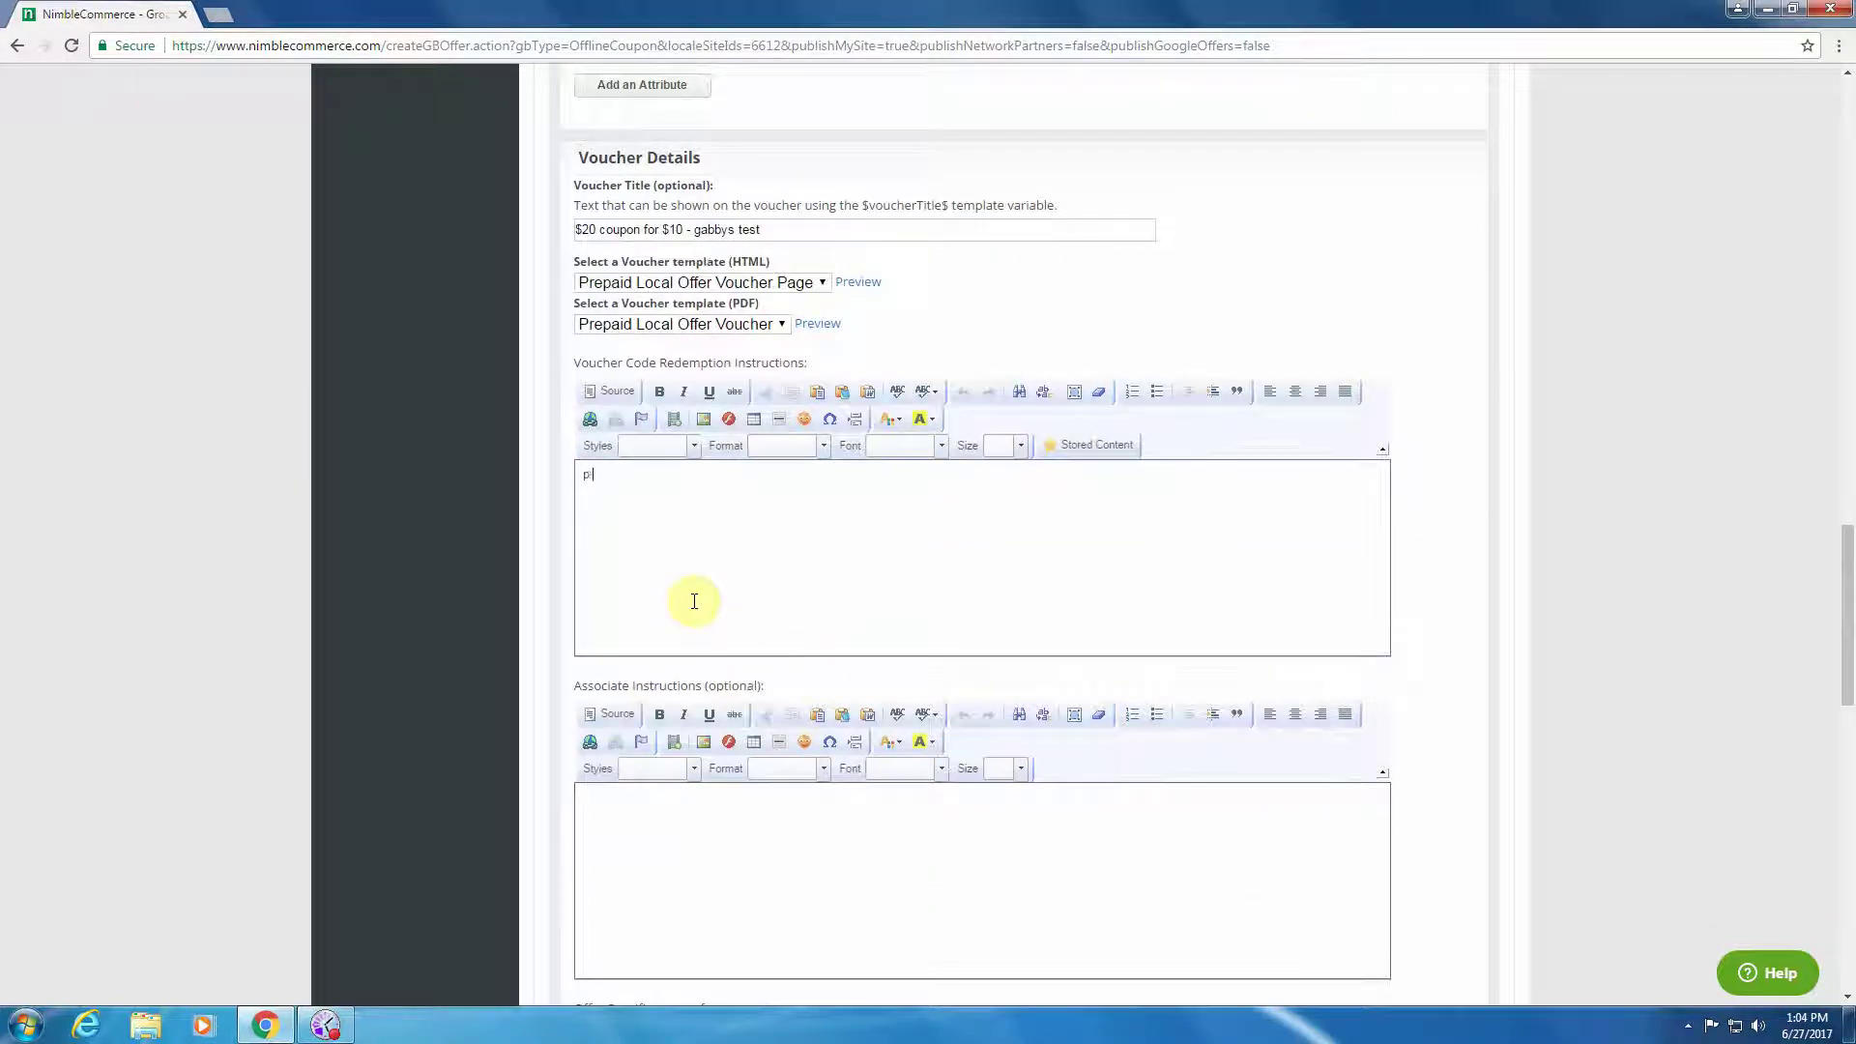
pyautogui.write('please print to use.')
pyautogui.scroll(-1, 804, 552)
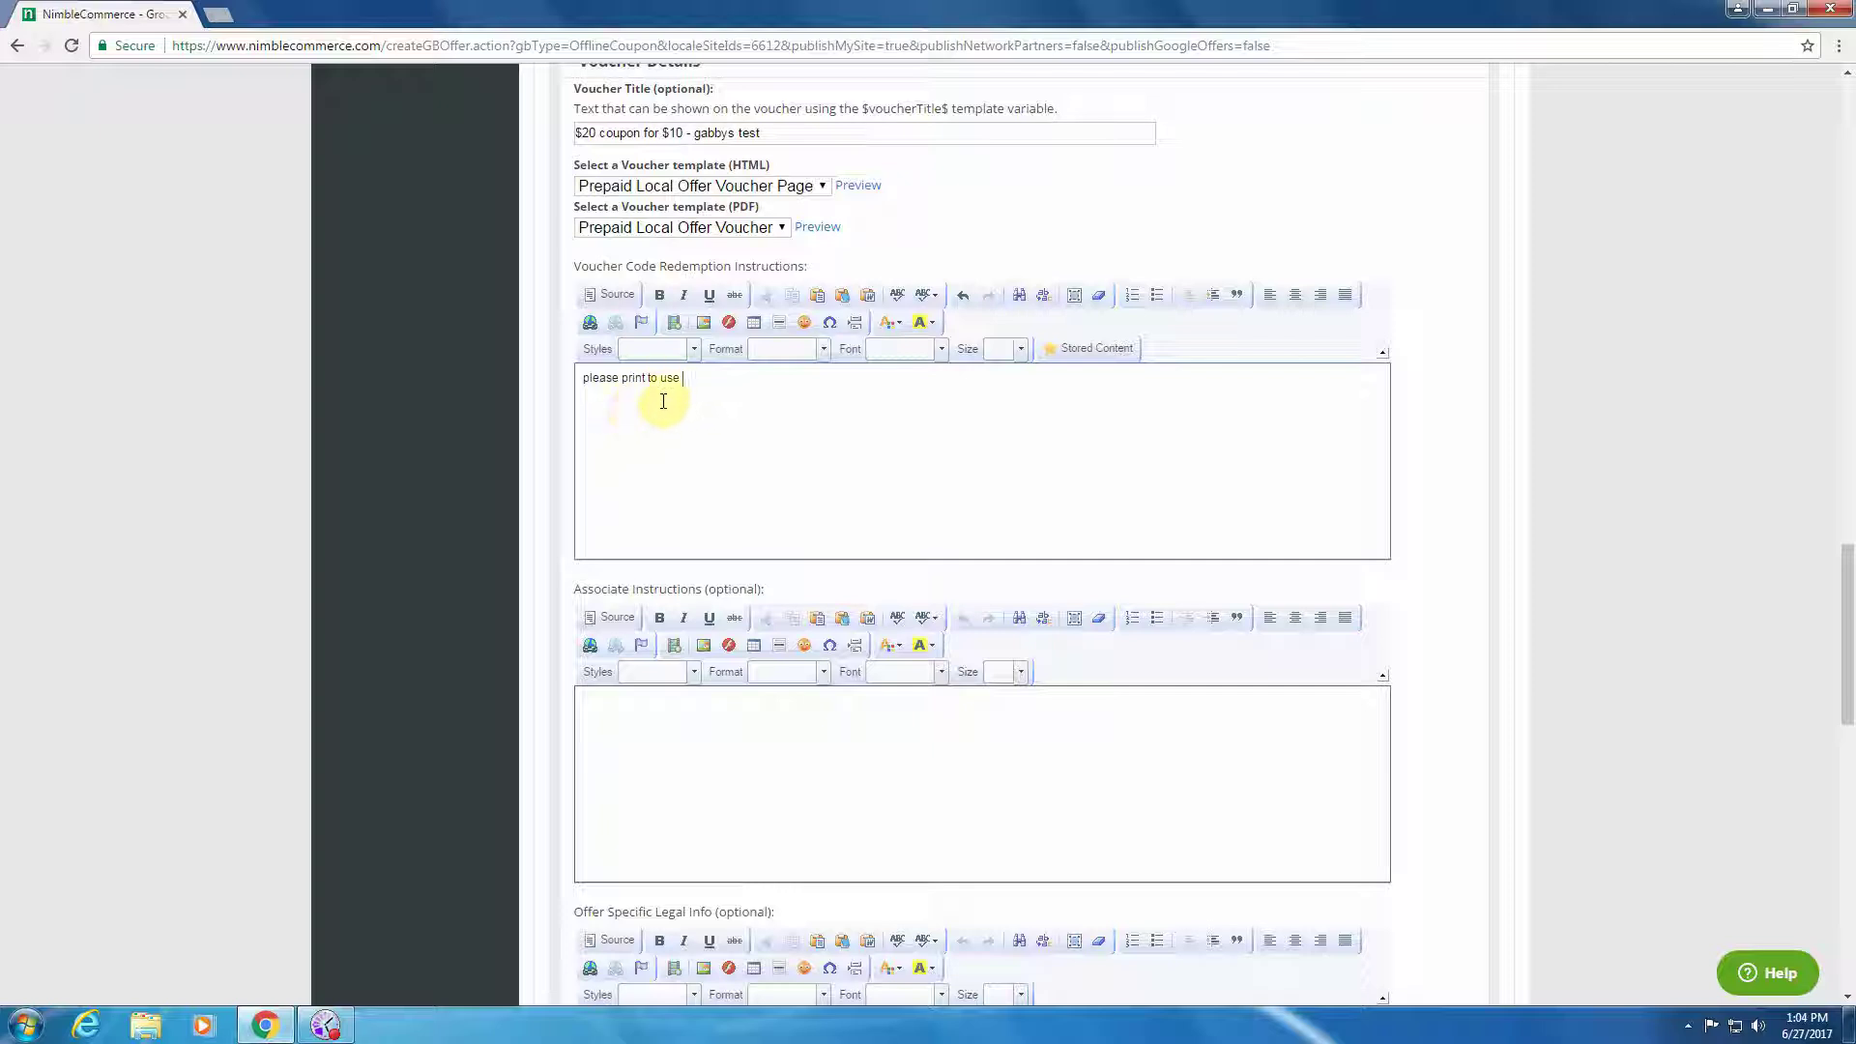
# Step: Leave the associate instructions and legal info empty, and let voucher redemption start now
pyautogui.scroll(-1, 667, 406)
pyautogui.scroll(-3, 674, 410)
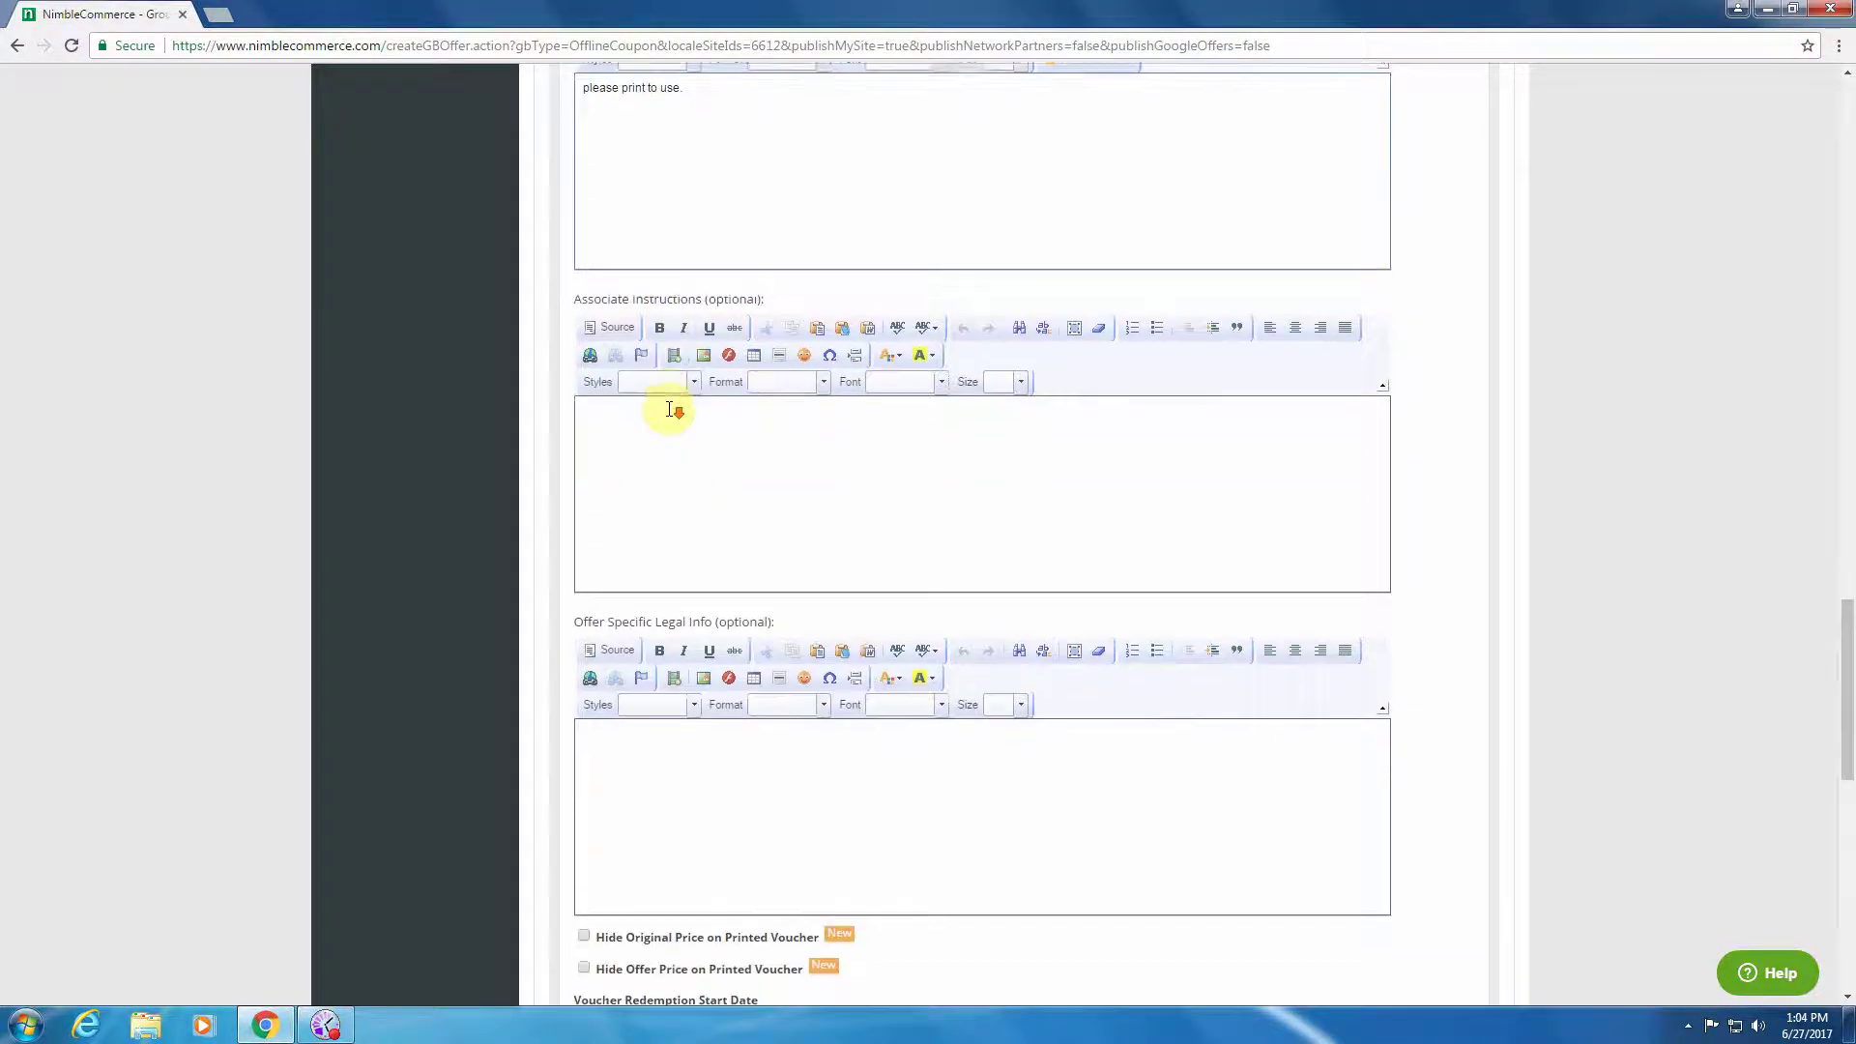
pyautogui.scroll(-4, 669, 409)
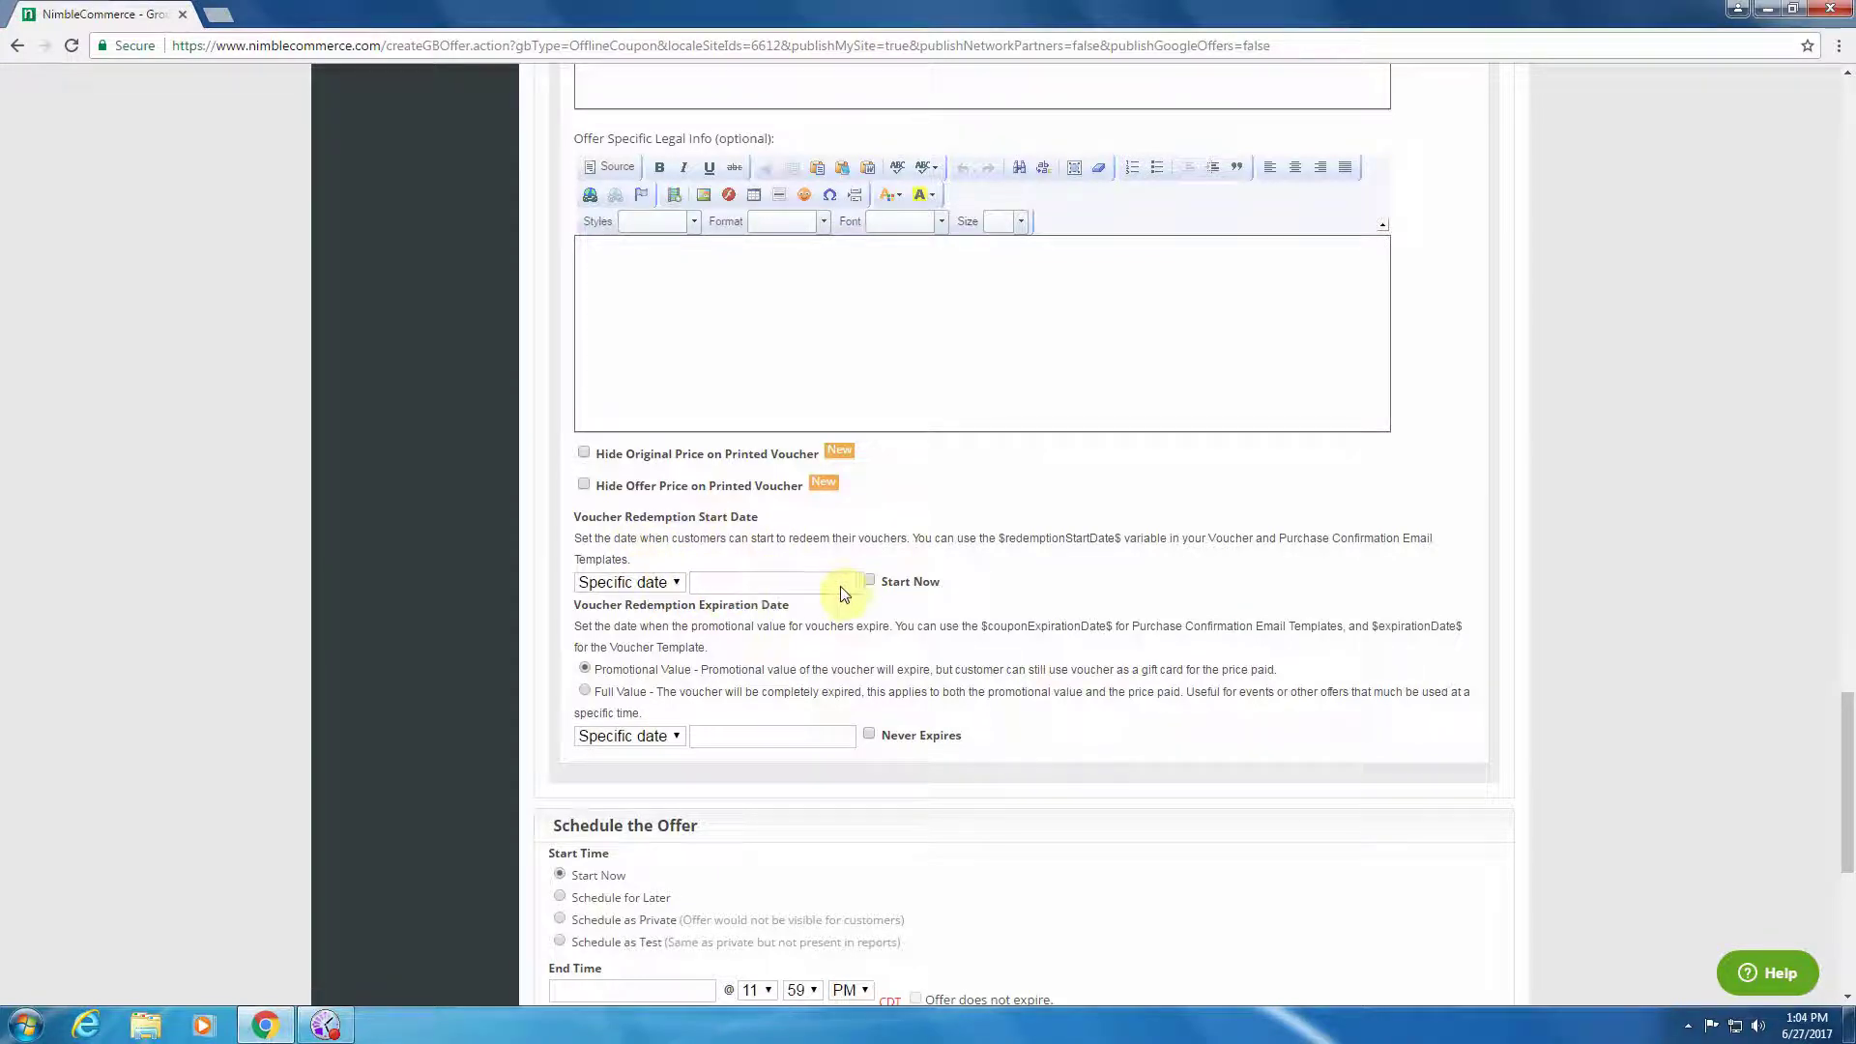
pyautogui.click(869, 583)
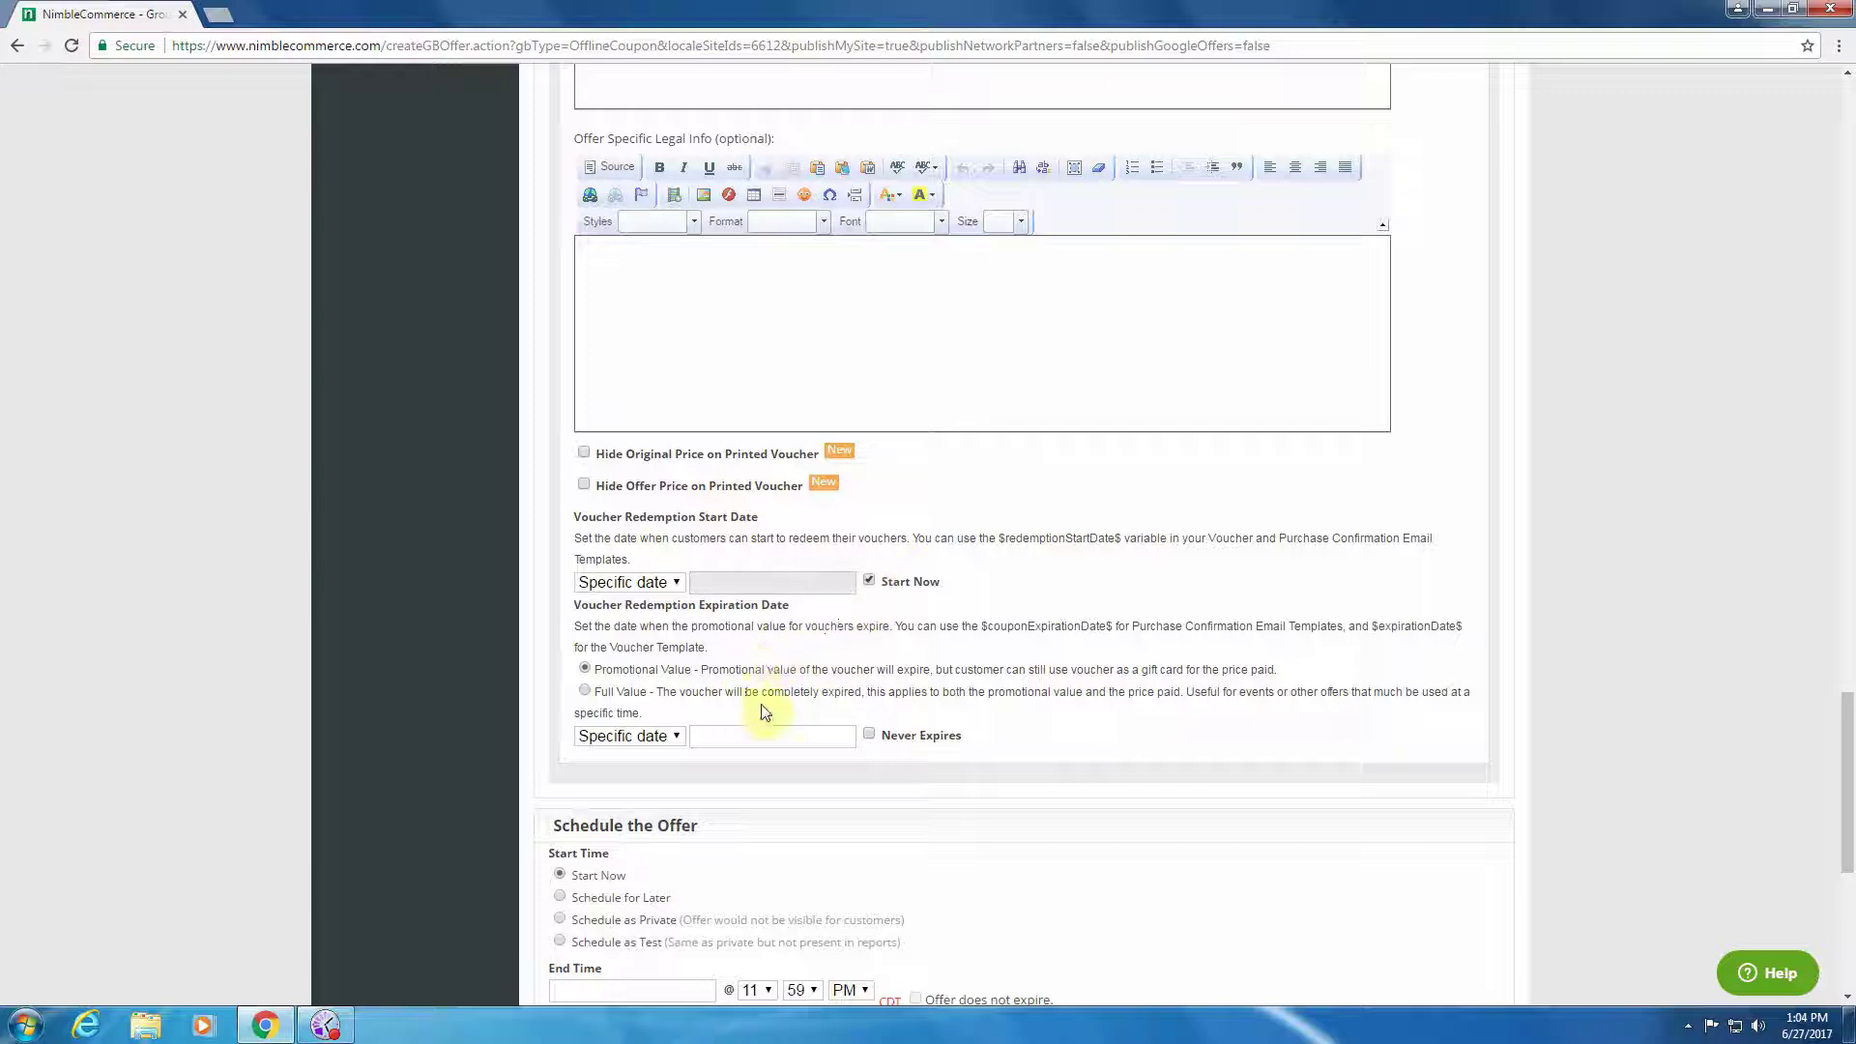
# Step: Set the voucher redemption expiration to the specific date 07/31/2017
pyautogui.scroll(-1, 778, 710)
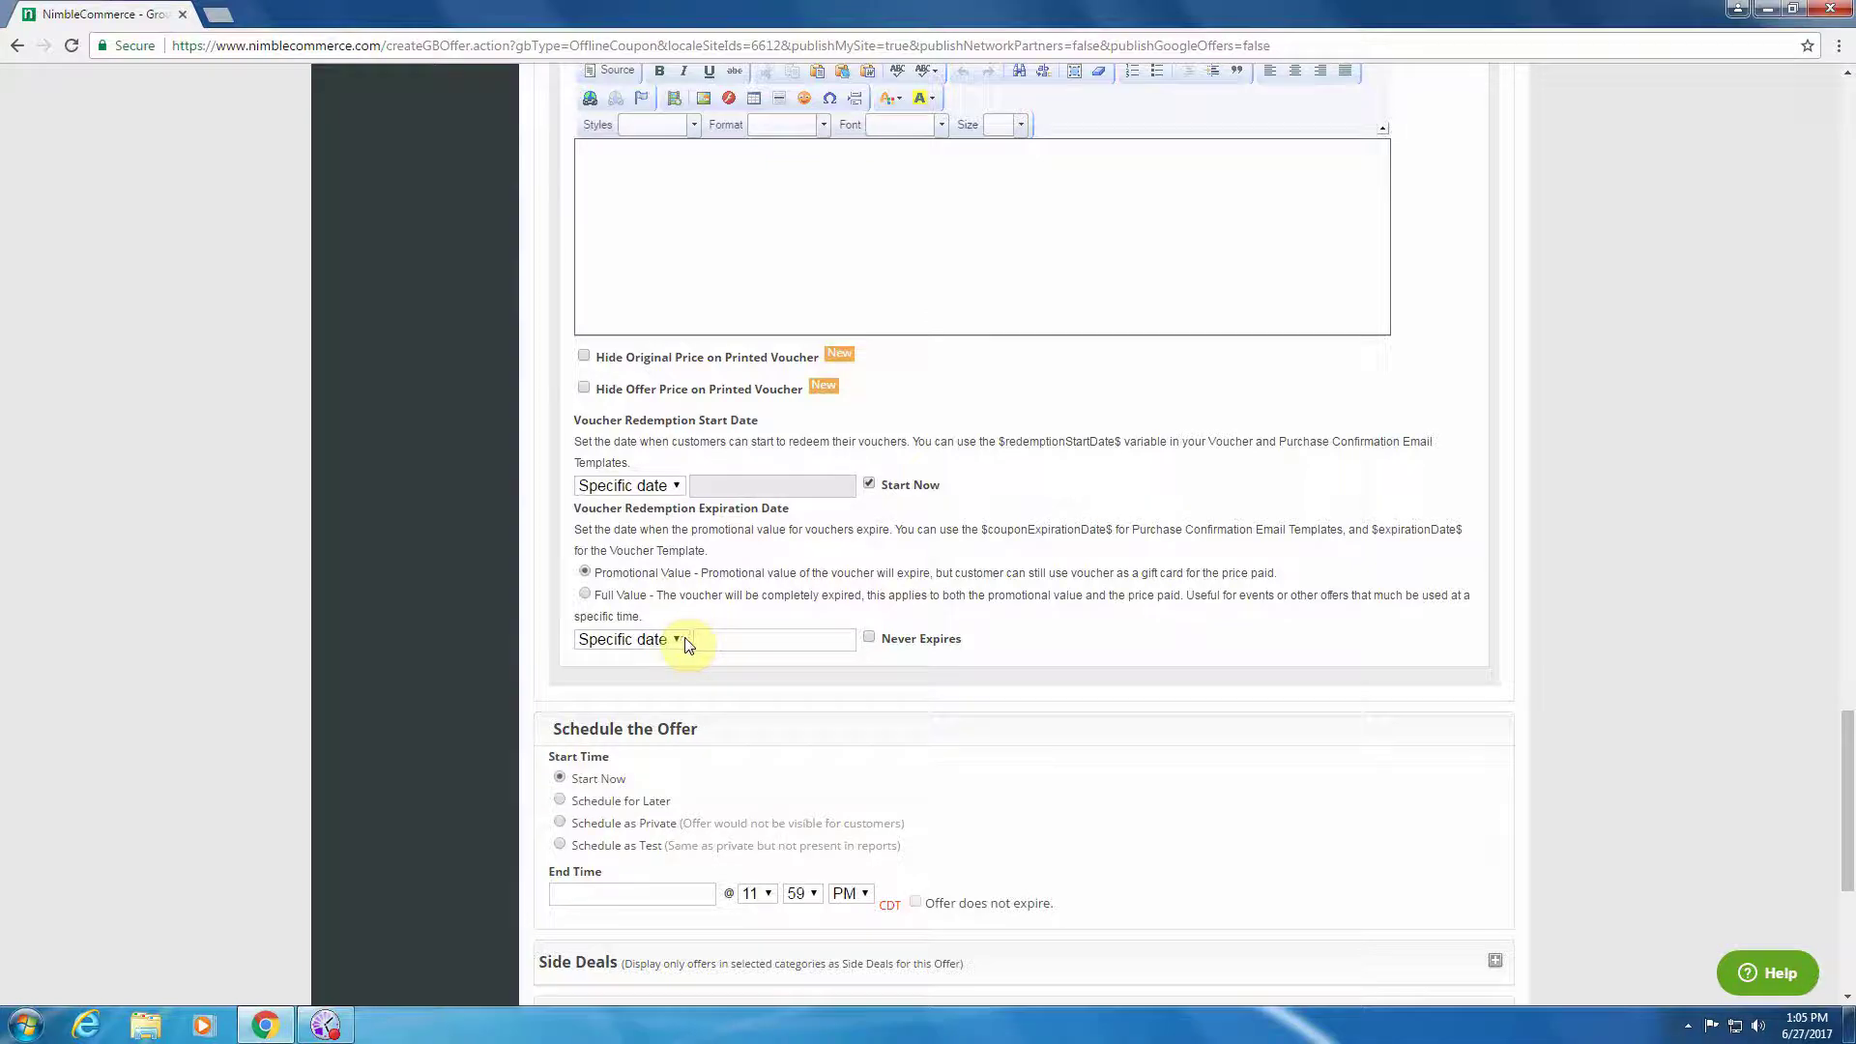
pyautogui.click(734, 643)
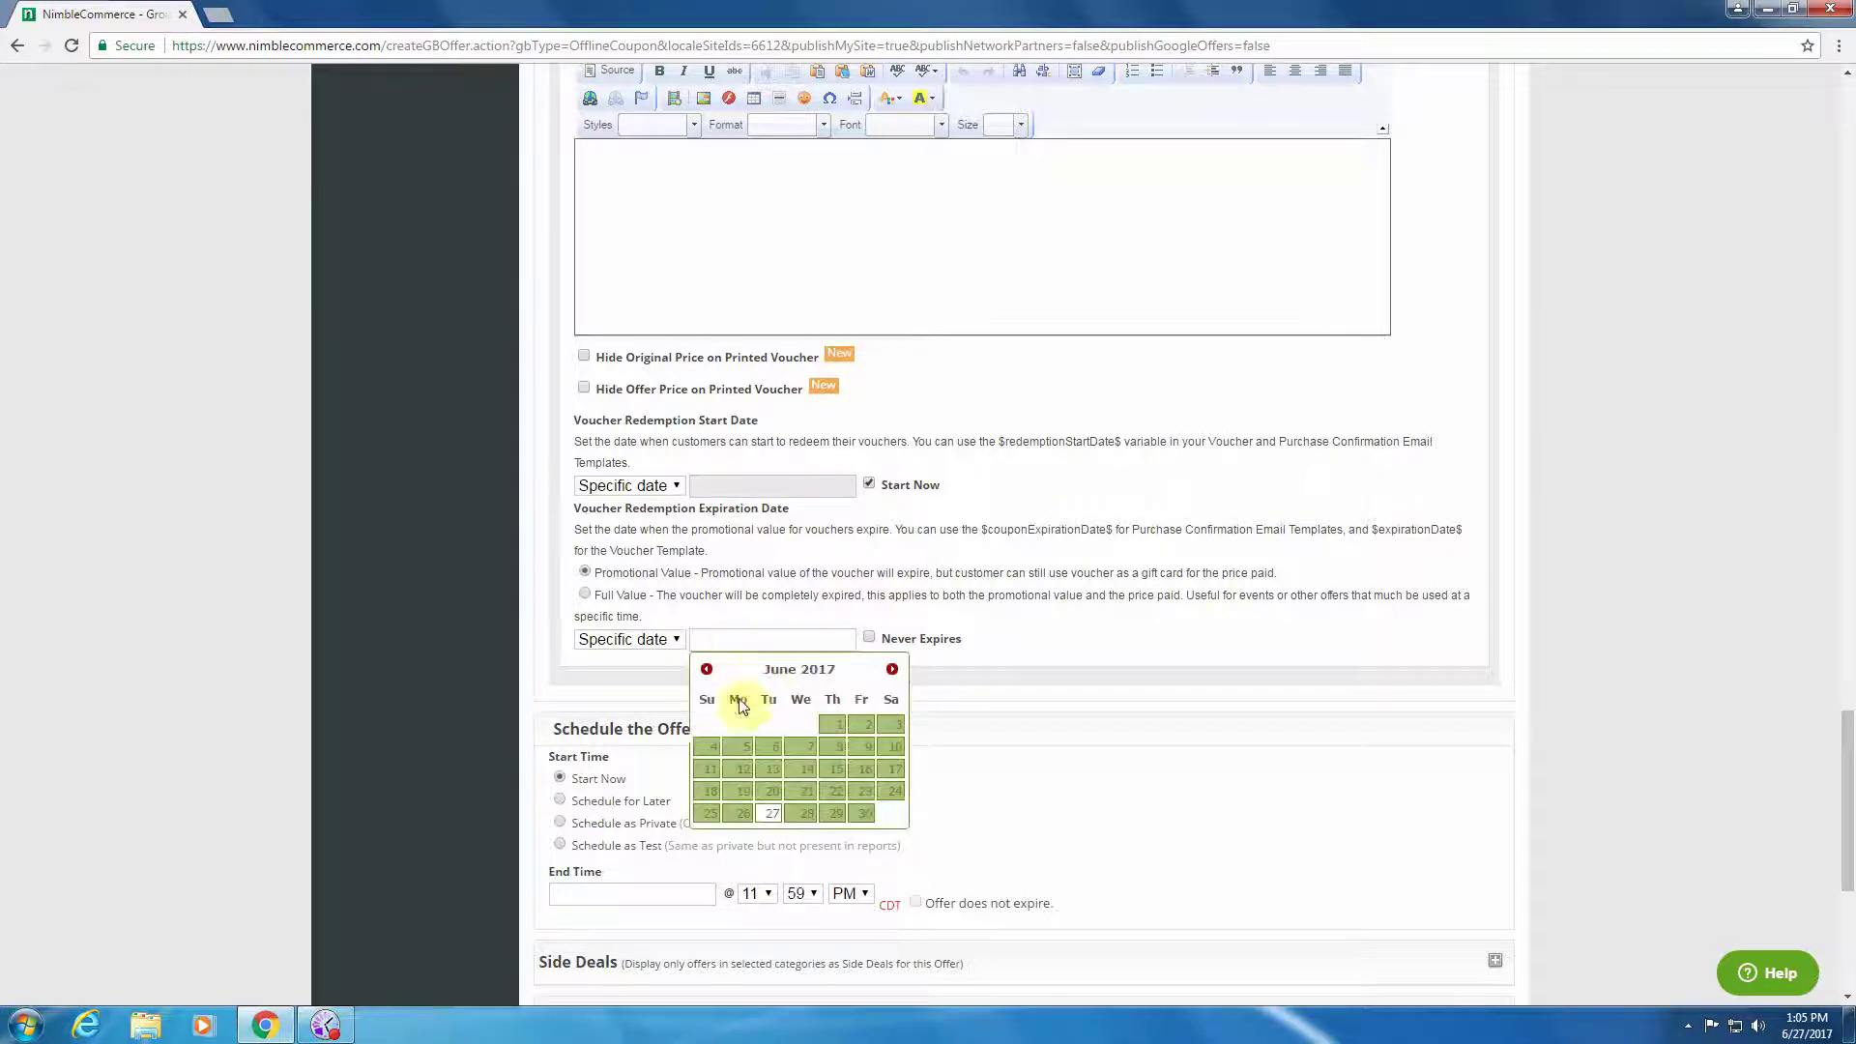
pyautogui.click(891, 670)
pyautogui.click(743, 835)
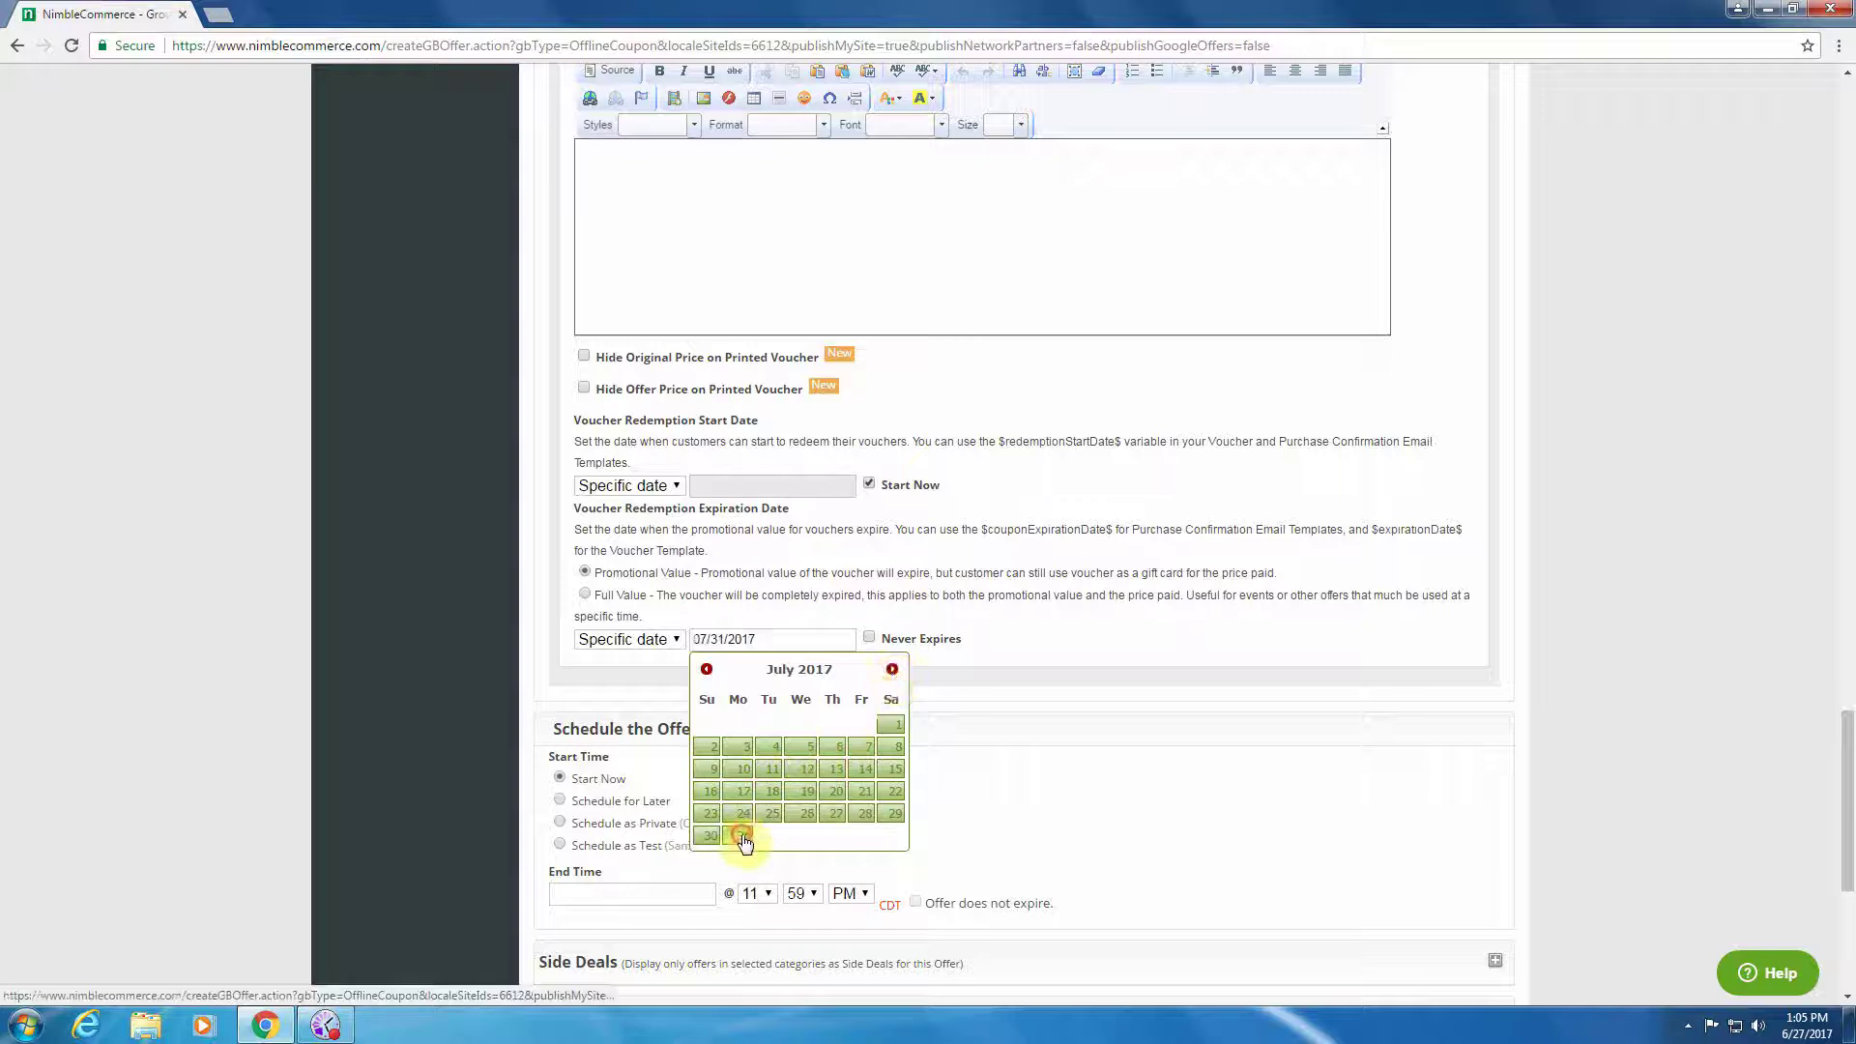
# Step: Switch the voucher expiration to a custom date, view the available time units, and make the voucher never expire
pyautogui.click(657, 640)
pyautogui.click(659, 682)
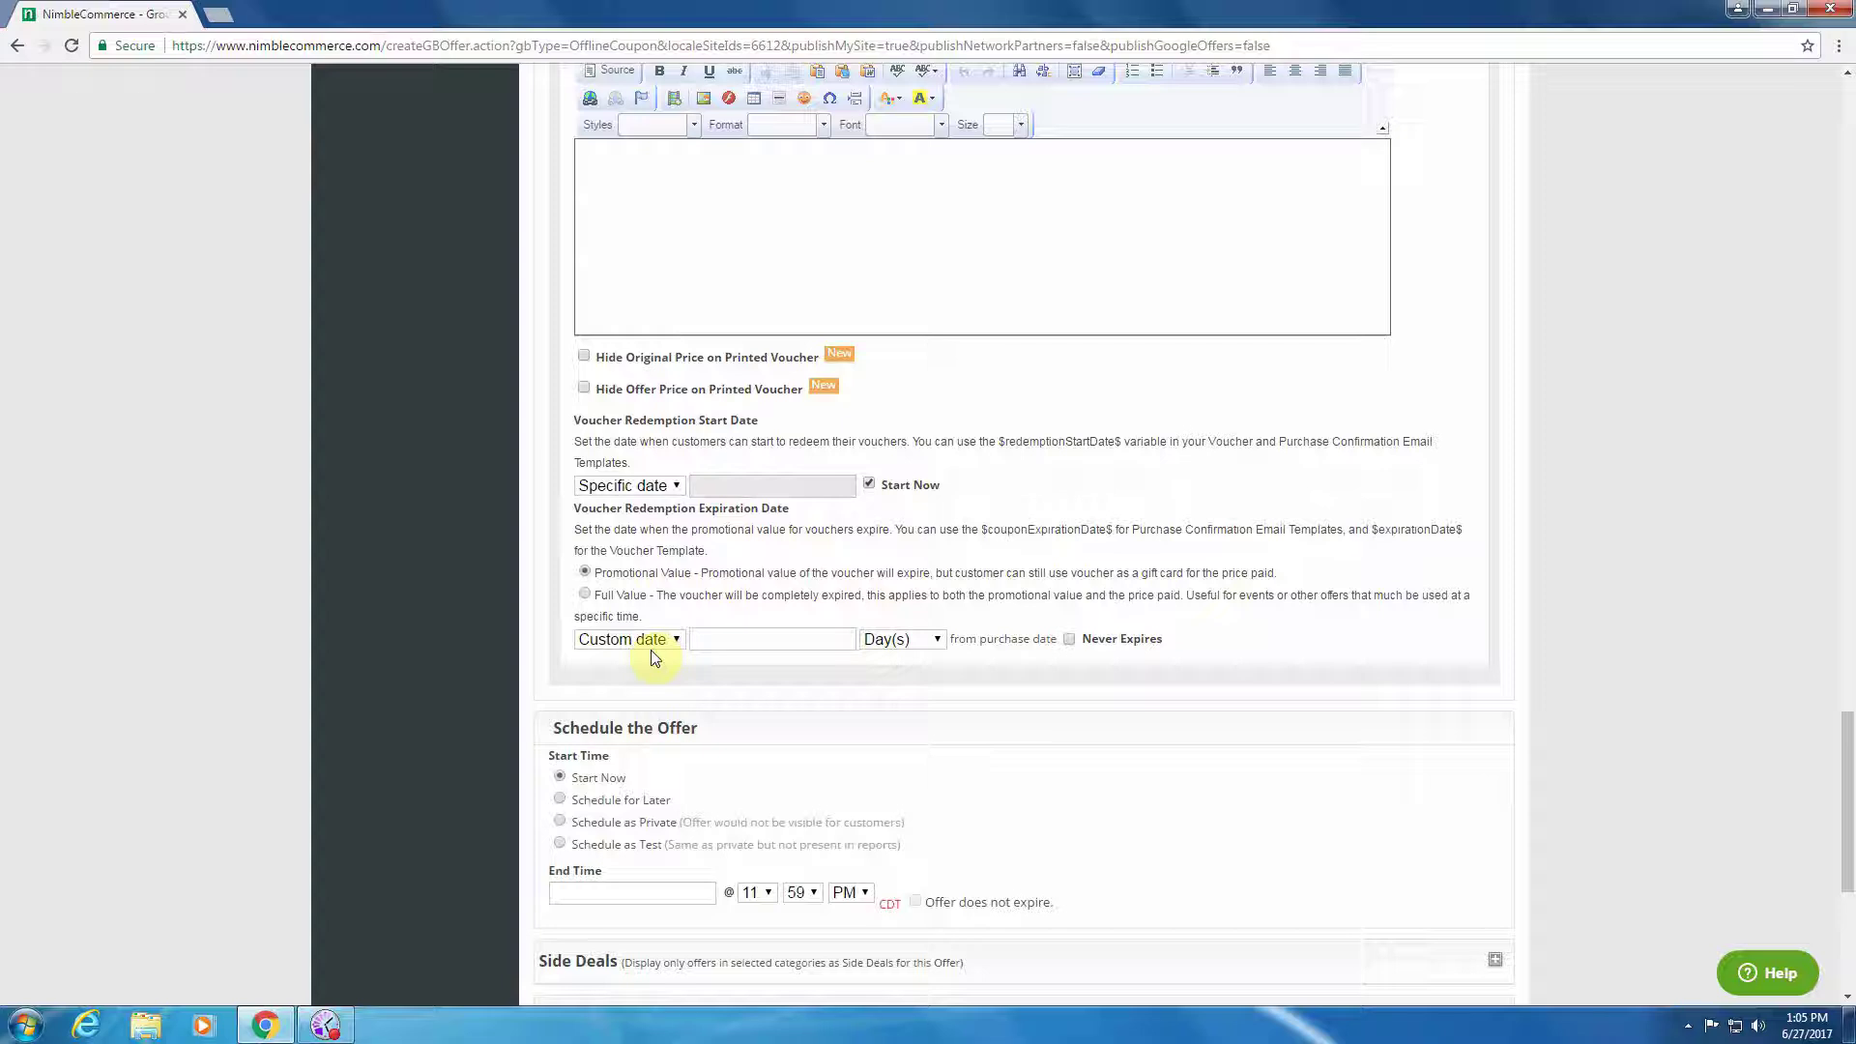
pyautogui.click(910, 646)
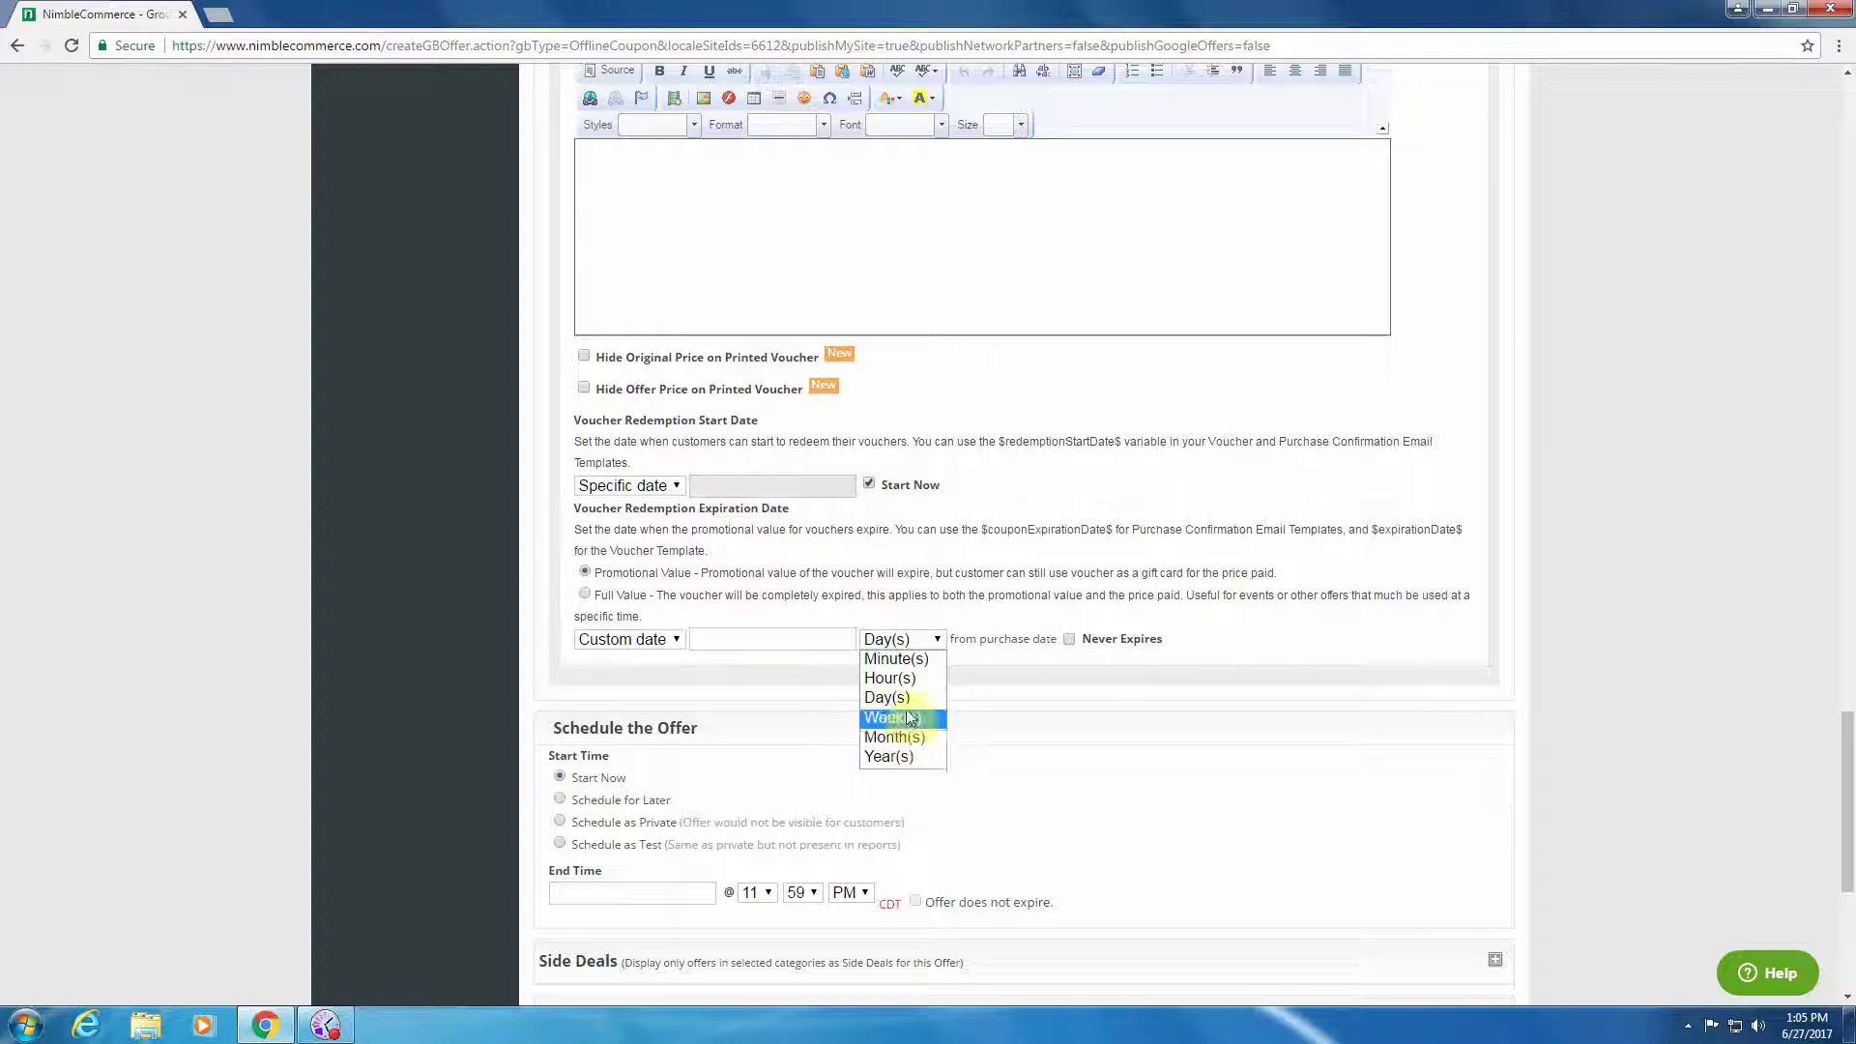
pyautogui.click(817, 666)
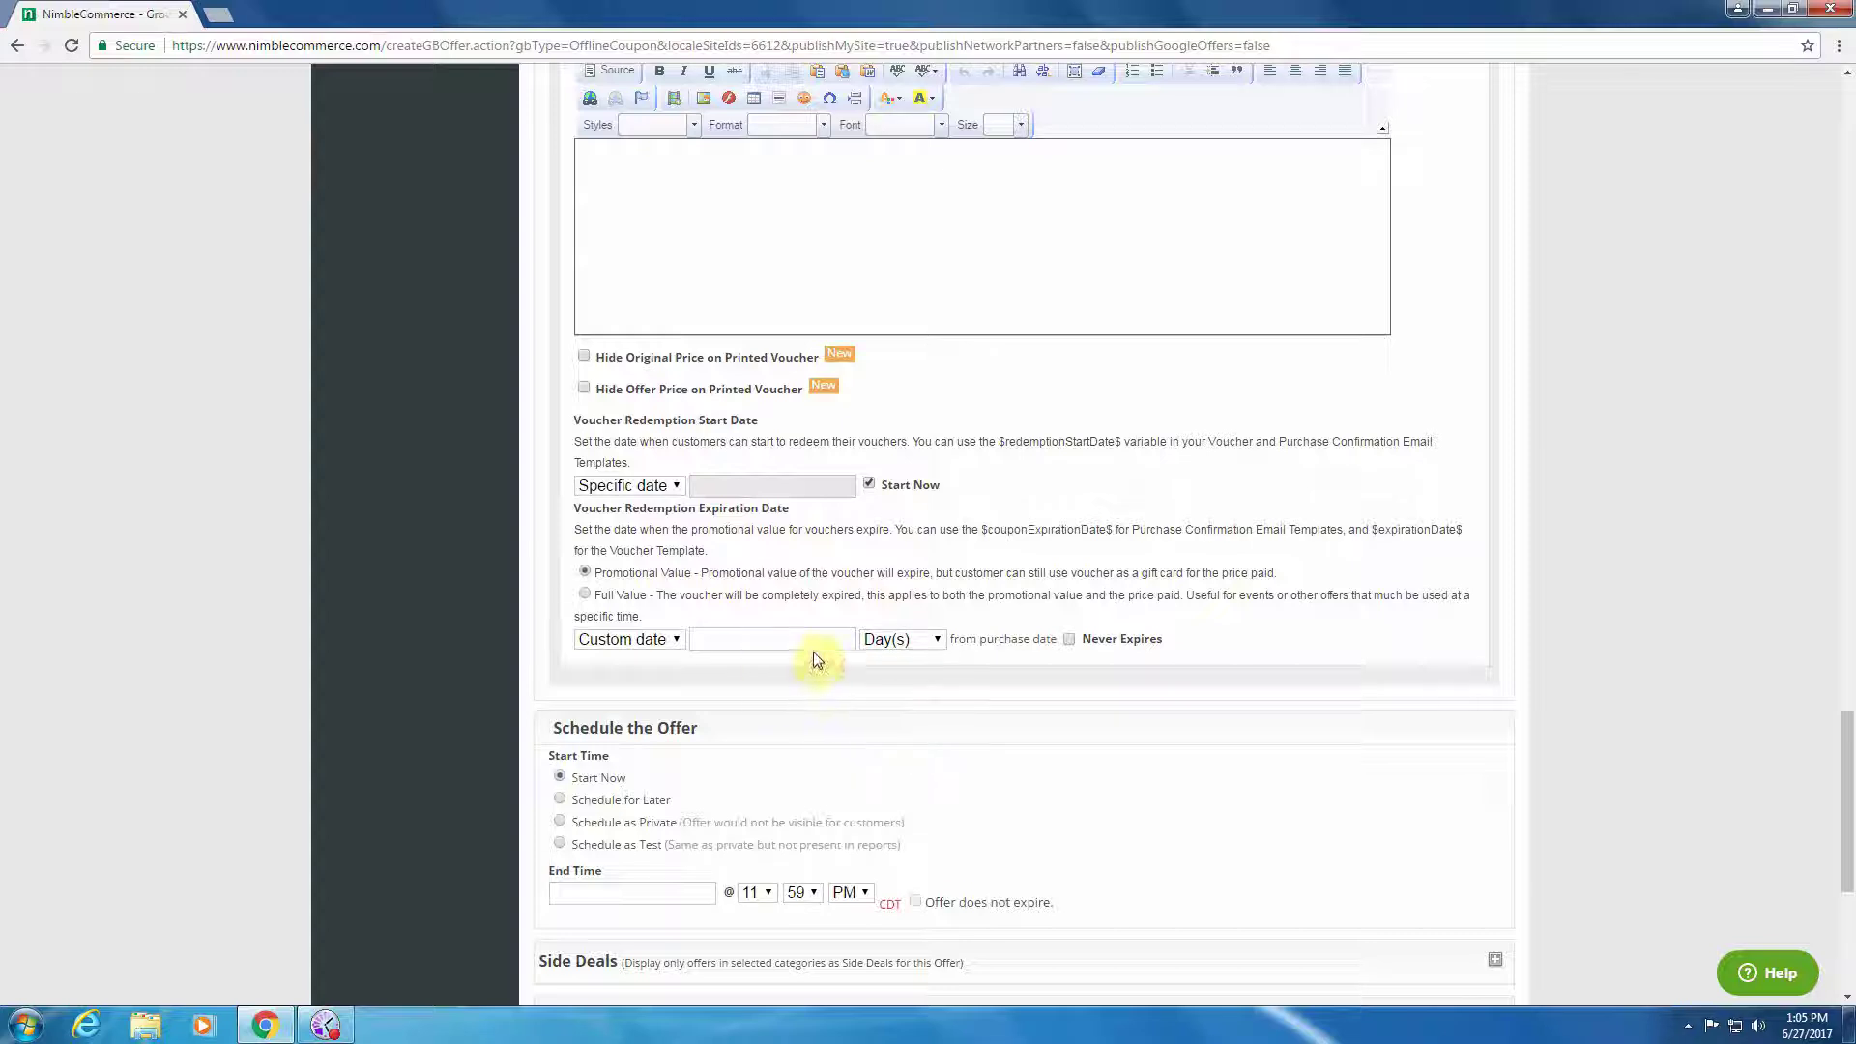
pyautogui.click(1069, 640)
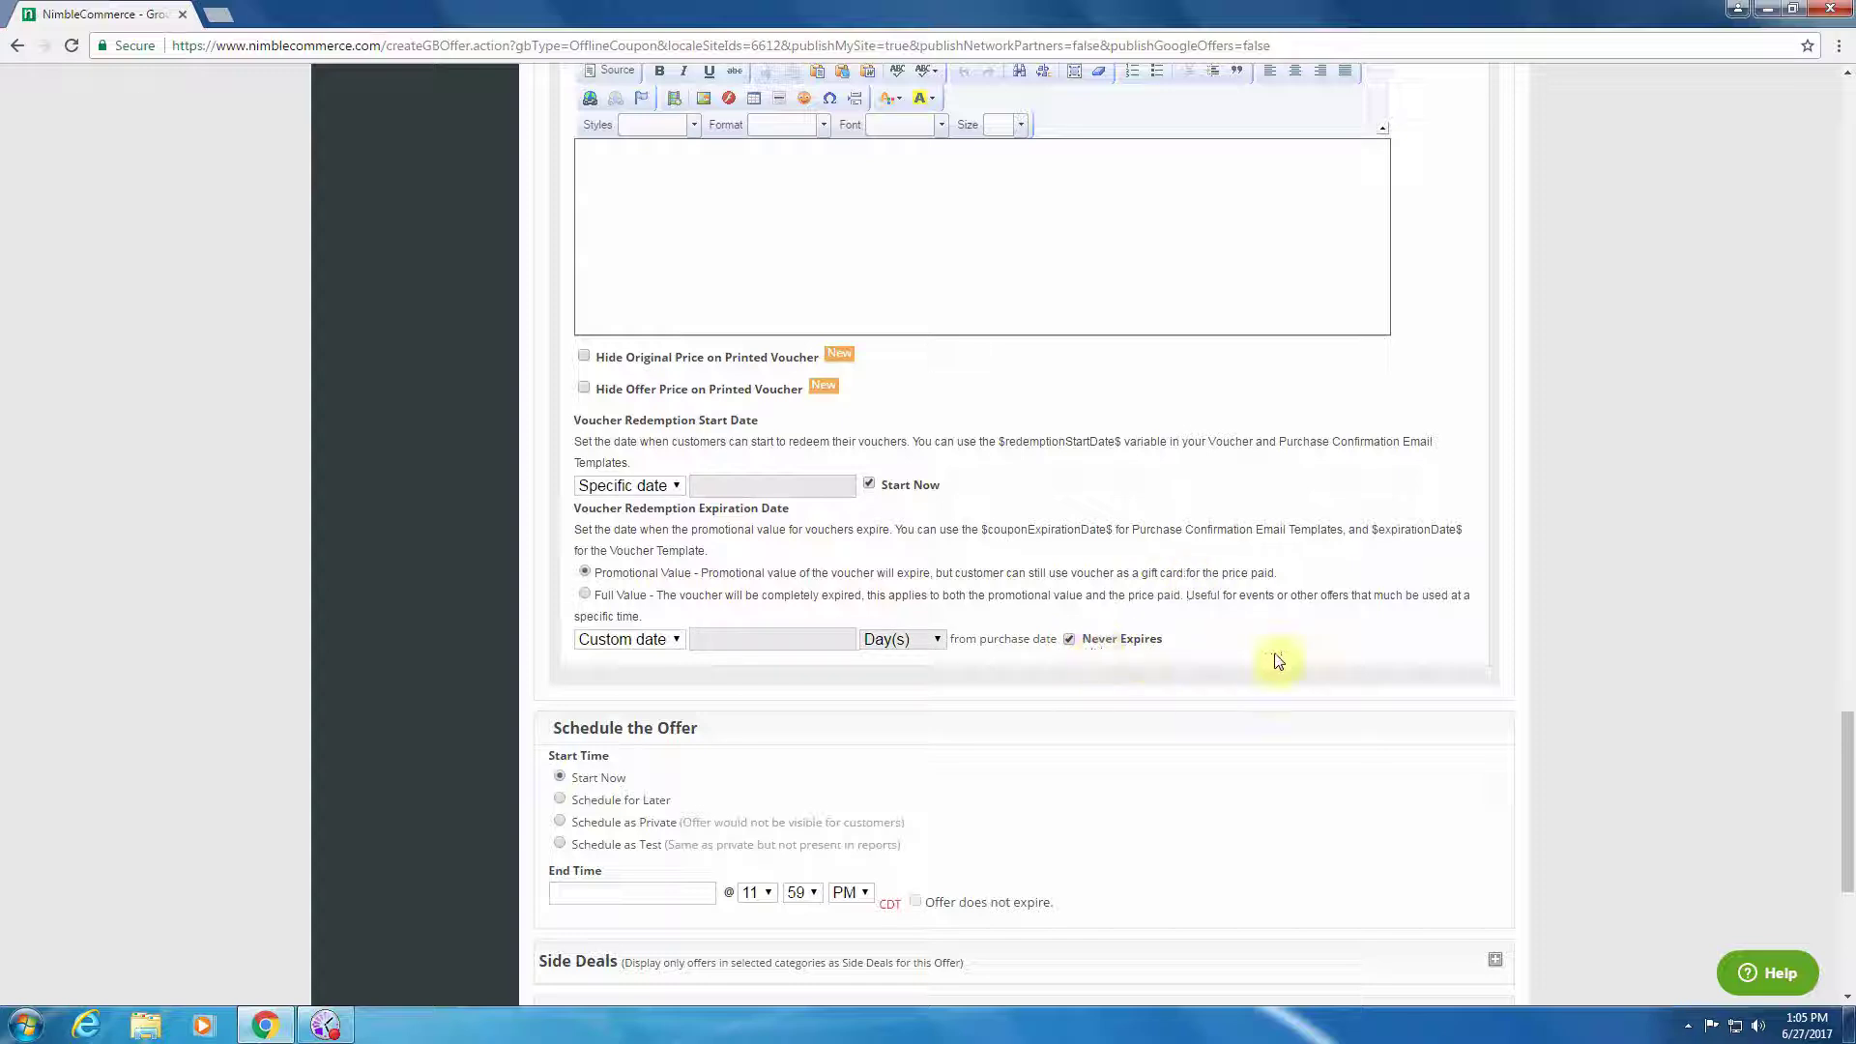
# Step: Schedule the offer as a test with the start date 06/27/2017
pyautogui.scroll(-3, 1088, 664)
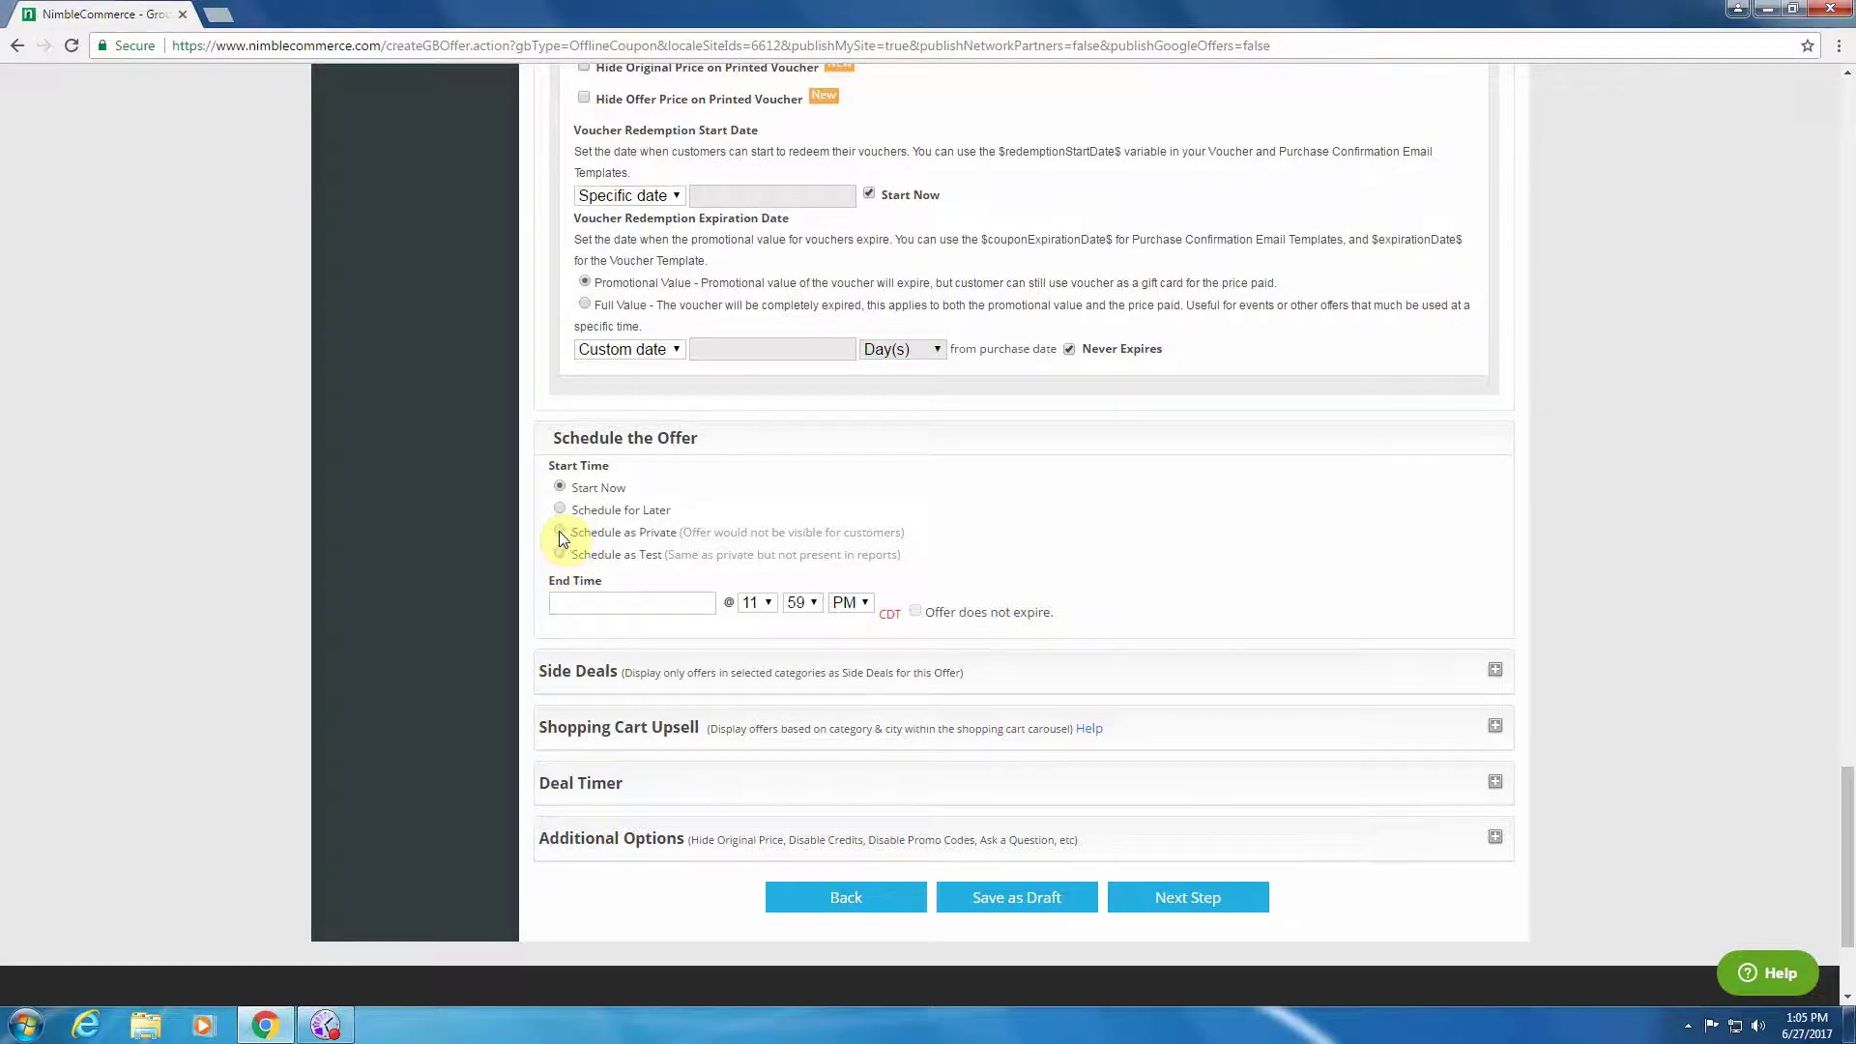
pyautogui.click(560, 531)
pyautogui.click(560, 555)
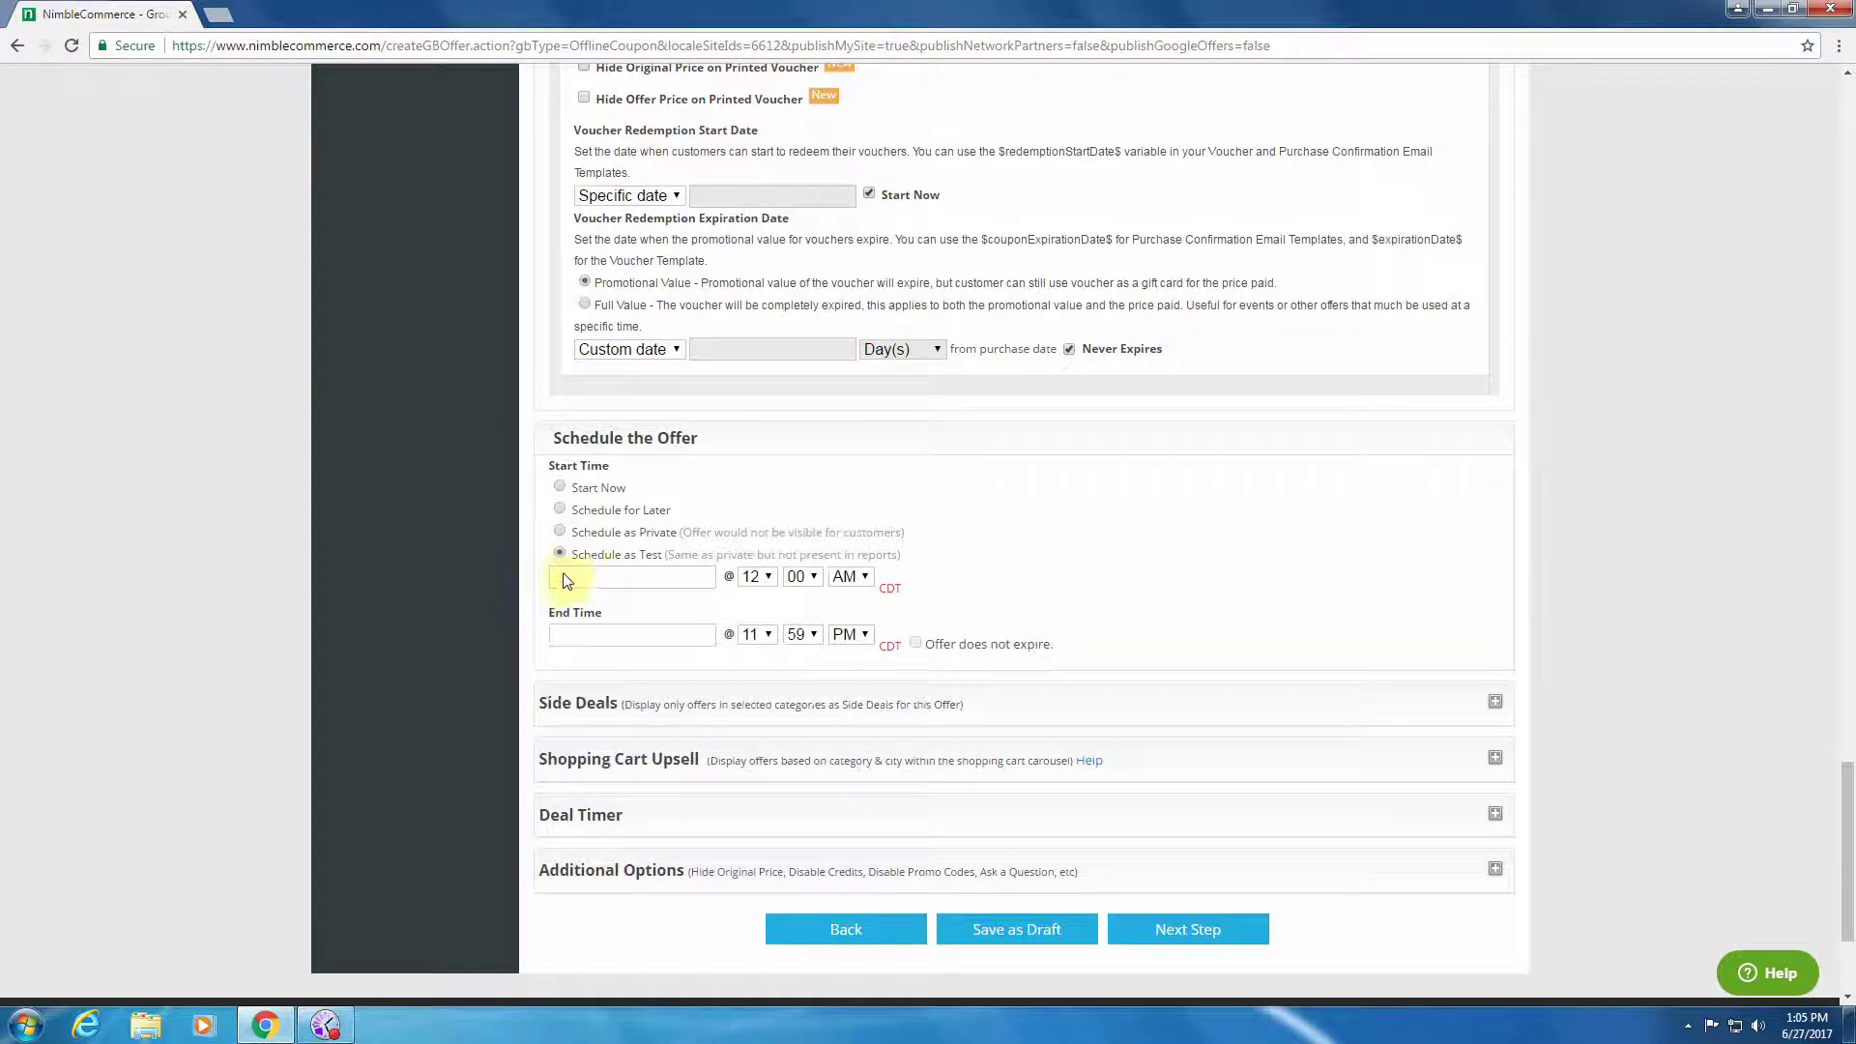
pyautogui.click(684, 578)
pyautogui.click(634, 750)
# Step: Set the offer's end date to 06/28/2017, keeping the 12:00 AM start and 11:59 PM end times
pyautogui.click(666, 635)
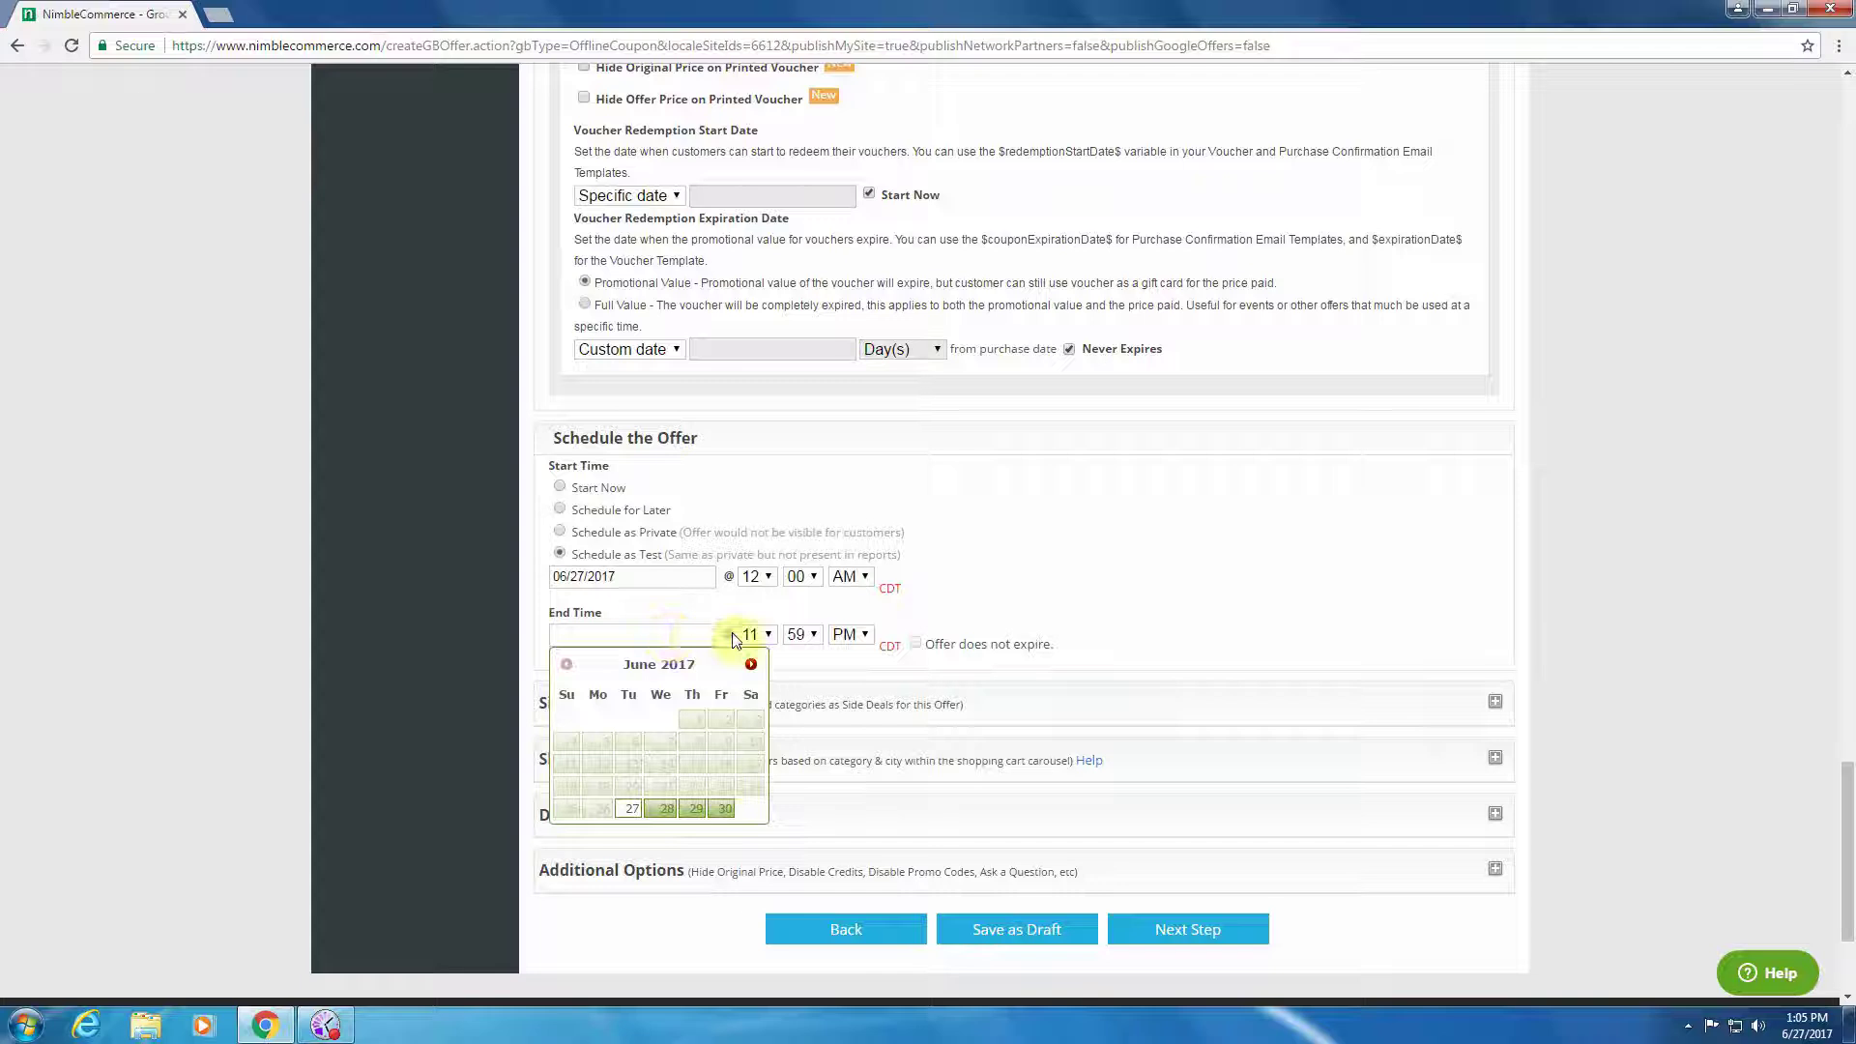
pyautogui.click(764, 578)
pyautogui.click(771, 586)
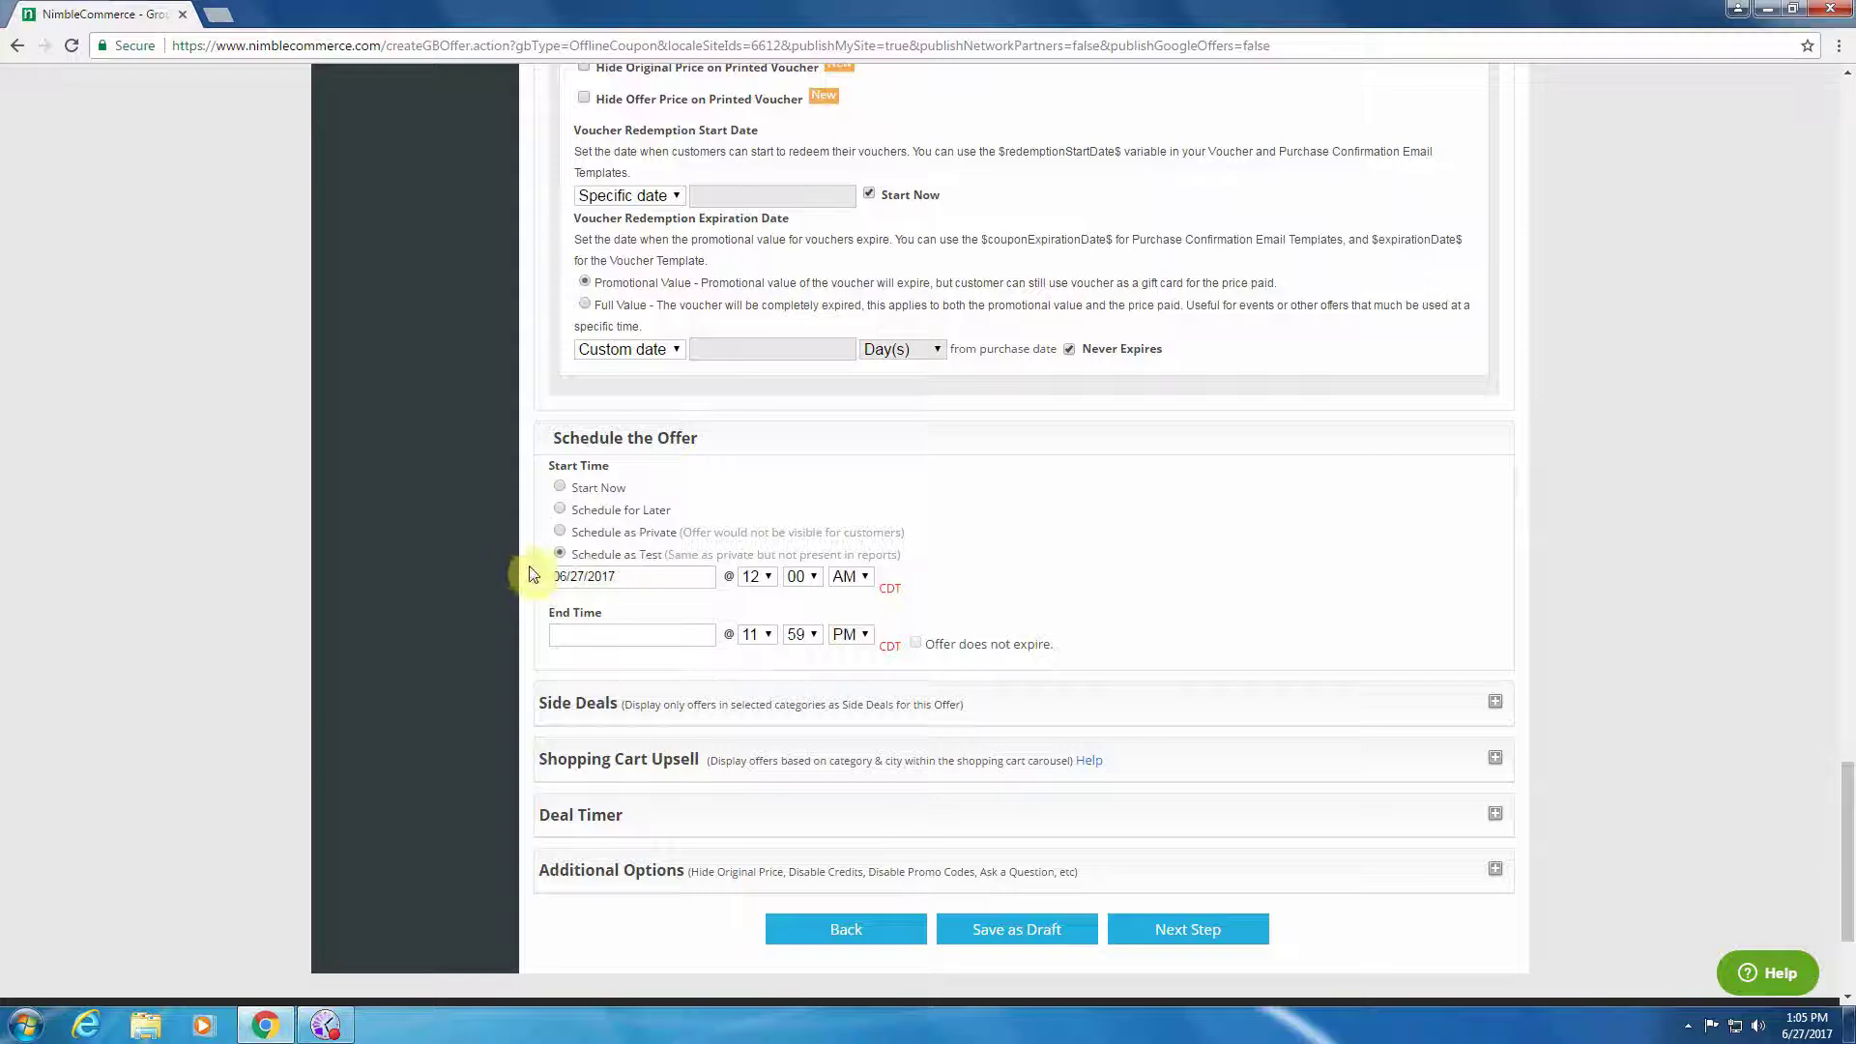
pyautogui.click(622, 635)
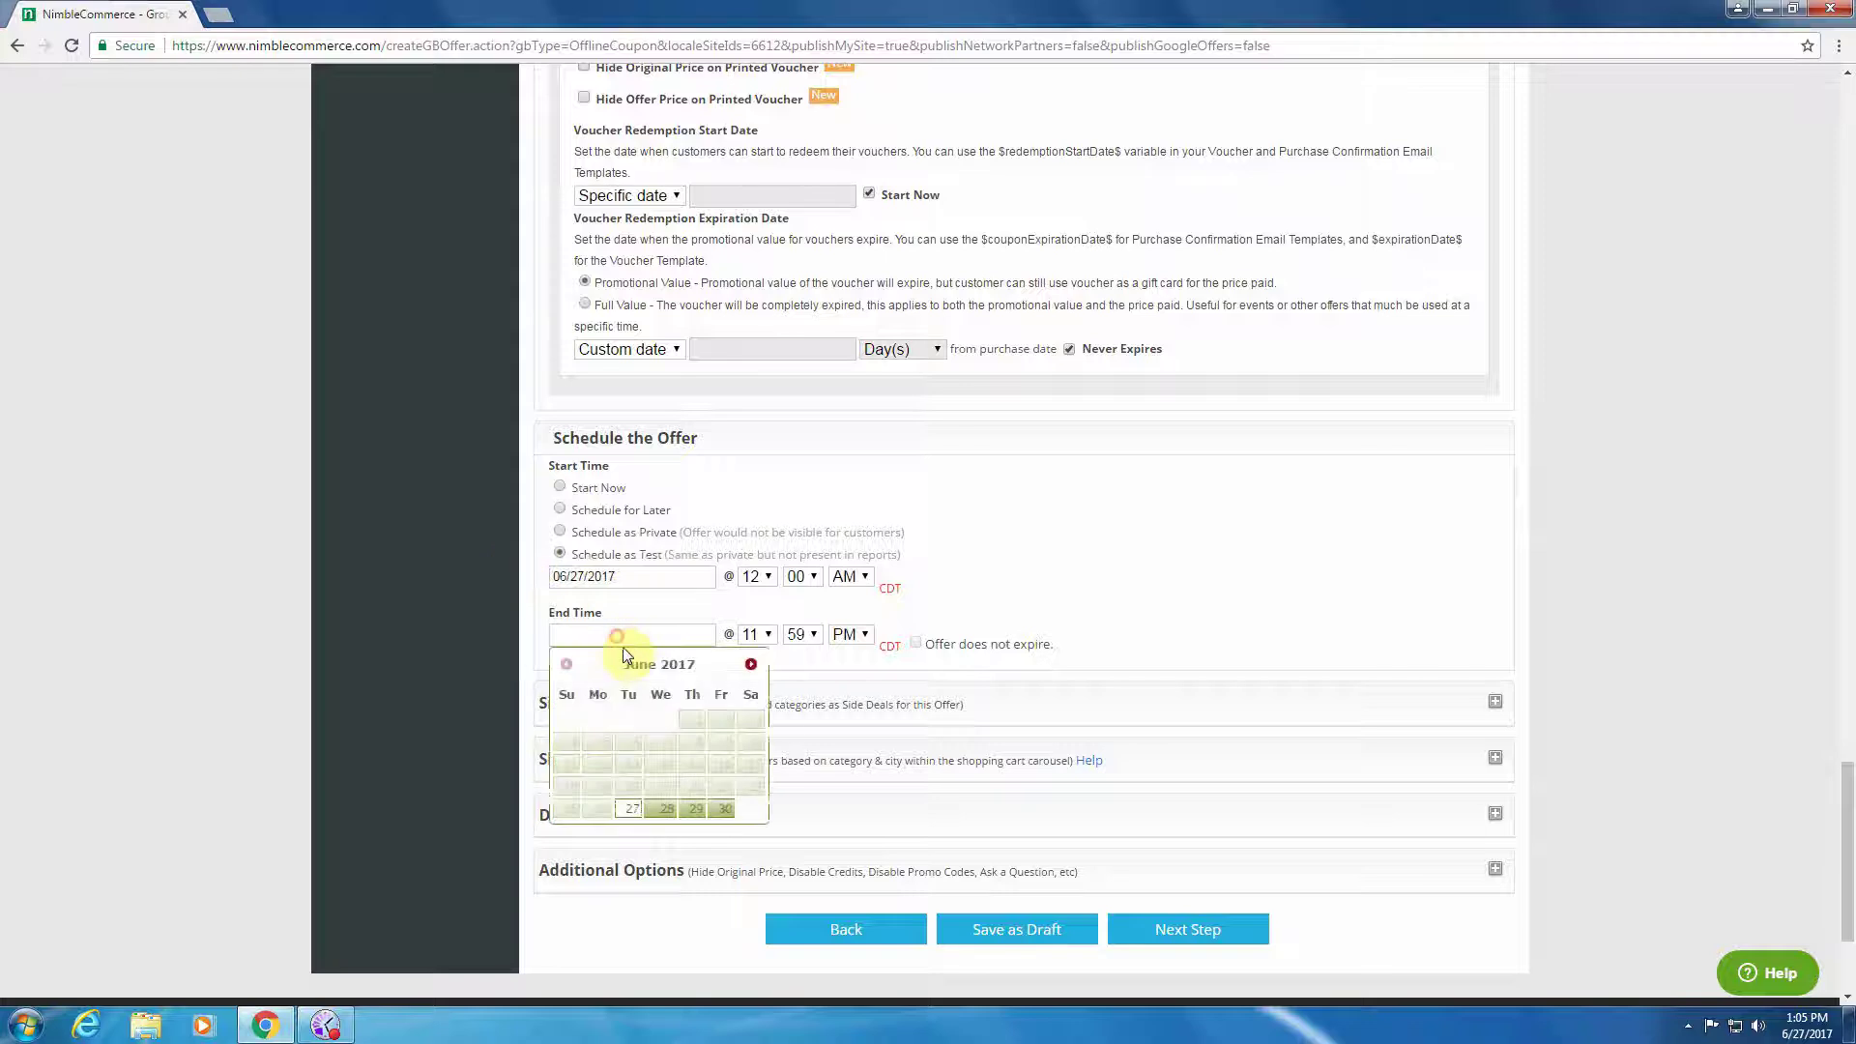
pyautogui.click(663, 809)
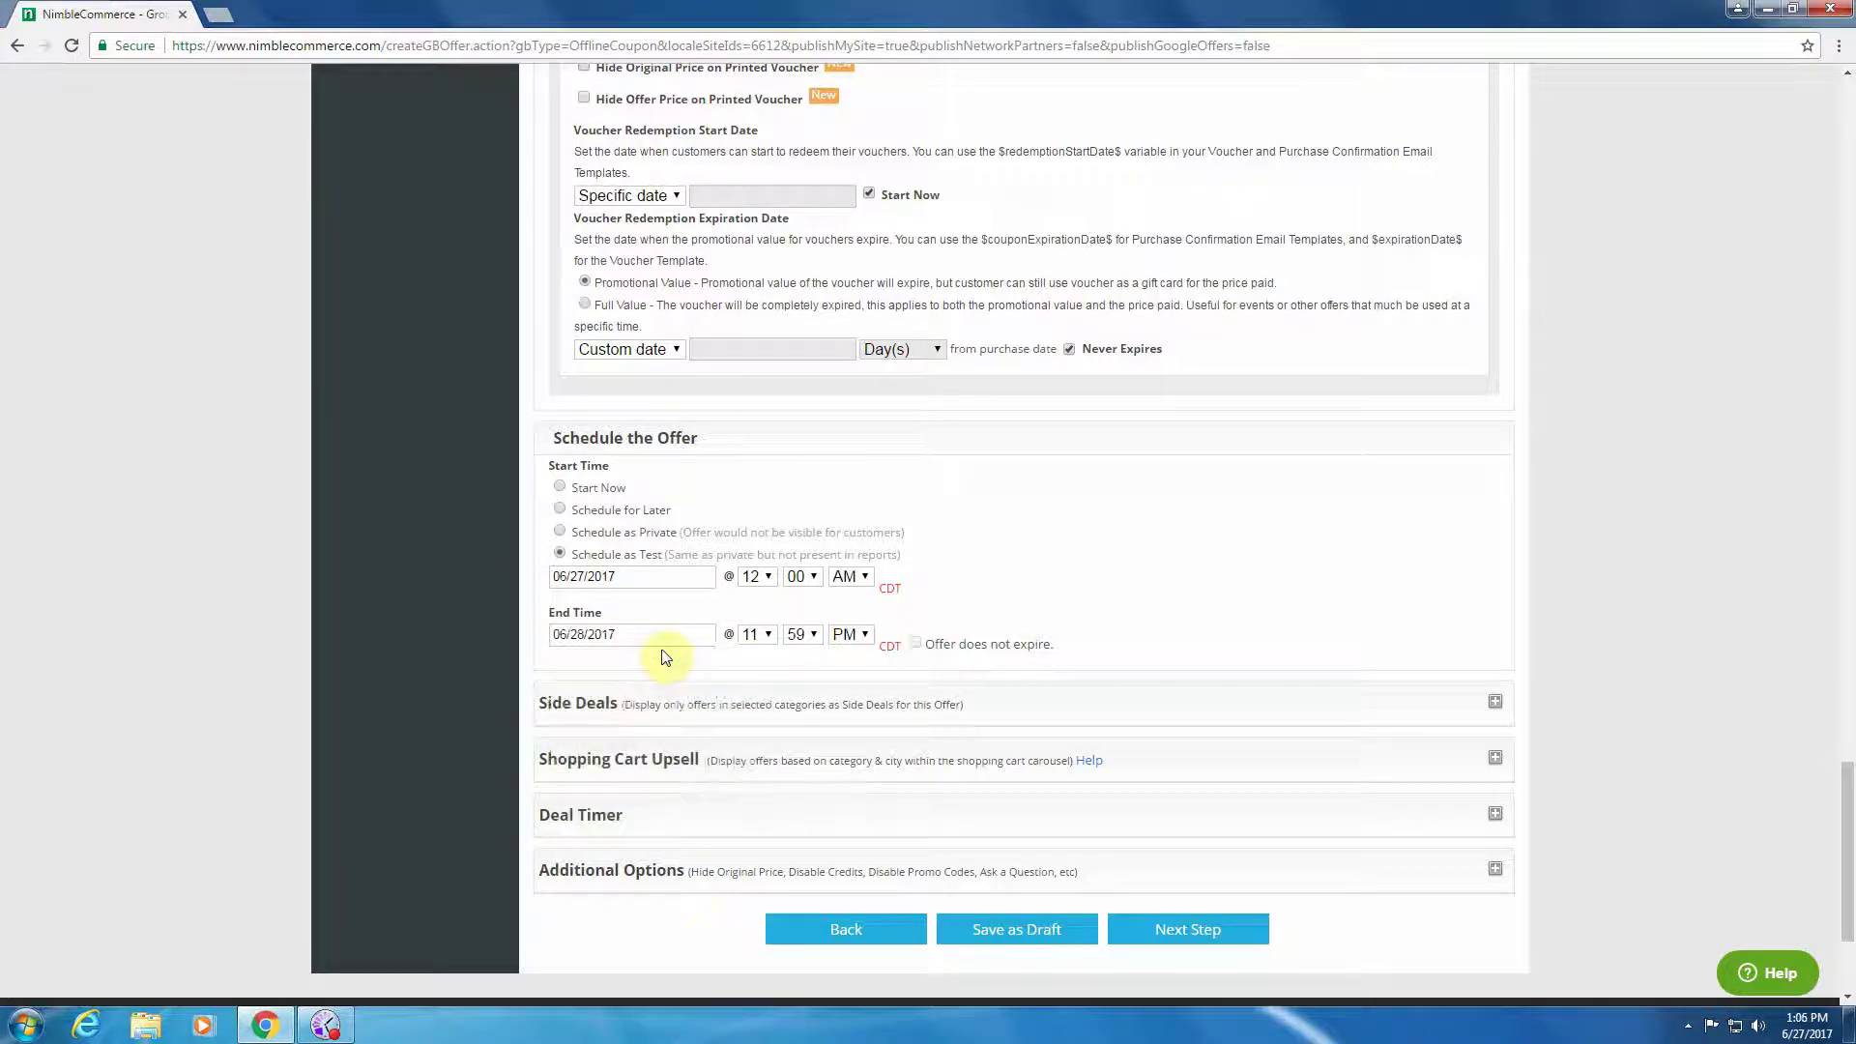
pyautogui.scroll(-1, 725, 667)
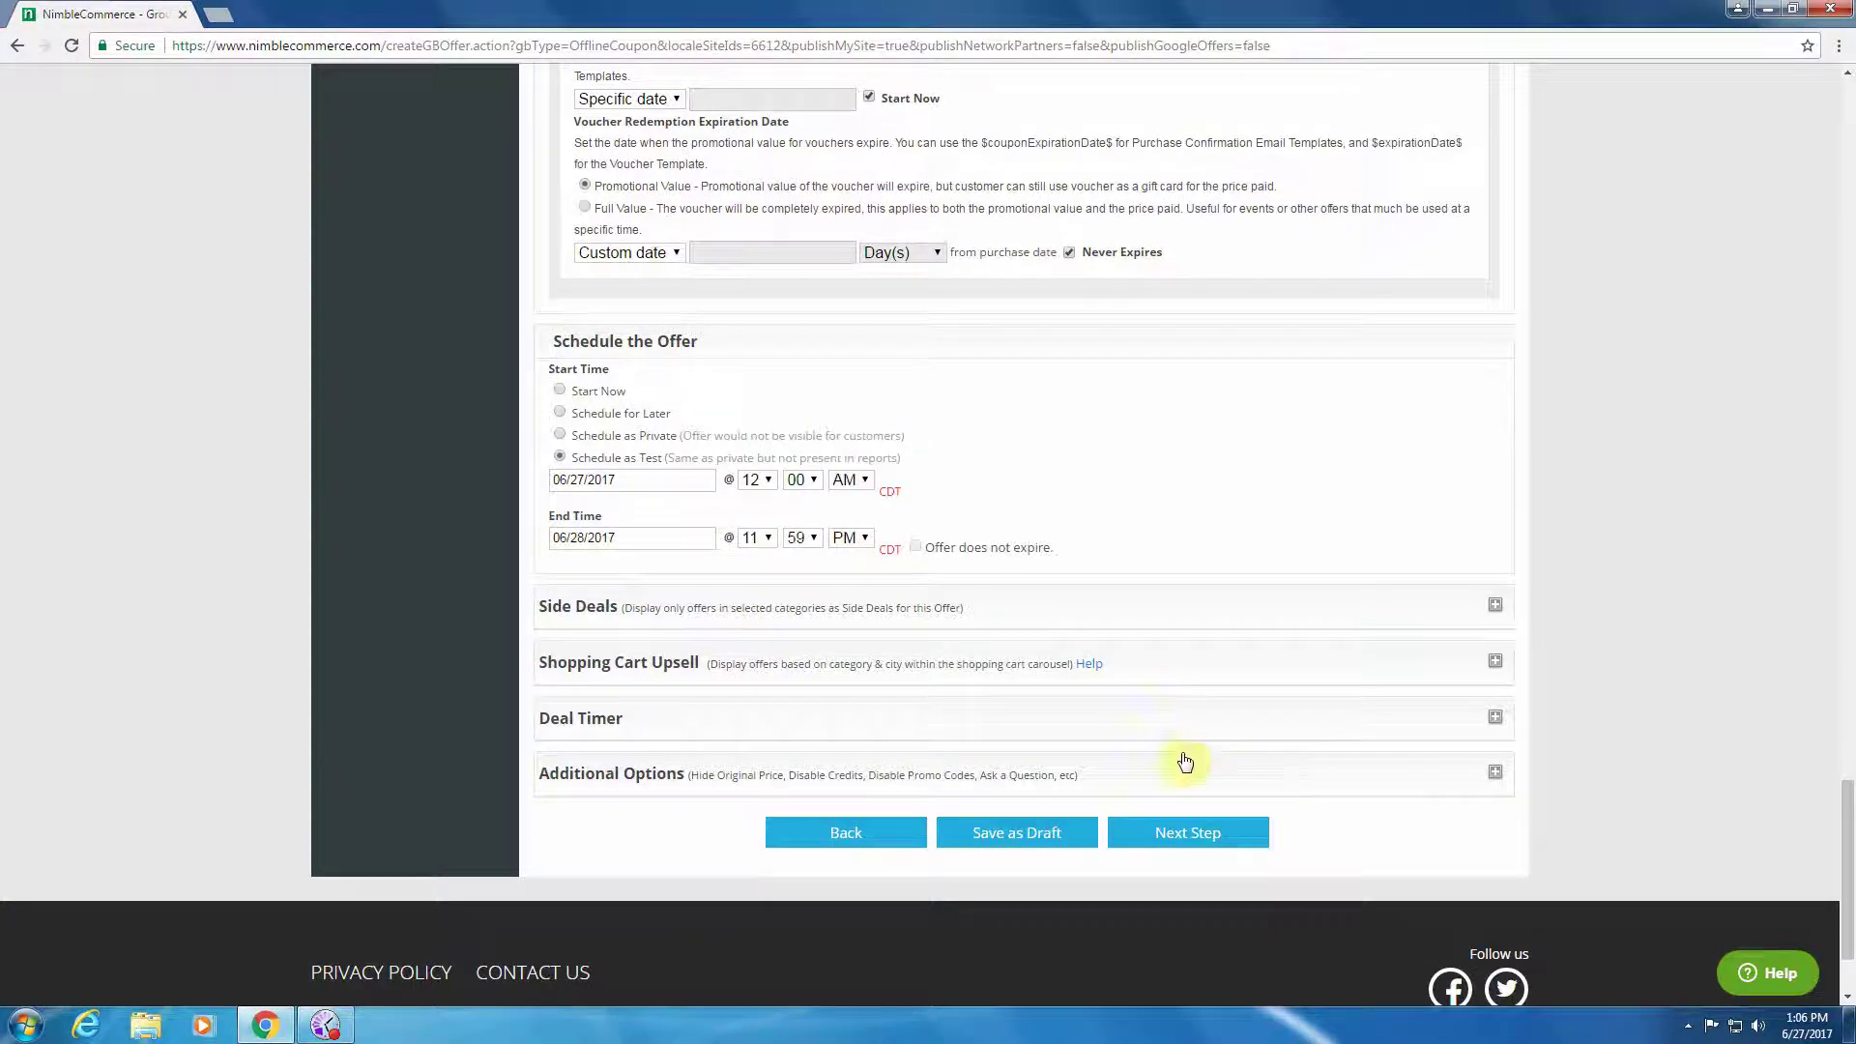
# Step: Try to save the offer as a draft and check the form for the flagged field
pyautogui.click(1038, 835)
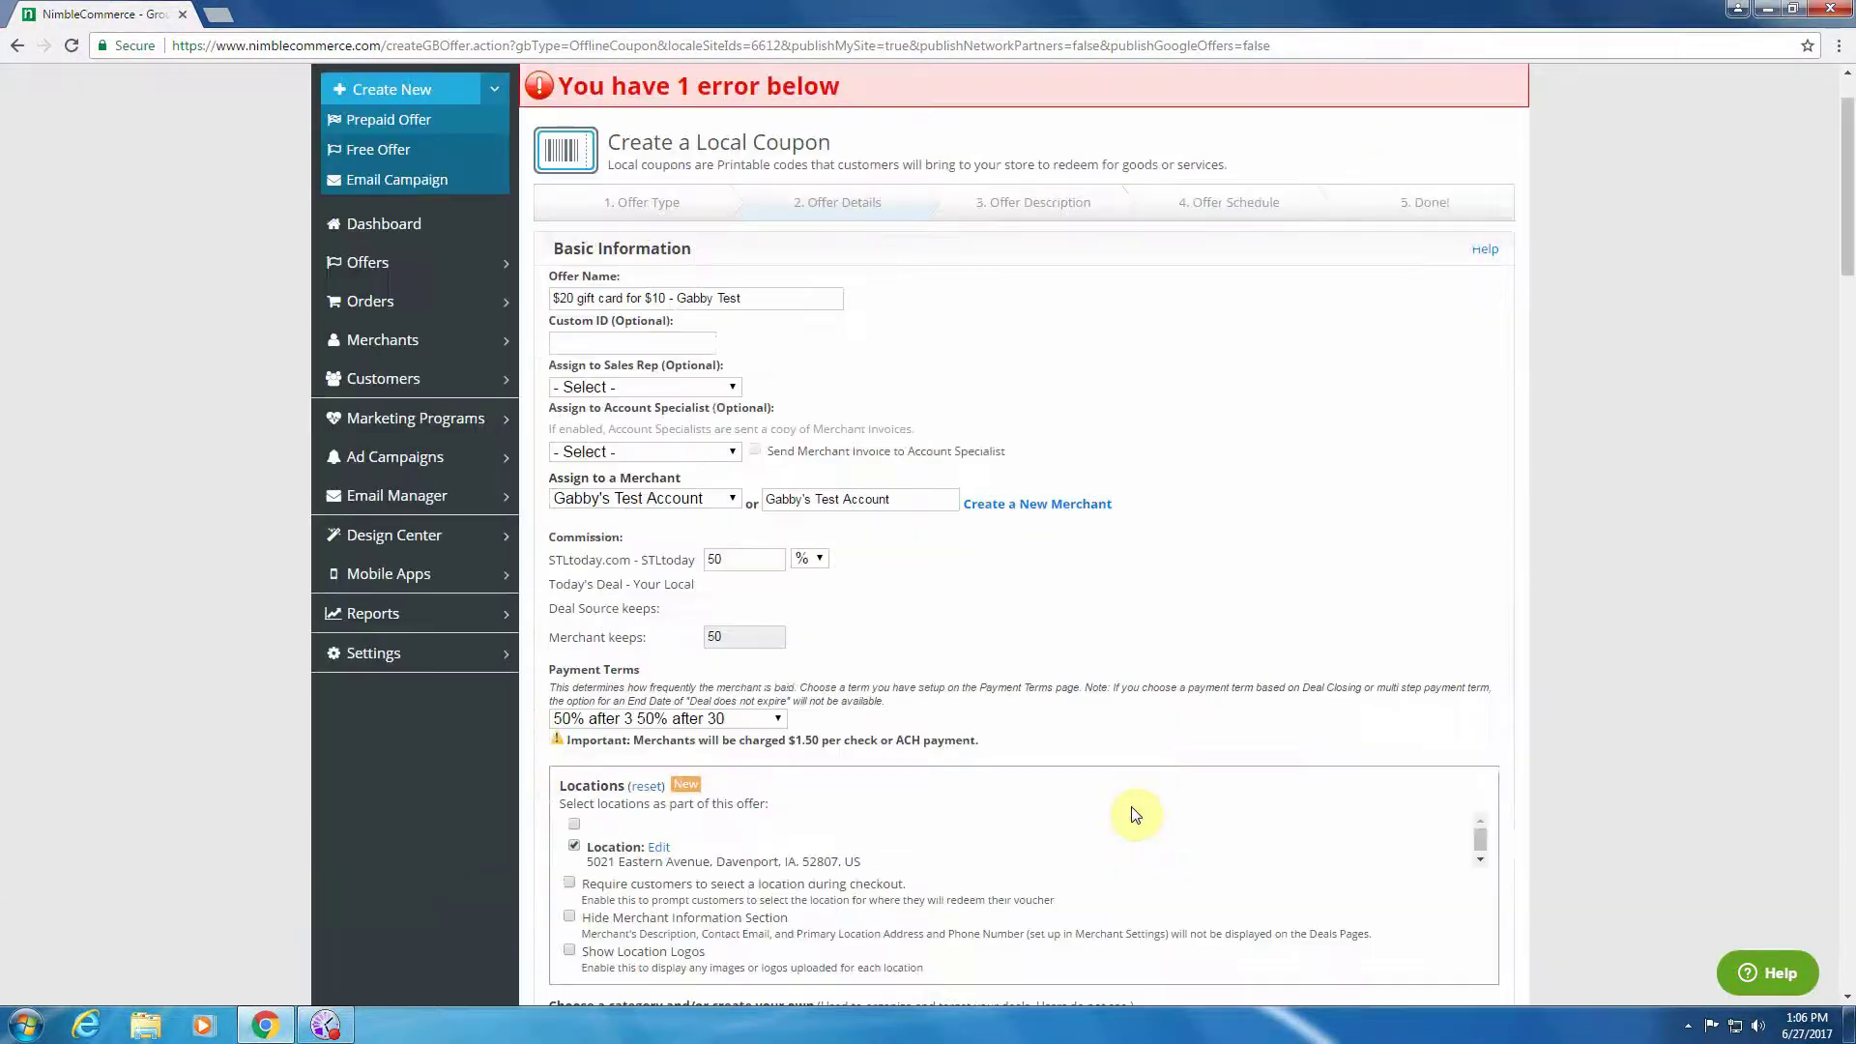
pyautogui.scroll(-4, 1562, 514)
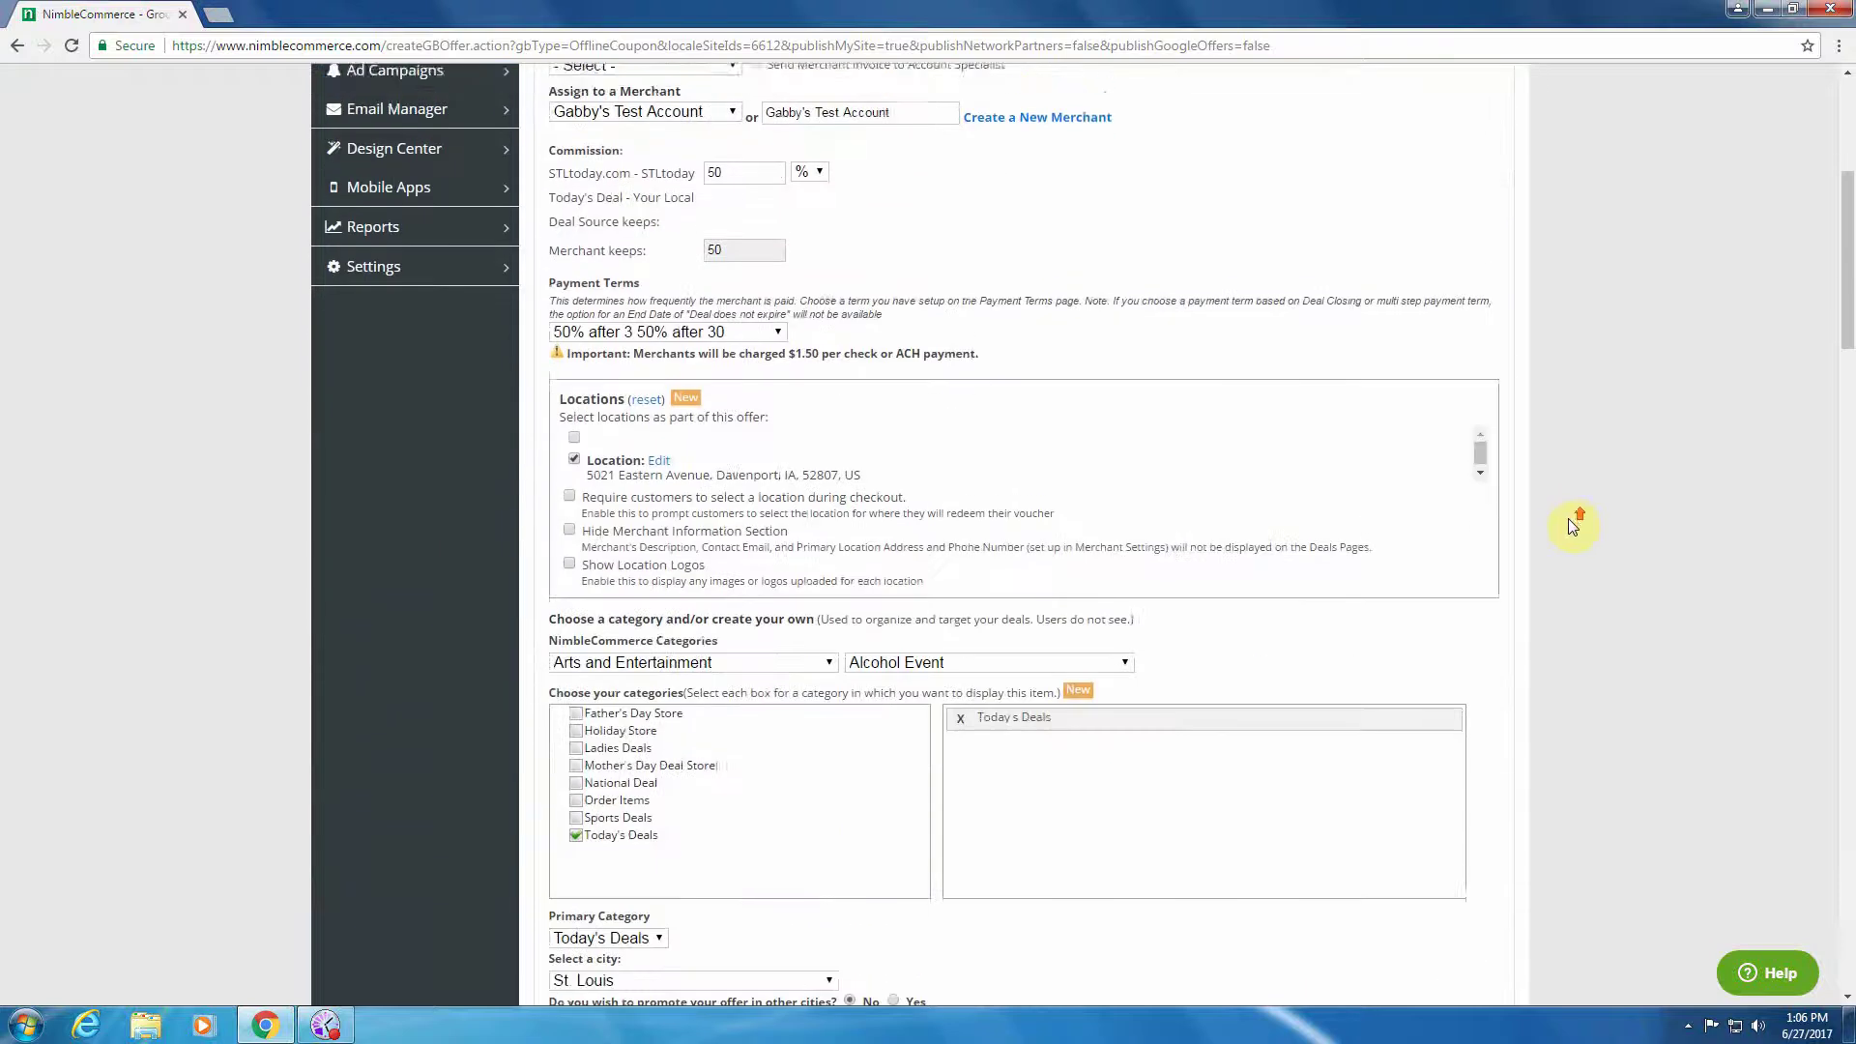
pyautogui.scroll(-11, 1573, 525)
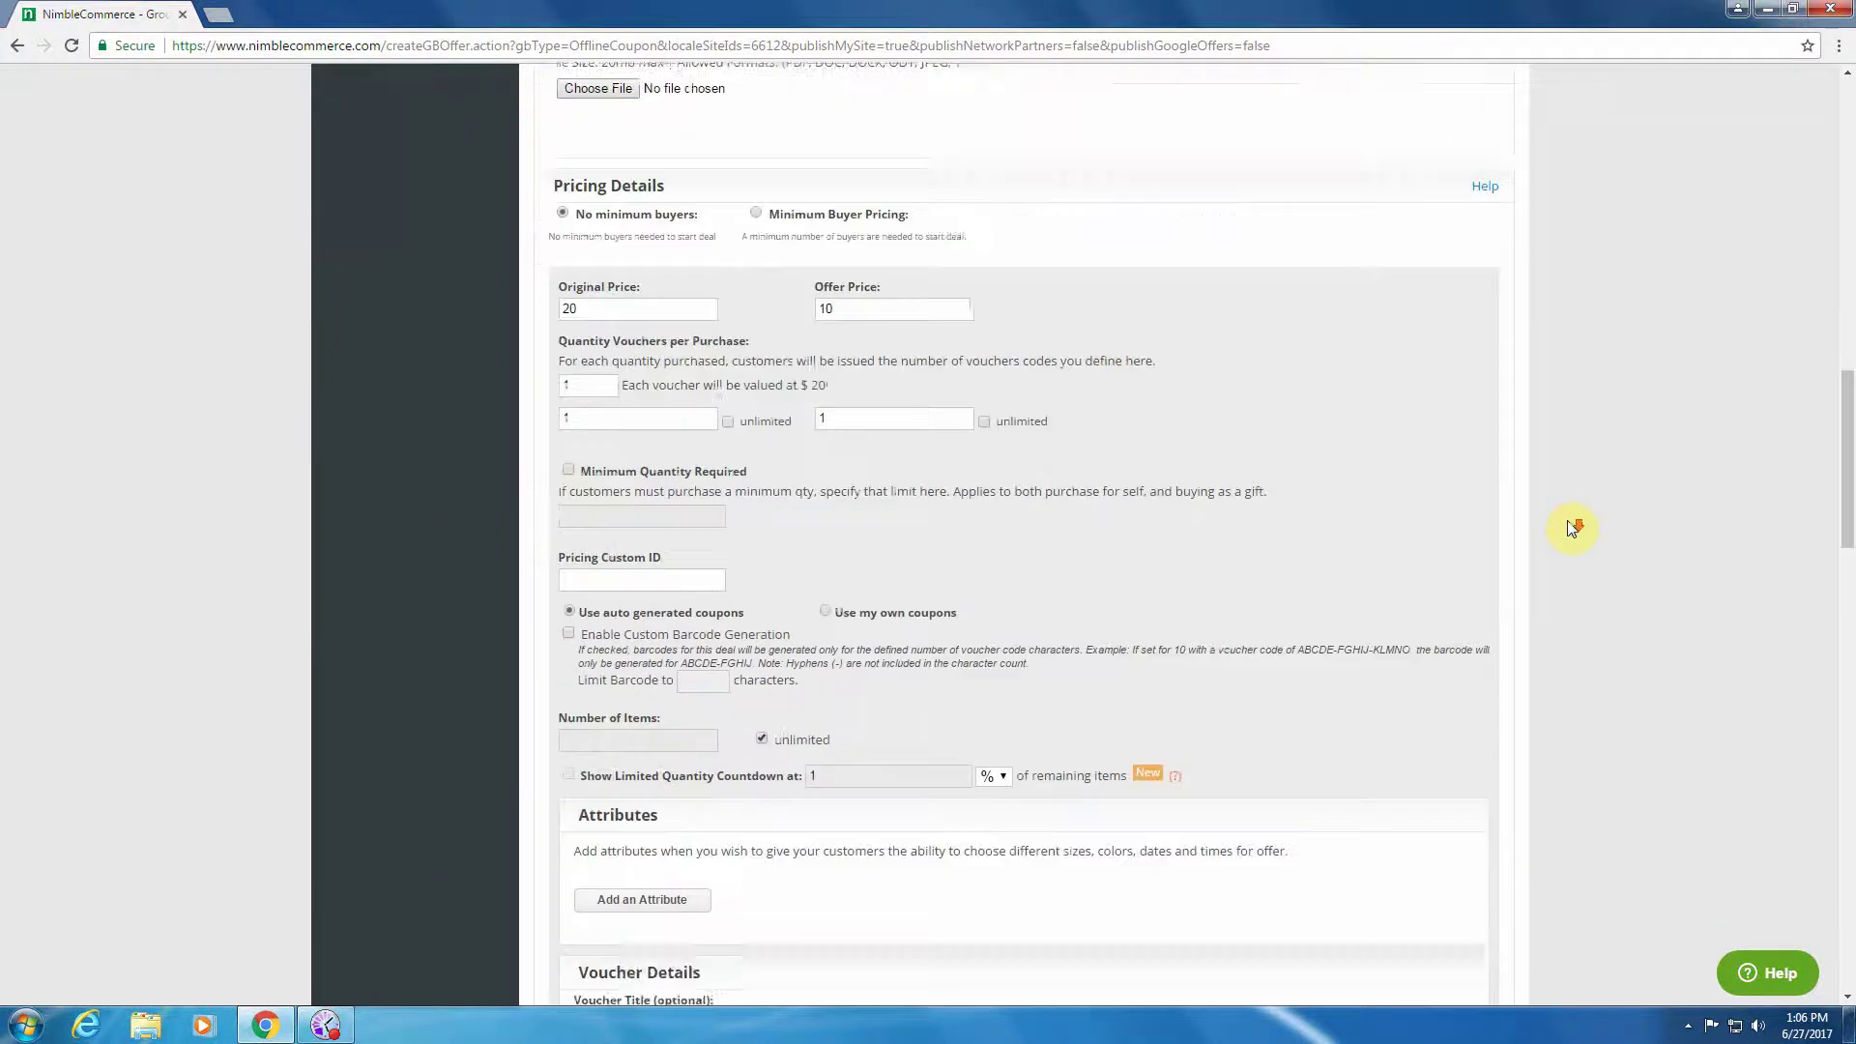
pyautogui.scroll(-10, 1573, 527)
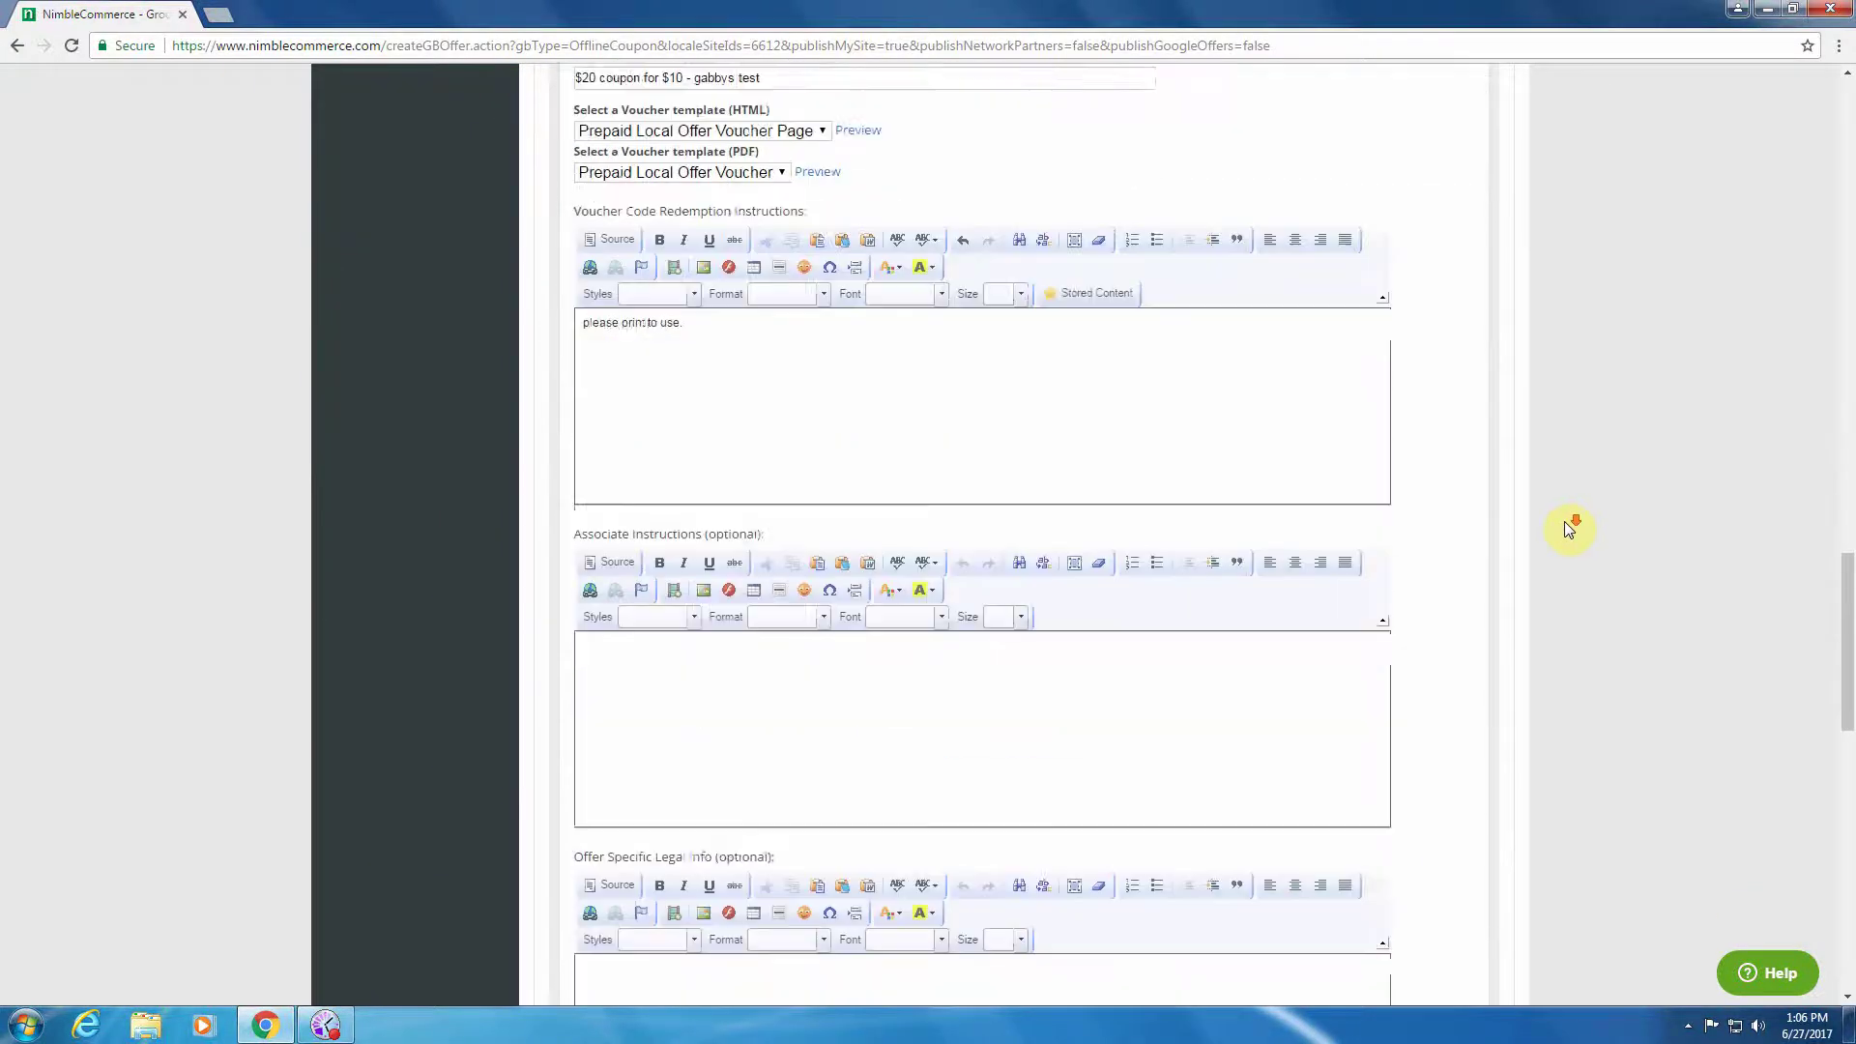
pyautogui.scroll(-11, 1566, 523)
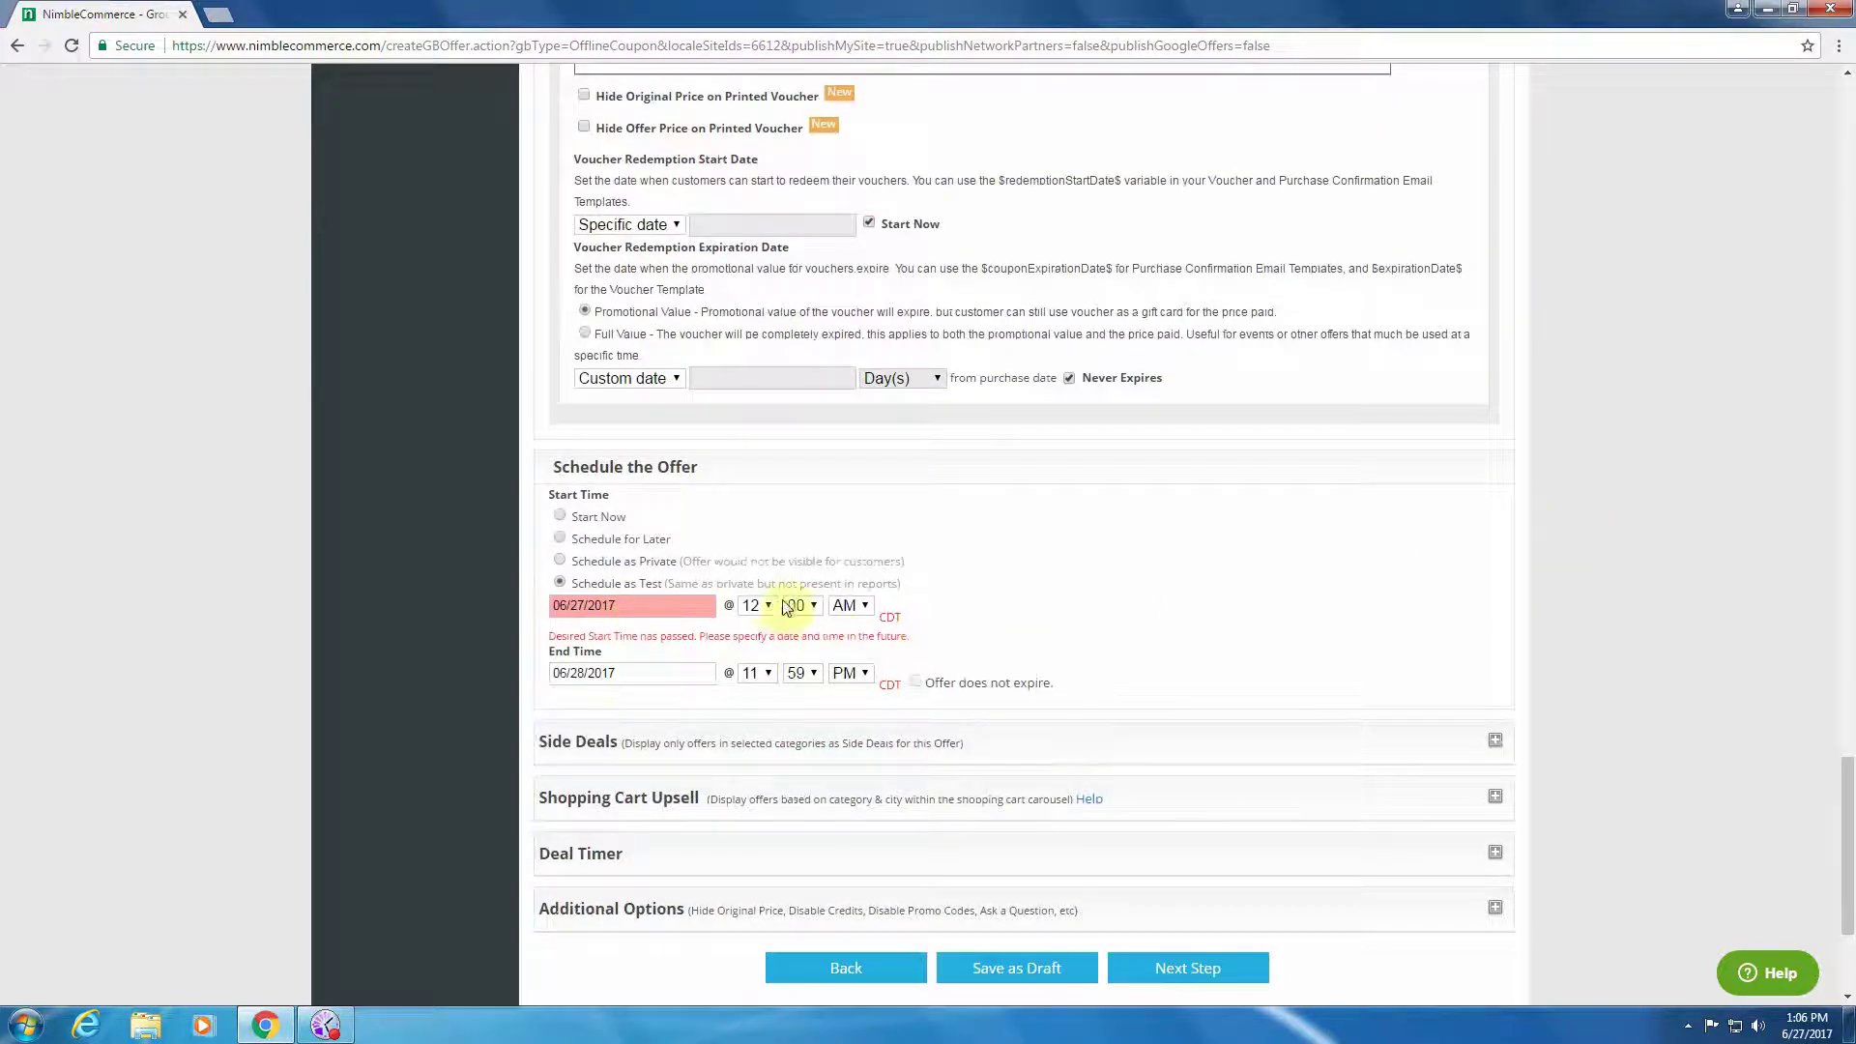
# Step: Reschedule the test offer to start on 06/28/2017 and end on 06/29/2017
pyautogui.click(642, 606)
pyautogui.click(666, 781)
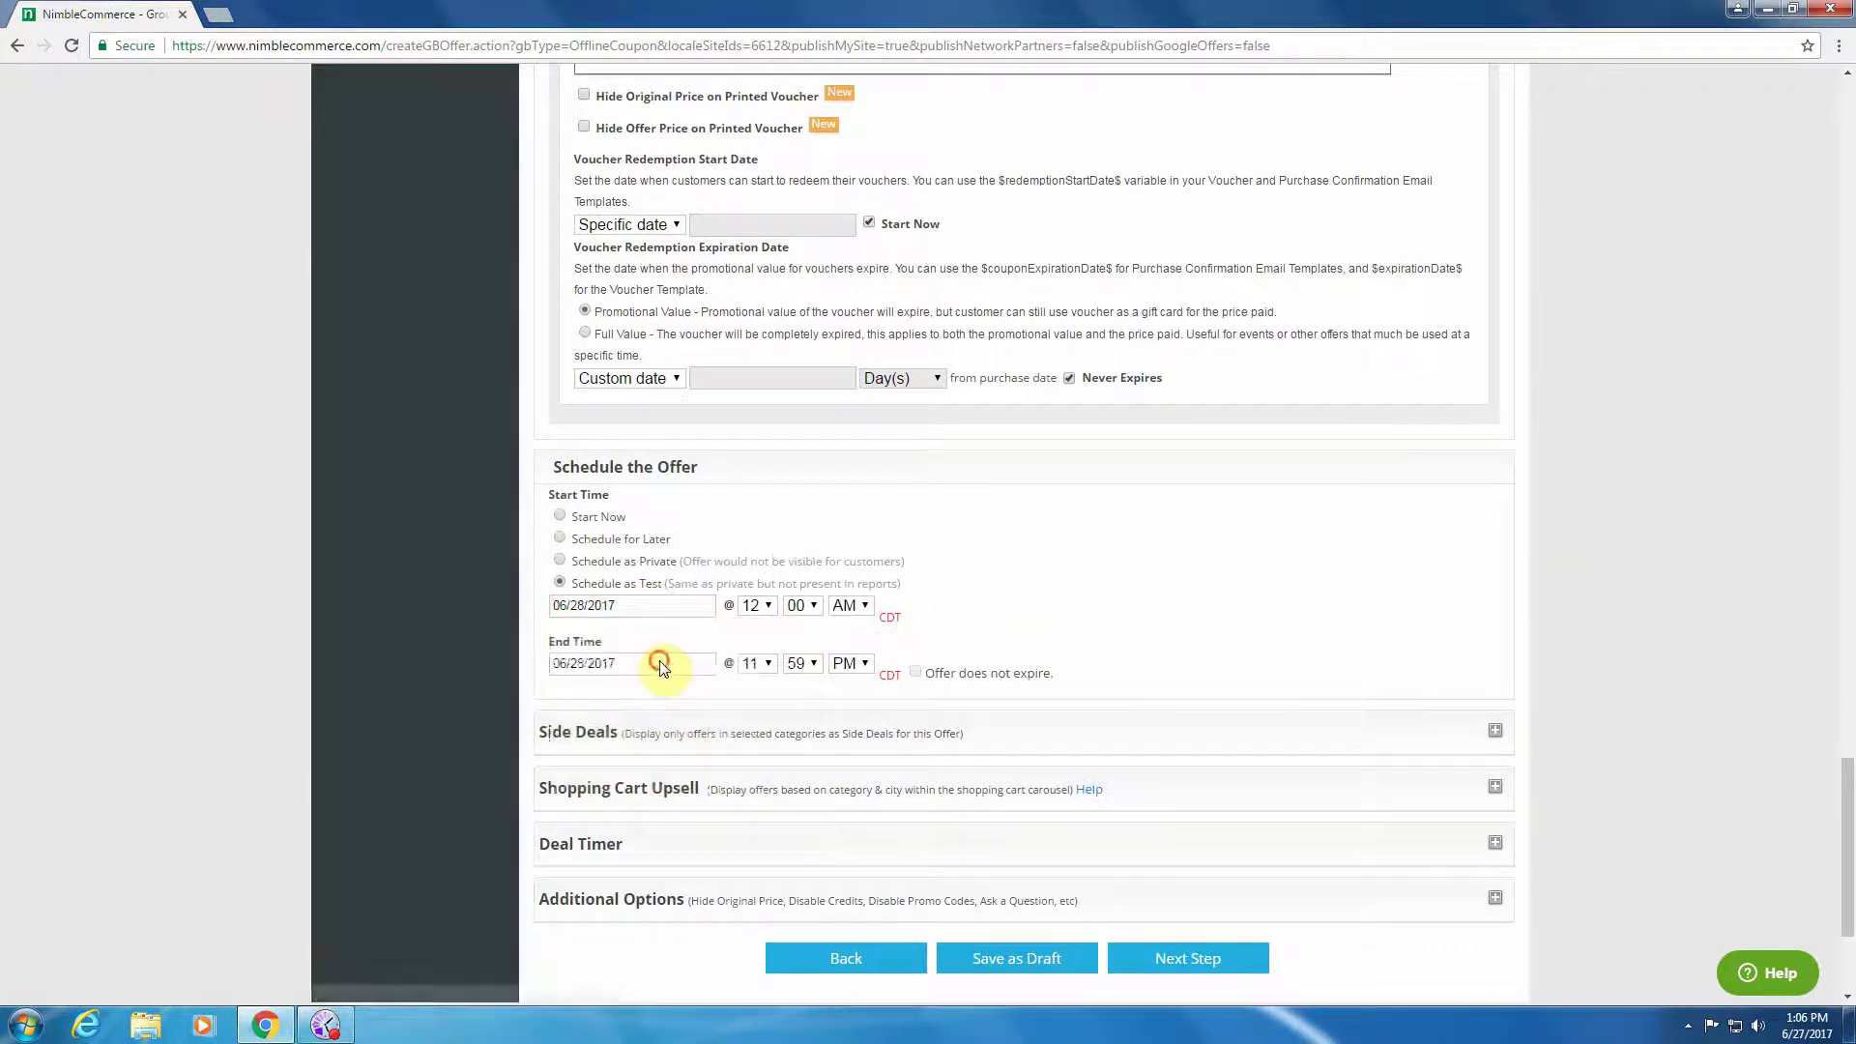
pyautogui.click(659, 663)
pyautogui.click(818, 746)
# Step: Save the rescheduled offer details as a draft and dismiss the confirmation
pyautogui.scroll(-1, 1159, 688)
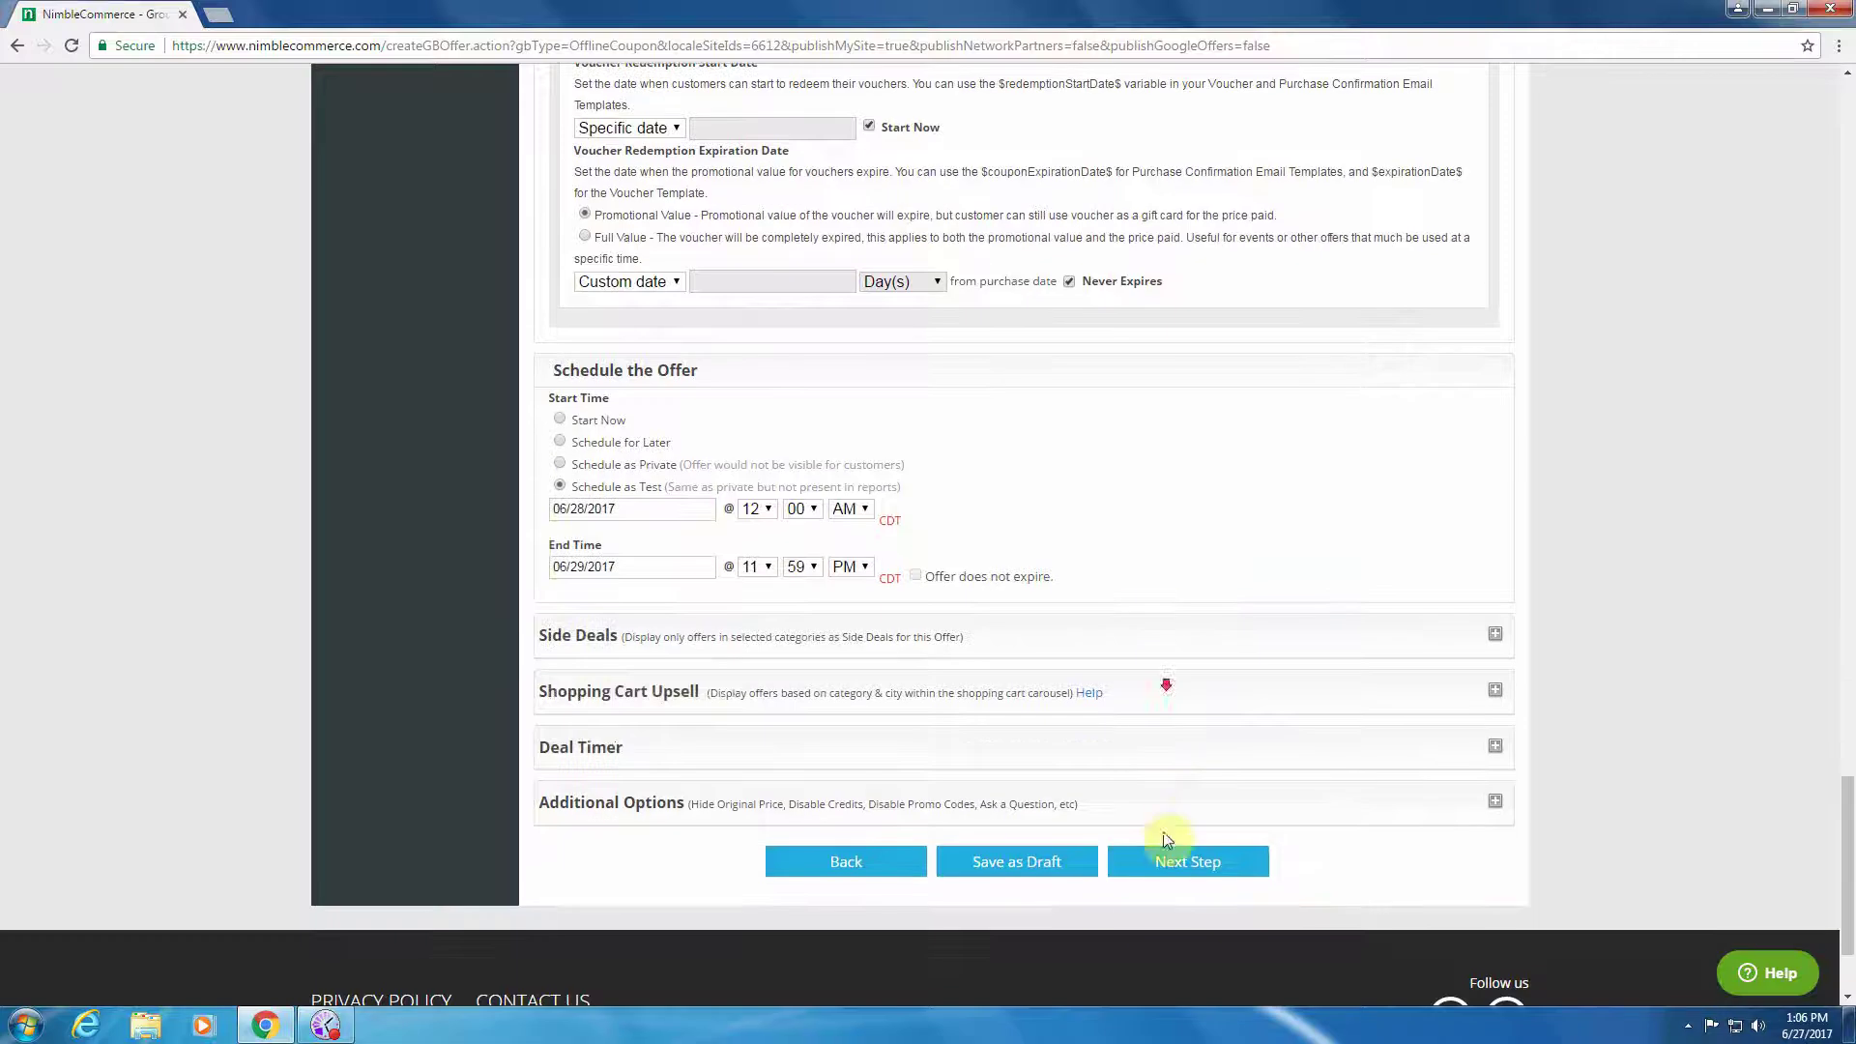
pyautogui.scroll(-1, 1143, 875)
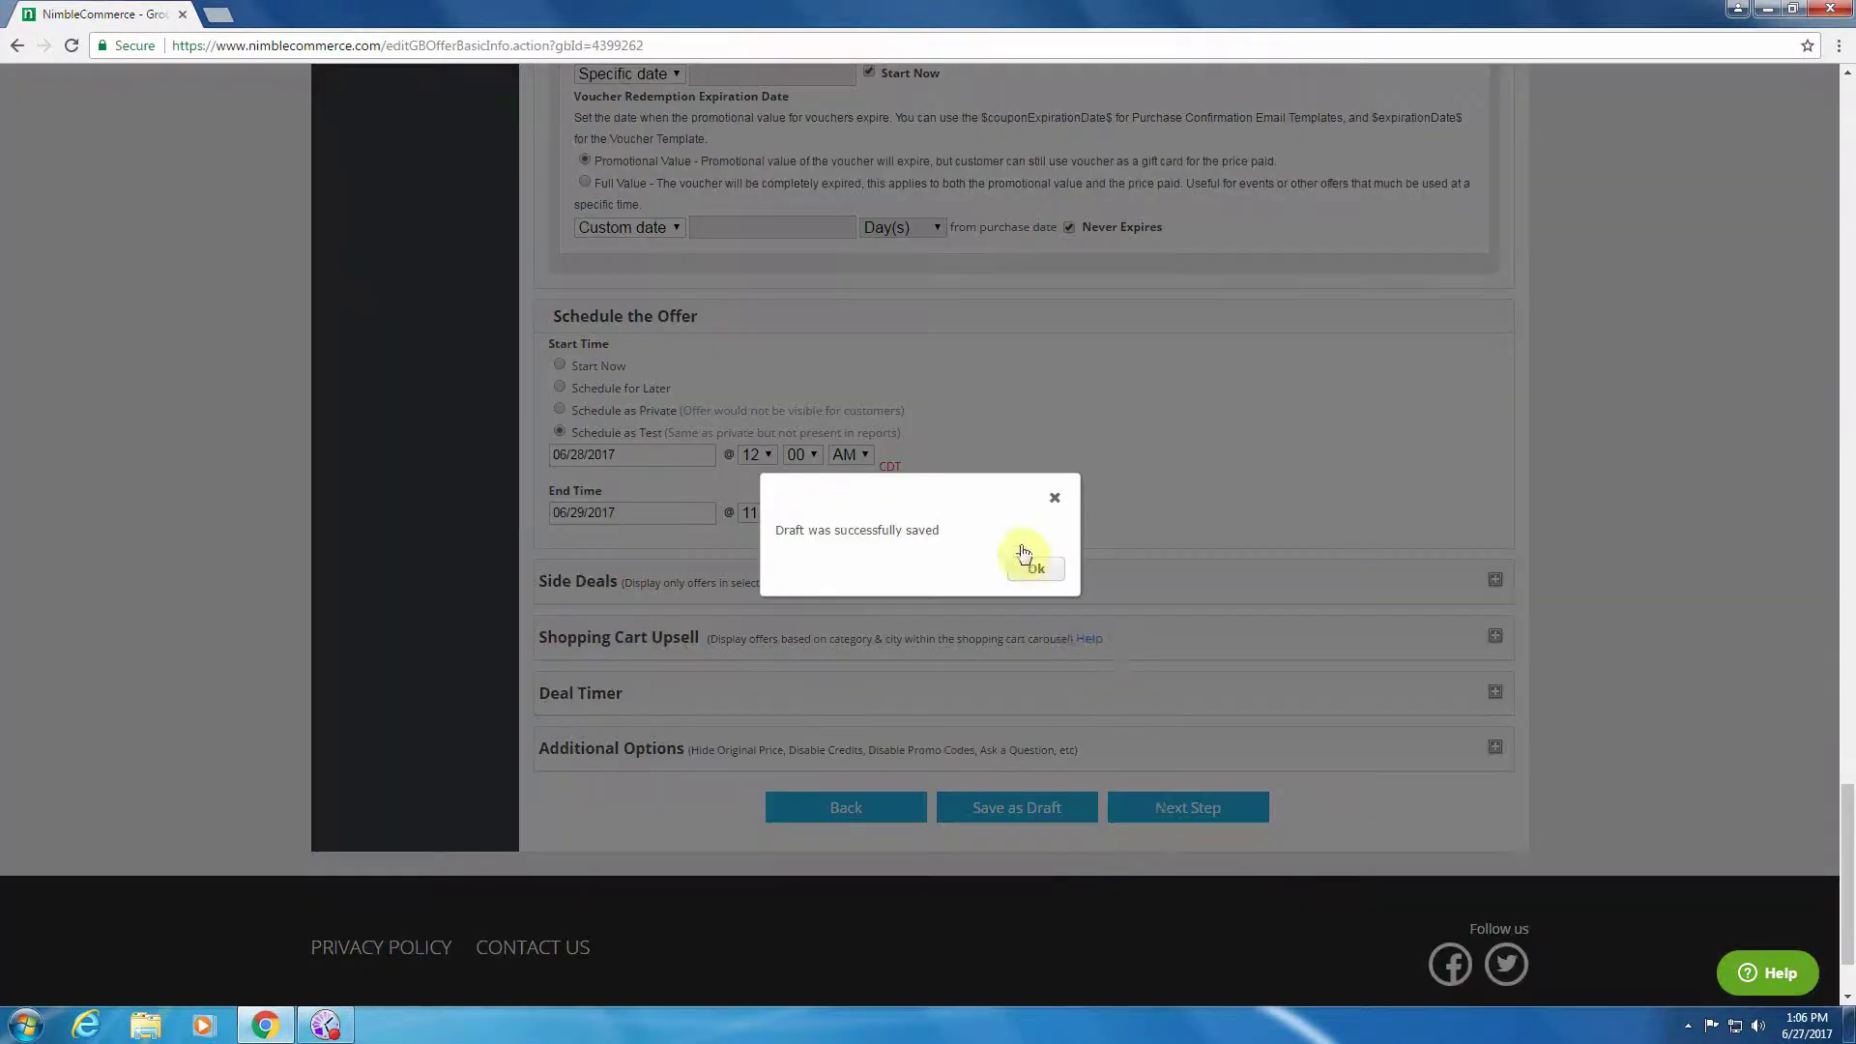
pyautogui.click(1031, 571)
# Step: Look over the saved offer details and advance to the Offer Description stage
pyautogui.click(1188, 807)
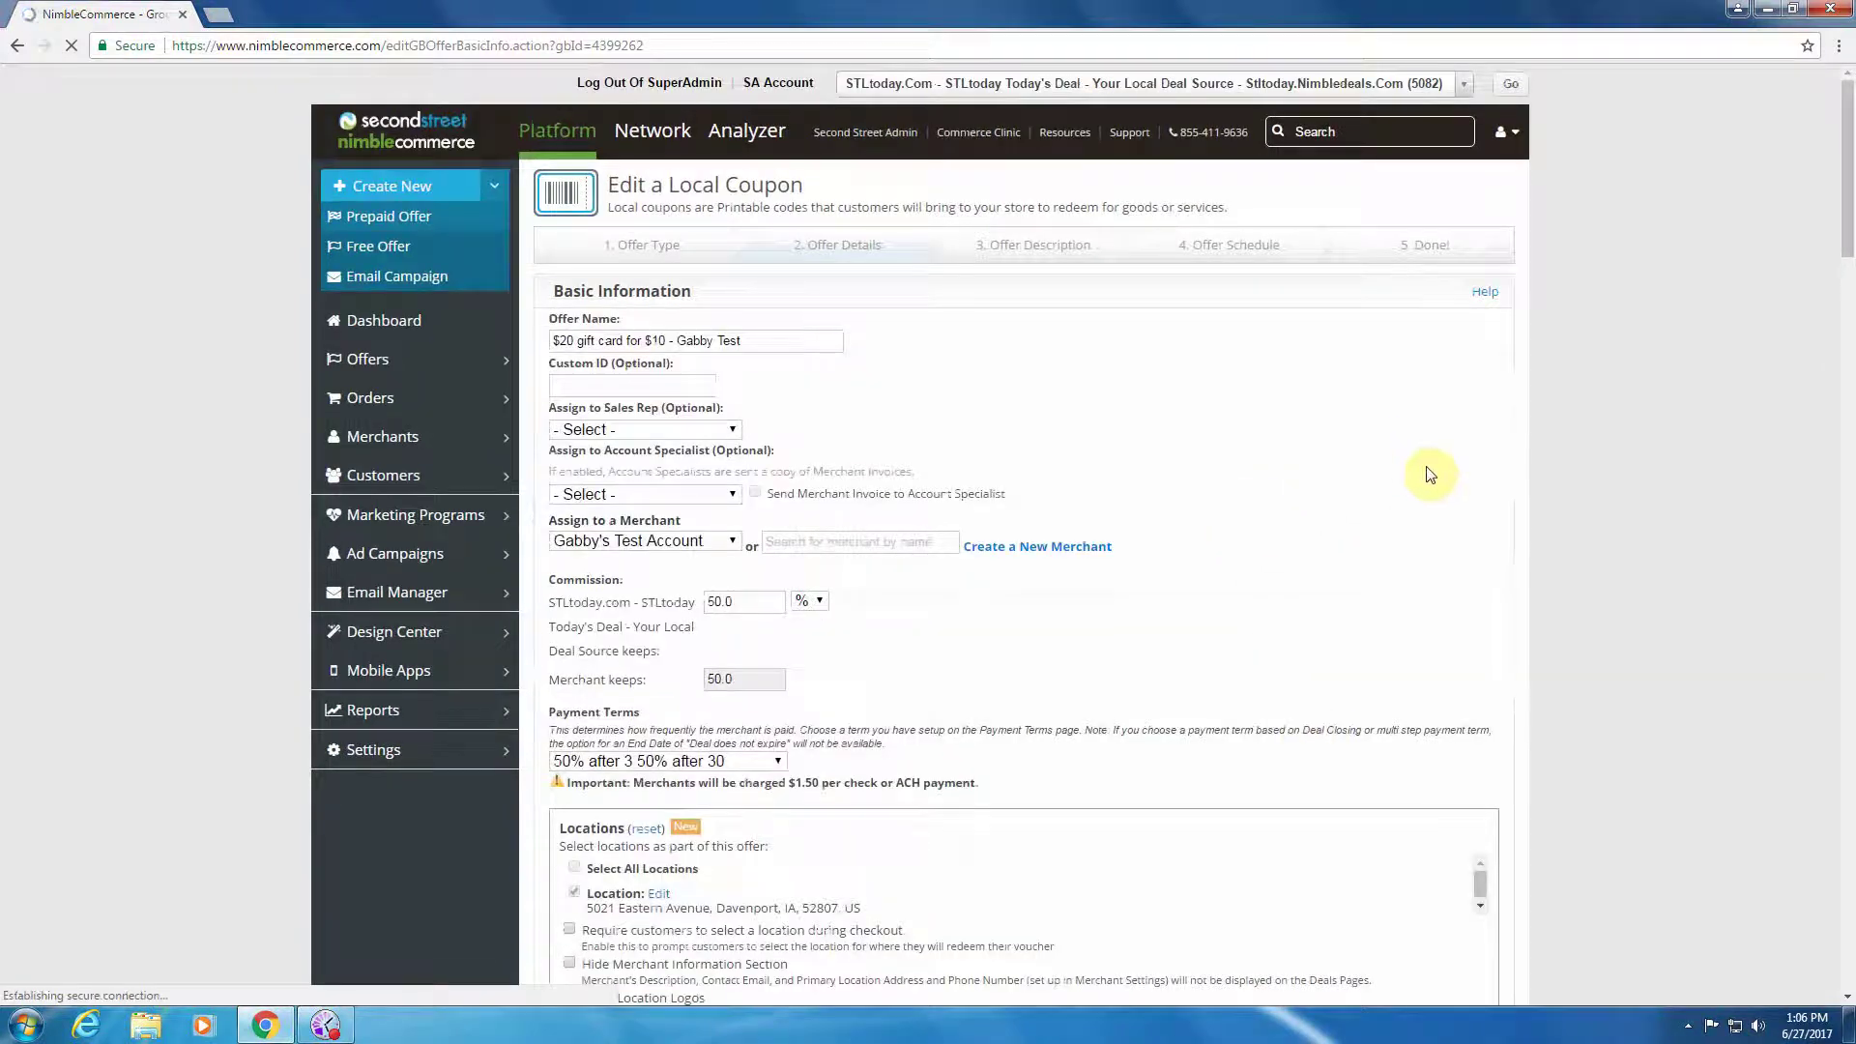
pyautogui.scroll(-1, 1469, 491)
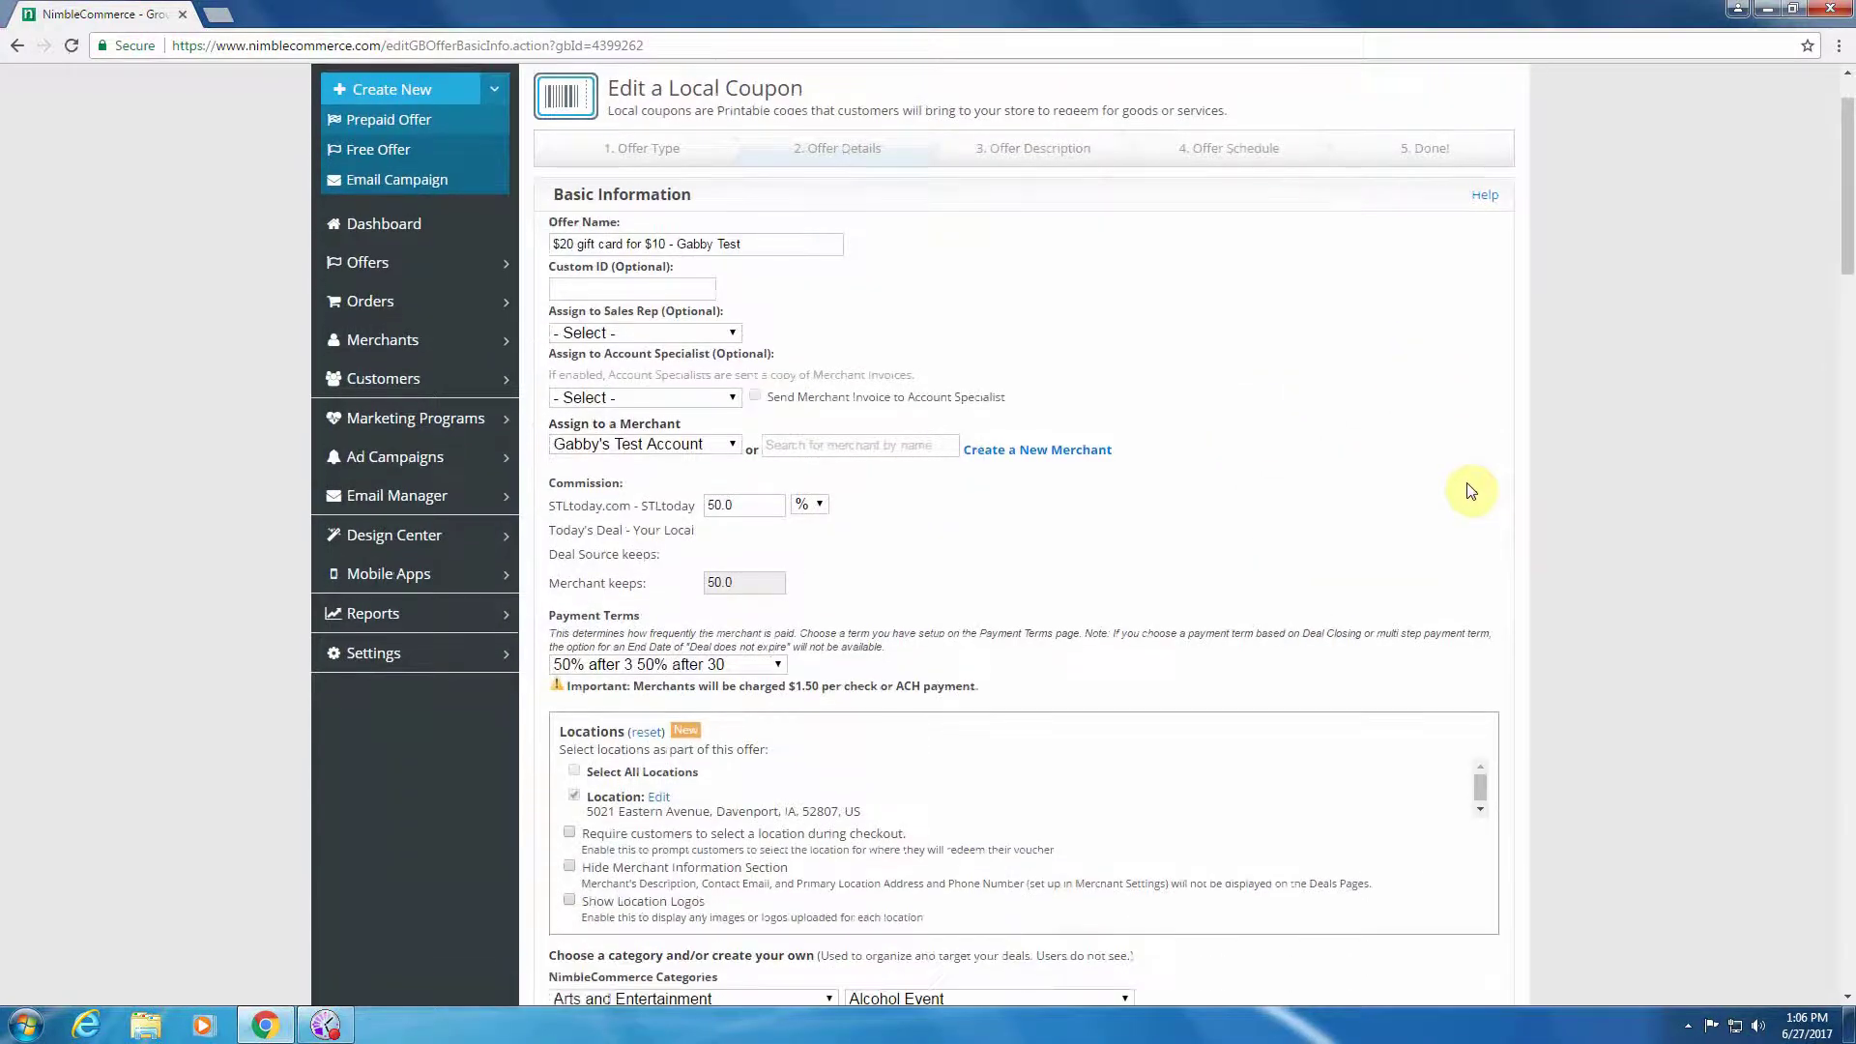
pyautogui.scroll(-3, 1472, 490)
pyautogui.scroll(-2, 1530, 478)
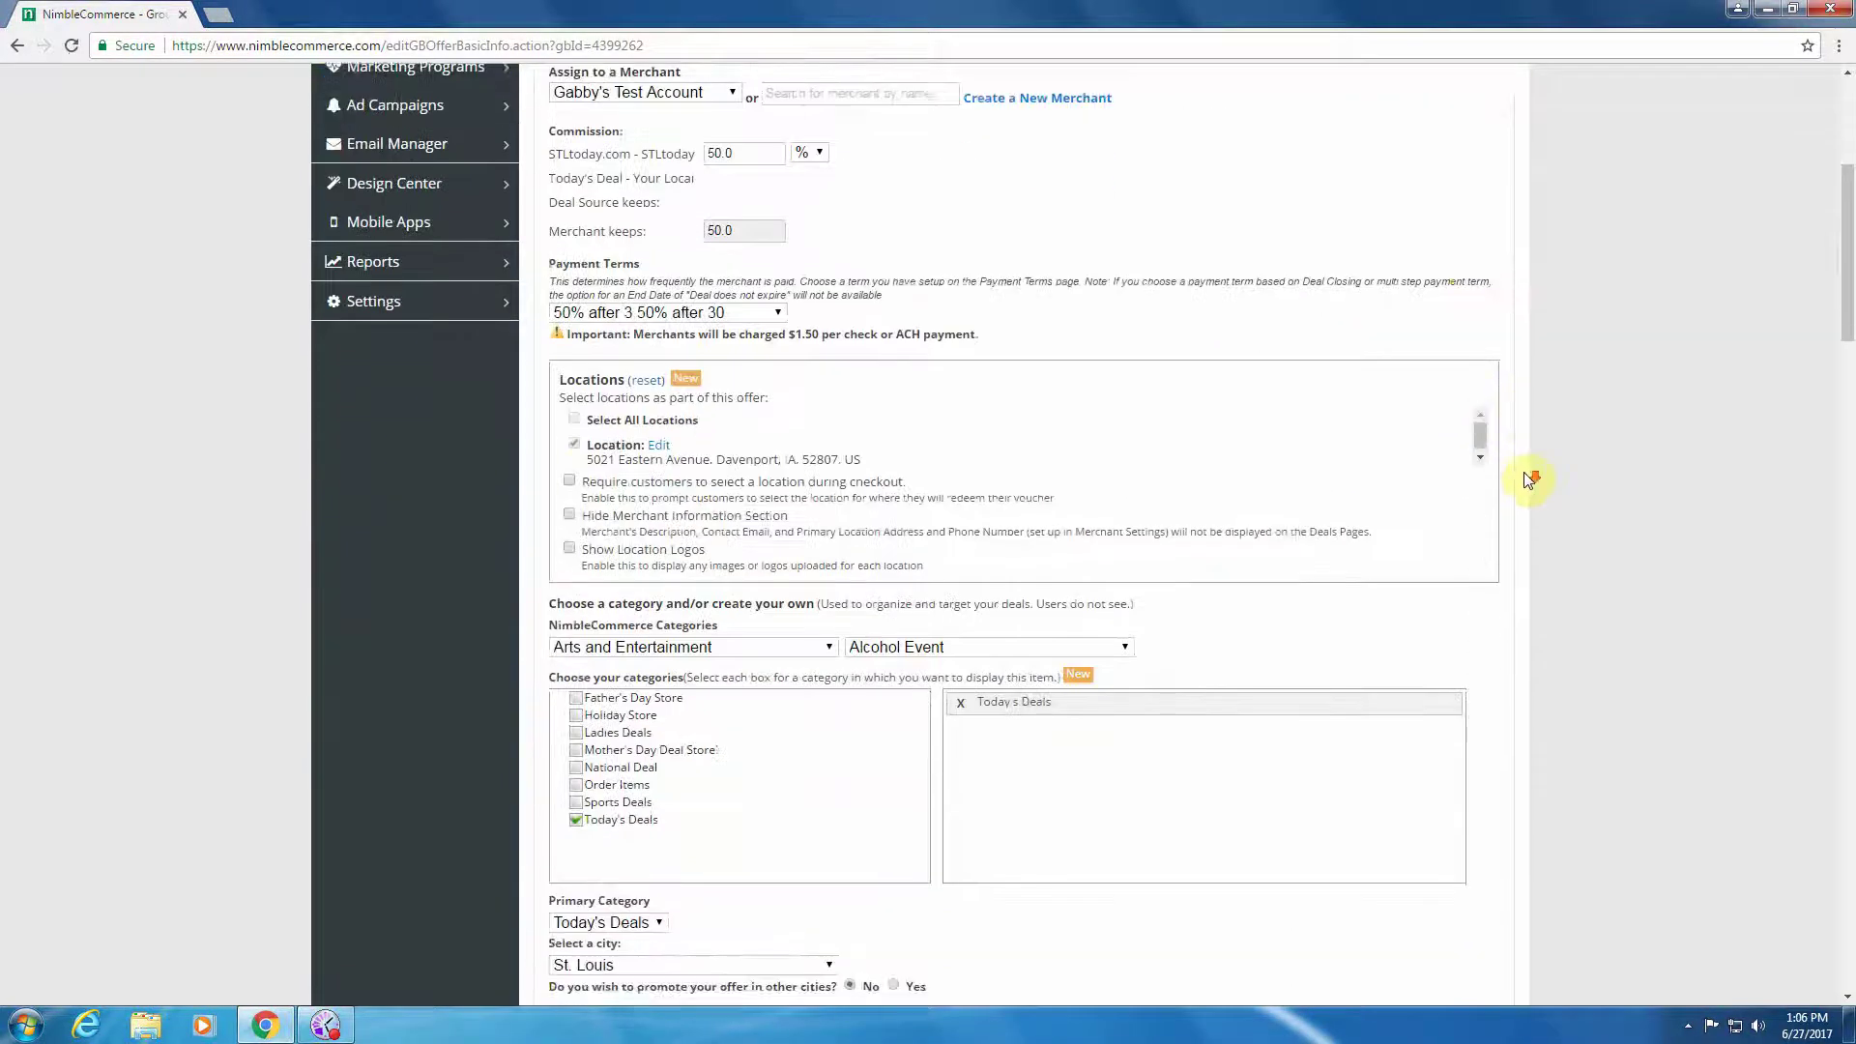
pyautogui.scroll(-8, 1527, 480)
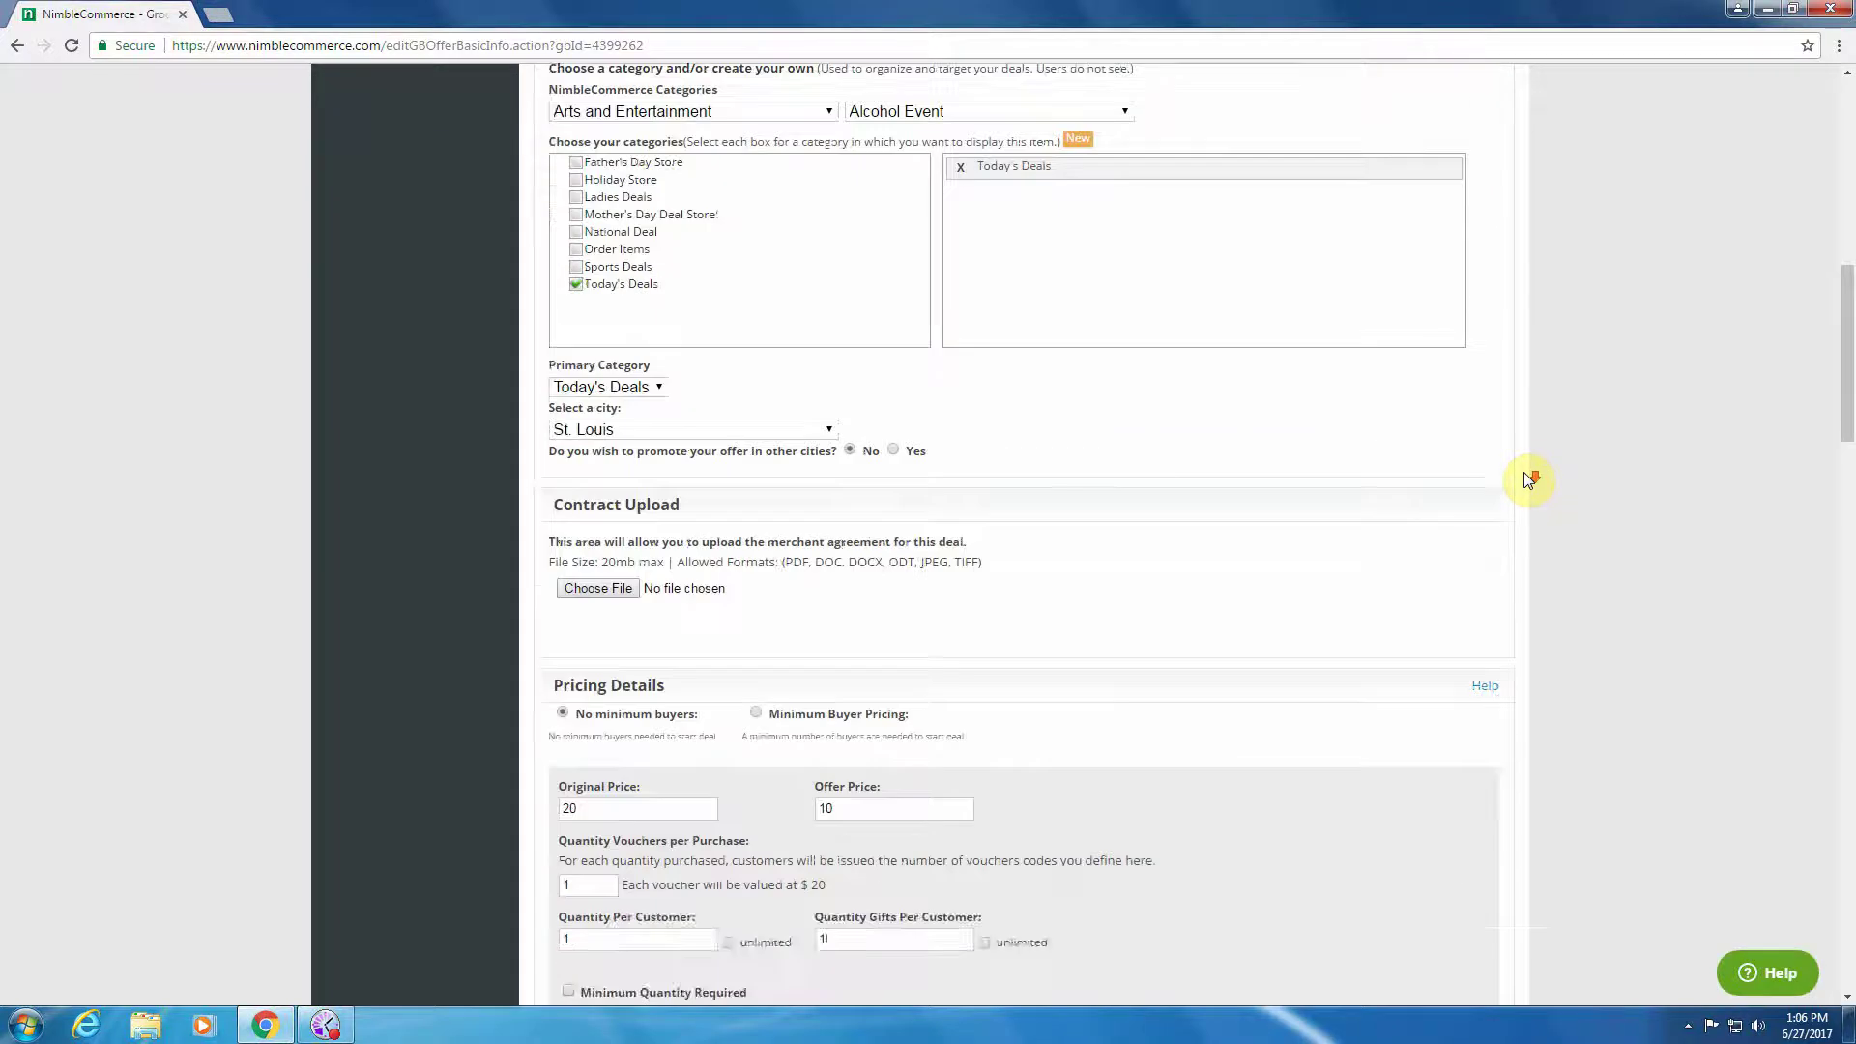
pyautogui.scroll(-20, 1528, 481)
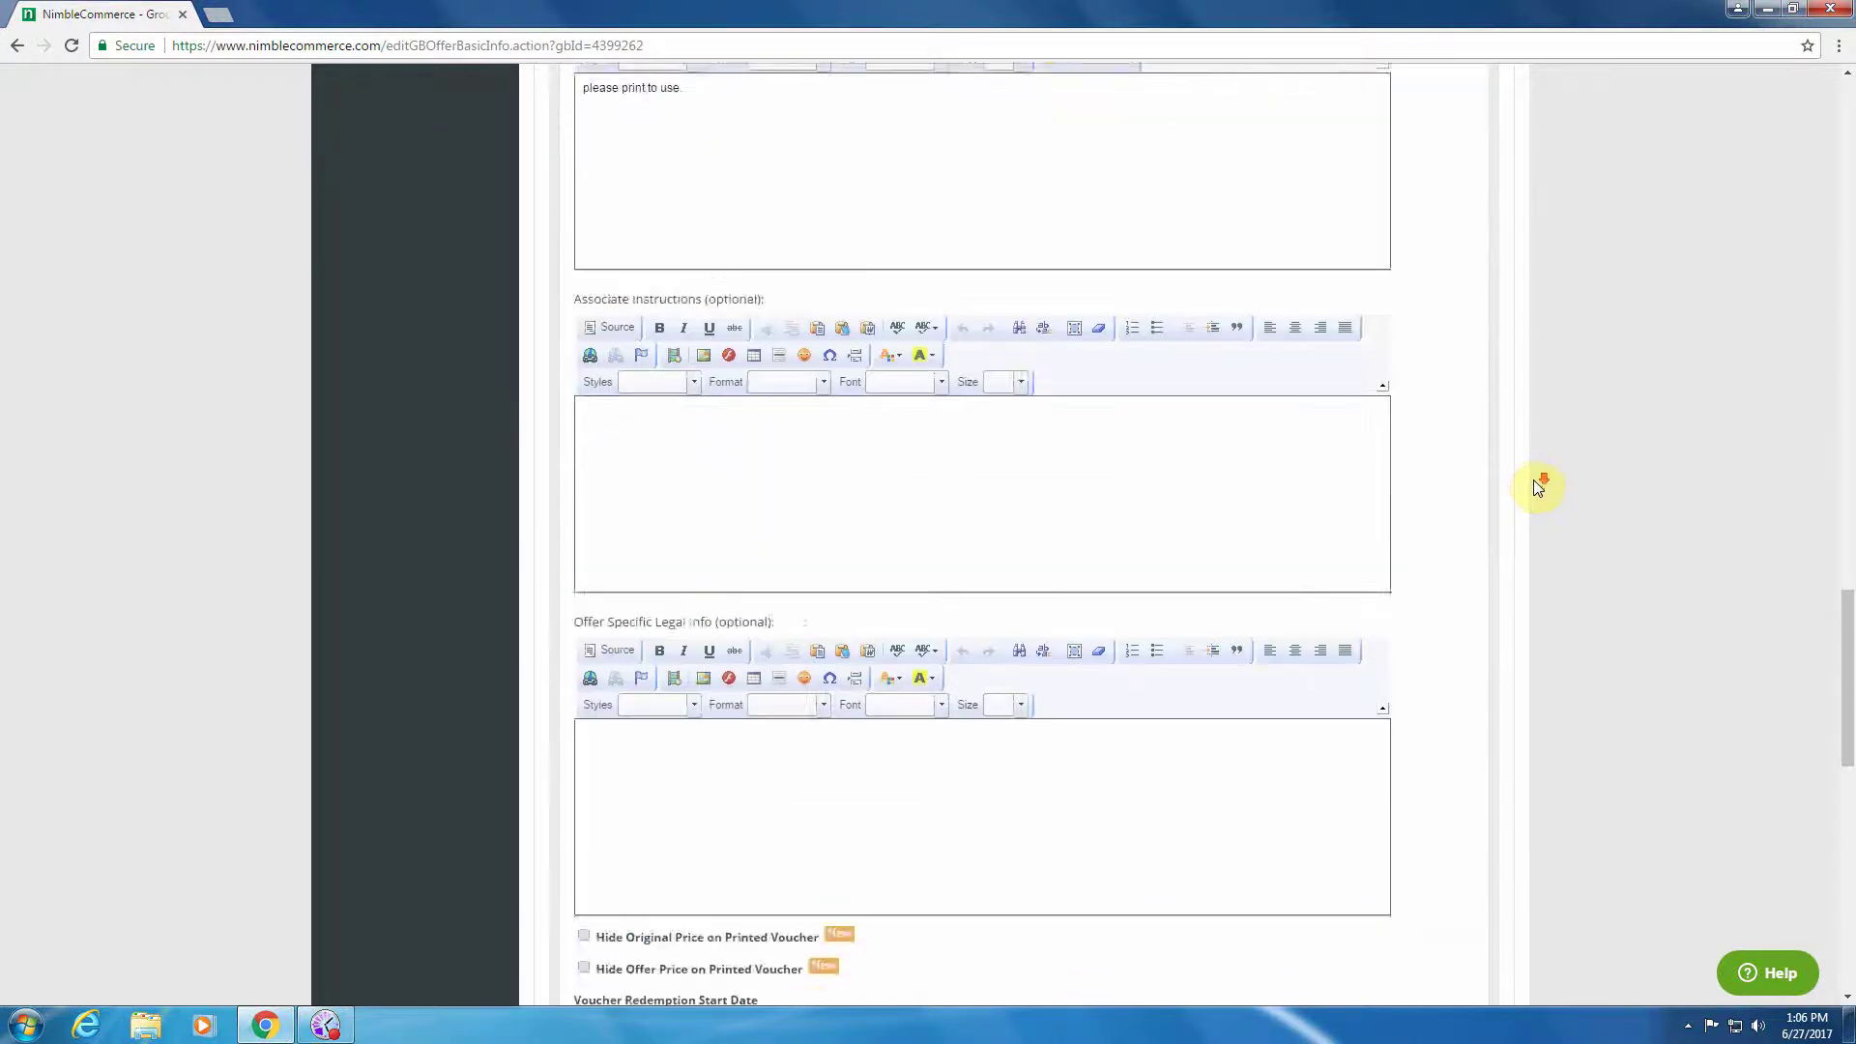
pyautogui.scroll(-5, 1536, 497)
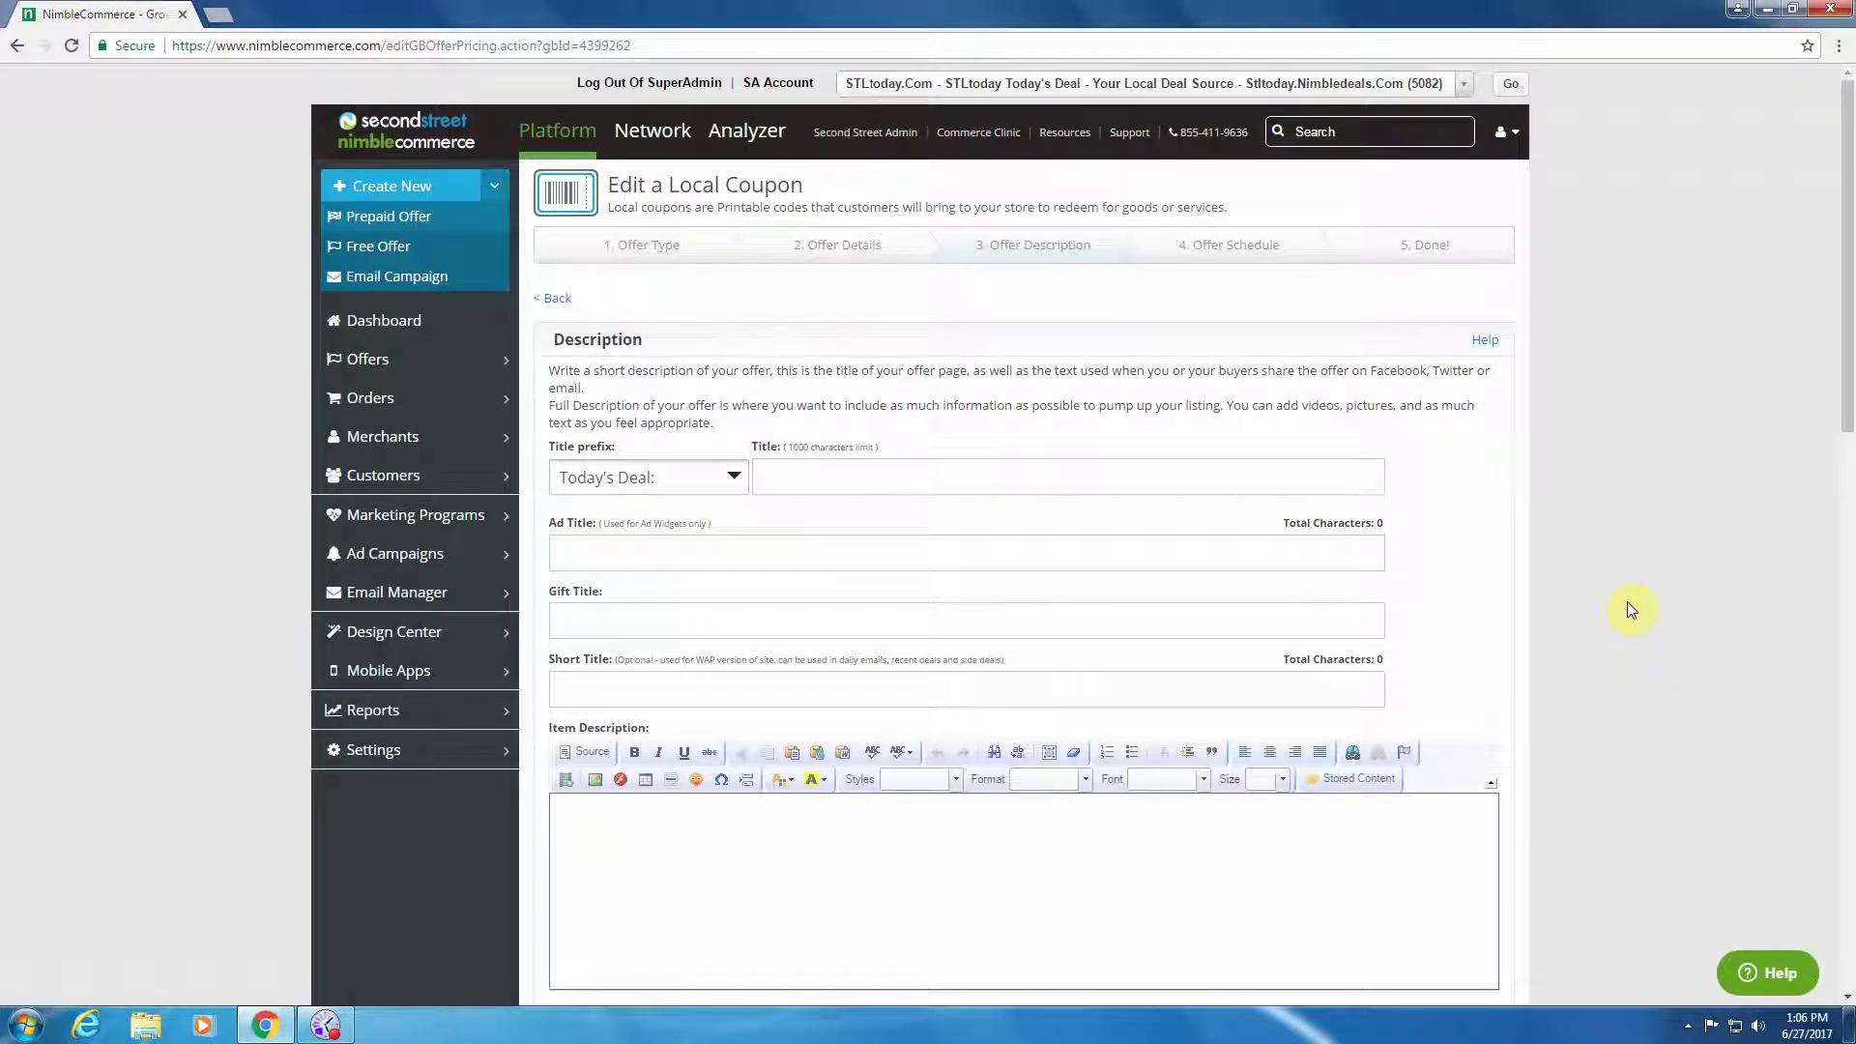
# Step: Enter "$20 coupon for $10" as the offer's title, keeping the "Today's Deal:" prefix
pyautogui.click(870, 480)
pyautogui.write('$20 coupon for $10')
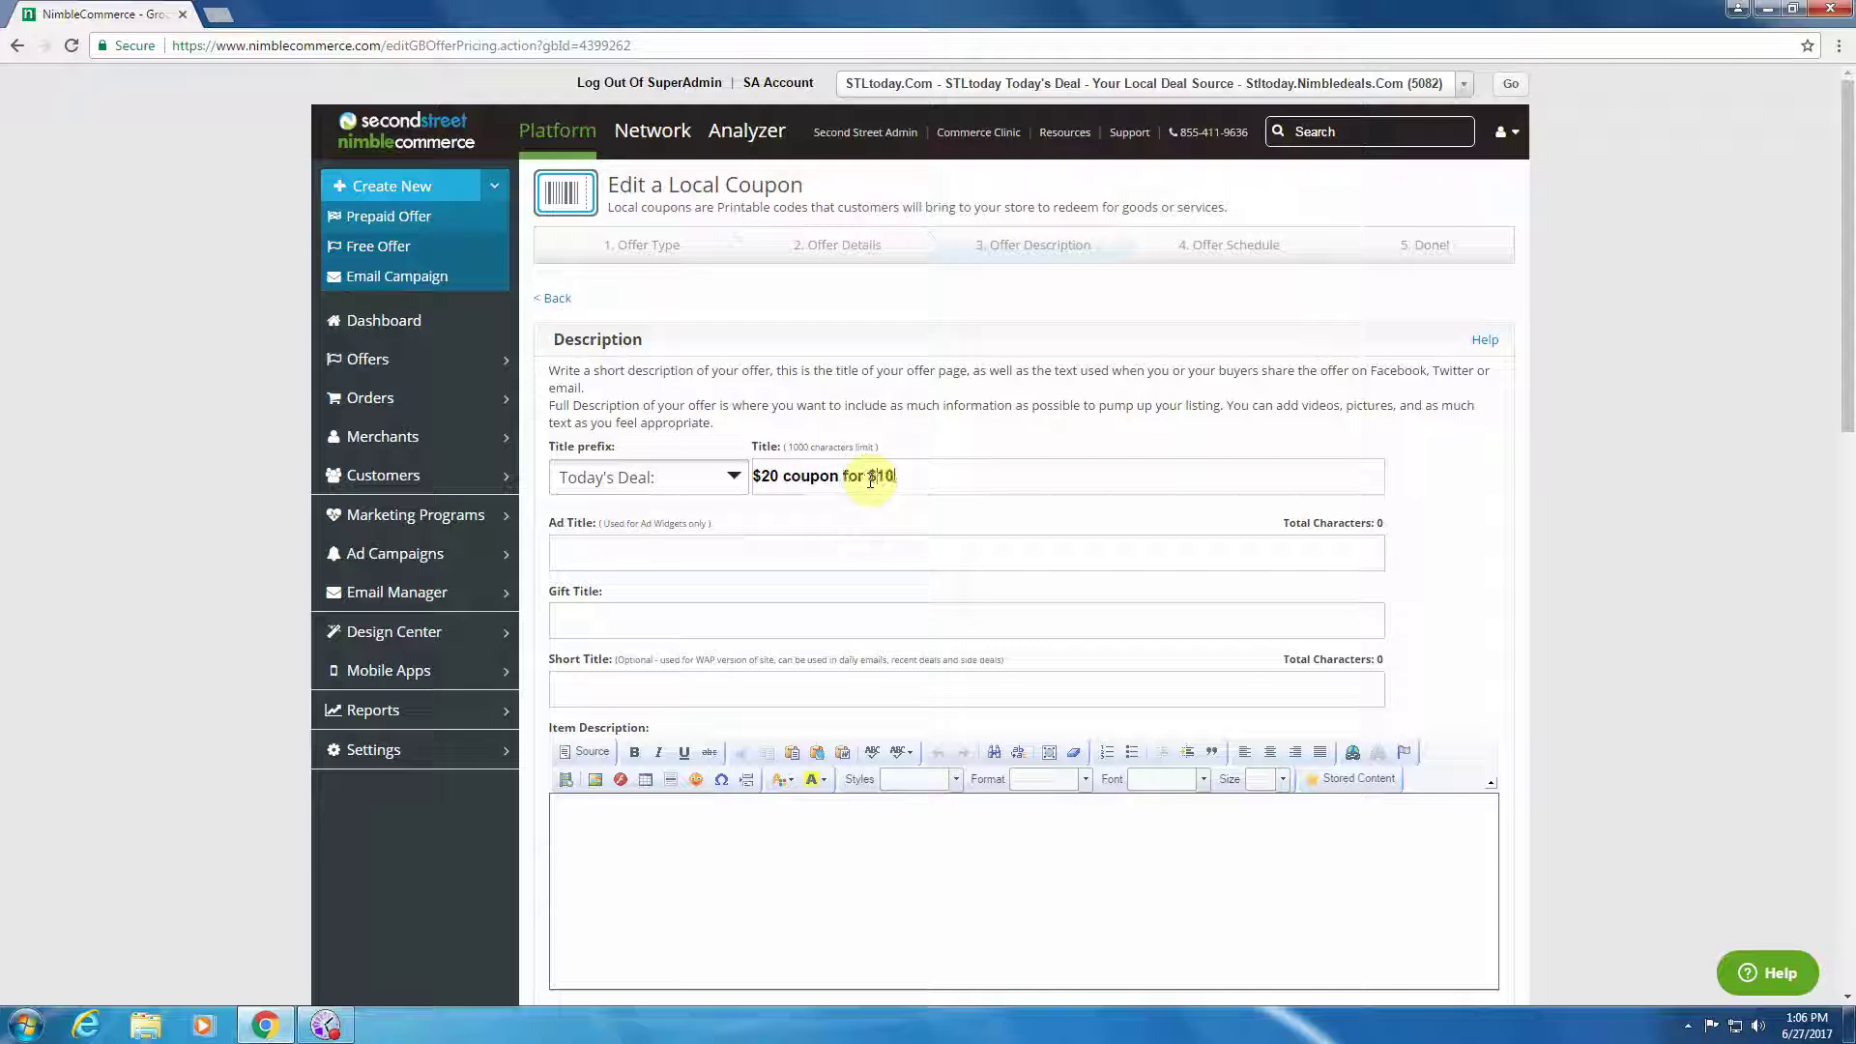
pyautogui.moveTo(928, 477); pyautogui.dragTo(736, 489)
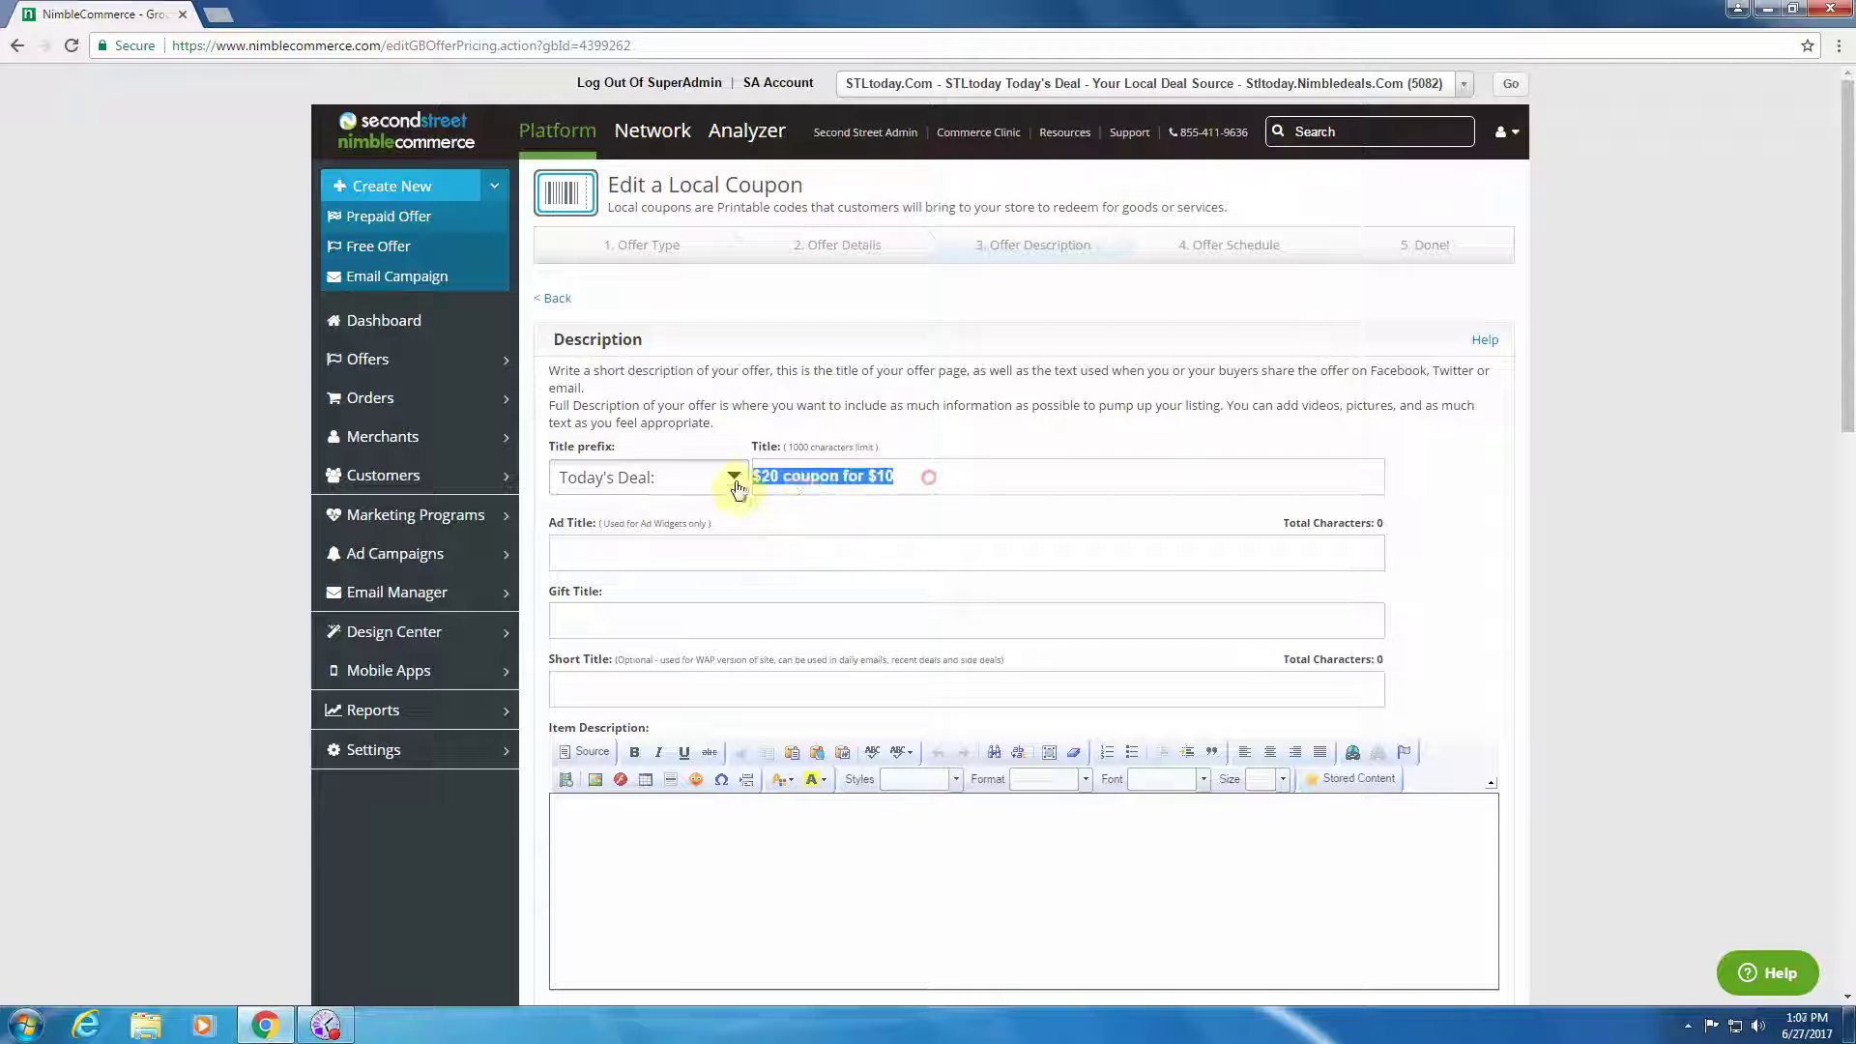
pyautogui.click(757, 551)
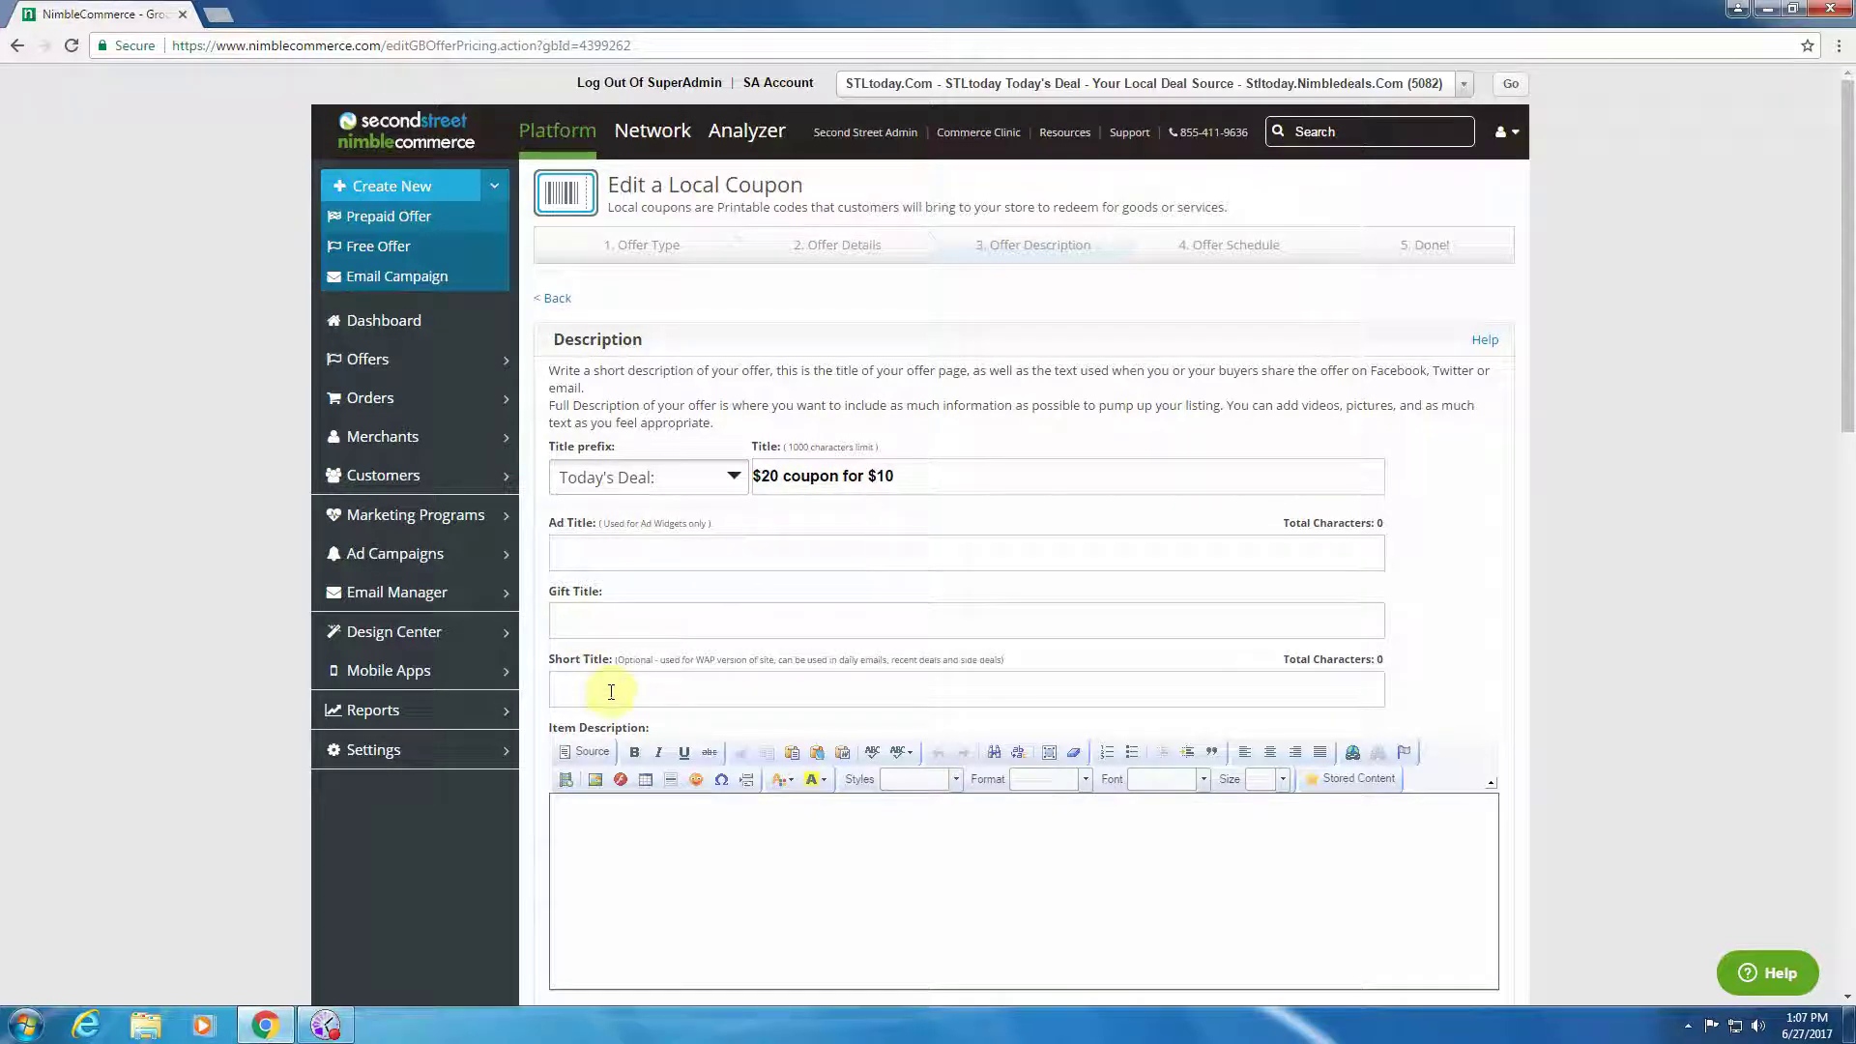
# Step: Enter the fine print "one per person", "expires 2 months" and "etc" on separate lines
pyautogui.scroll(-2, 611, 692)
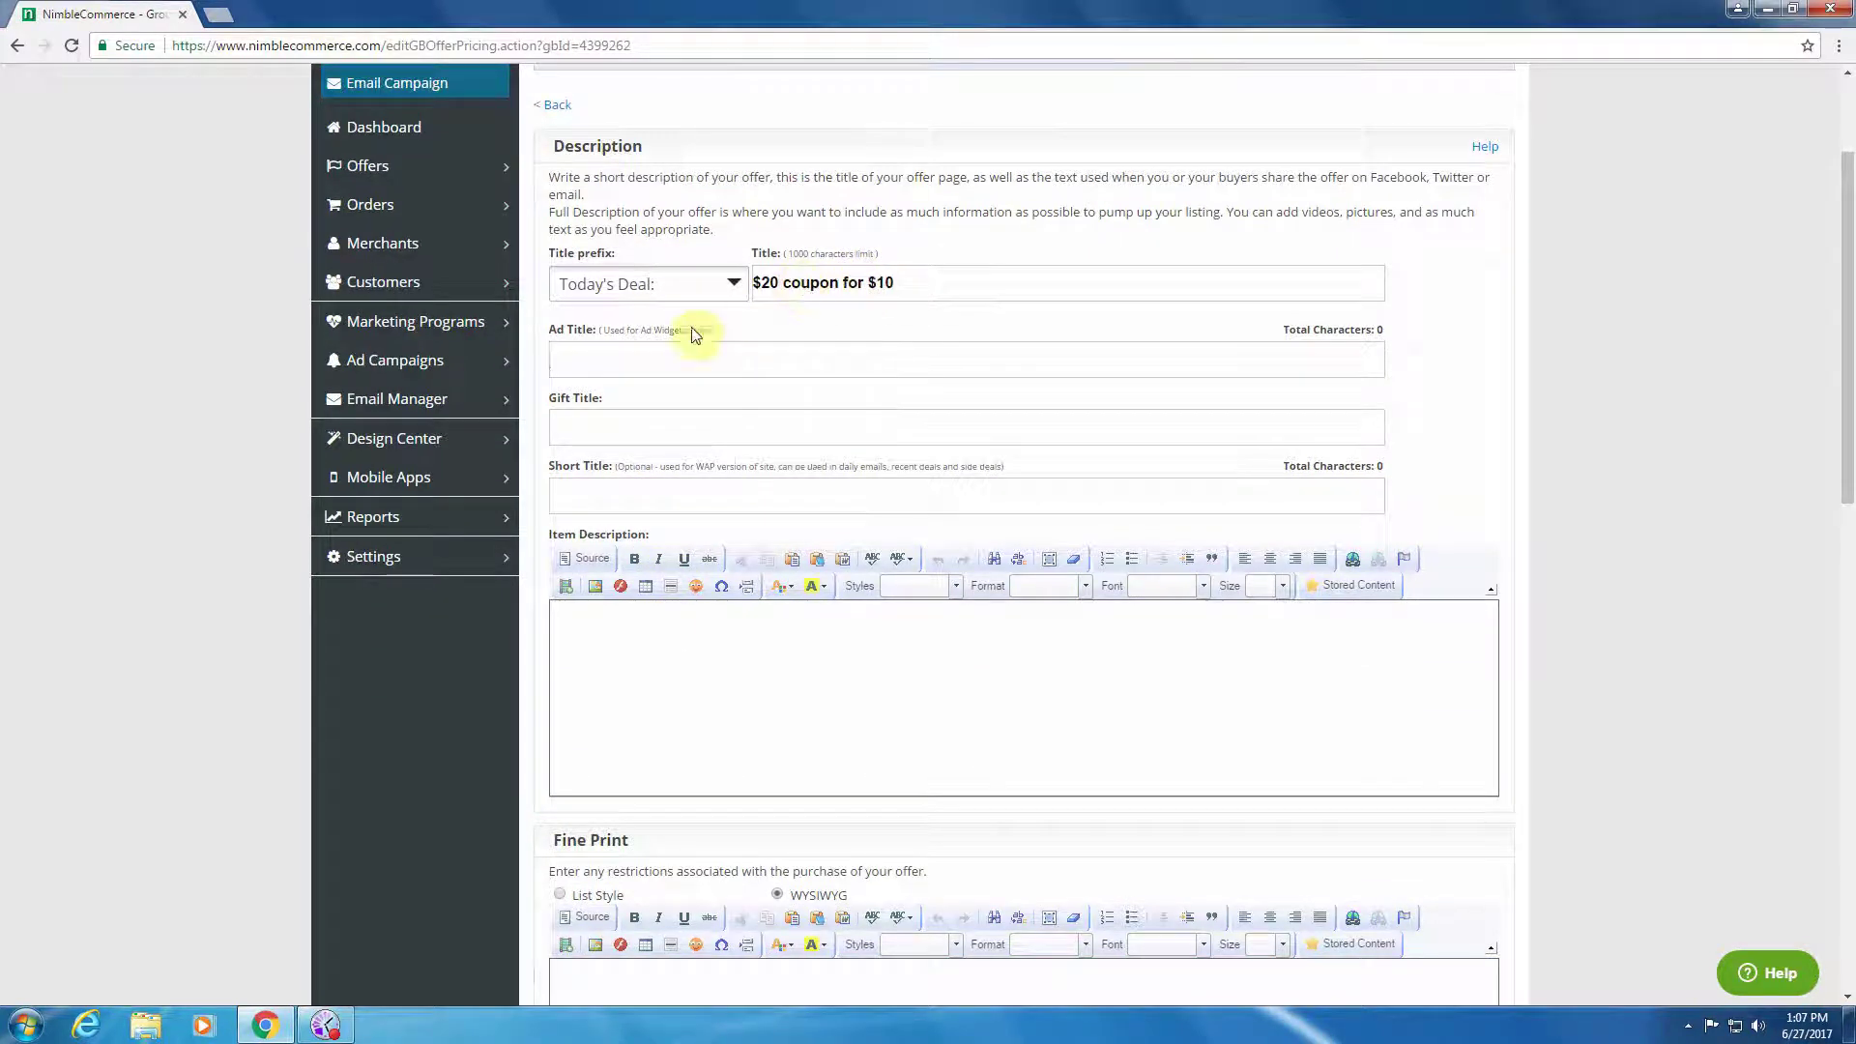
pyautogui.scroll(-1, 774, 449)
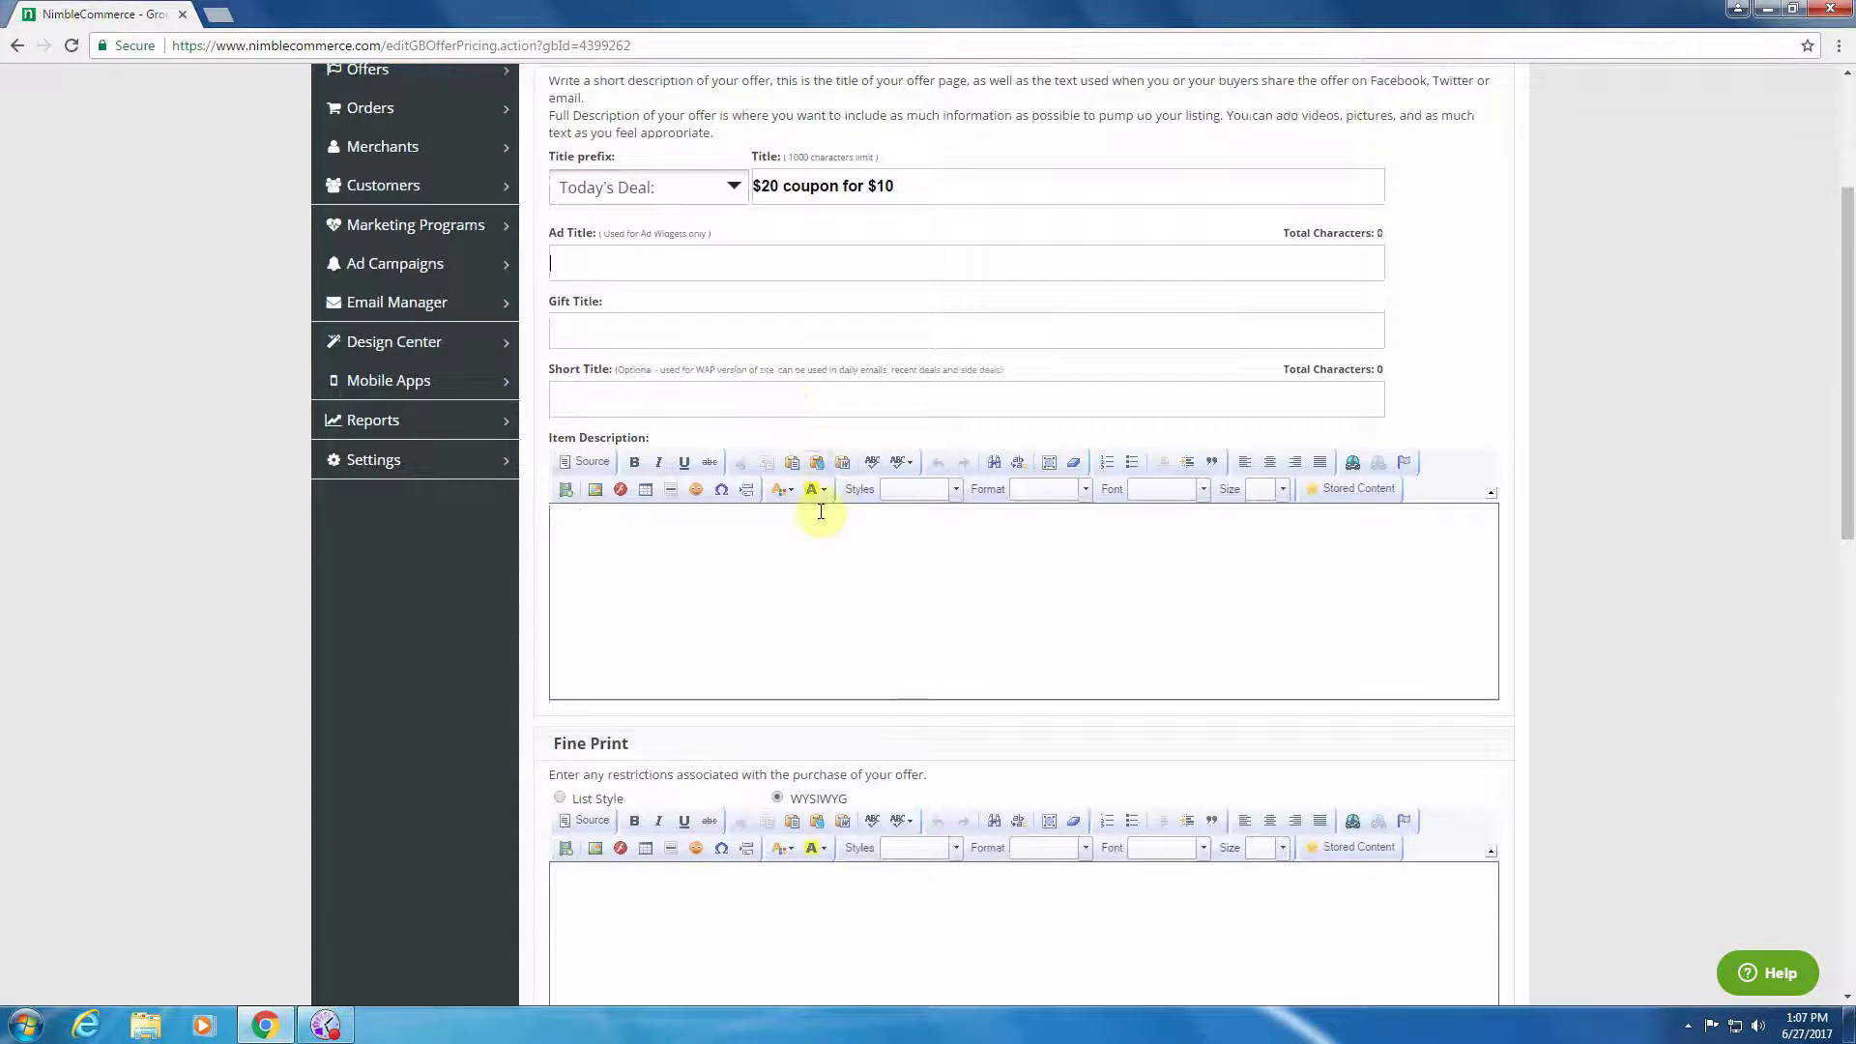
pyautogui.click(588, 526)
pyautogui.scroll(-2, 713, 565)
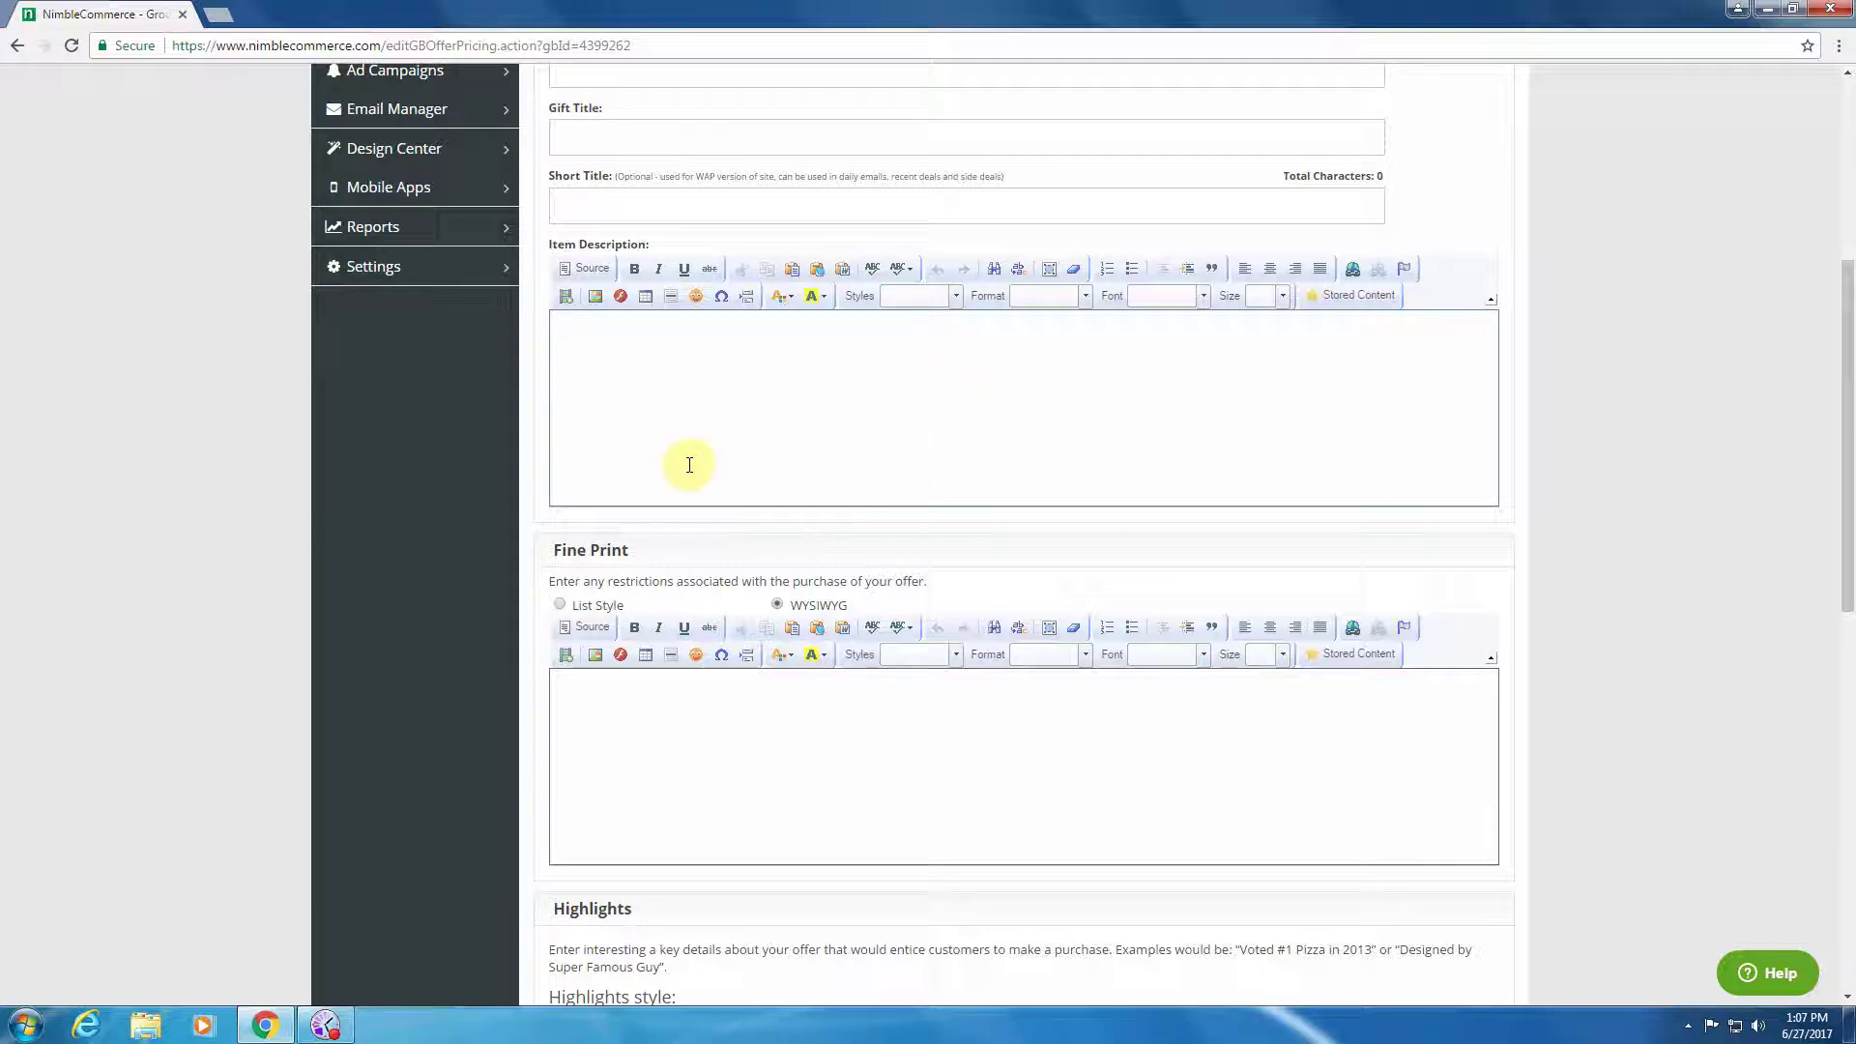
pyautogui.click(602, 696)
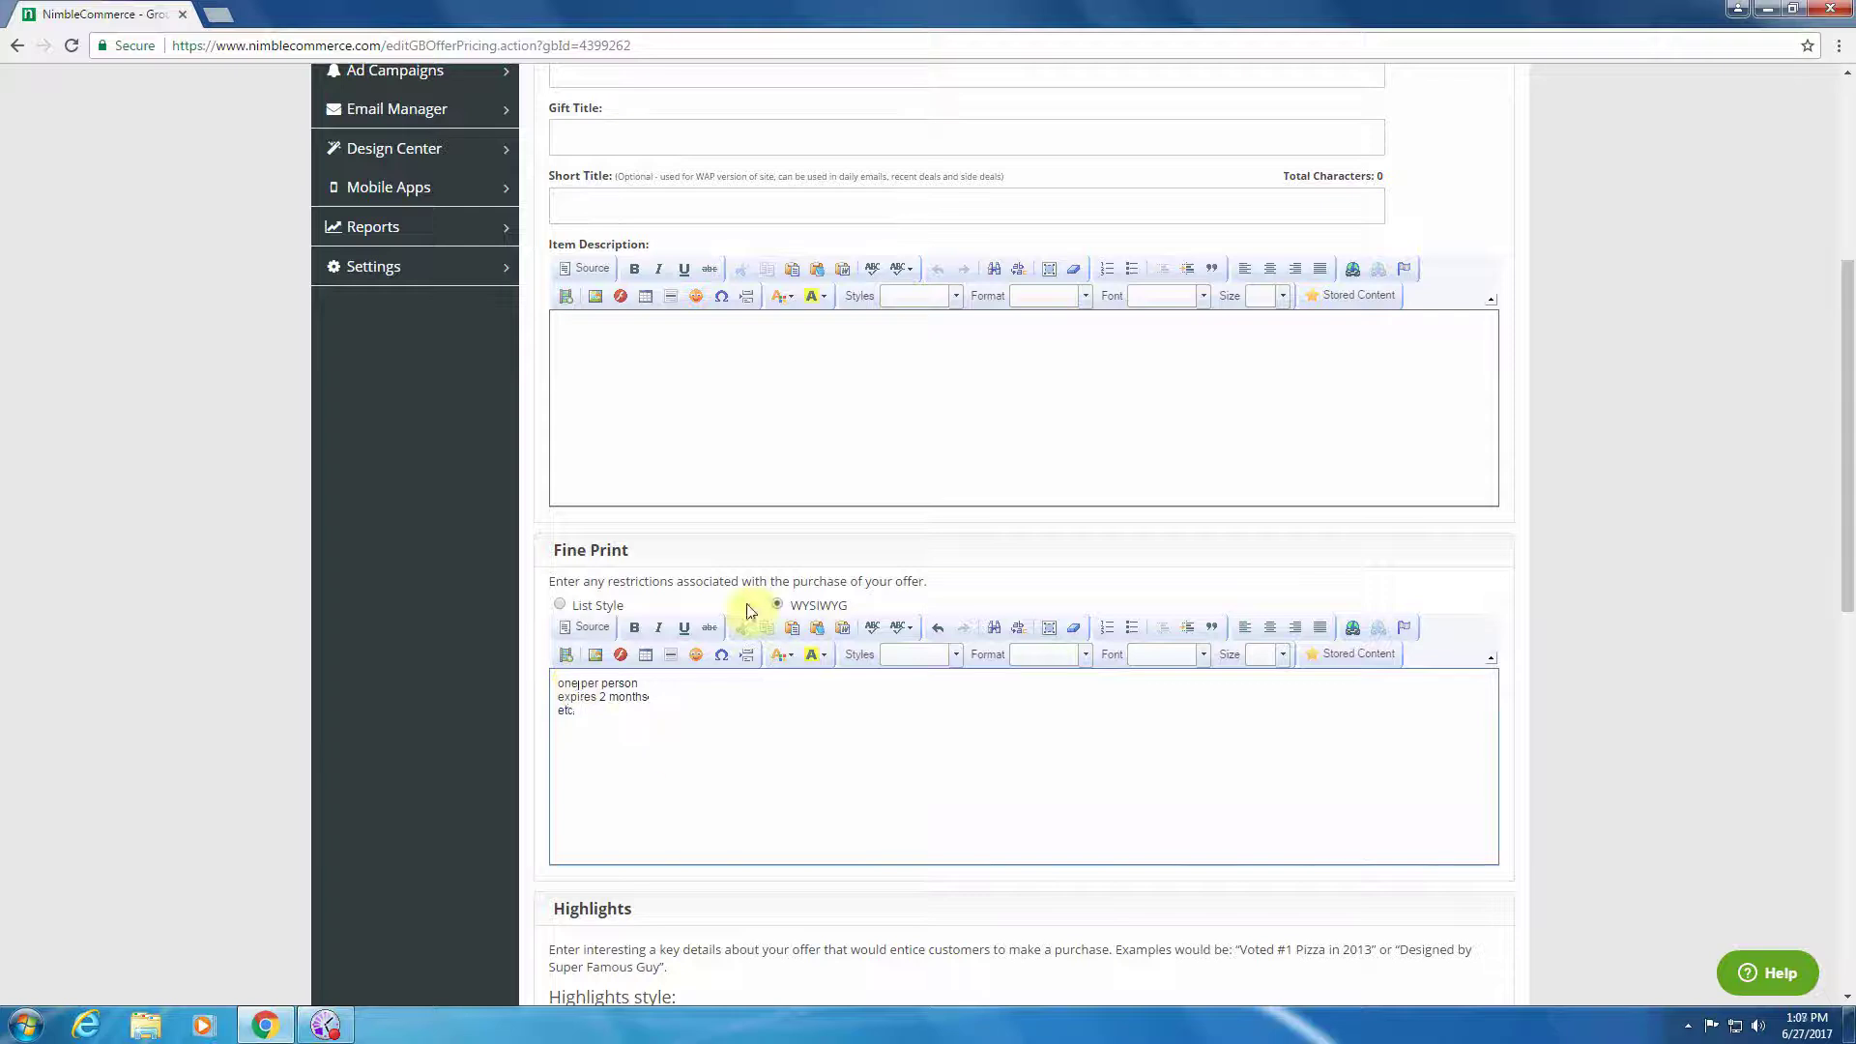
# Step: Upload the desert butte picture from the Sample Pictures folder as the main deal image, accepting the default crop
pyautogui.scroll(-1, 684, 750)
pyautogui.scroll(-1, 763, 675)
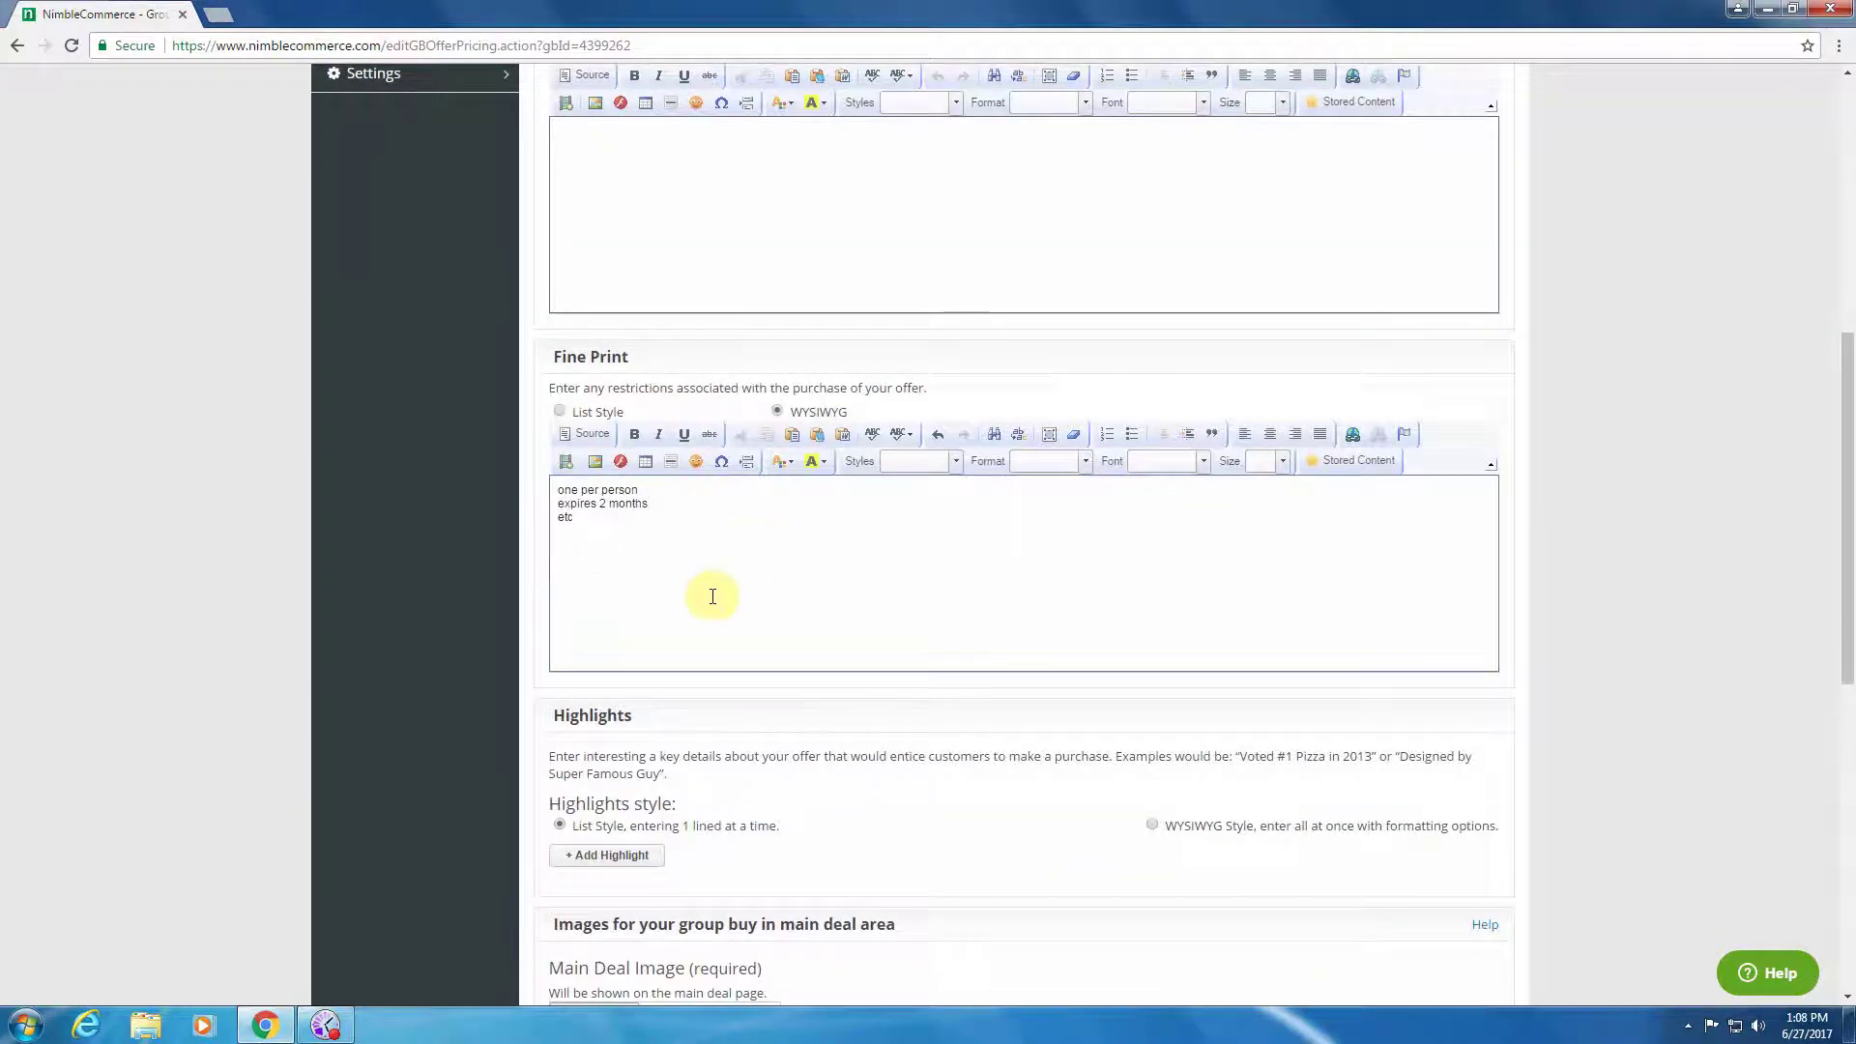
pyautogui.scroll(-3, 712, 592)
pyautogui.scroll(-2, 802, 573)
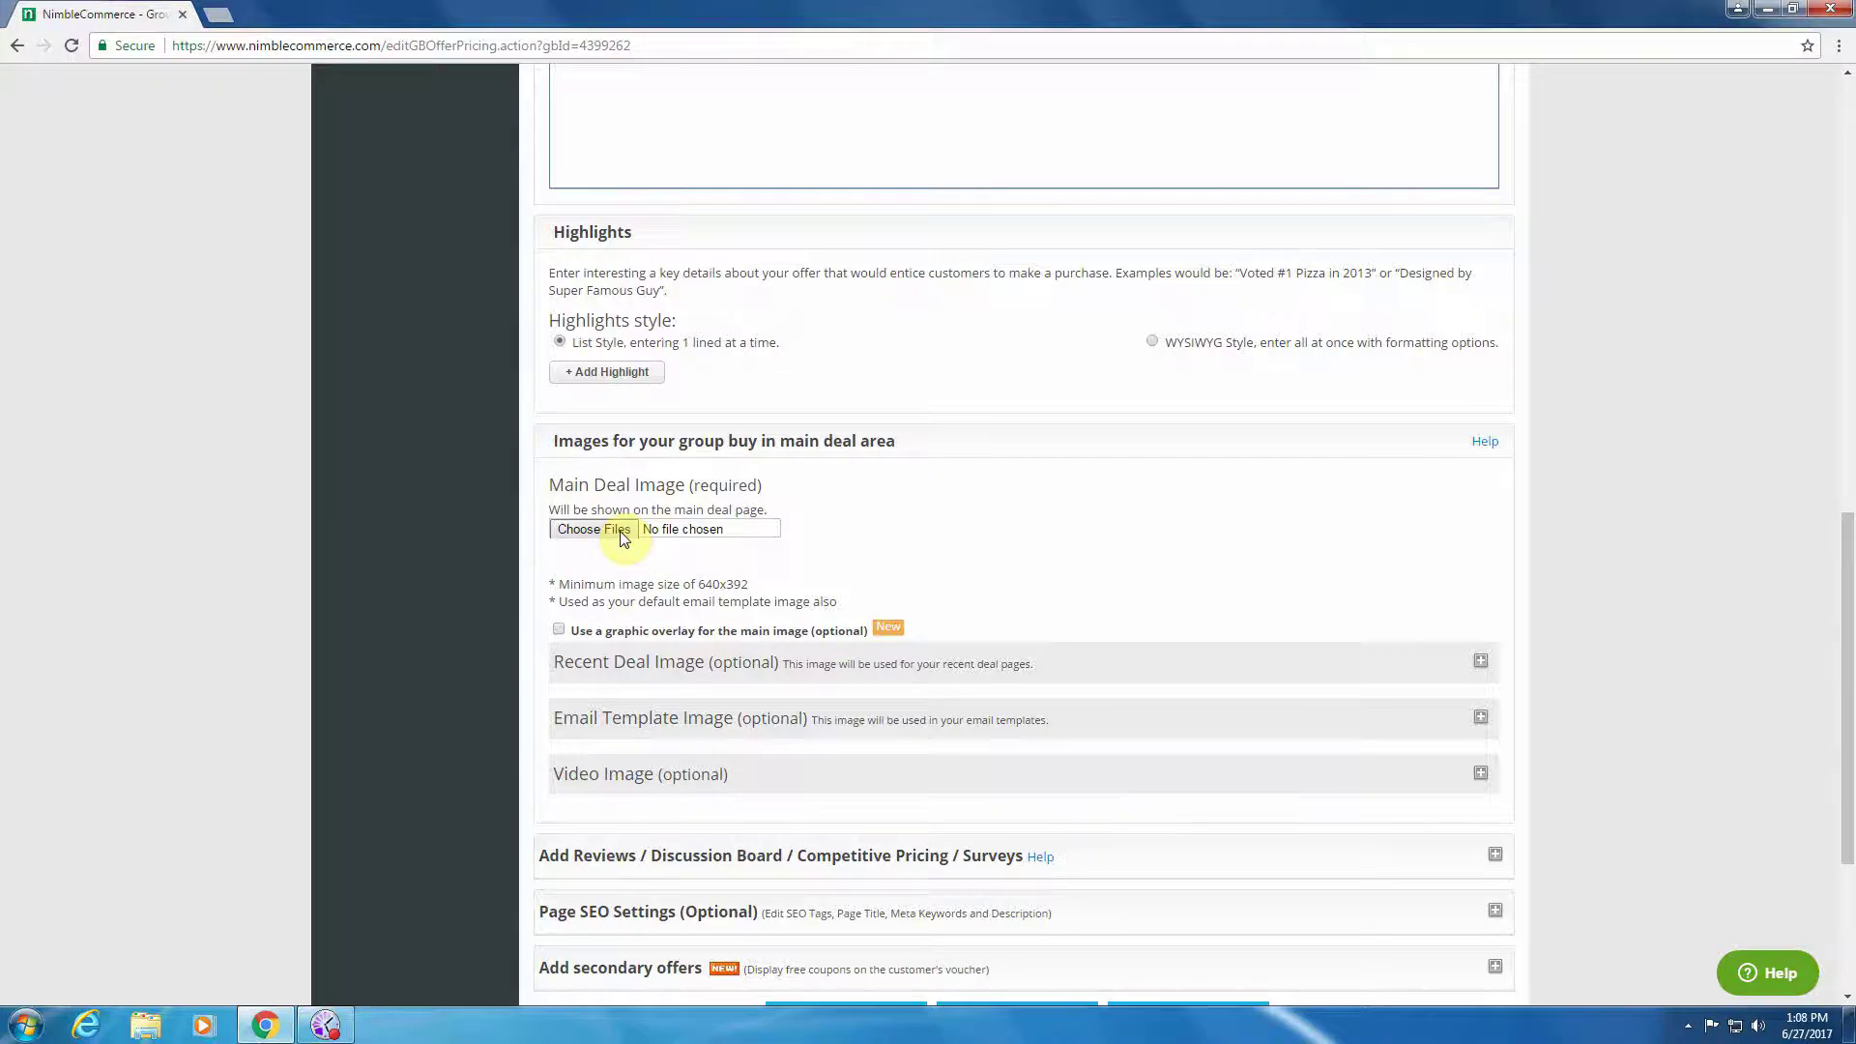
pyautogui.scroll(-1, 619, 534)
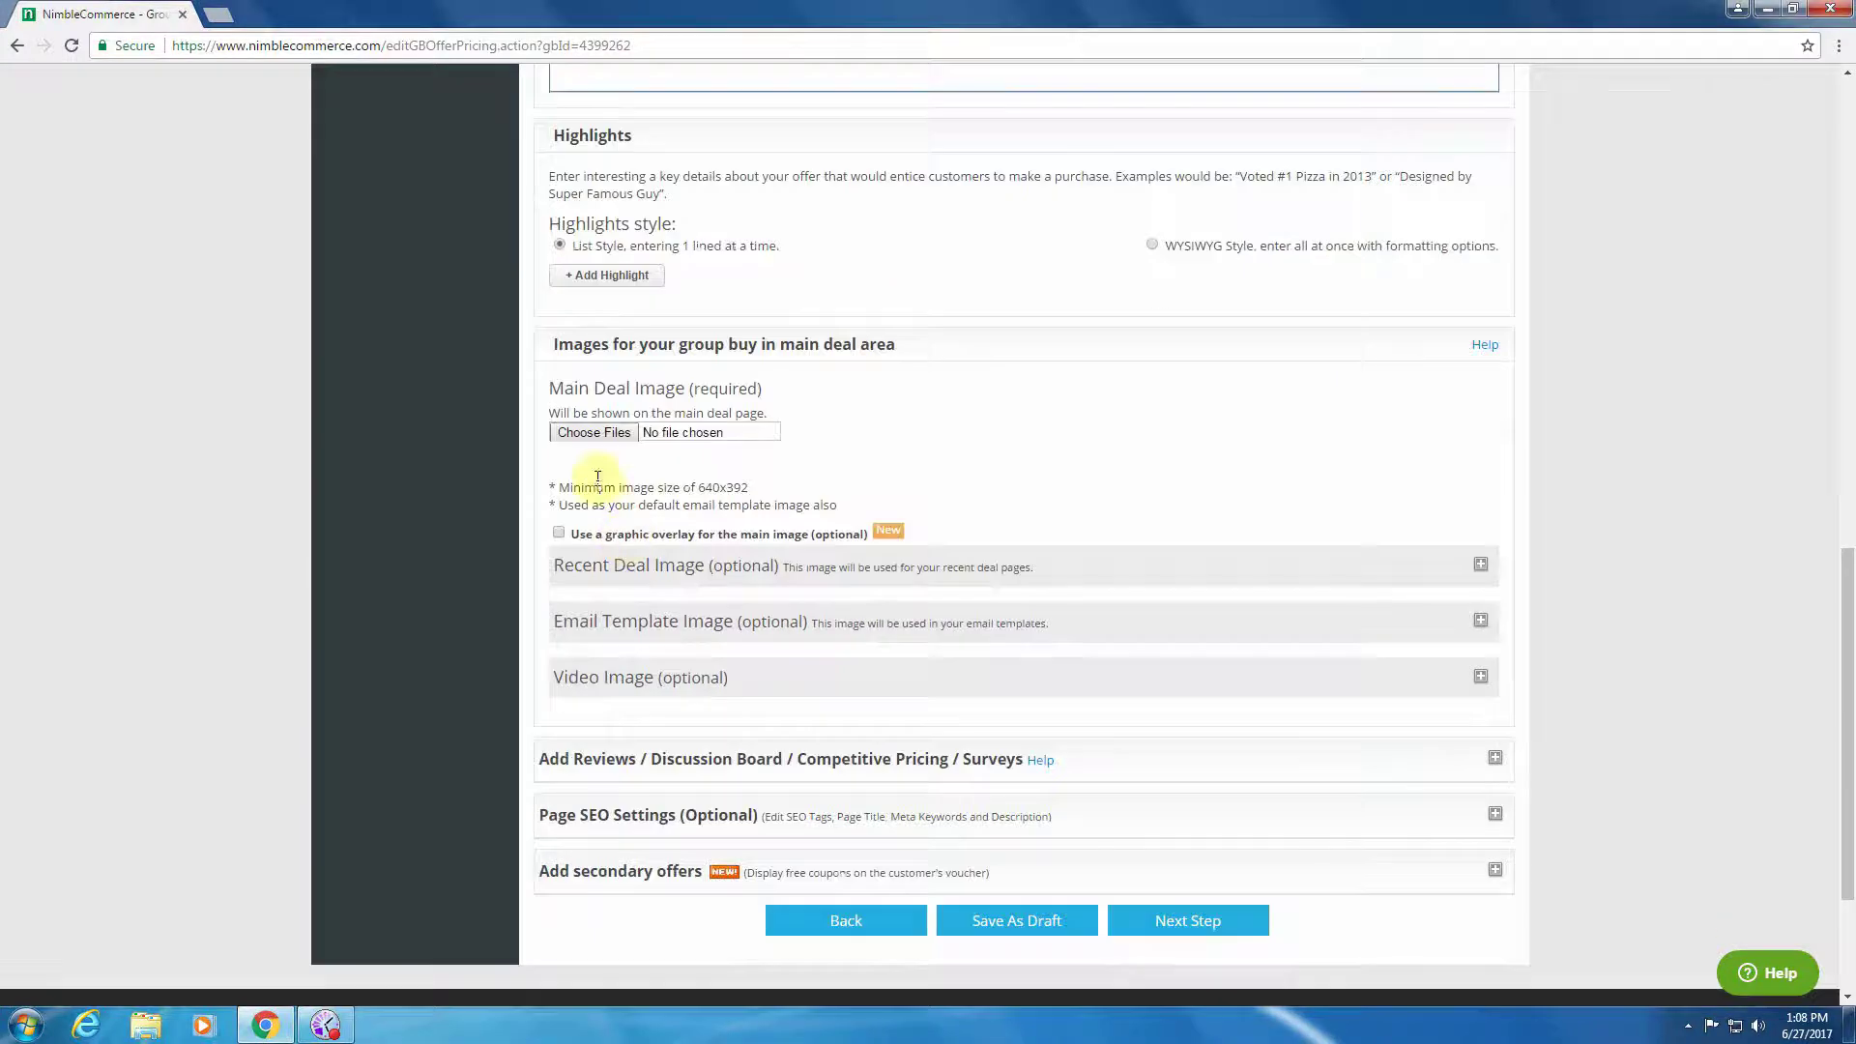
pyautogui.click(585, 434)
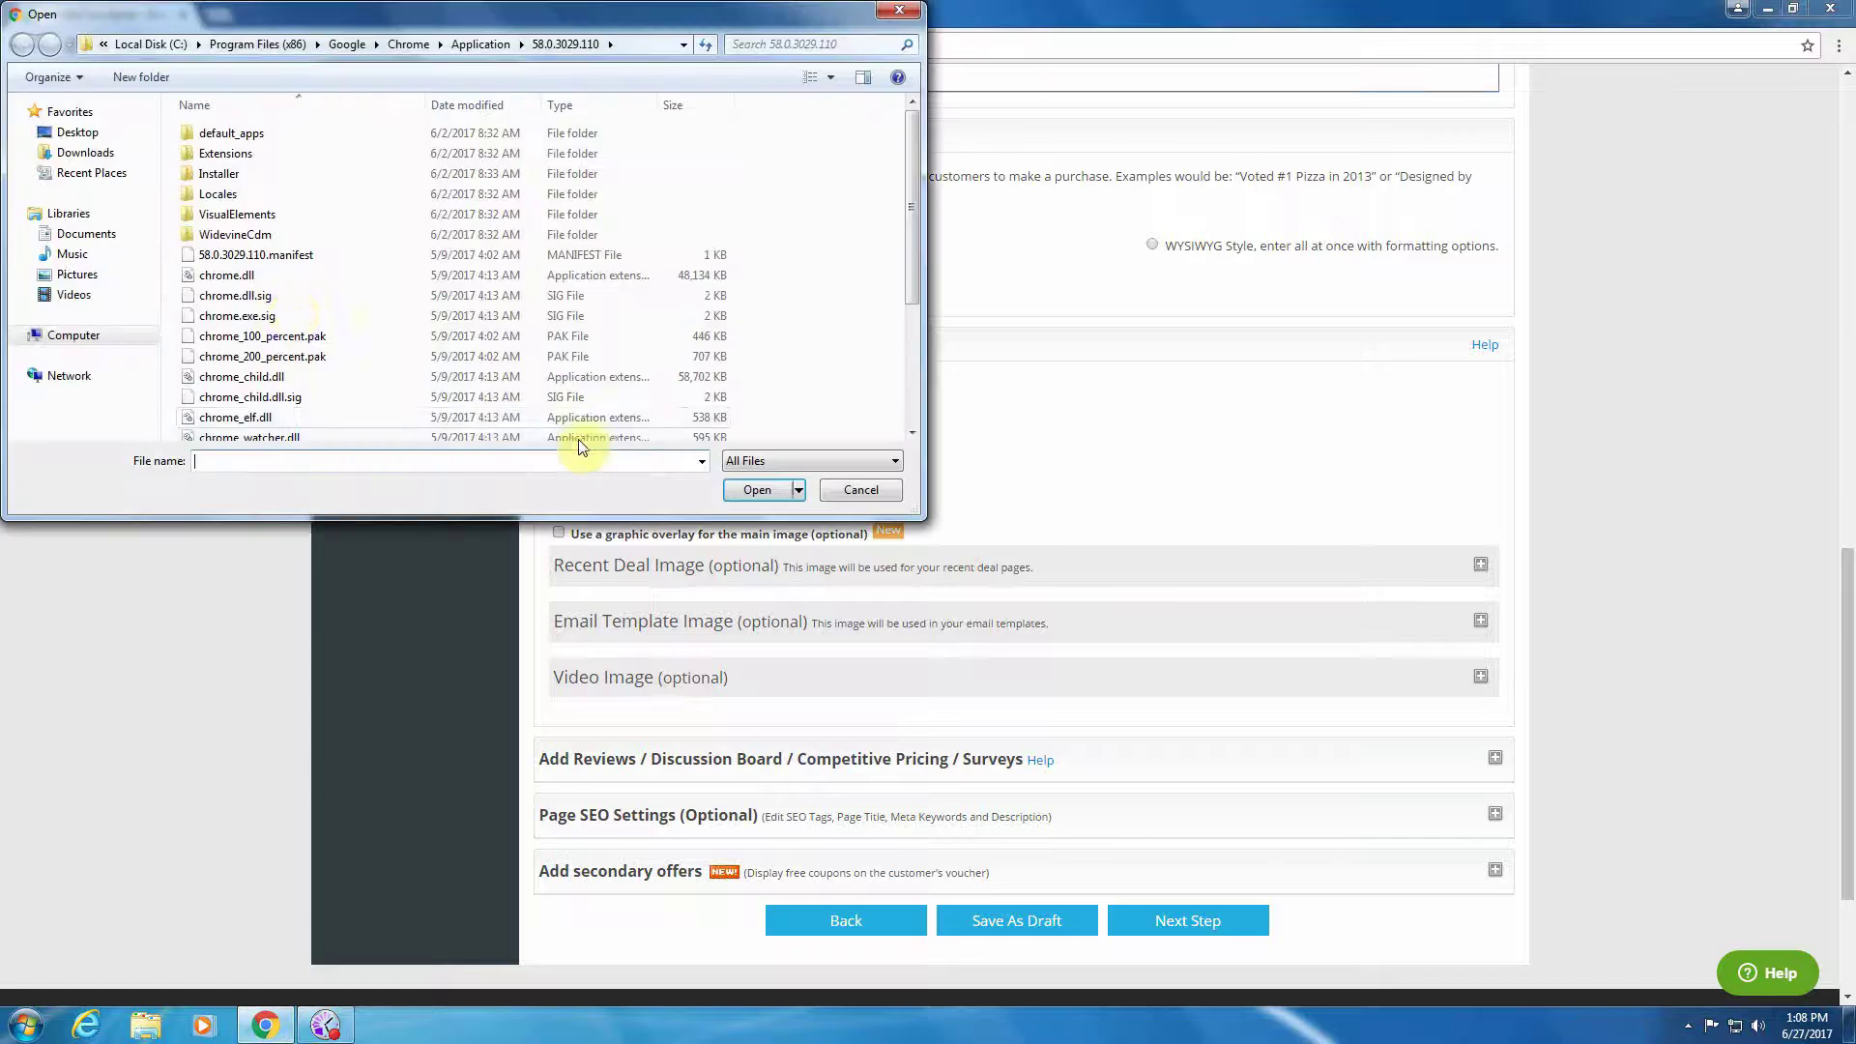
pyautogui.click(93, 278)
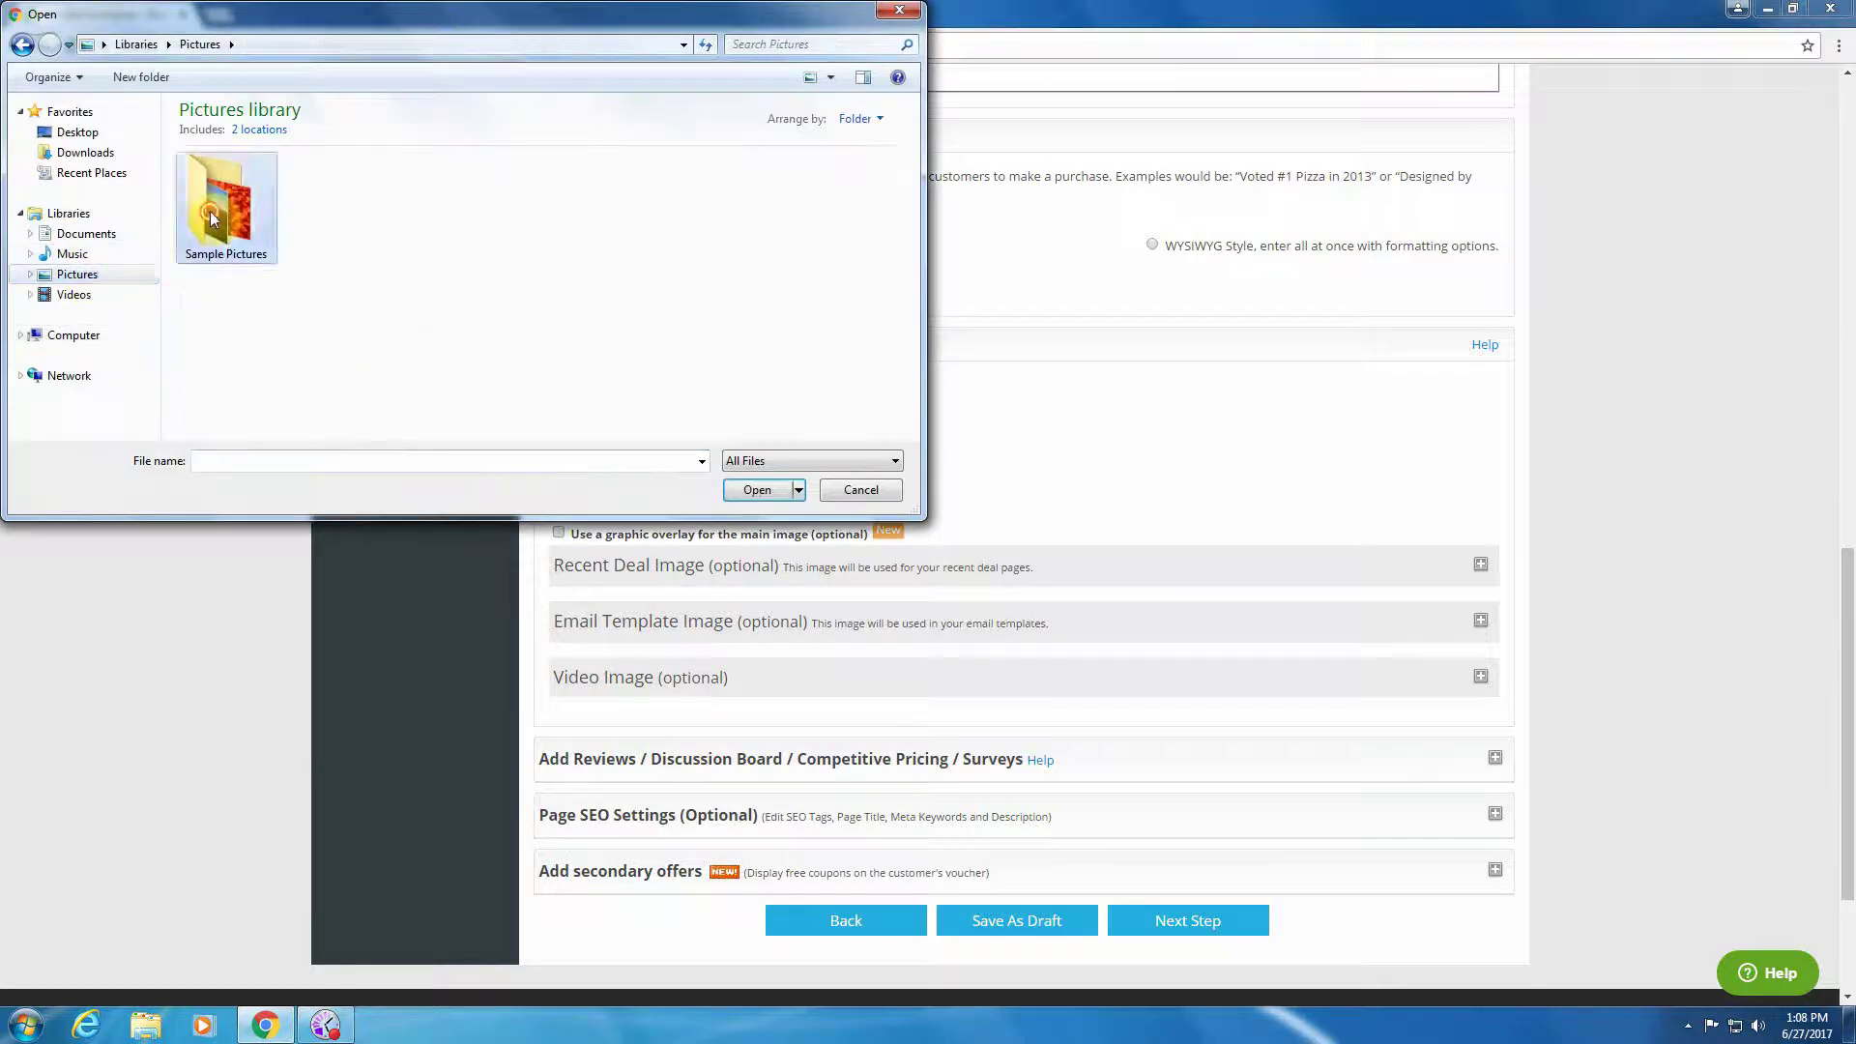
pyautogui.doubleClick(228, 205)
pyautogui.doubleClick(344, 213)
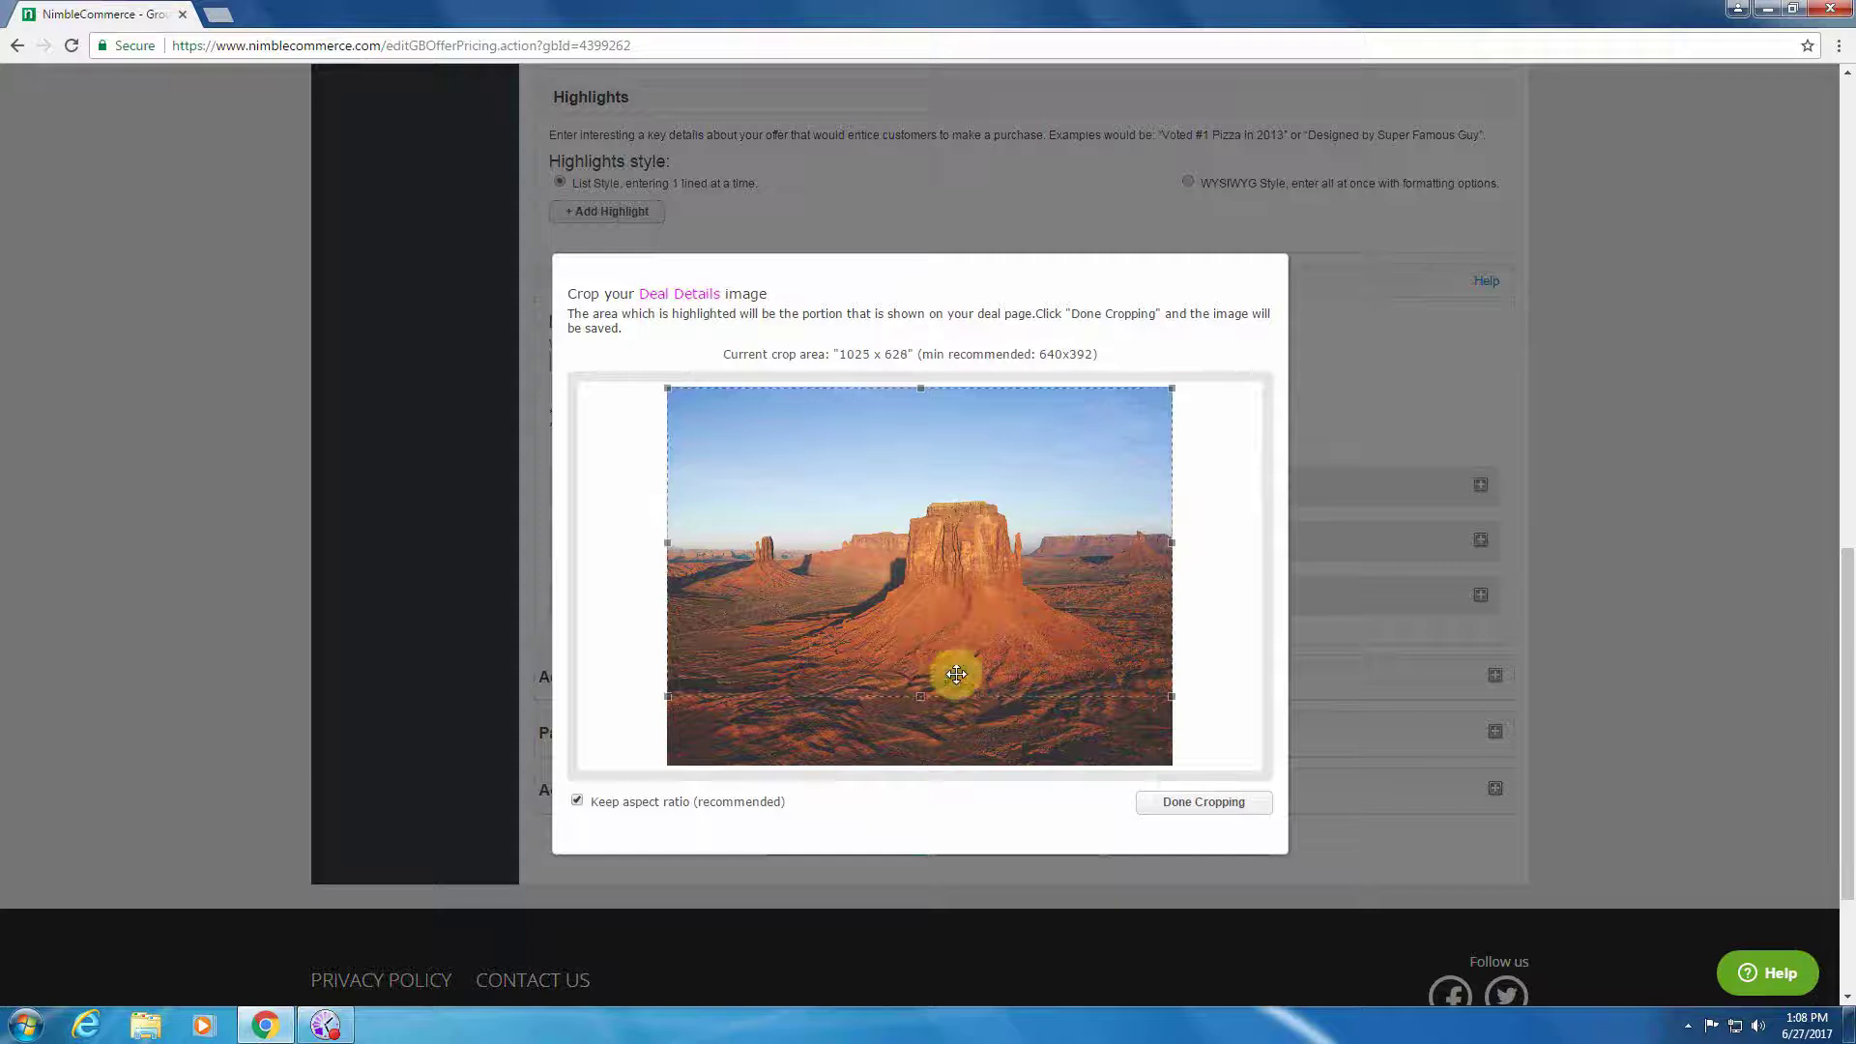
pyautogui.click(1193, 808)
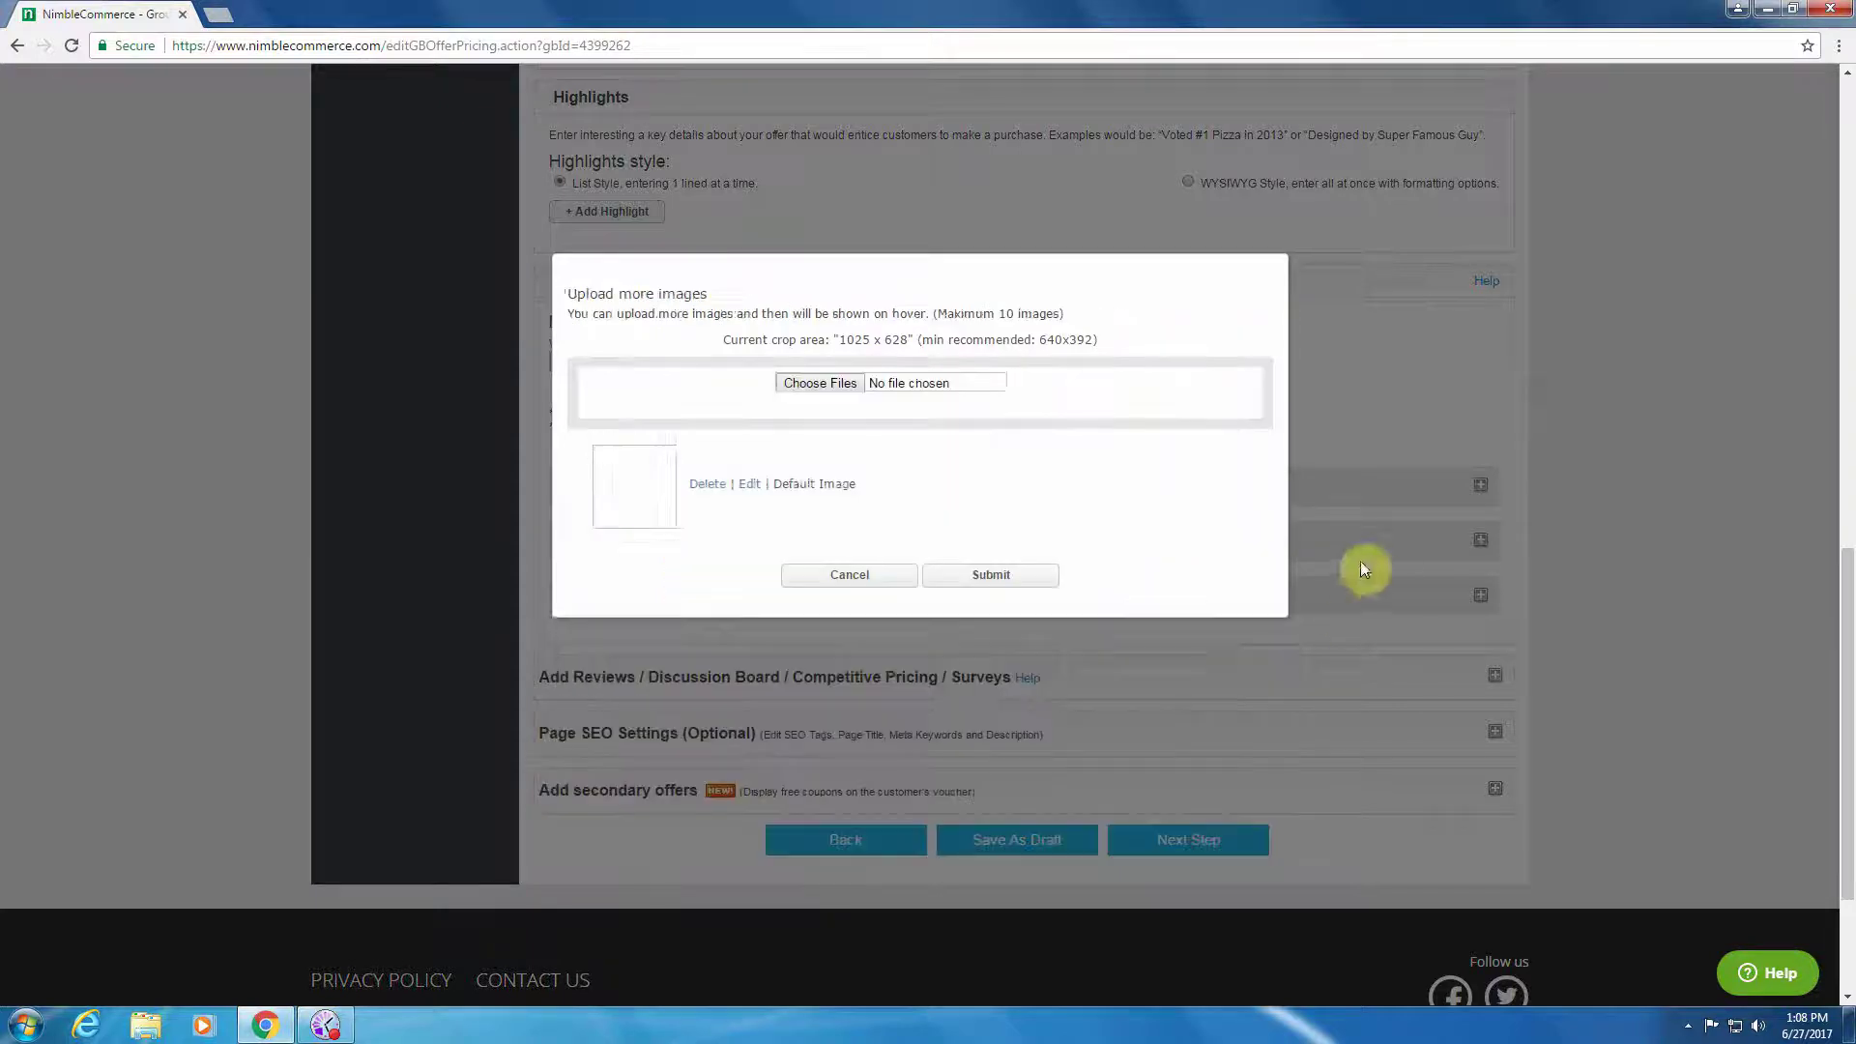
pyautogui.click(1005, 577)
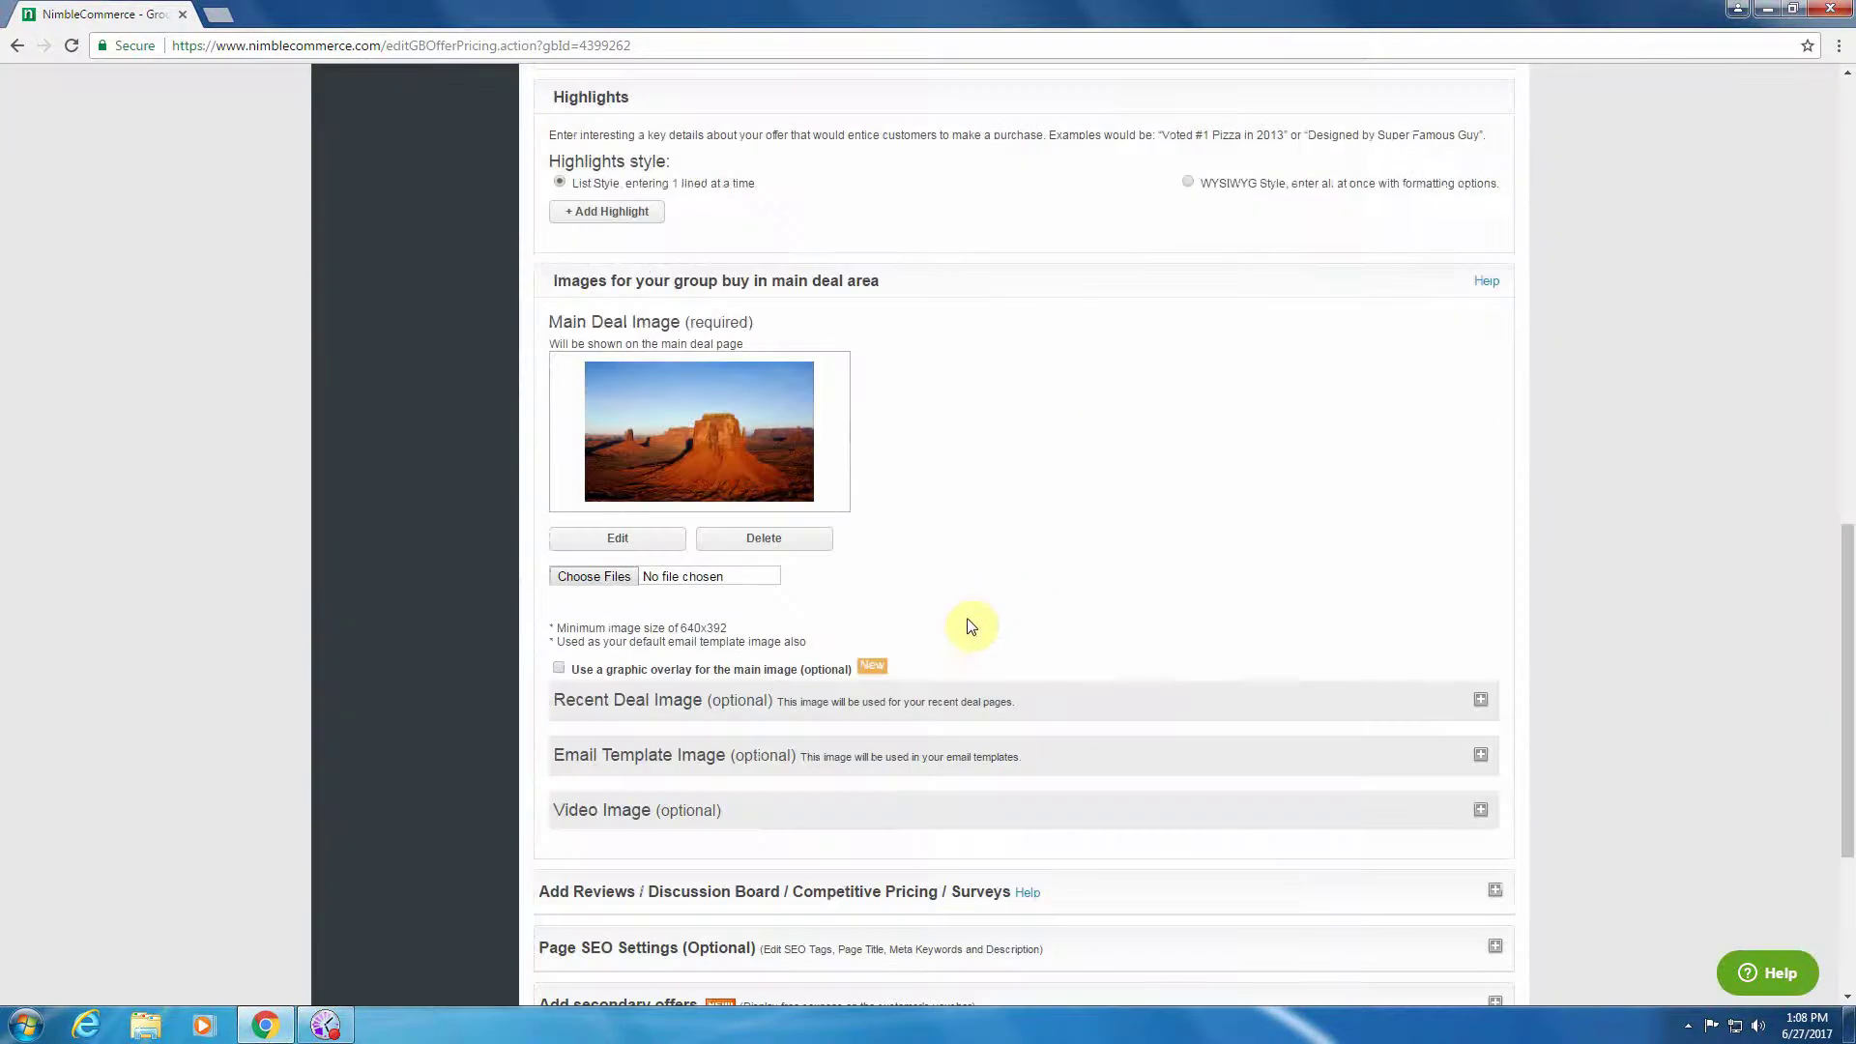
# Step: Save the offer description as a draft and try to advance to the Offer Schedule stage
pyautogui.scroll(-1, 1202, 481)
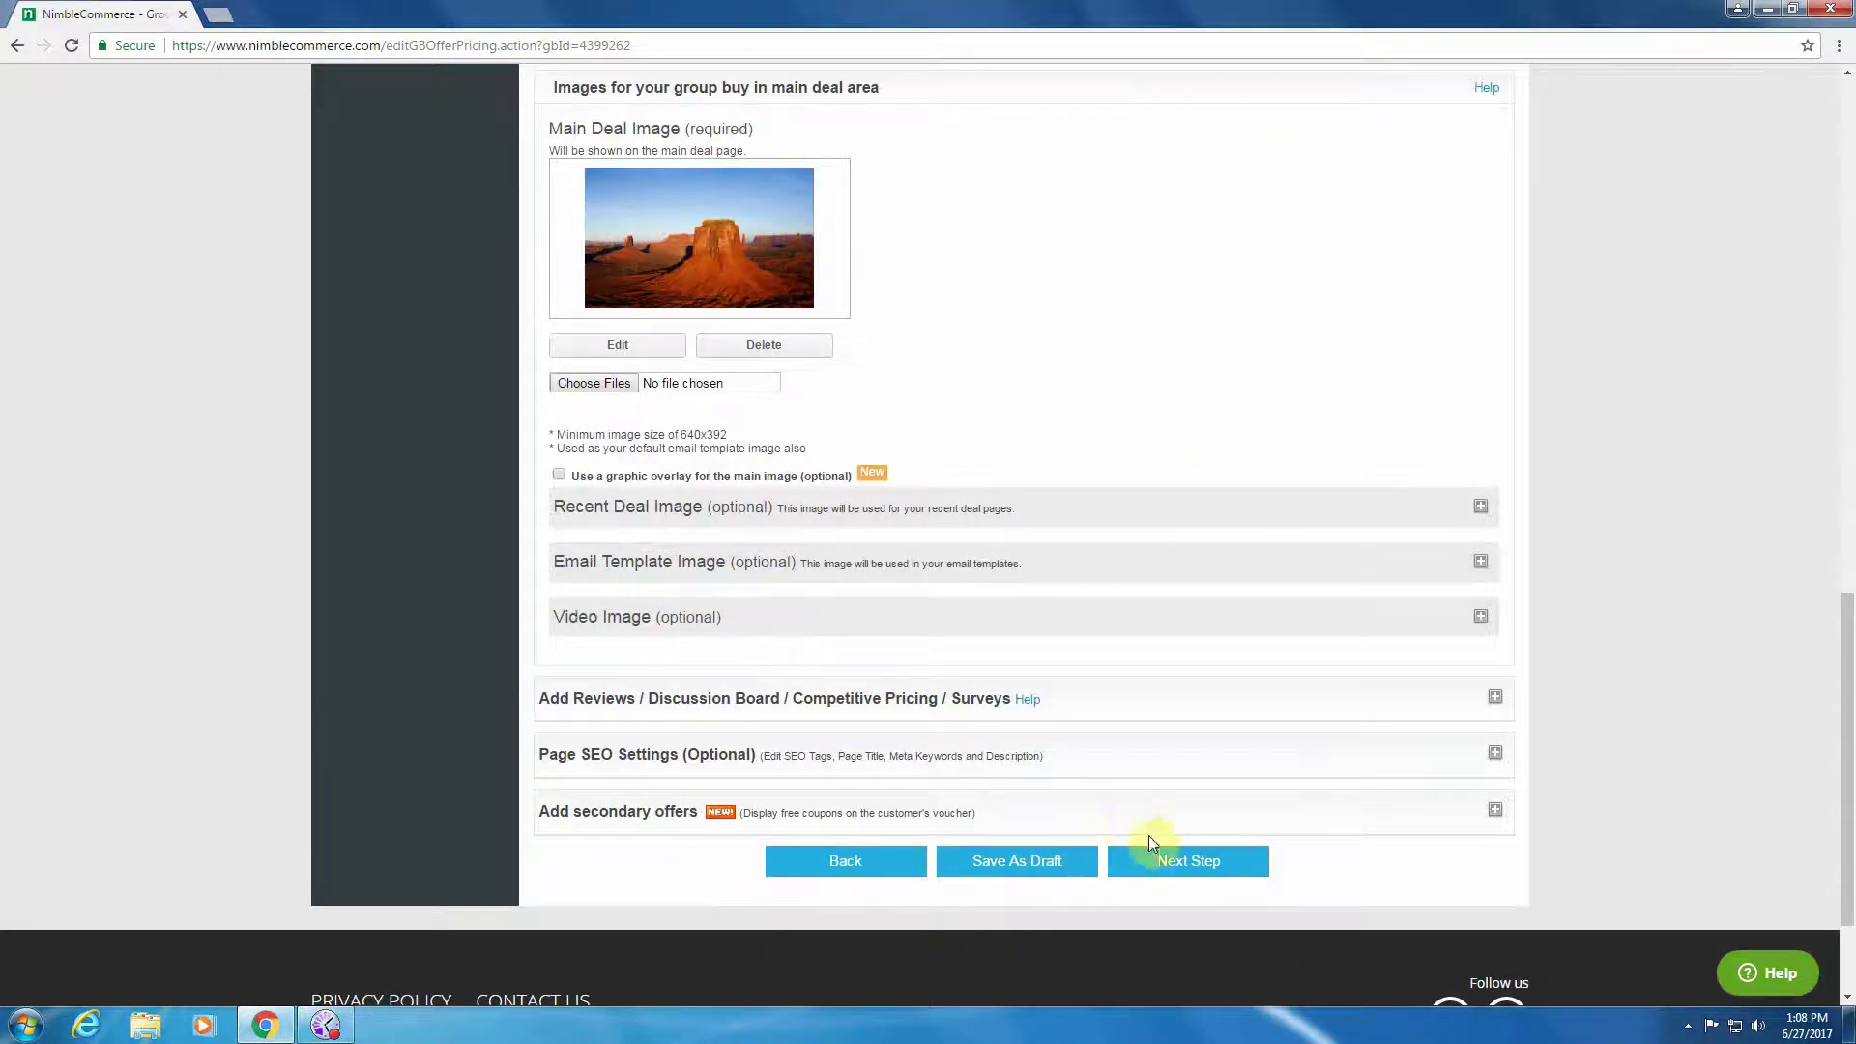
pyautogui.click(1015, 863)
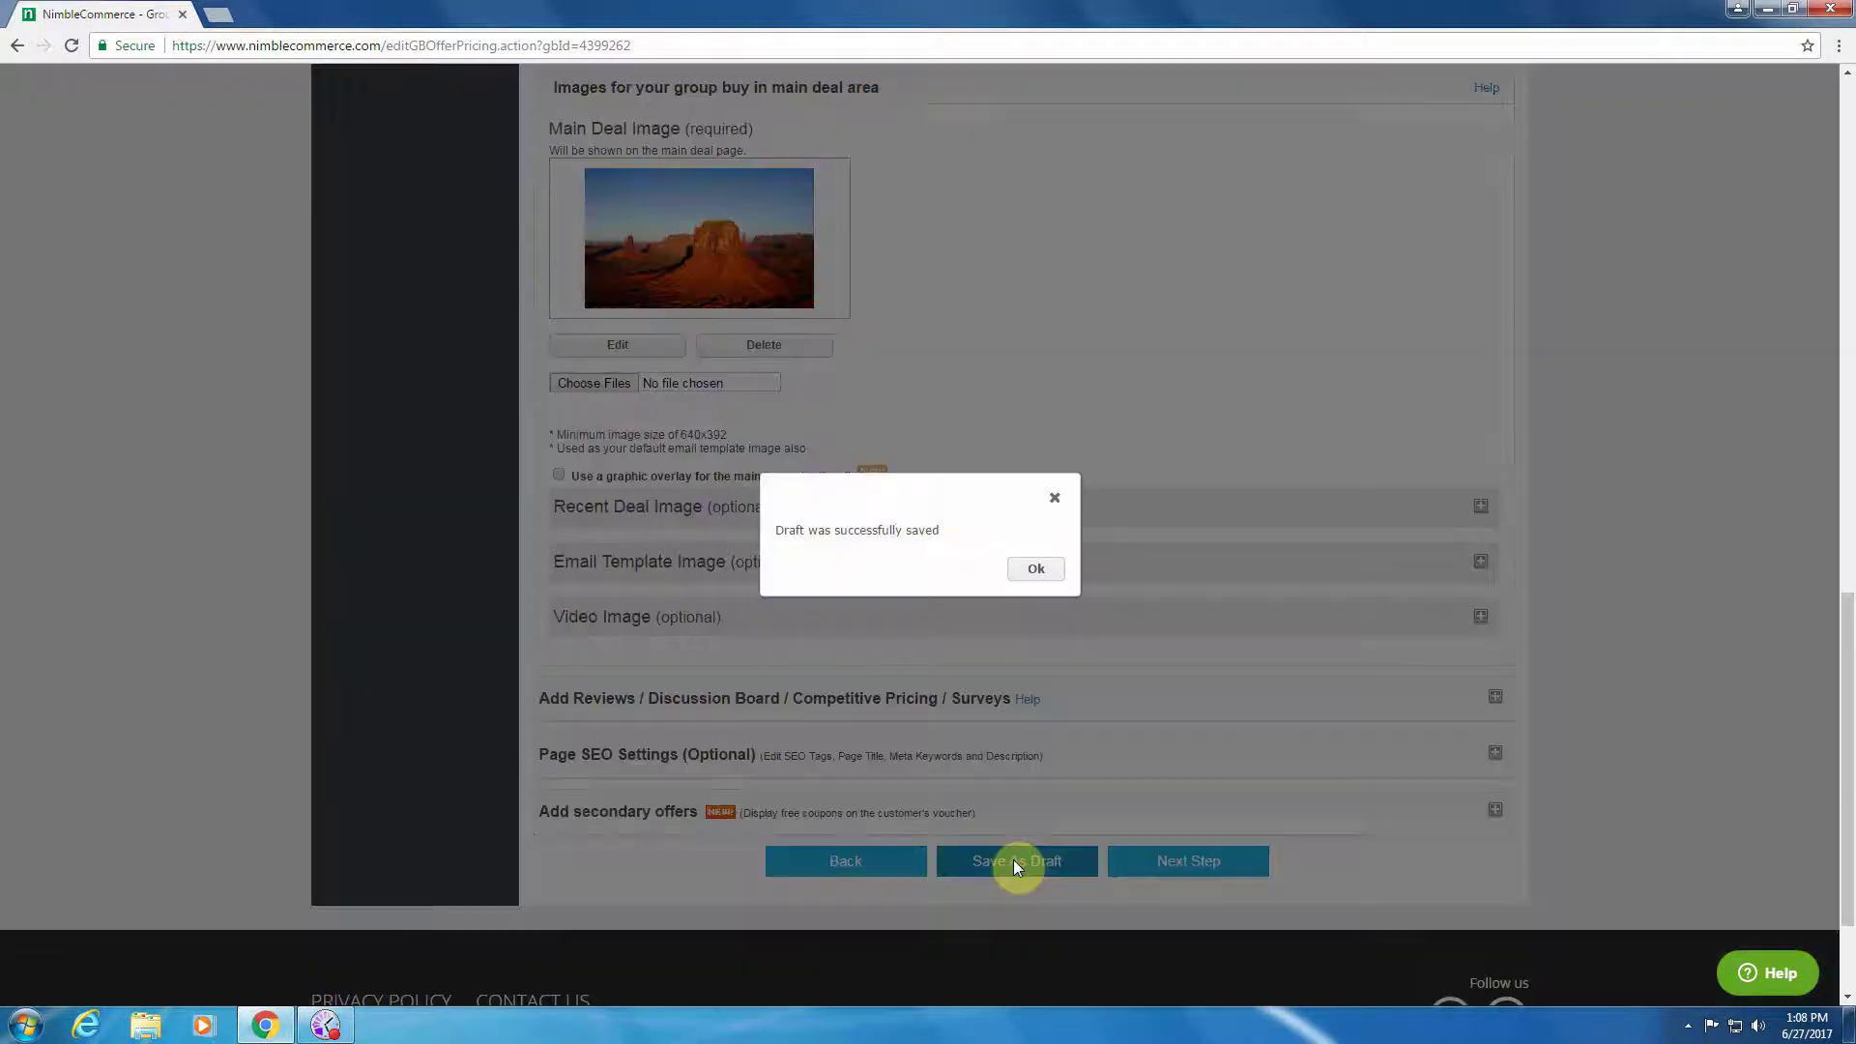
pyautogui.click(1033, 570)
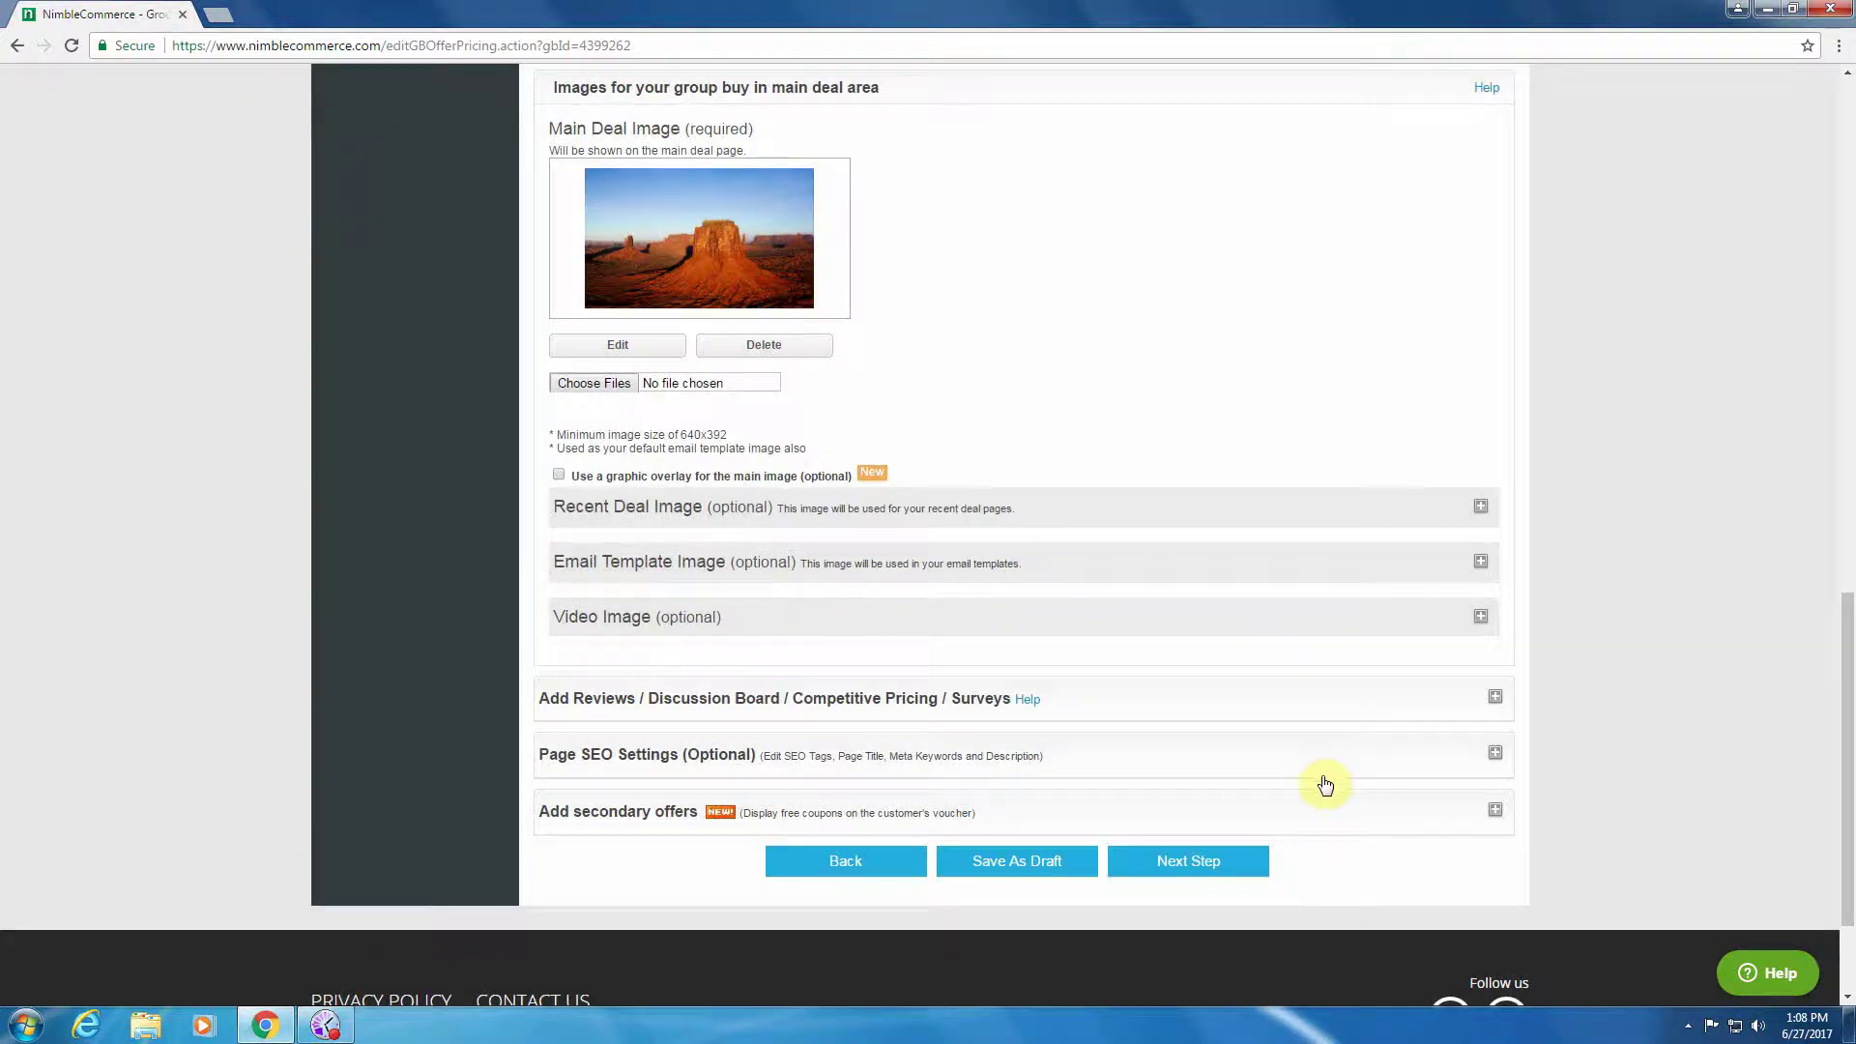
pyautogui.click(1223, 873)
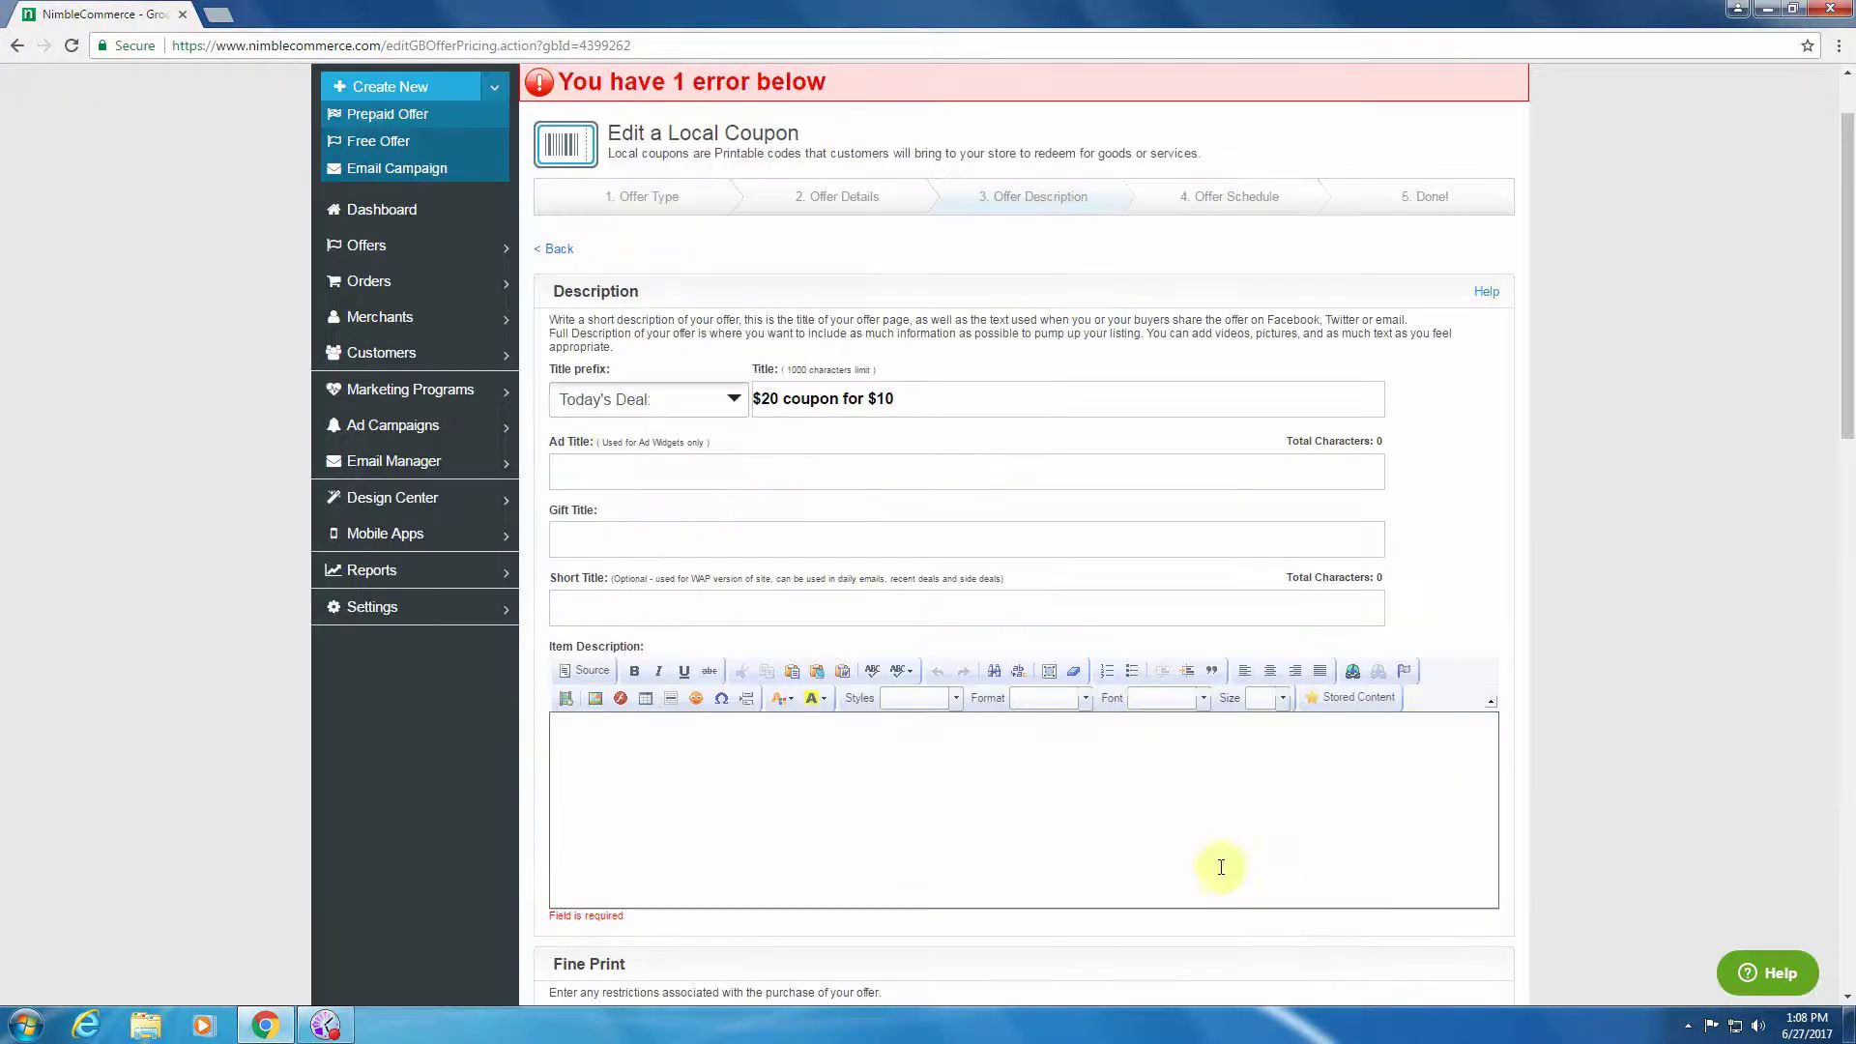
# Step: Fill the required Item Description with placeholder text
pyautogui.scroll(-5, 1547, 648)
pyautogui.scroll(-2, 1547, 647)
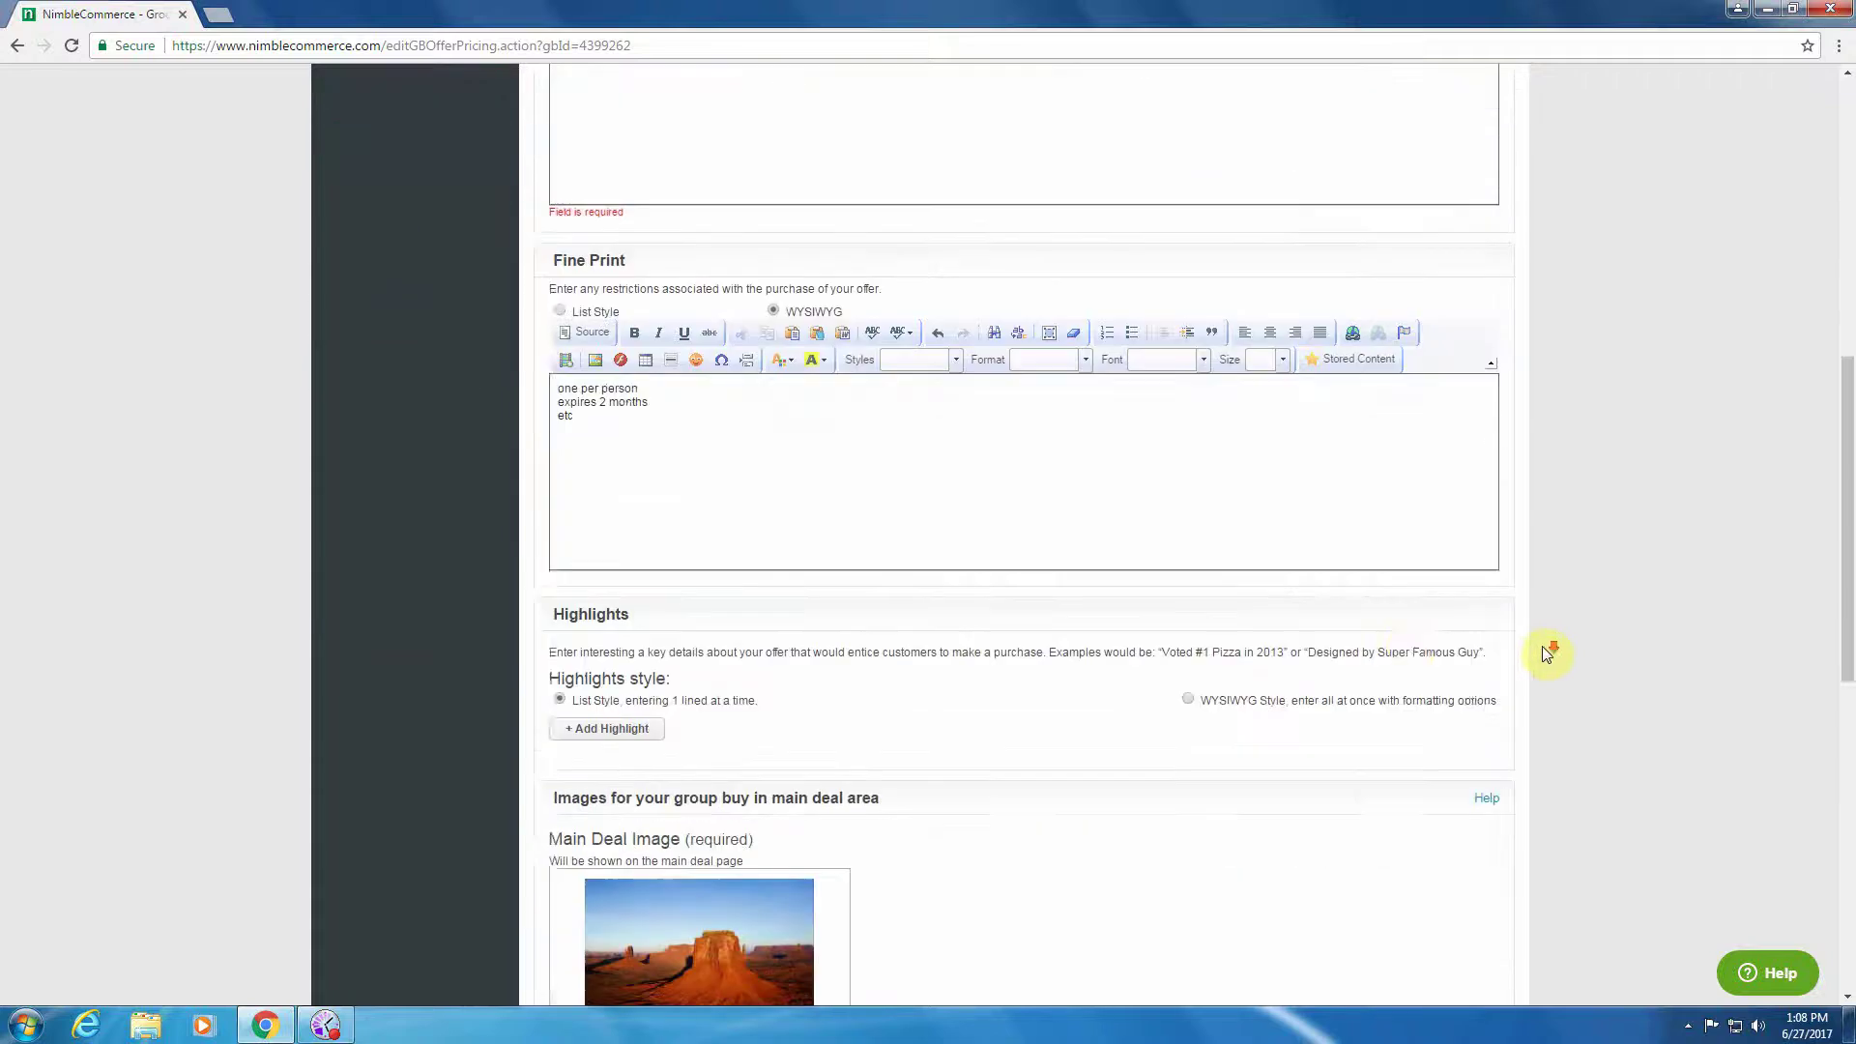
pyautogui.scroll(3, 1546, 651)
pyautogui.click(727, 412)
pyautogui.write('sdfsdfs')
pyautogui.click(1396, 544)
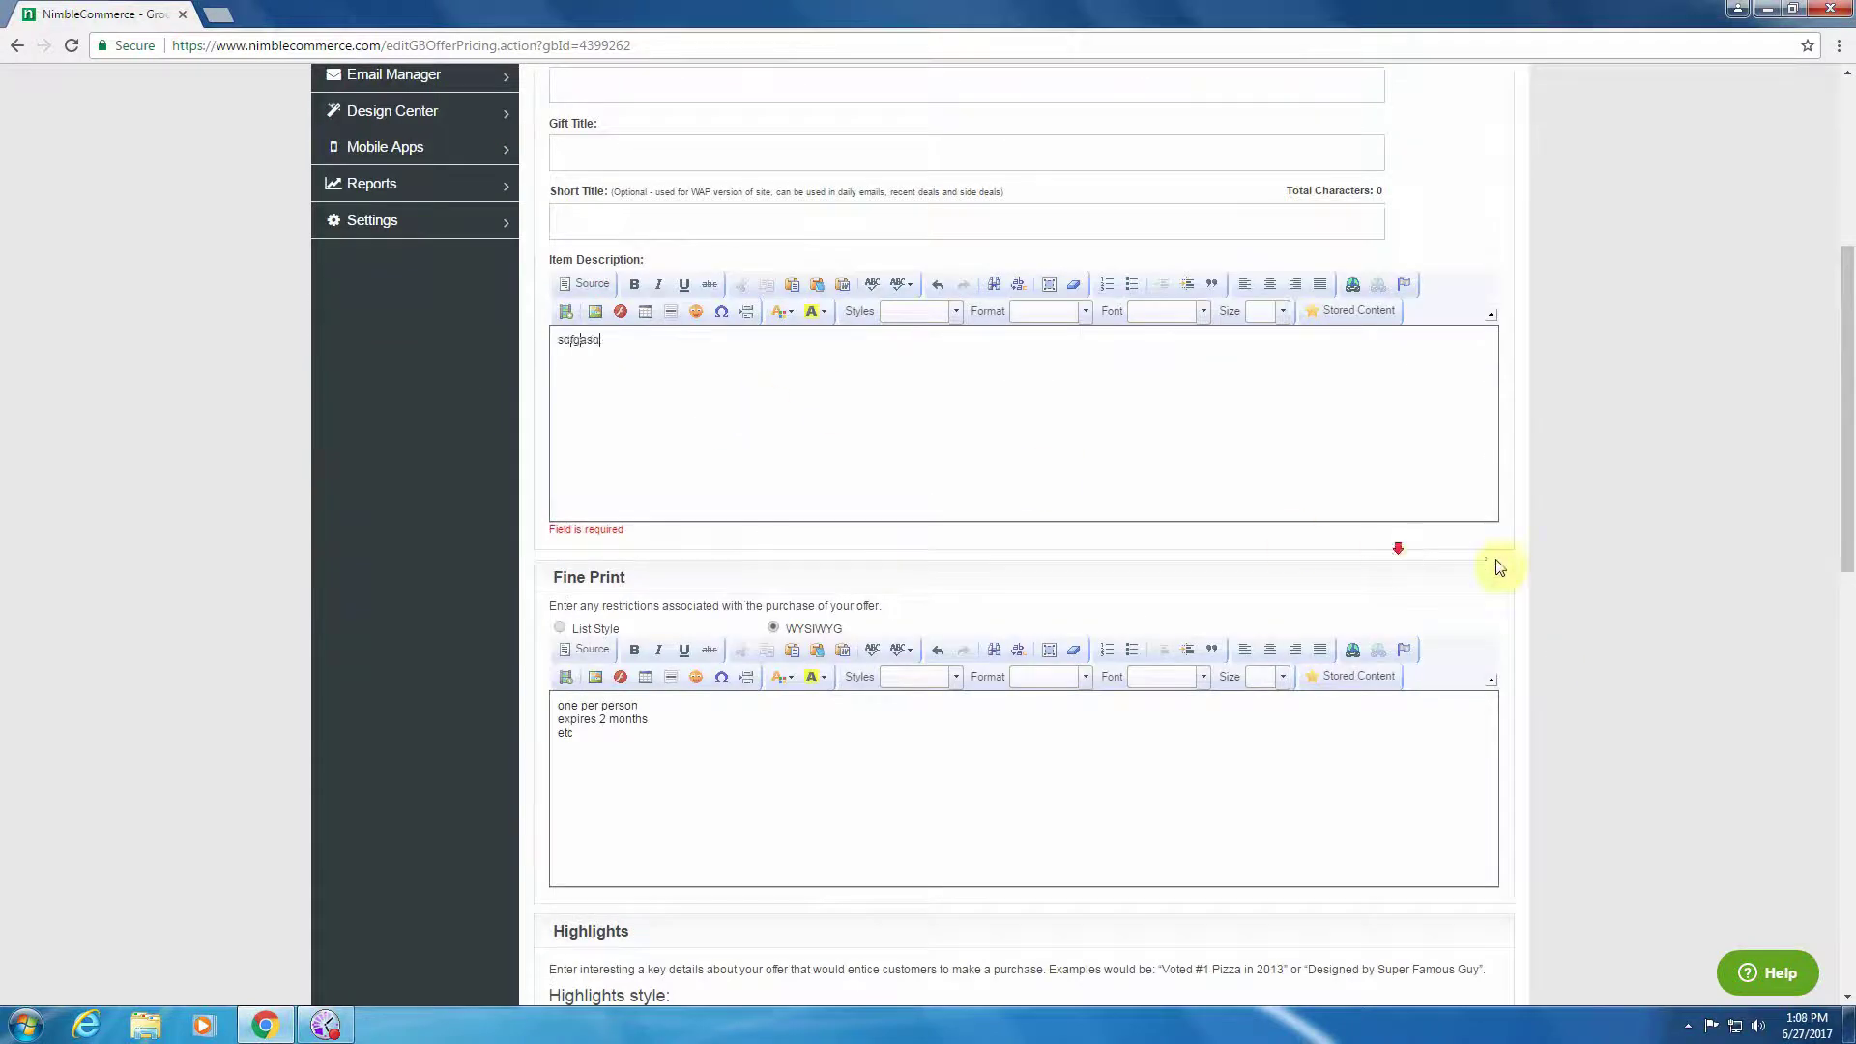
# Step: Continue from the completed offer description to the Offer Schedule stage
pyautogui.click(1512, 563)
pyautogui.scroll(-12, 1489, 589)
pyautogui.click(1189, 676)
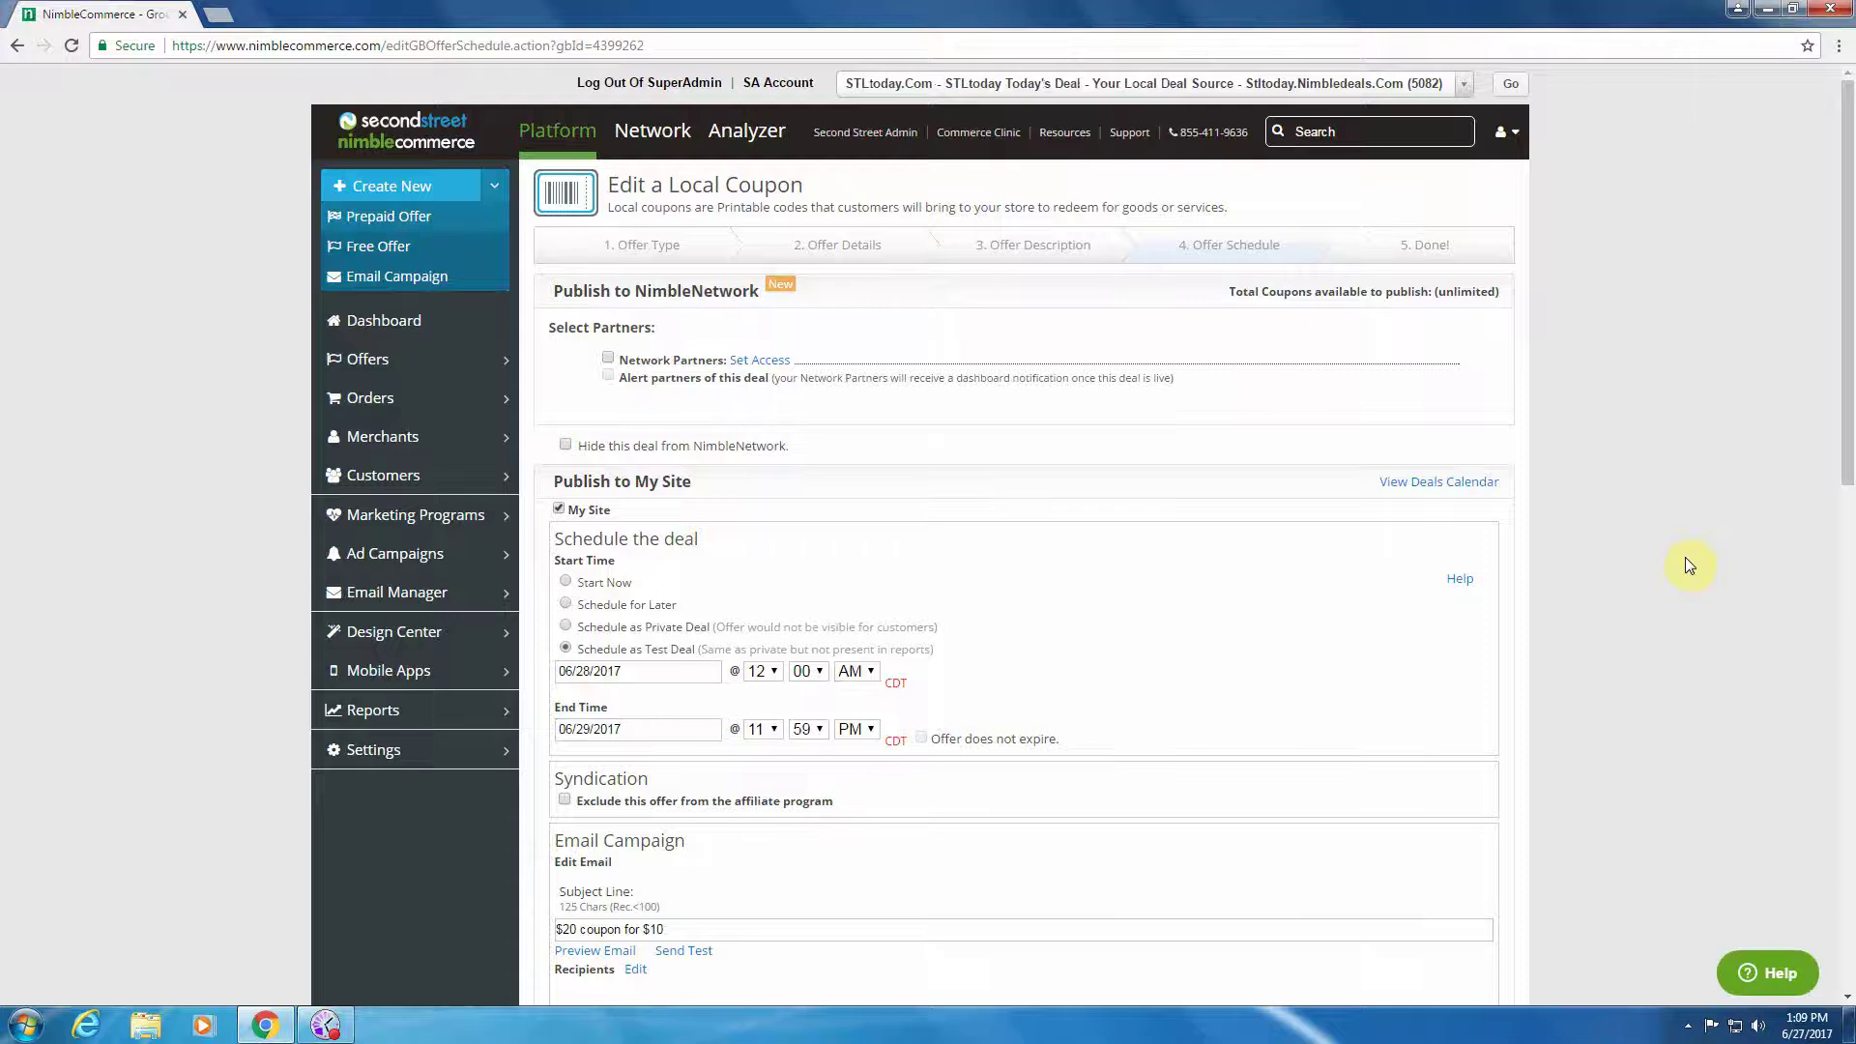
# Step: Set the email schedule to not send automatic deal alerts and save the offer schedule as a draft
pyautogui.scroll(-2, 1686, 562)
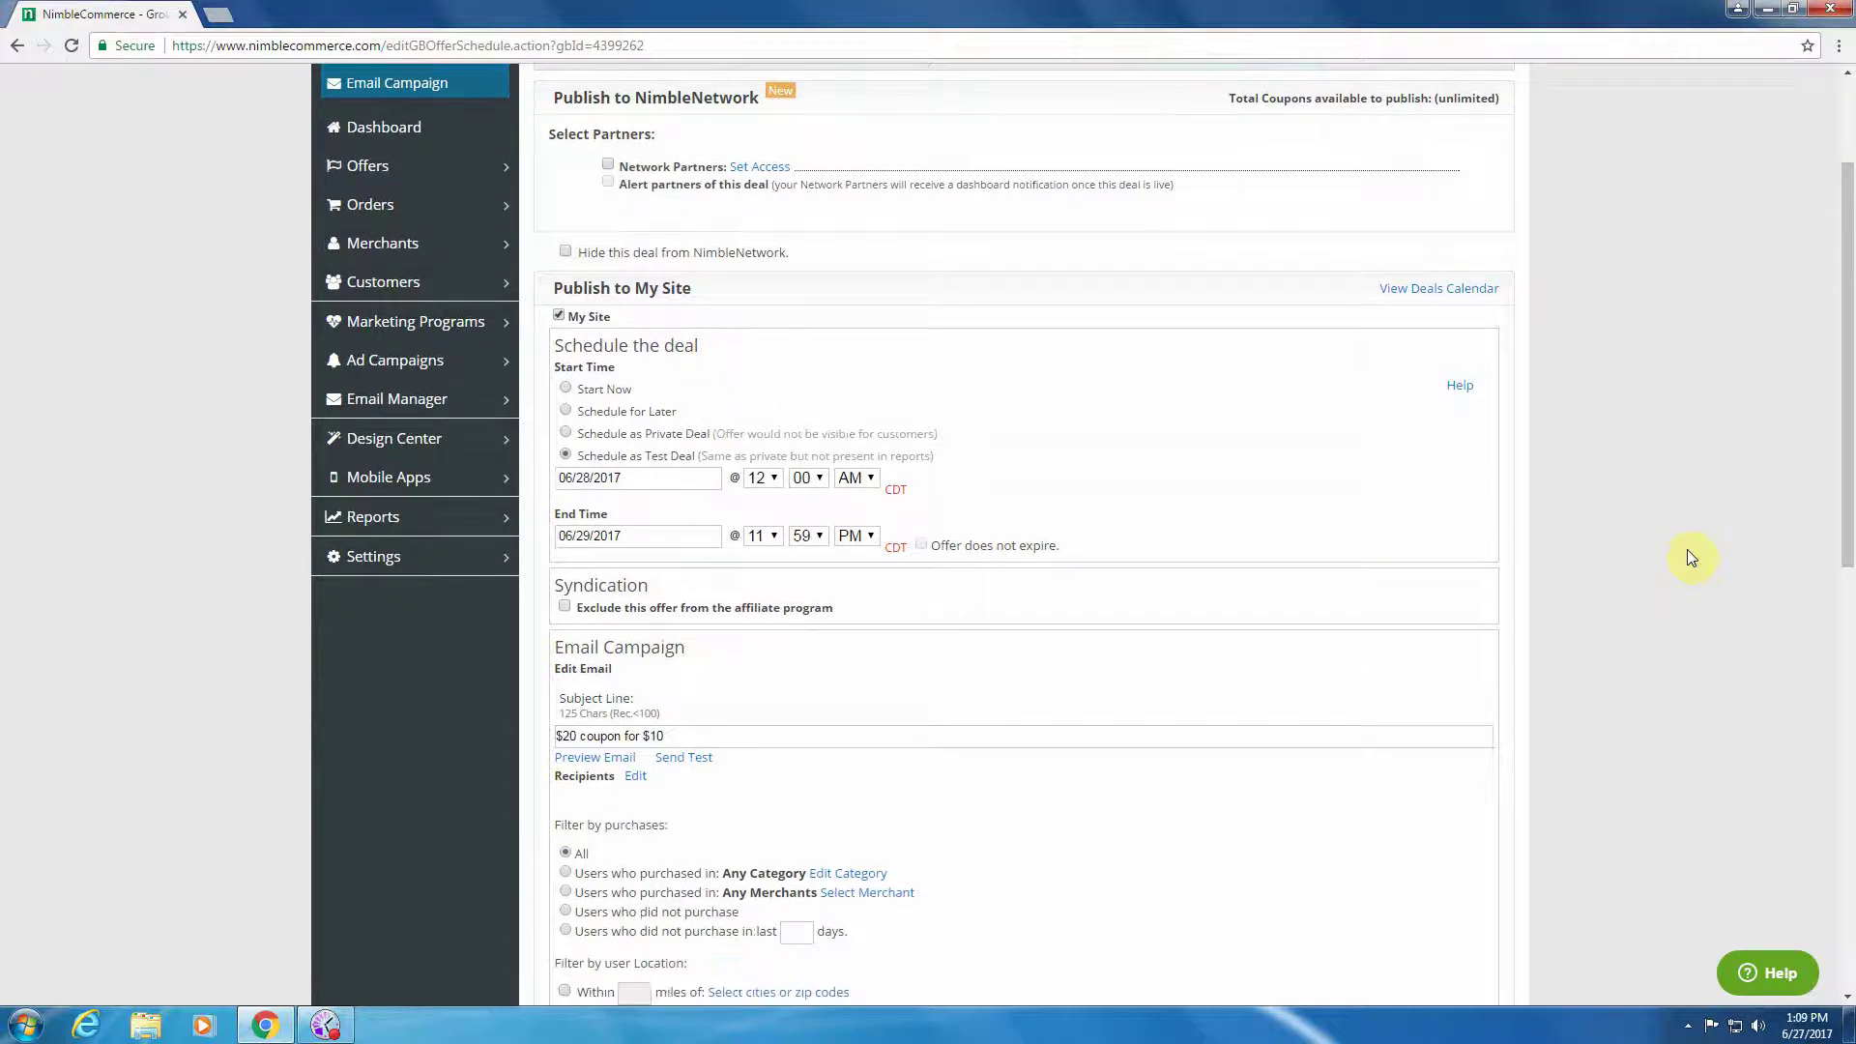
pyautogui.scroll(-1, 1690, 557)
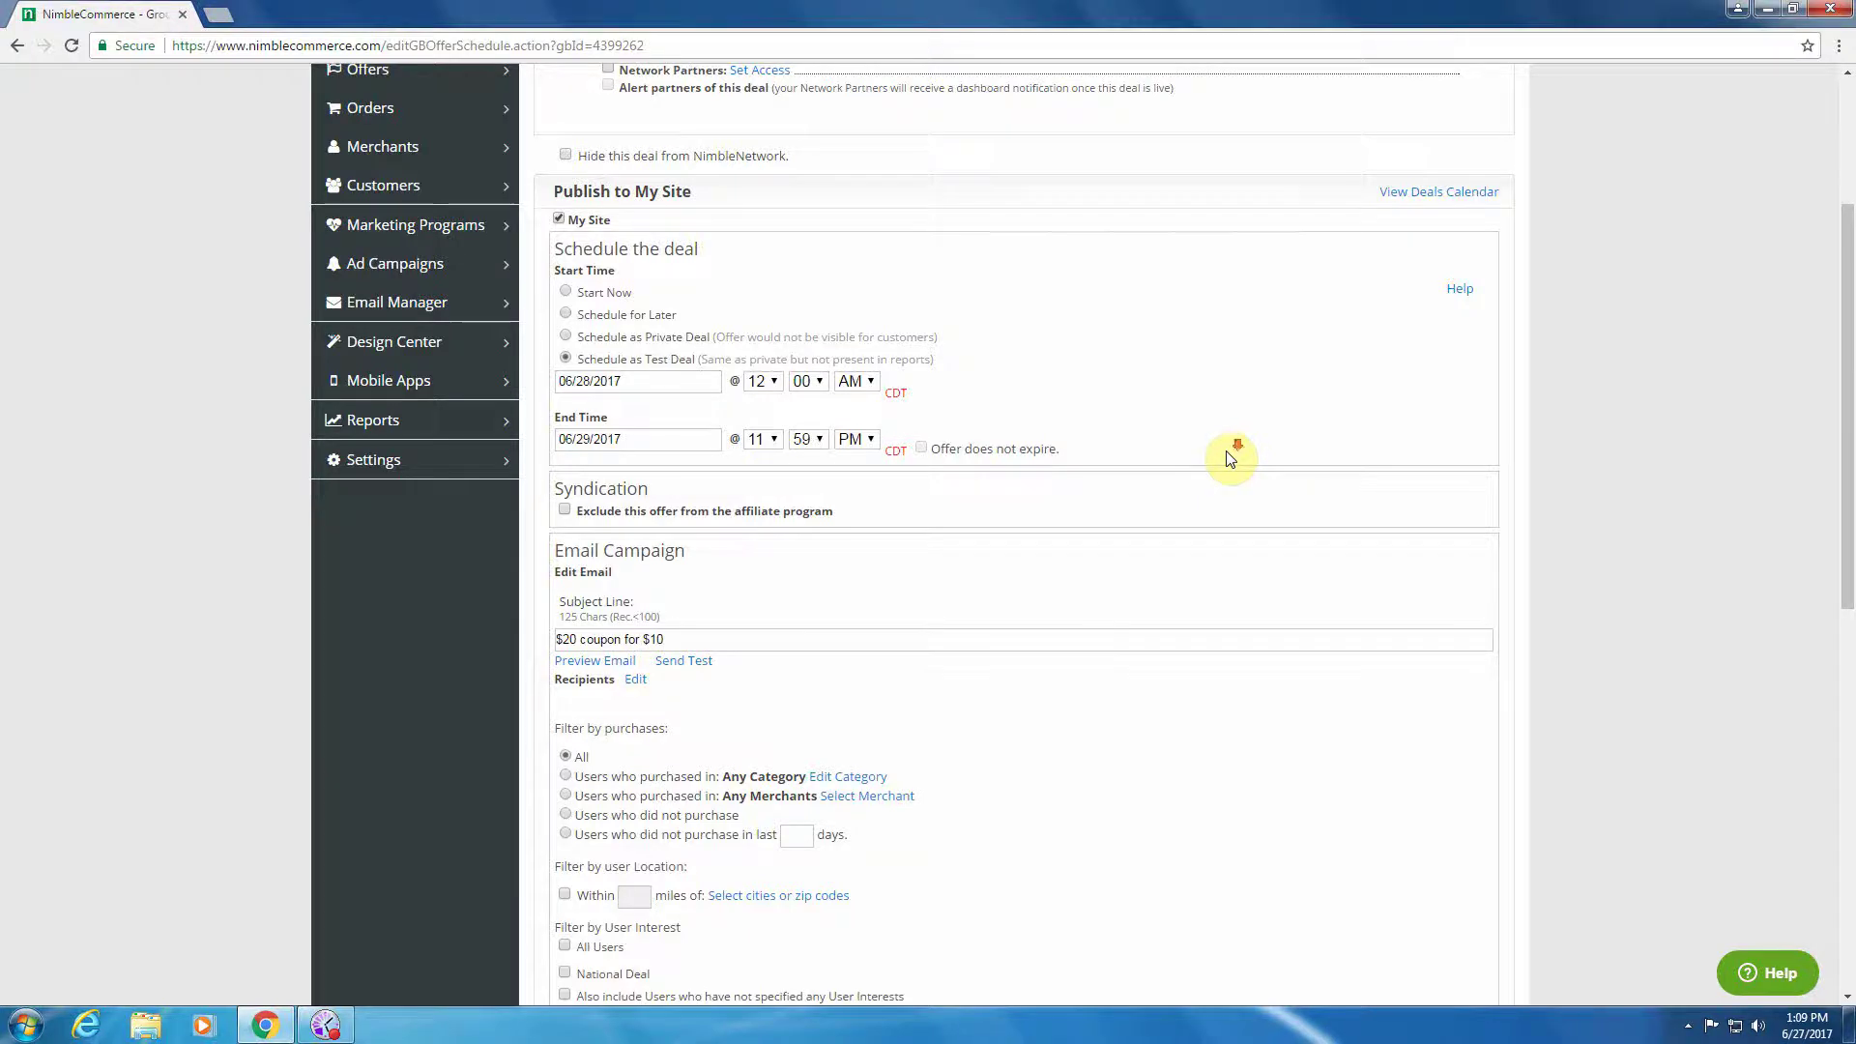
pyautogui.scroll(-3, 1228, 457)
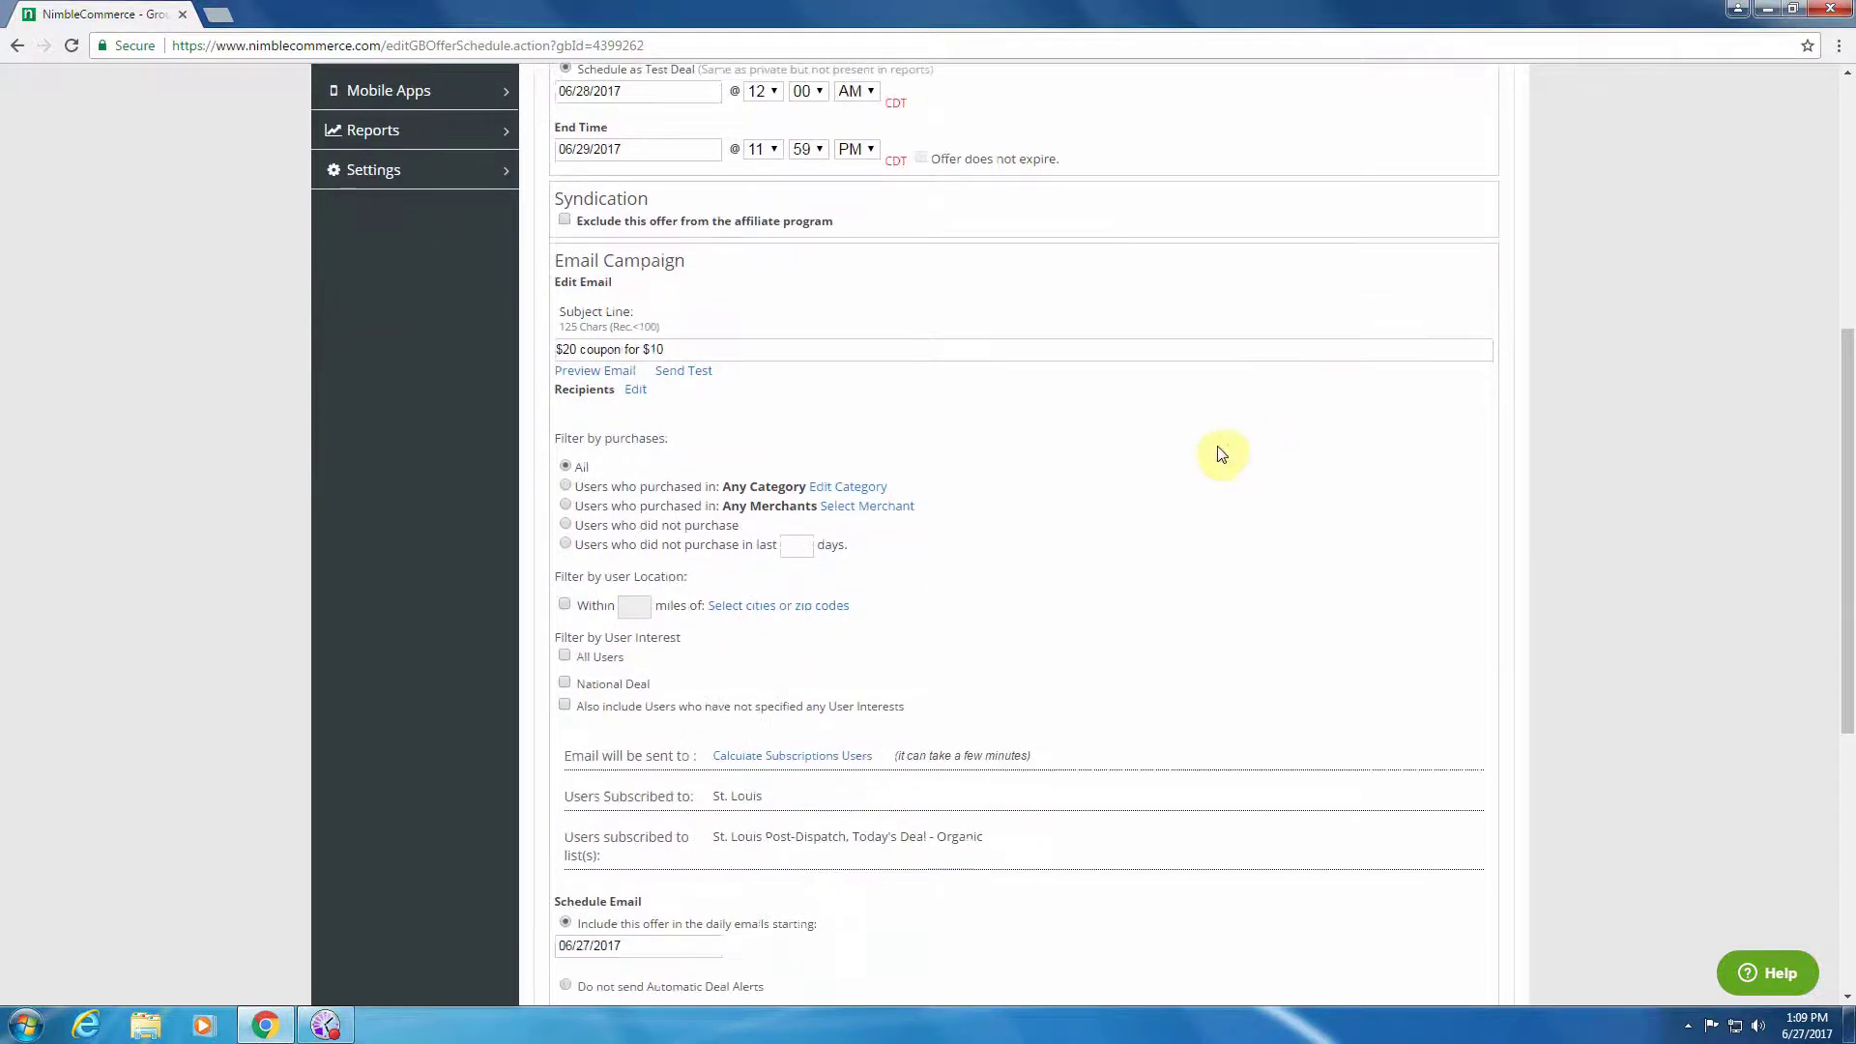
pyautogui.scroll(-2, 1198, 435)
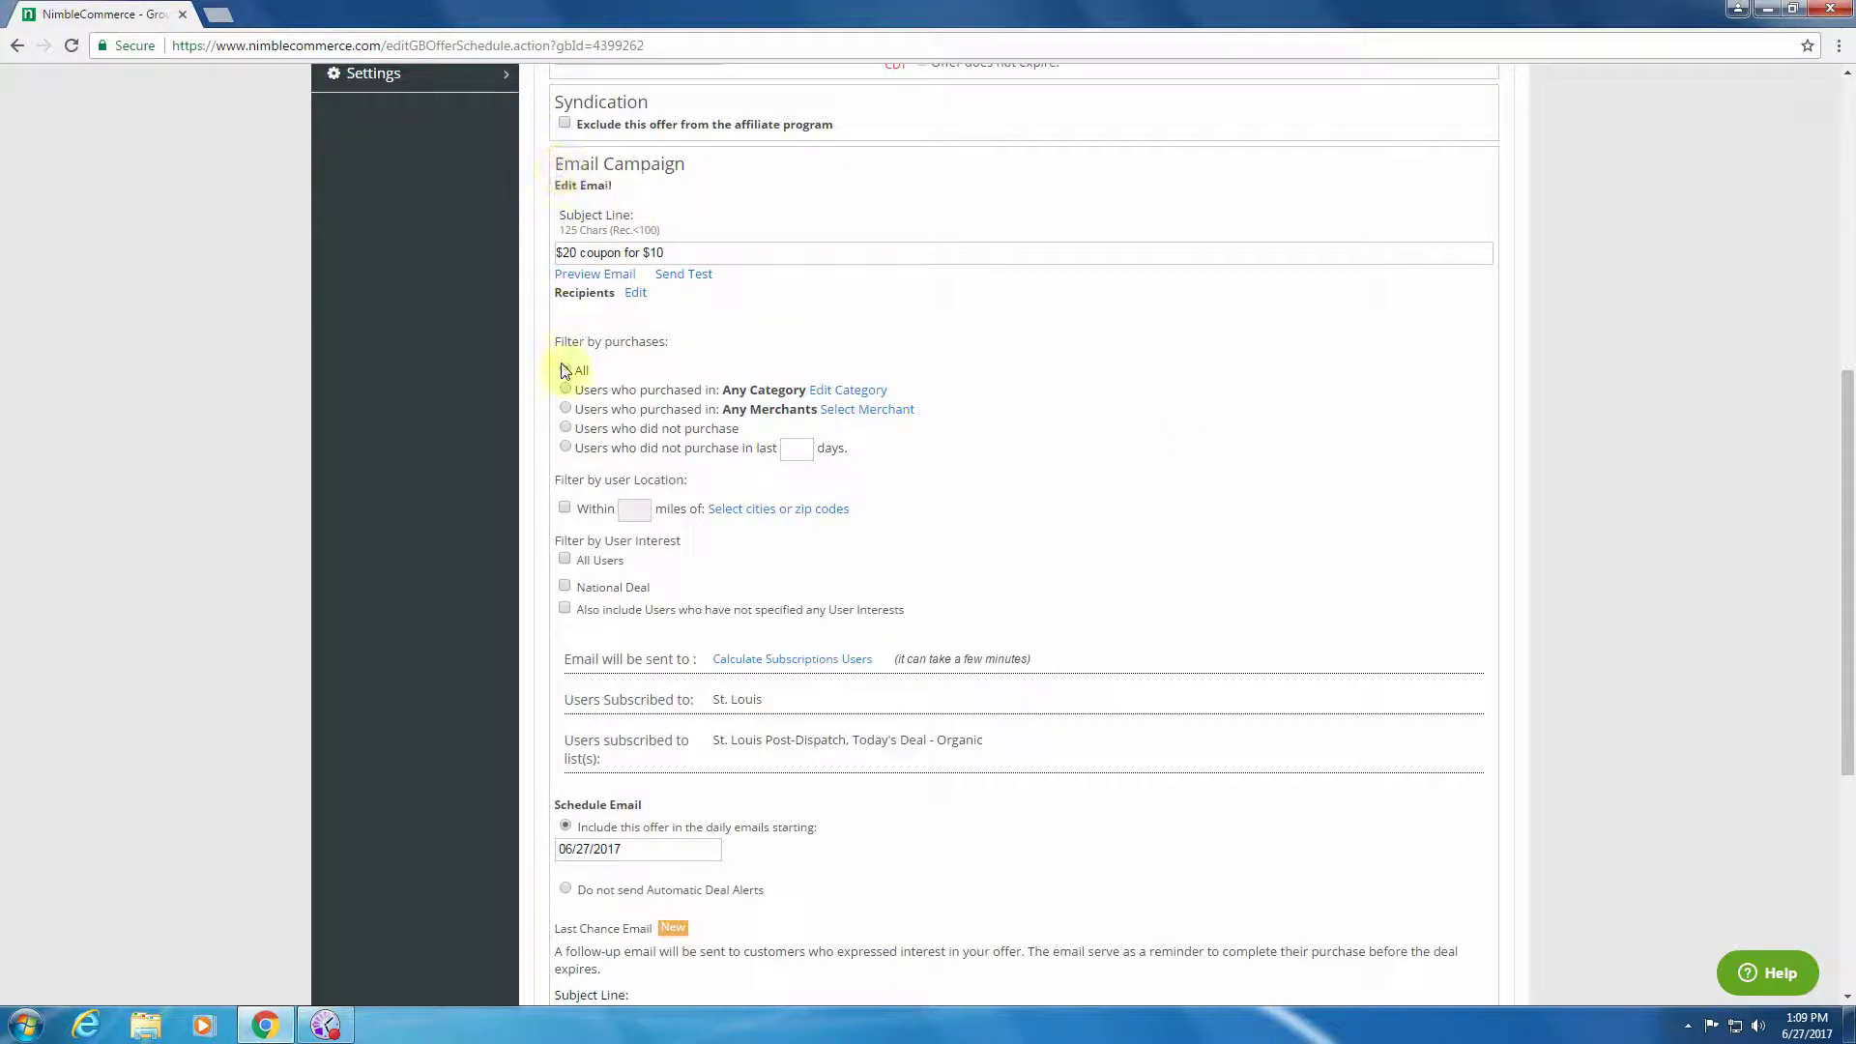
pyautogui.scroll(-1, 531, 626)
pyautogui.scroll(-1, 532, 627)
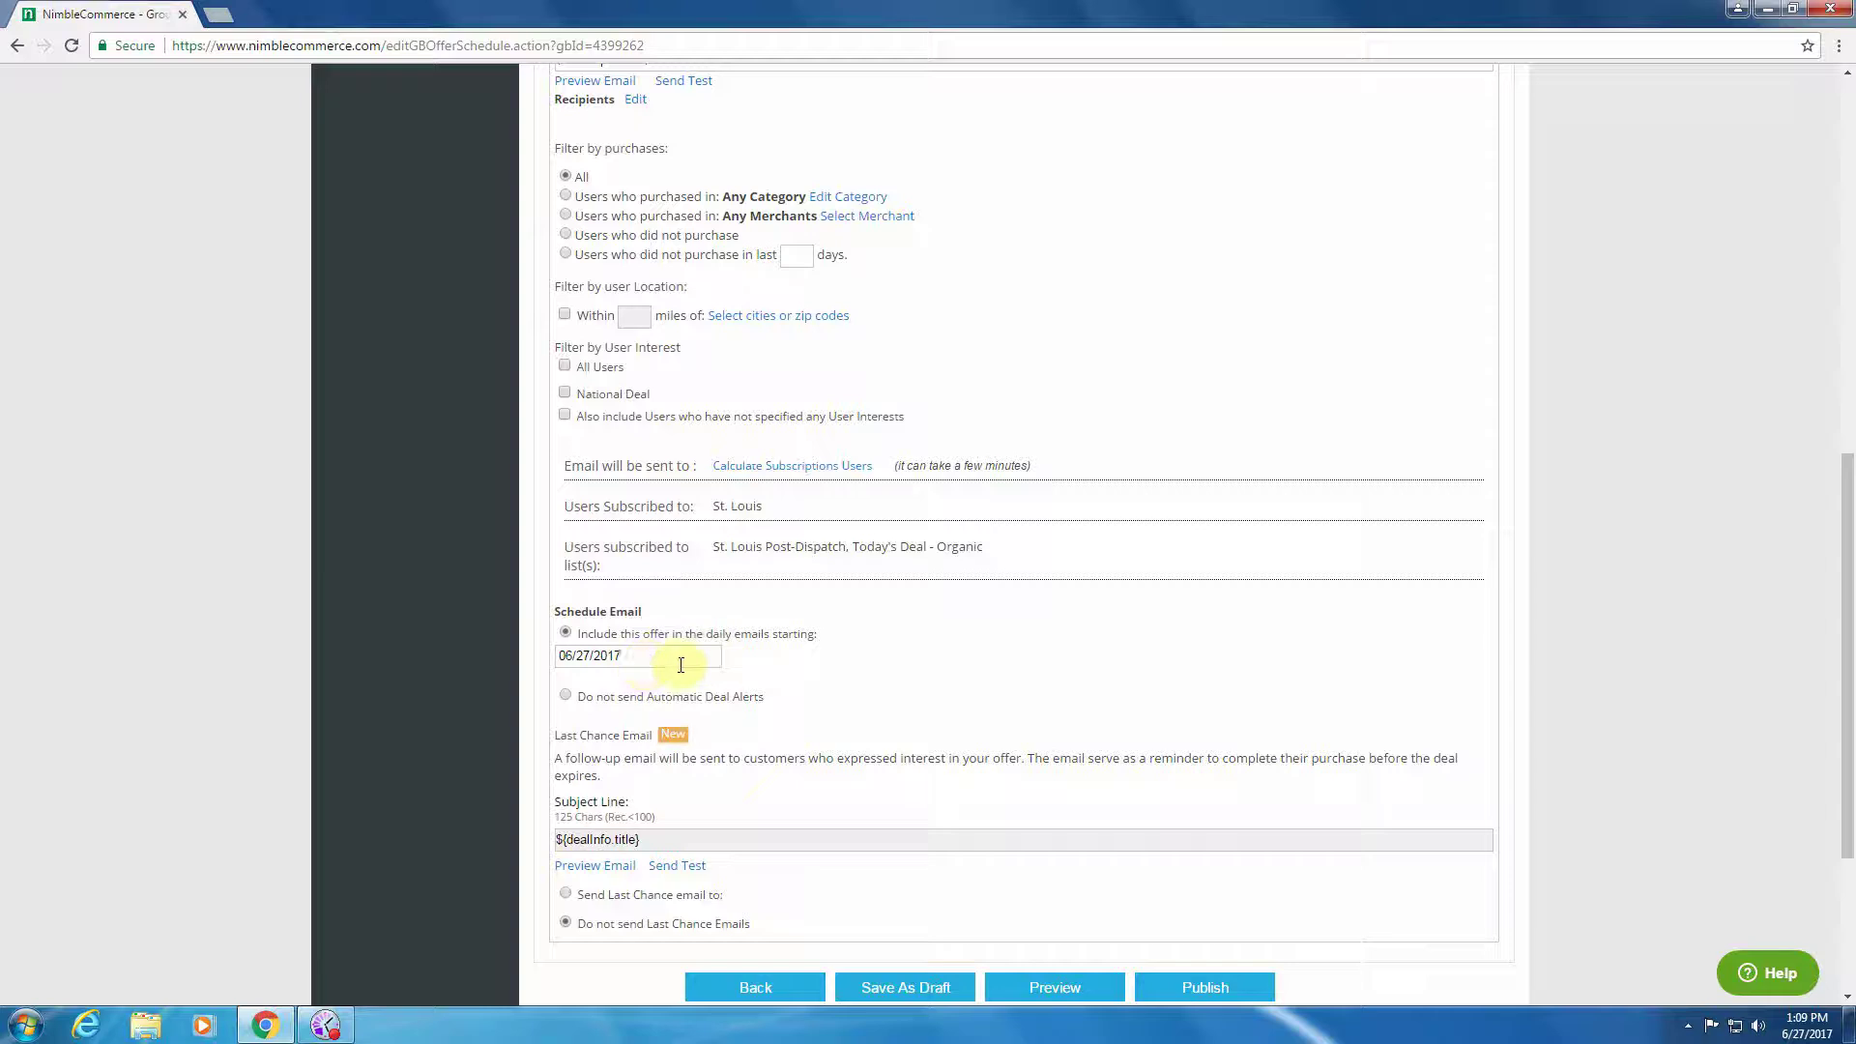
pyautogui.click(566, 697)
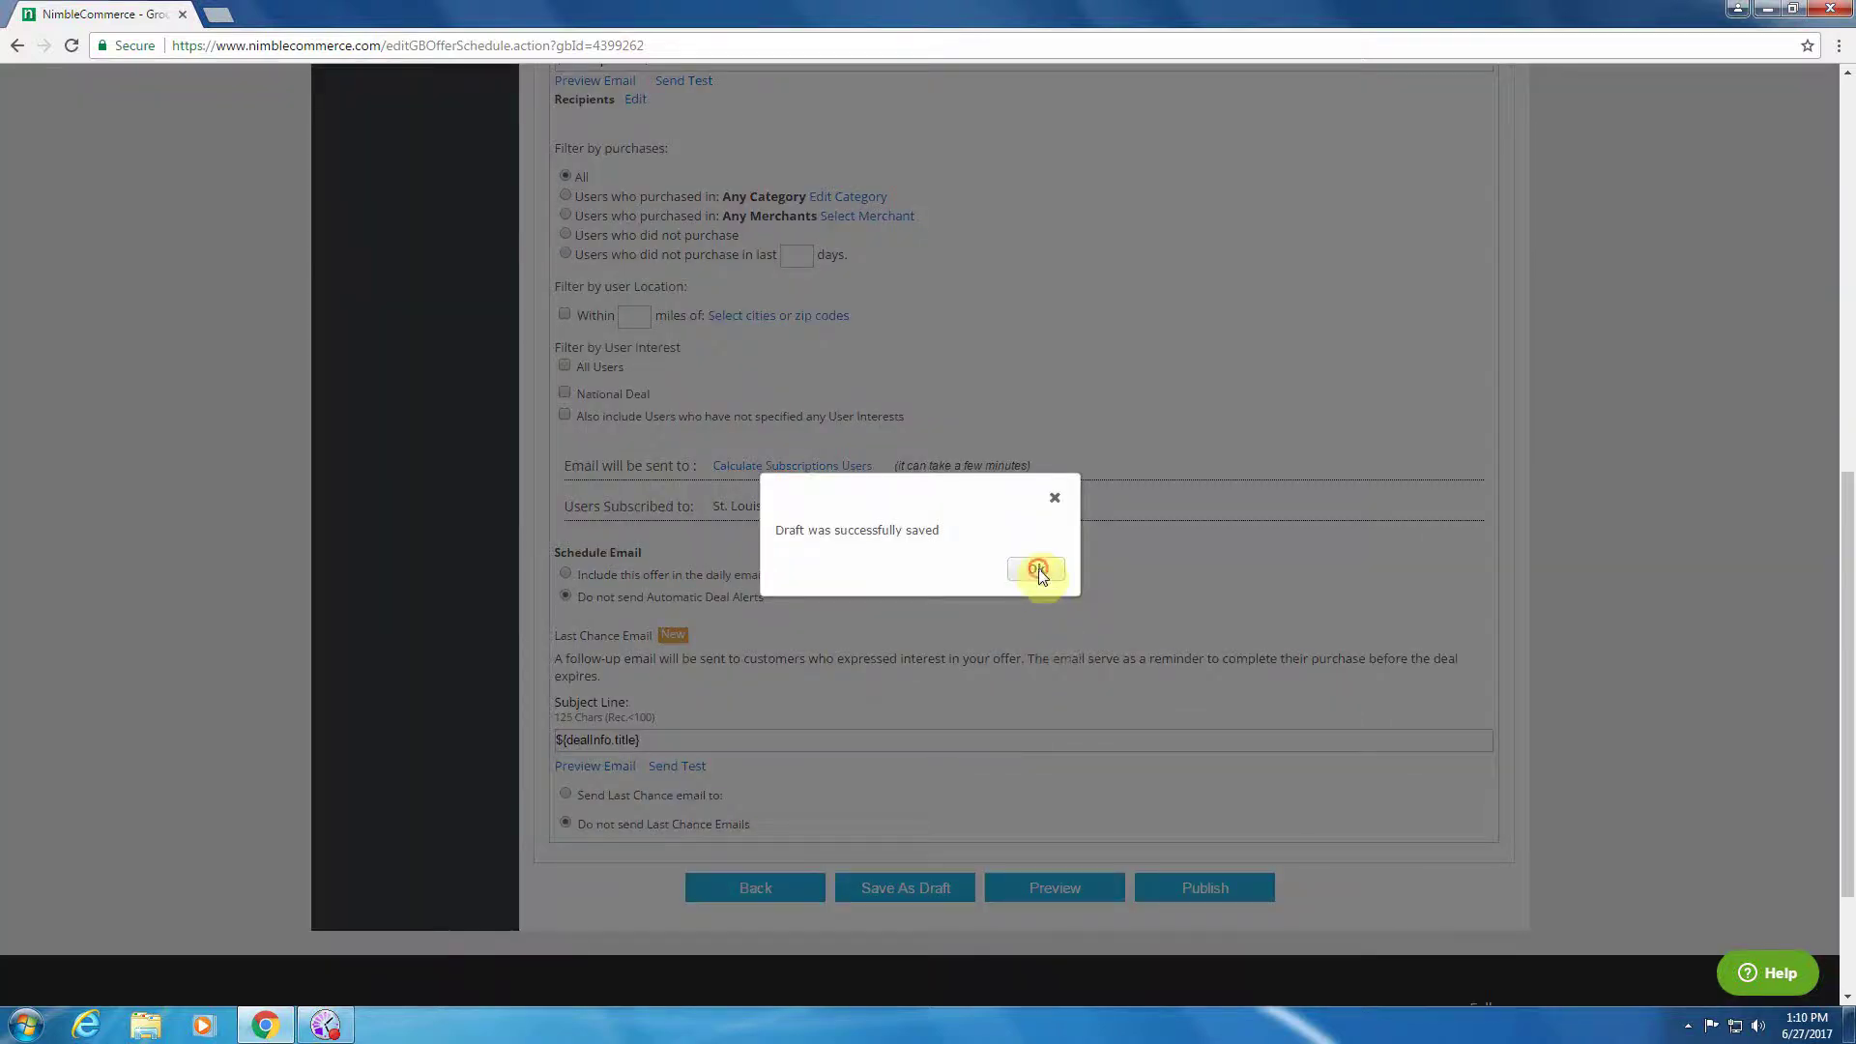
pyautogui.click(1035, 568)
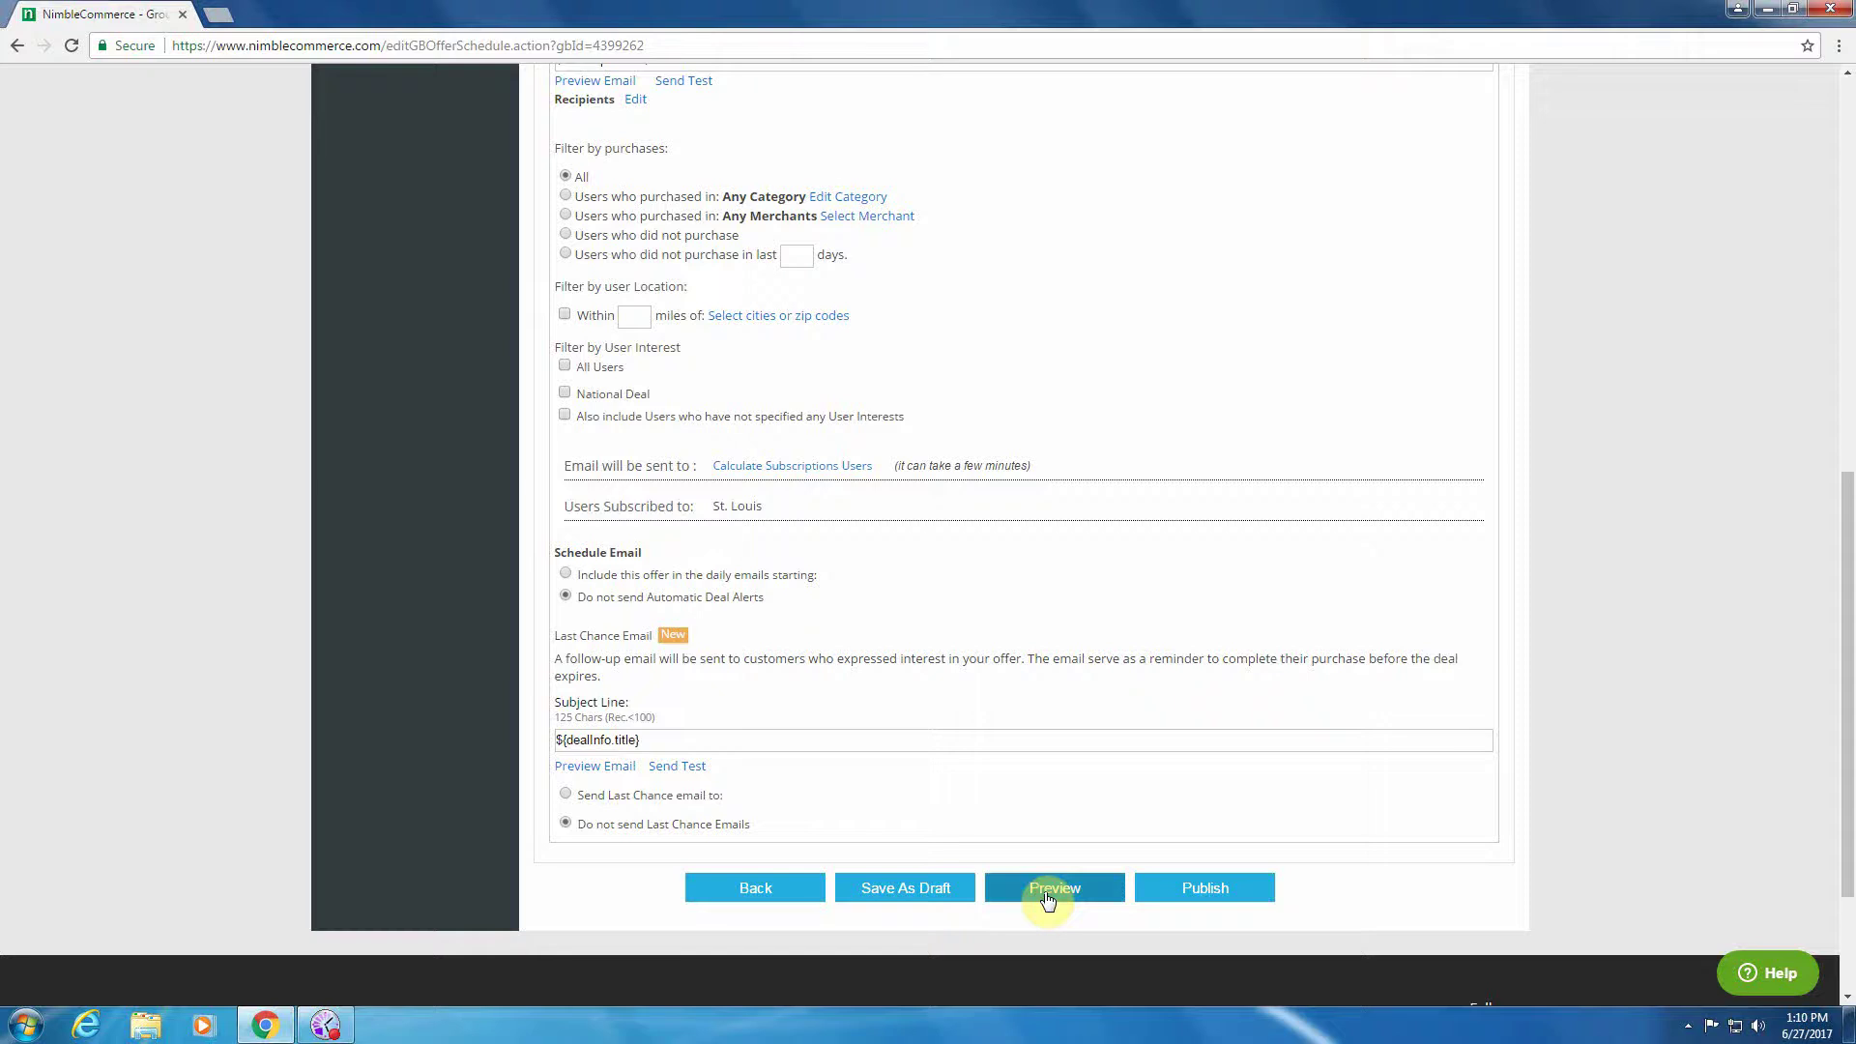
# Step: Publish the $20-for-$10 coupon as a test deal and confirm the publication
pyautogui.click(1208, 890)
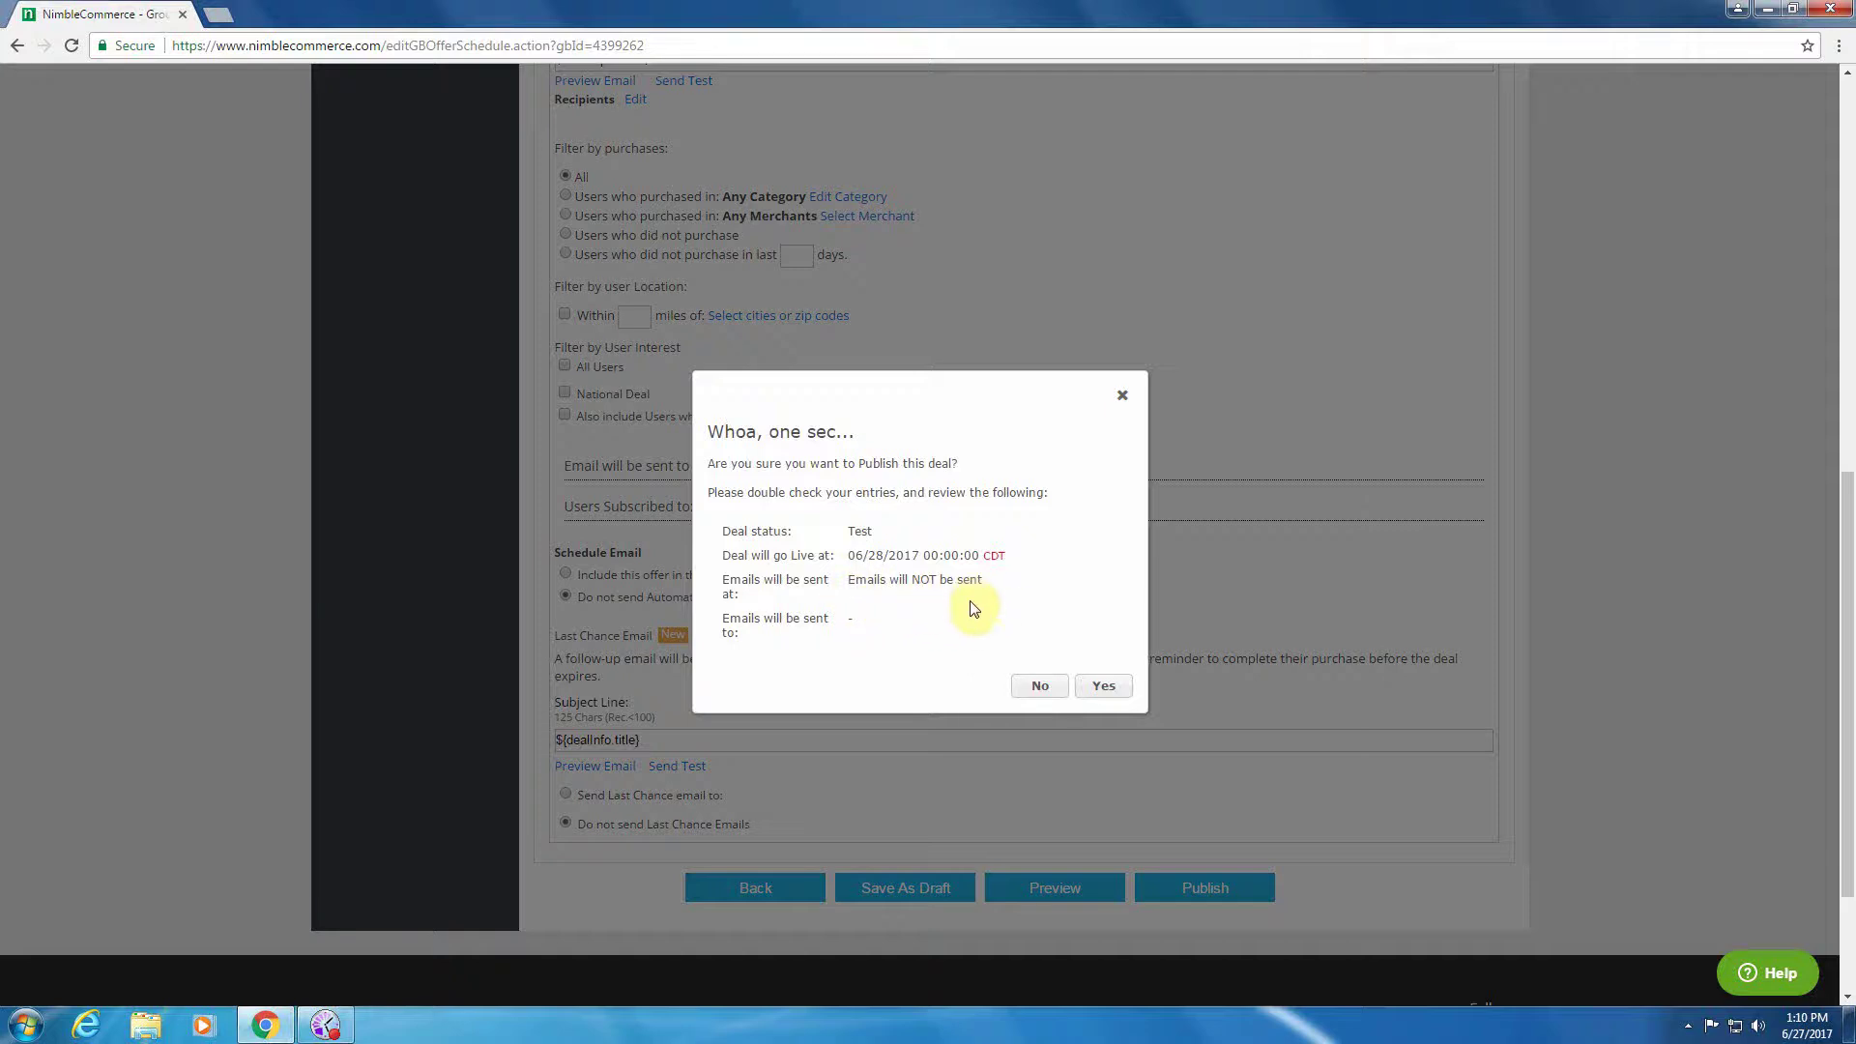
pyautogui.click(1109, 689)
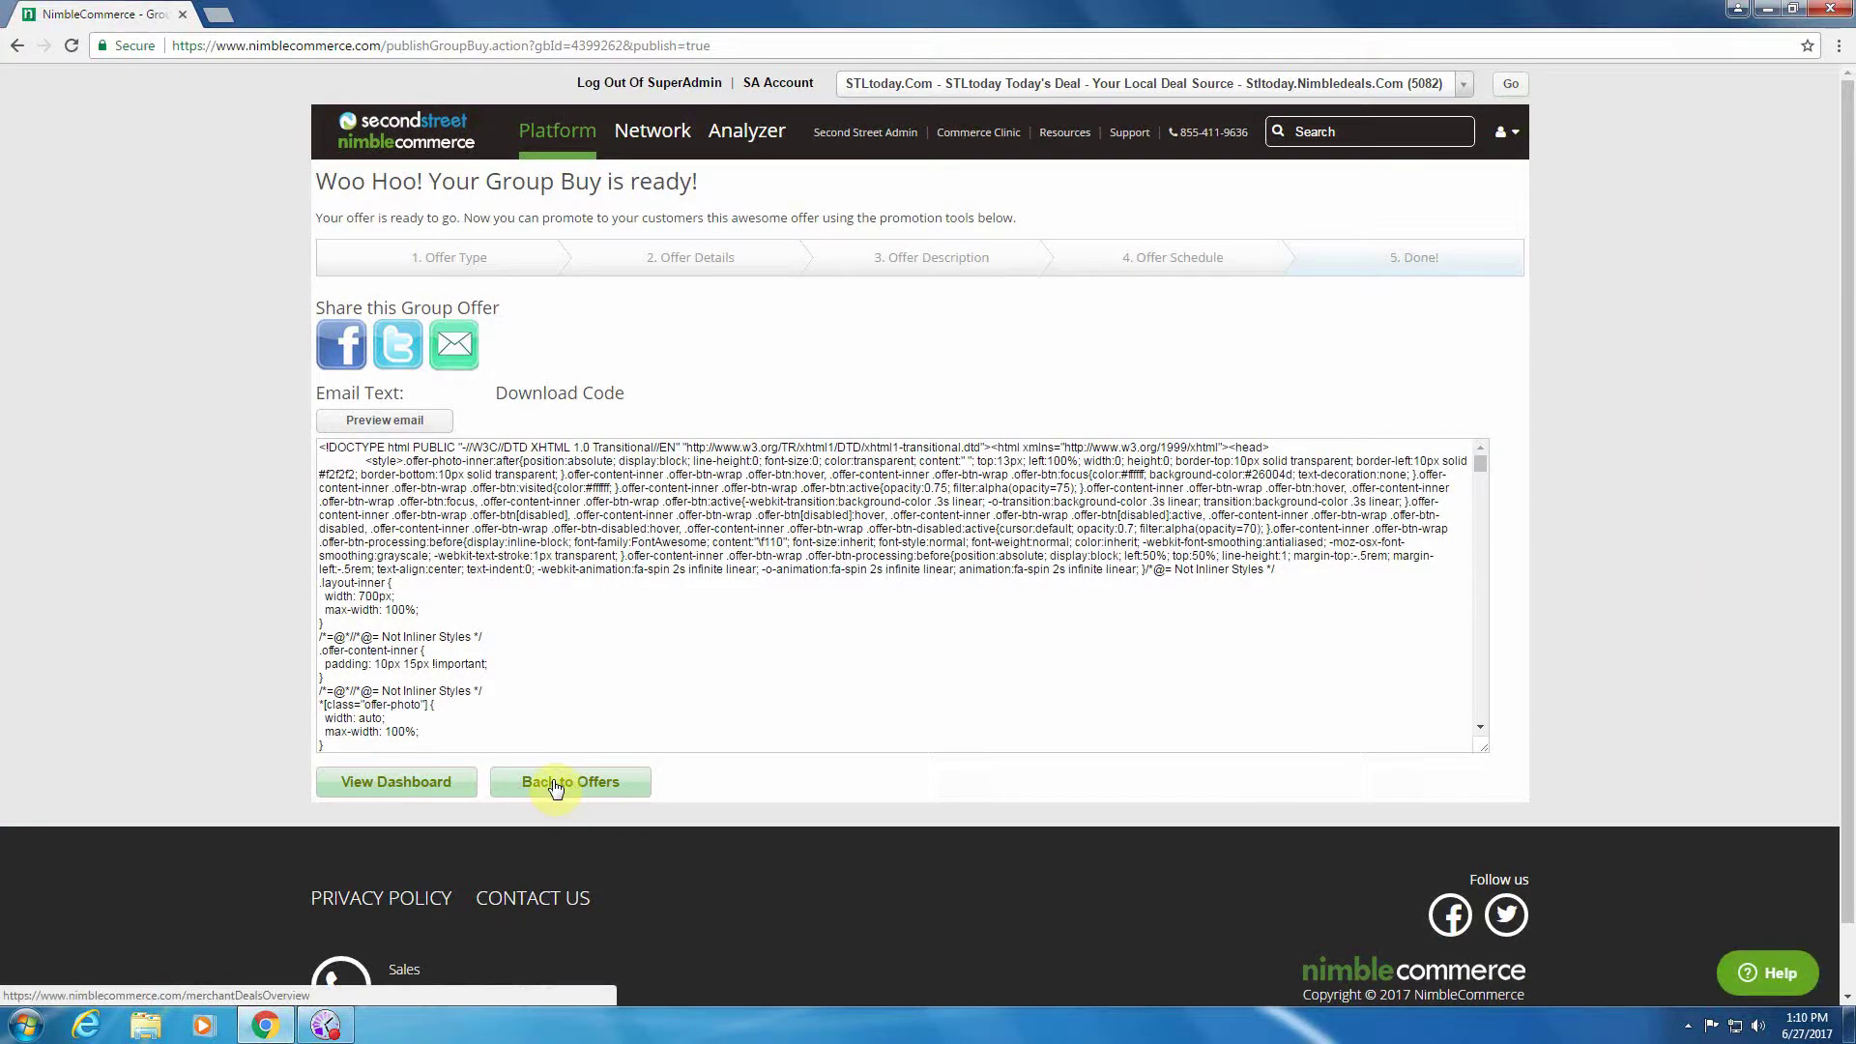
# Step: Go to the dashboard and open the new $20 gift card for $10 offer's details from the offers overview
pyautogui.click(397, 781)
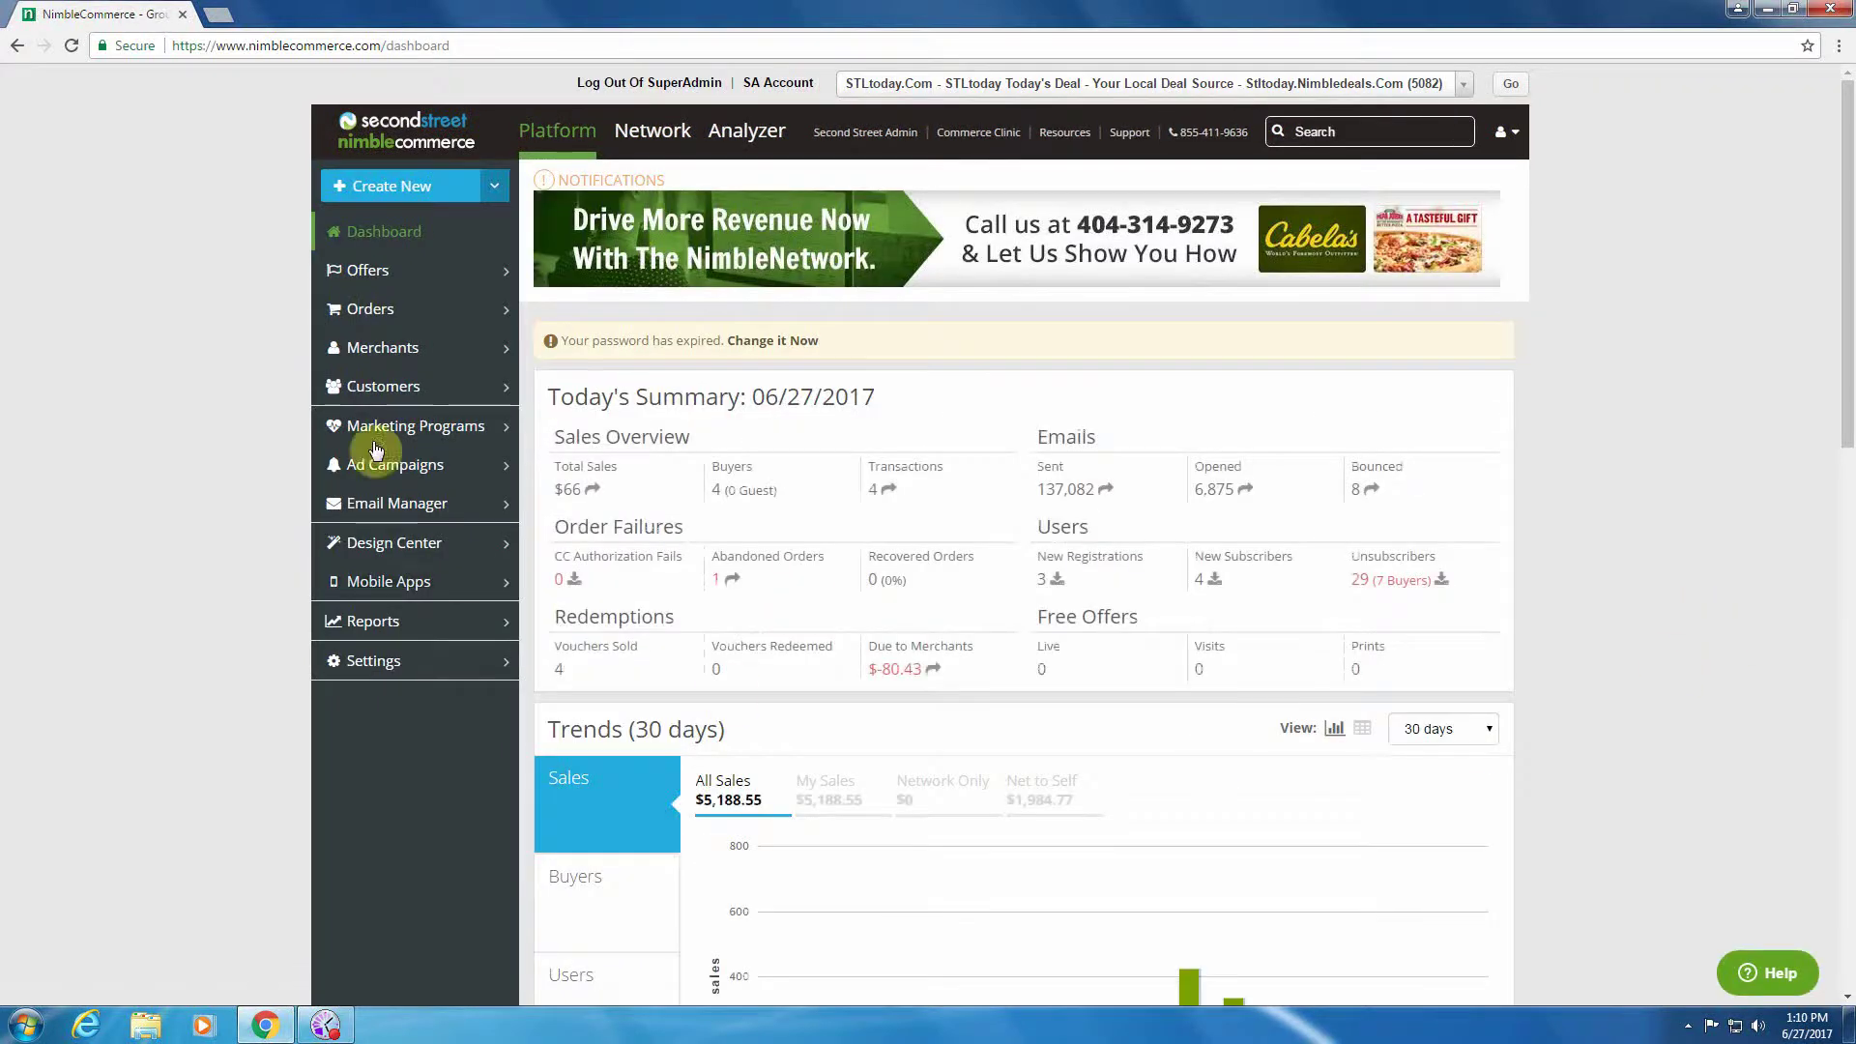
pyautogui.click(379, 276)
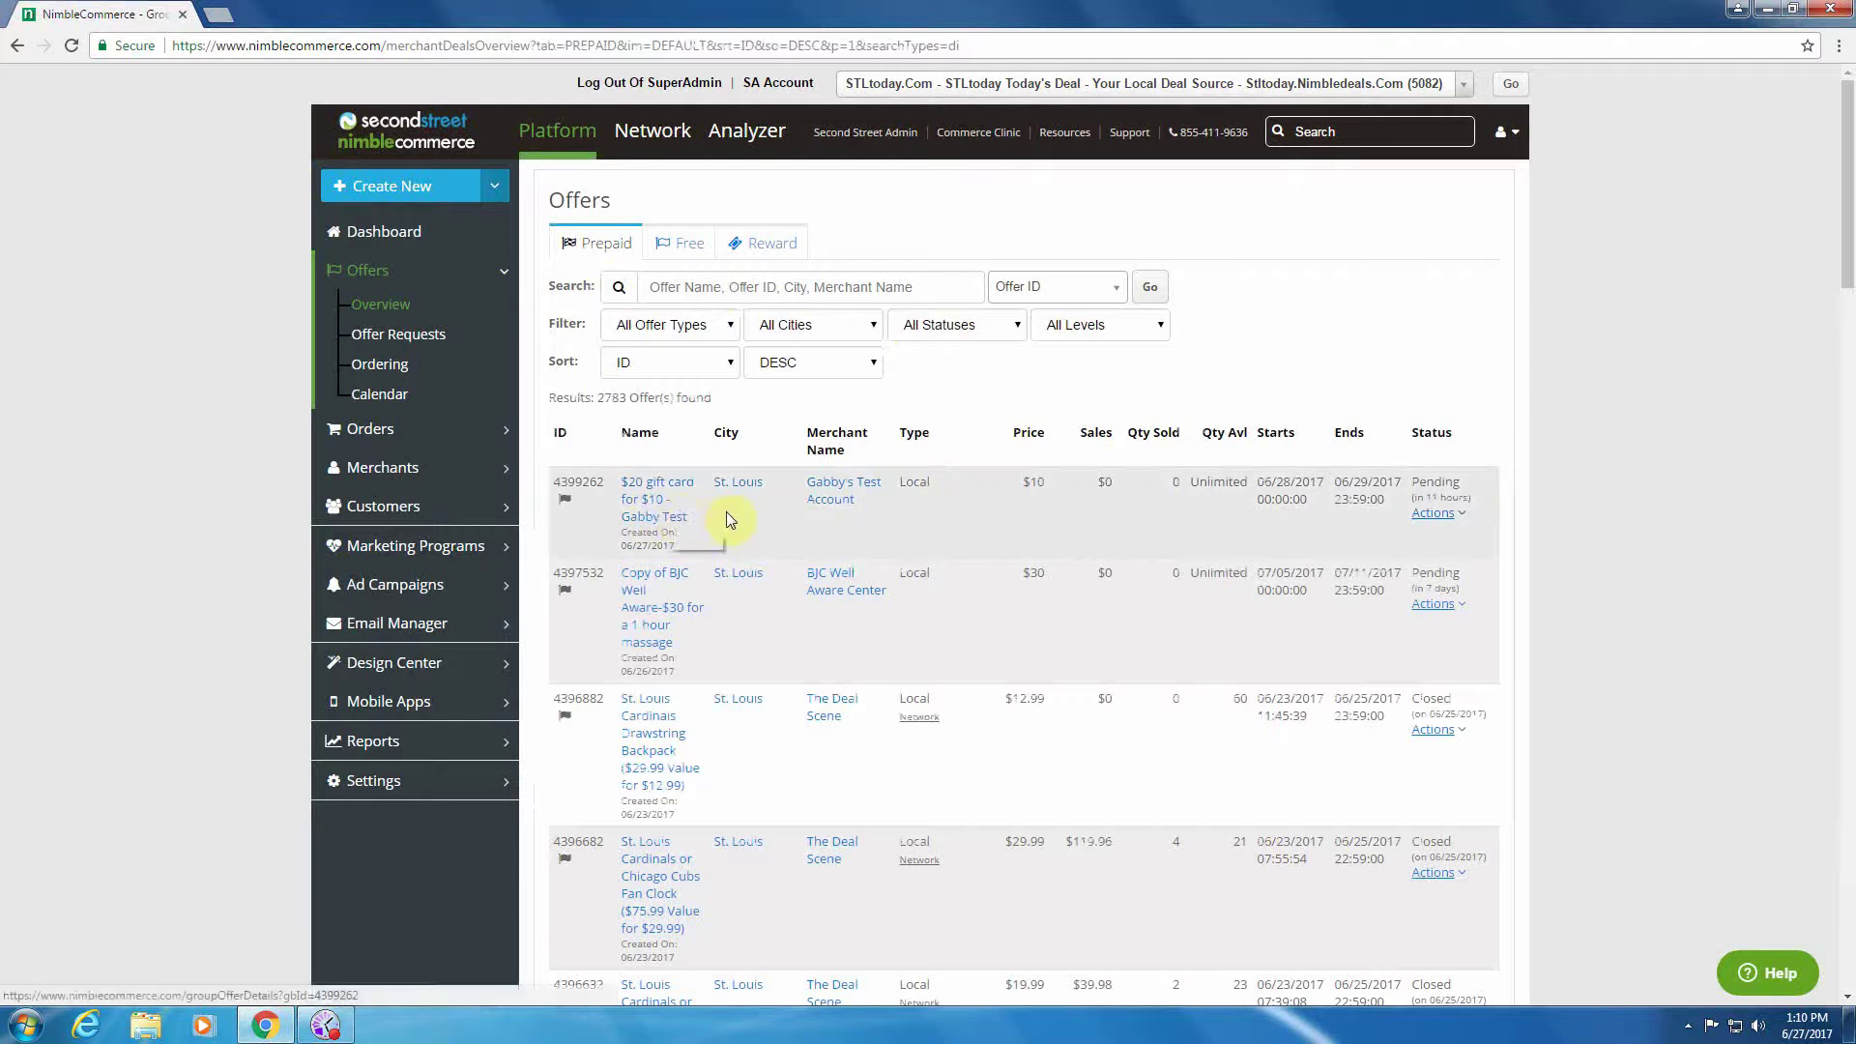
pyautogui.click(662, 498)
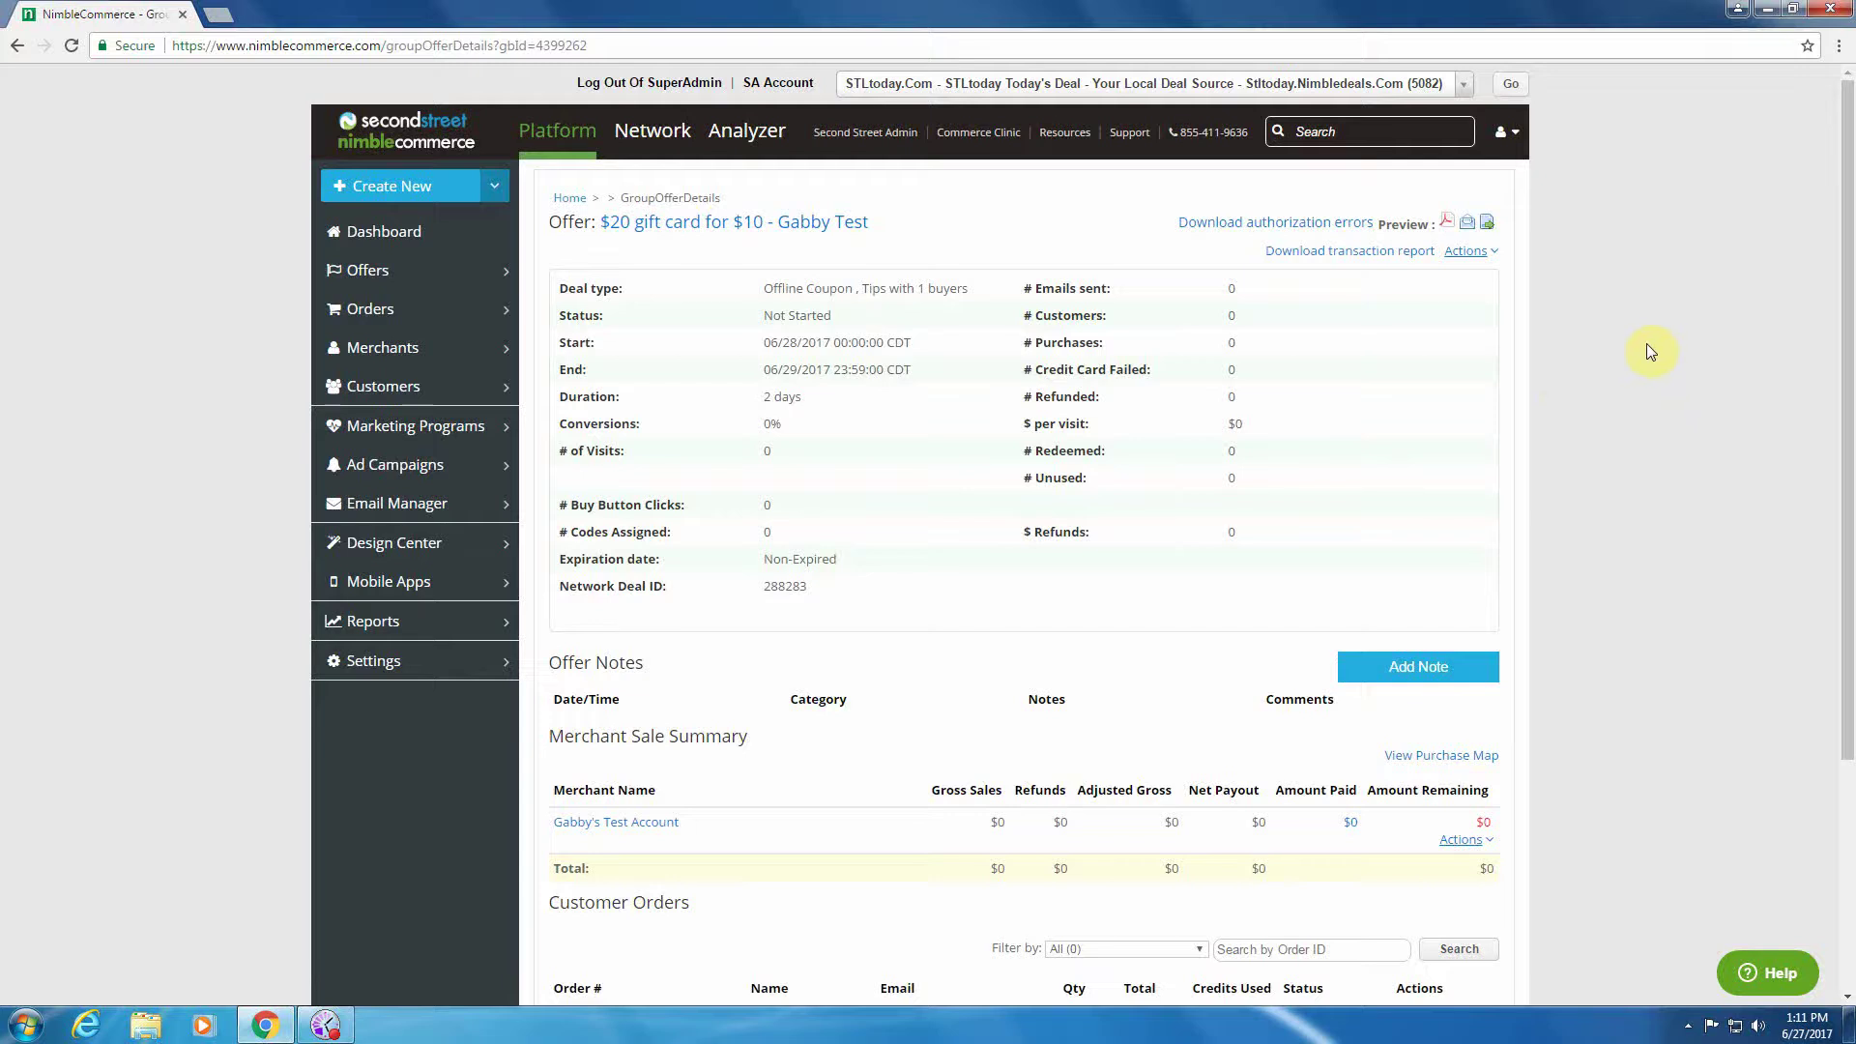
# Step: Open the offer's public deal page, dismiss the email sign-up popup, and examine its address, pricing, description, details and location
pyautogui.rightClick(802, 236)
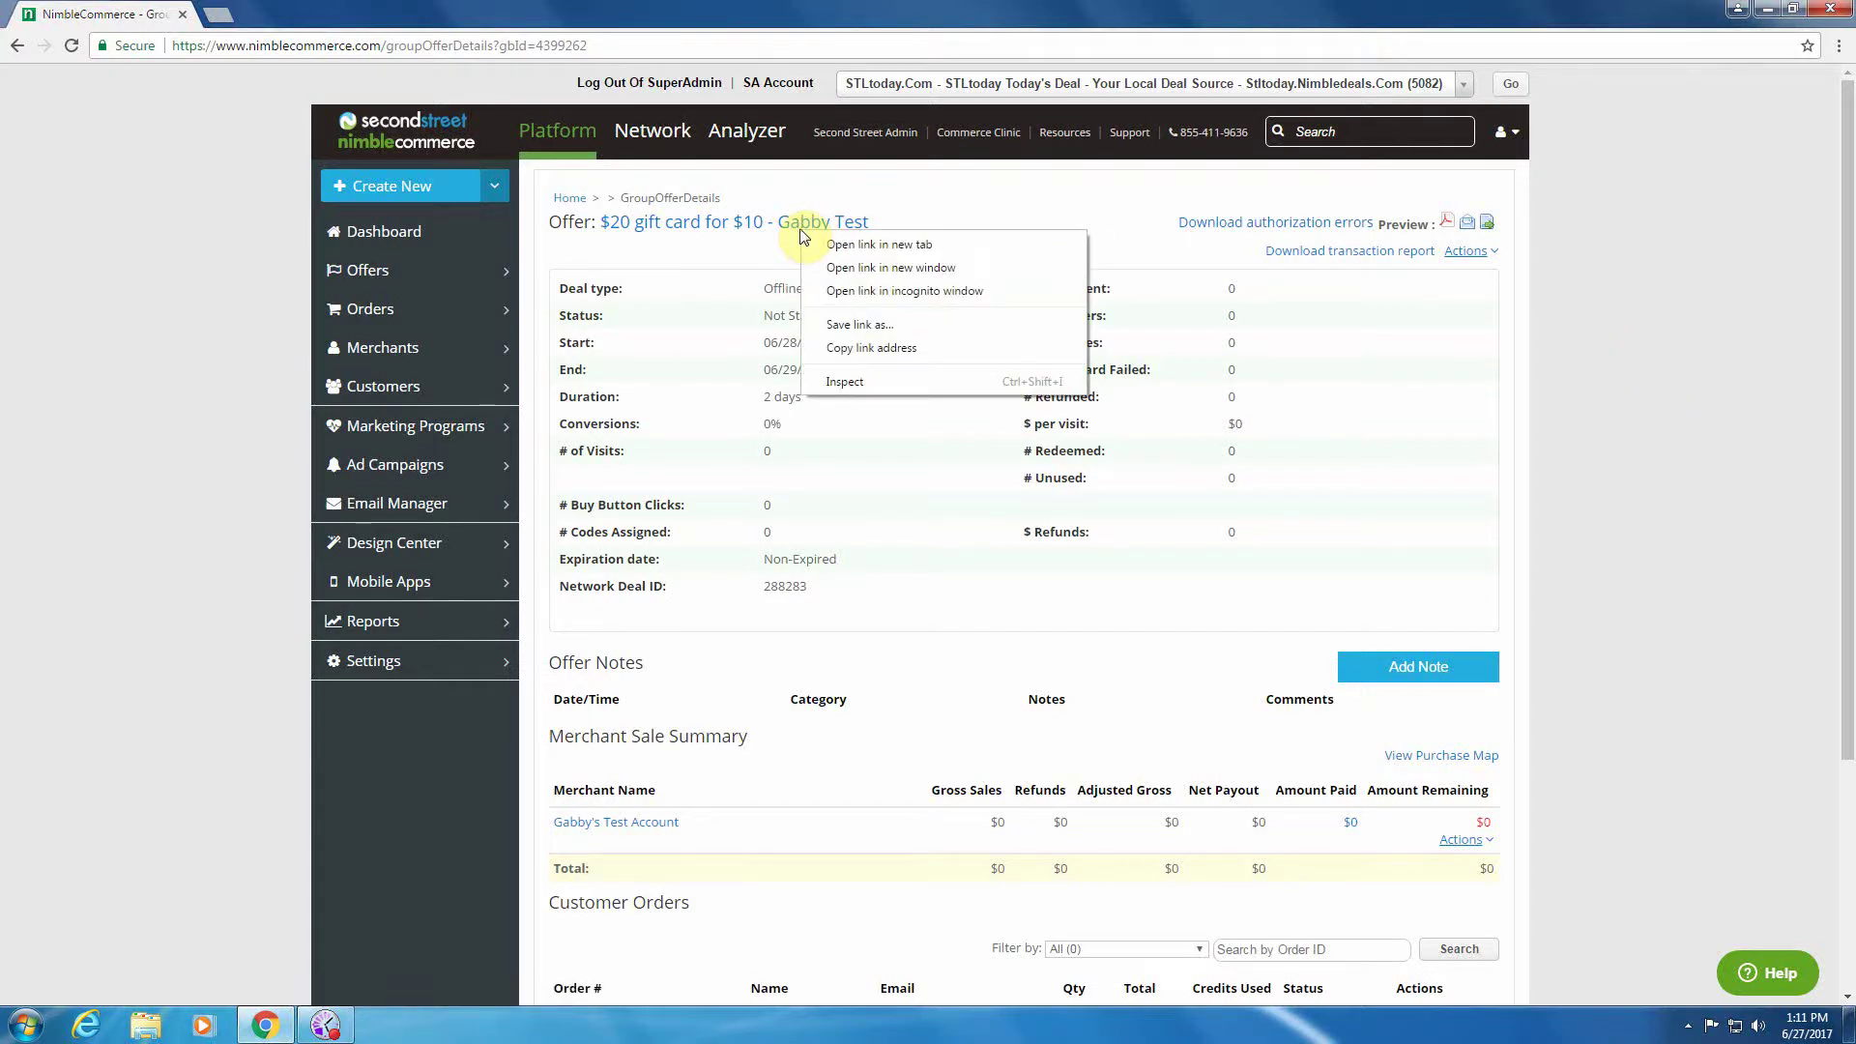
pyautogui.click(794, 230)
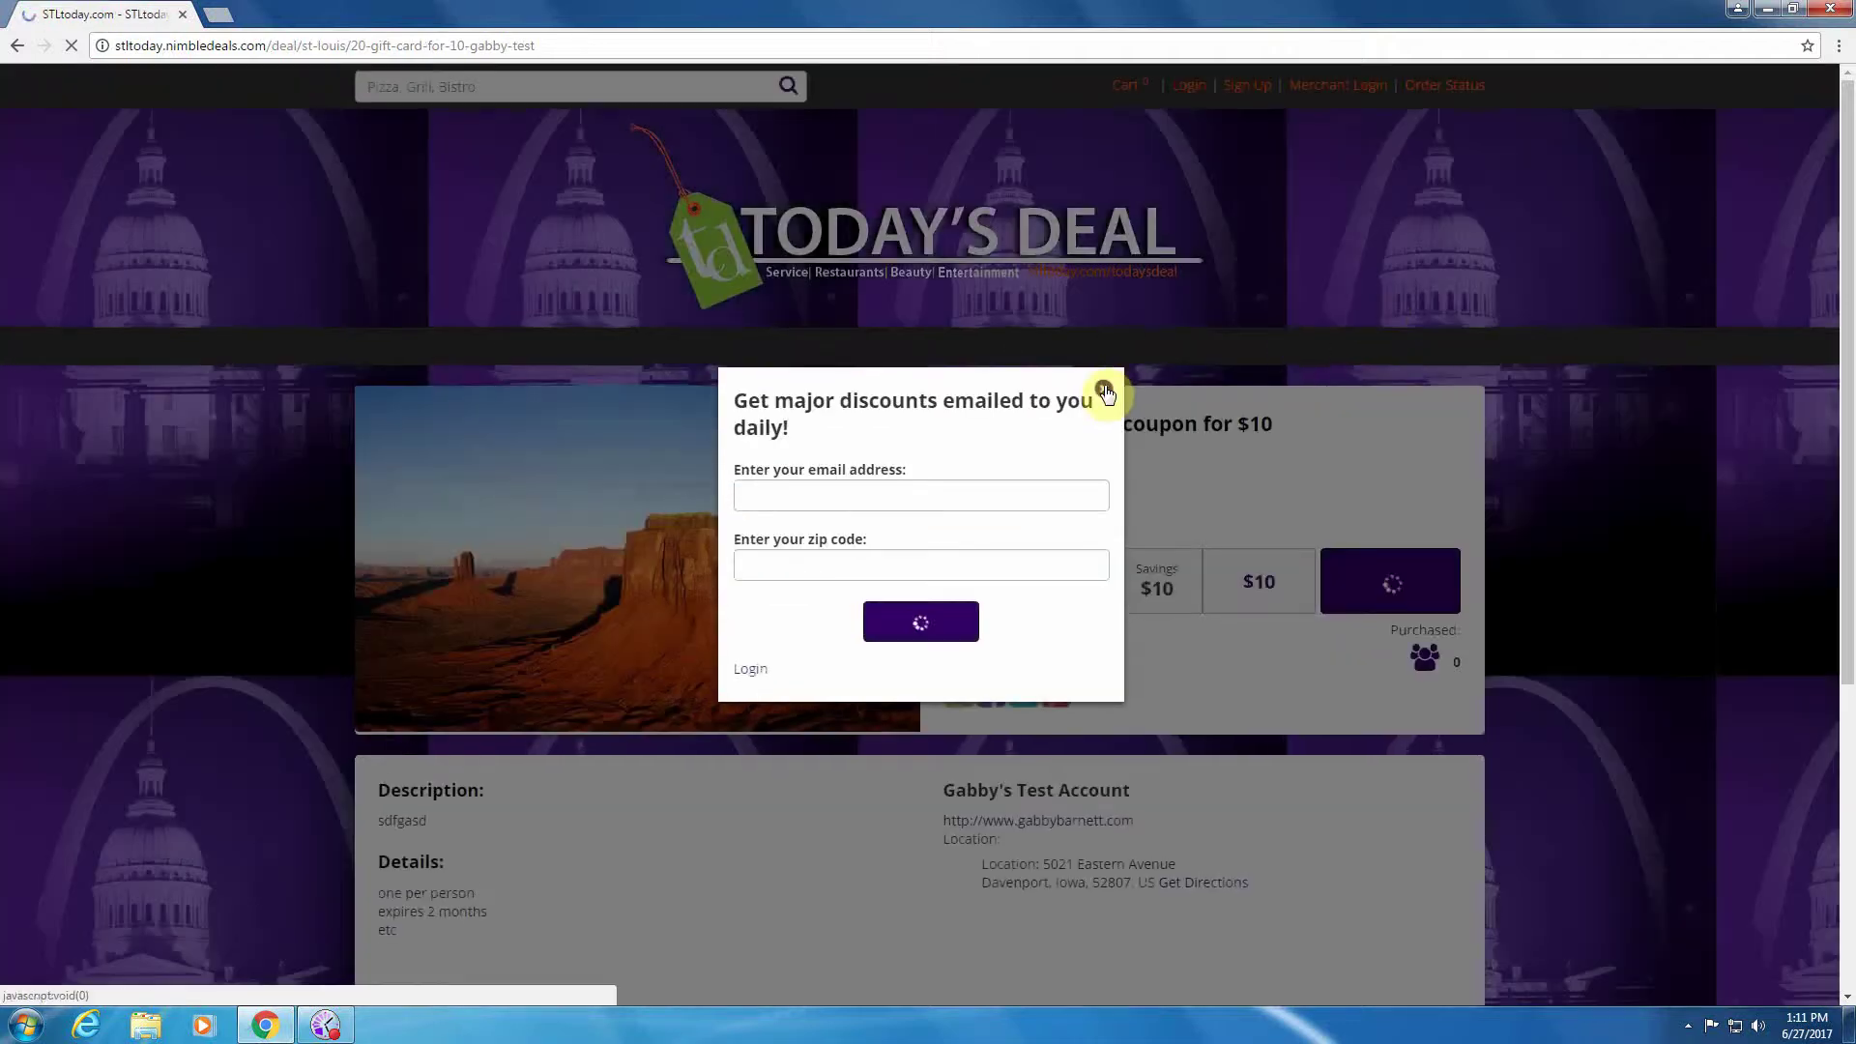
pyautogui.click(1105, 390)
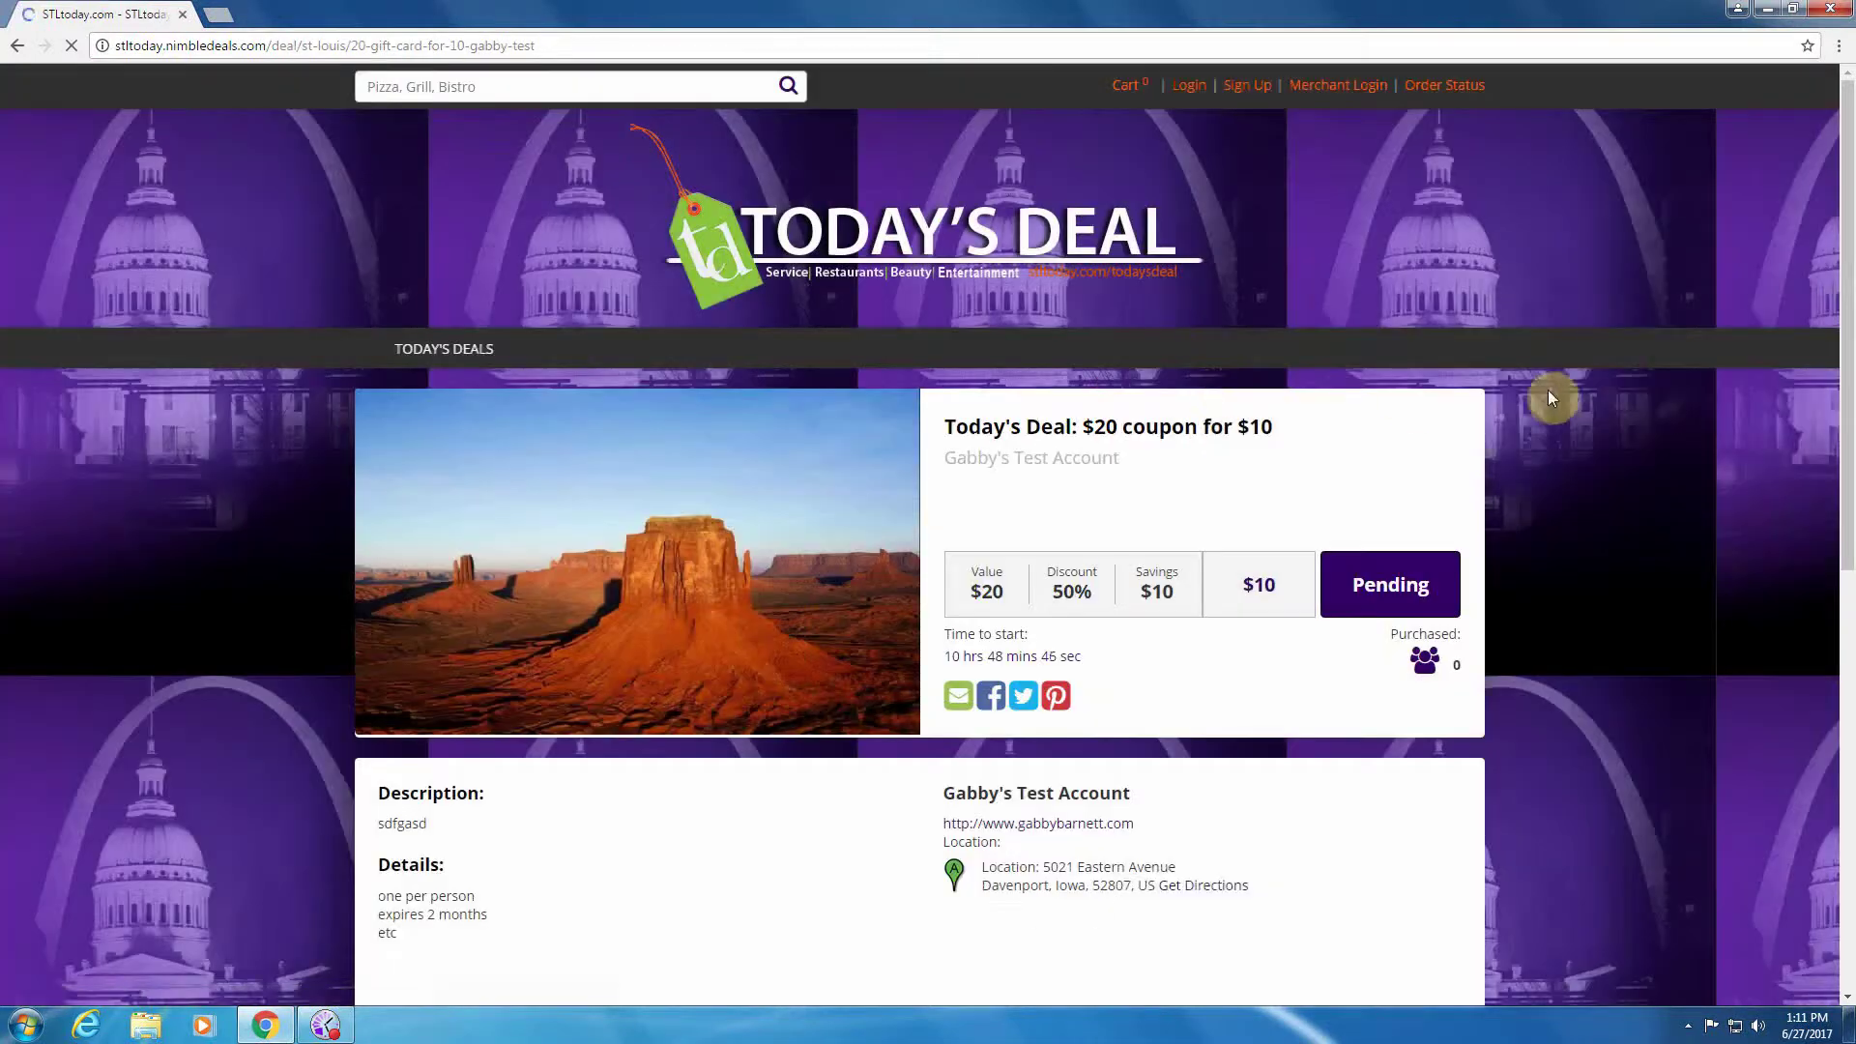
pyautogui.click(549, 38)
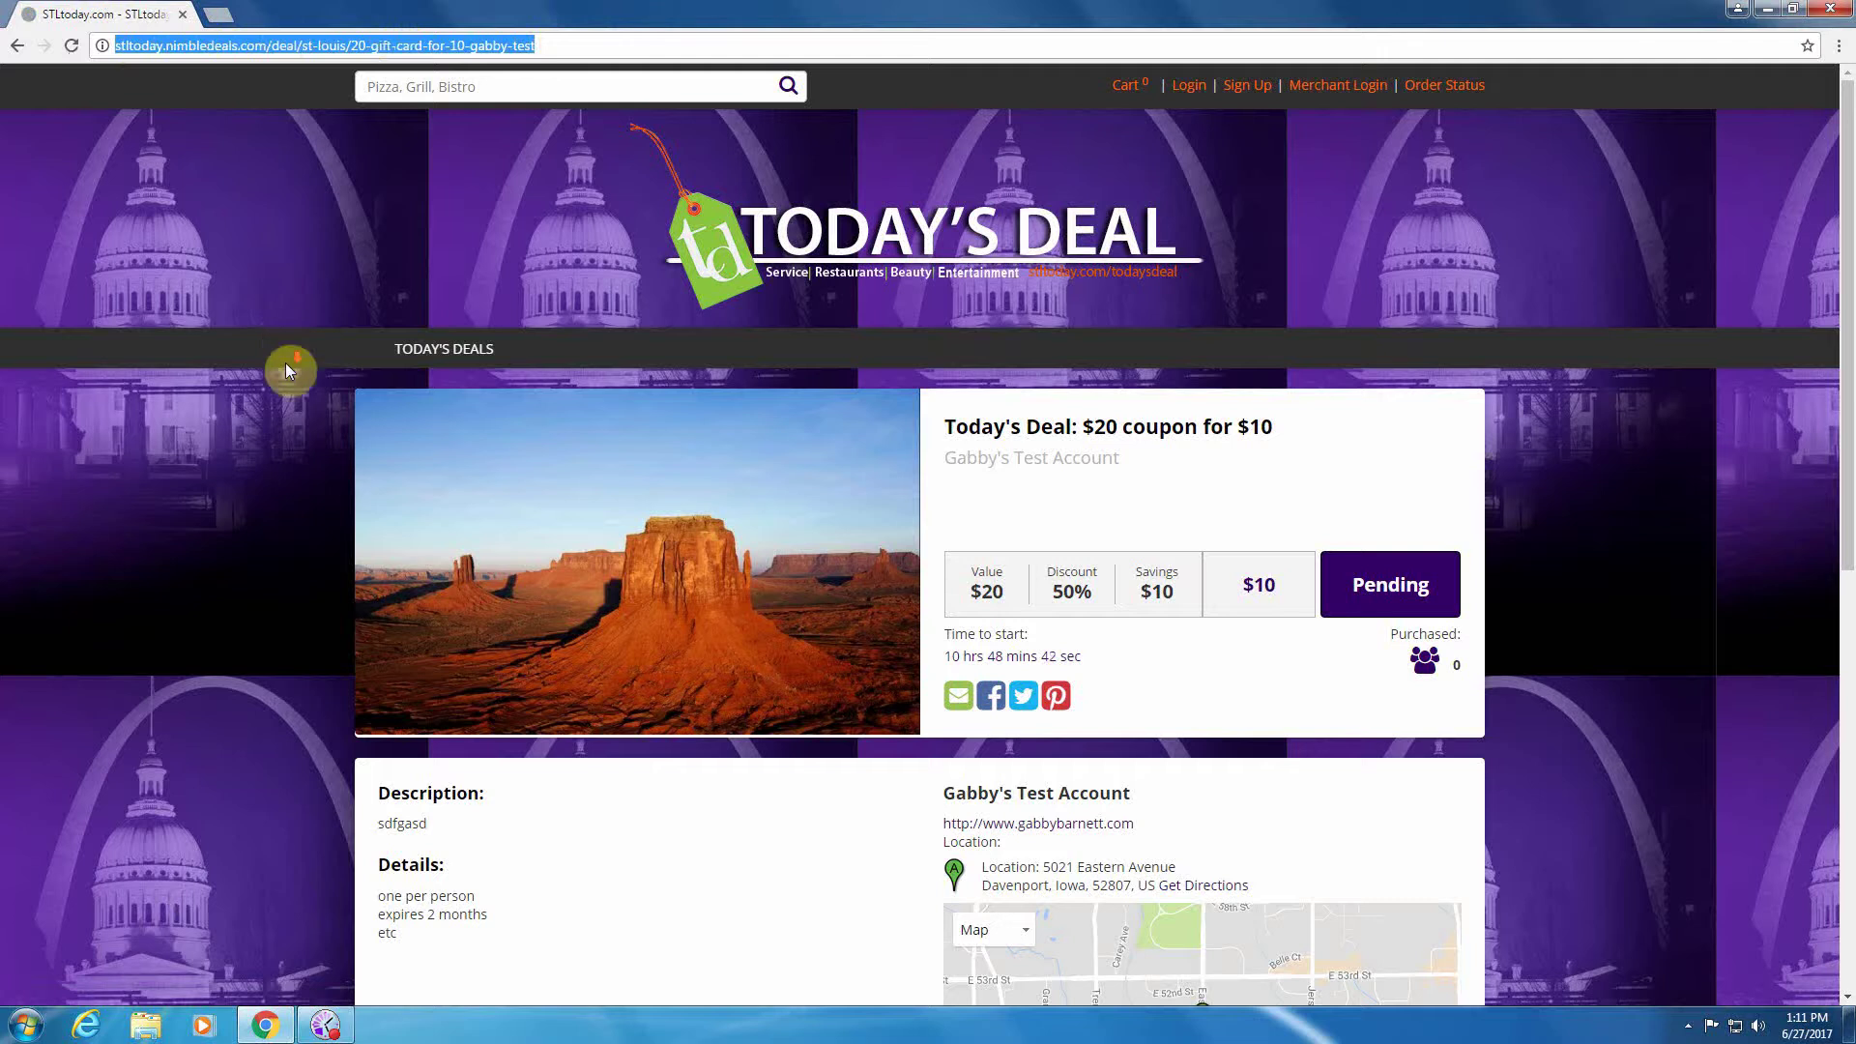
pyautogui.scroll(-4, 288, 368)
pyautogui.scroll(3, 288, 367)
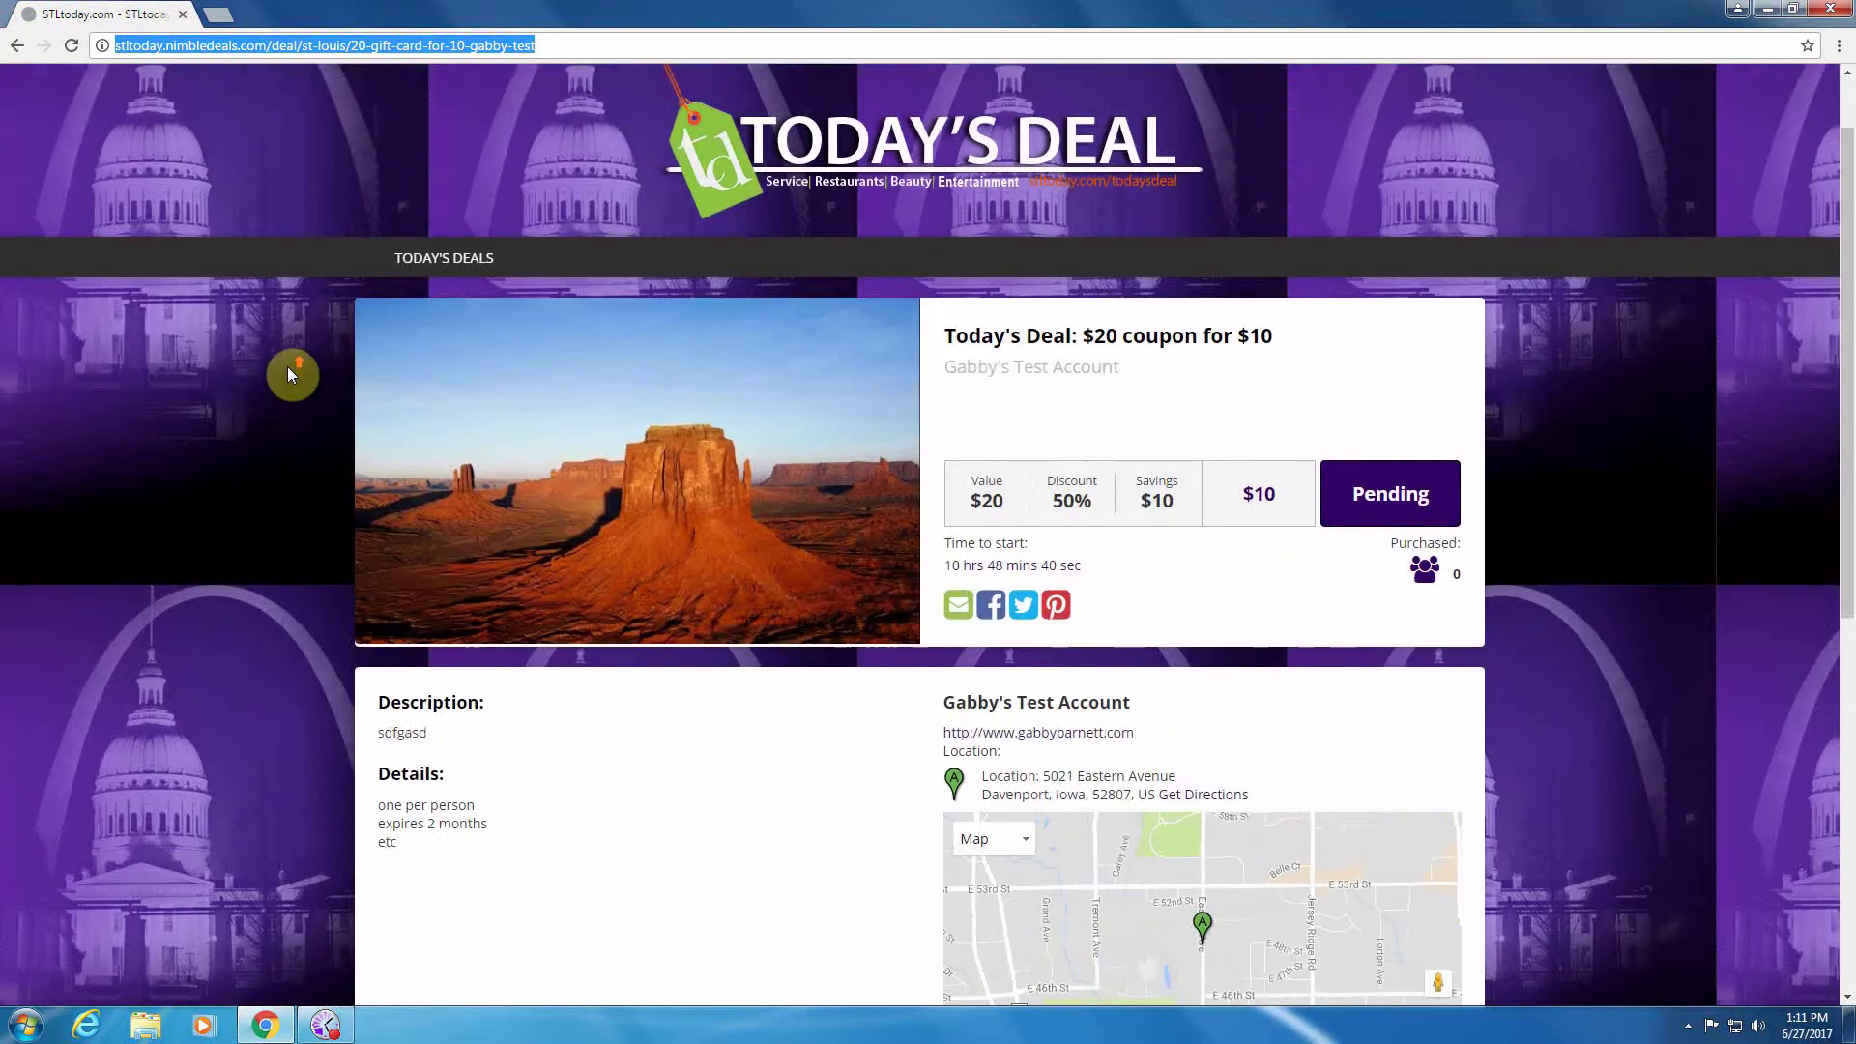
pyautogui.scroll(1, 288, 368)
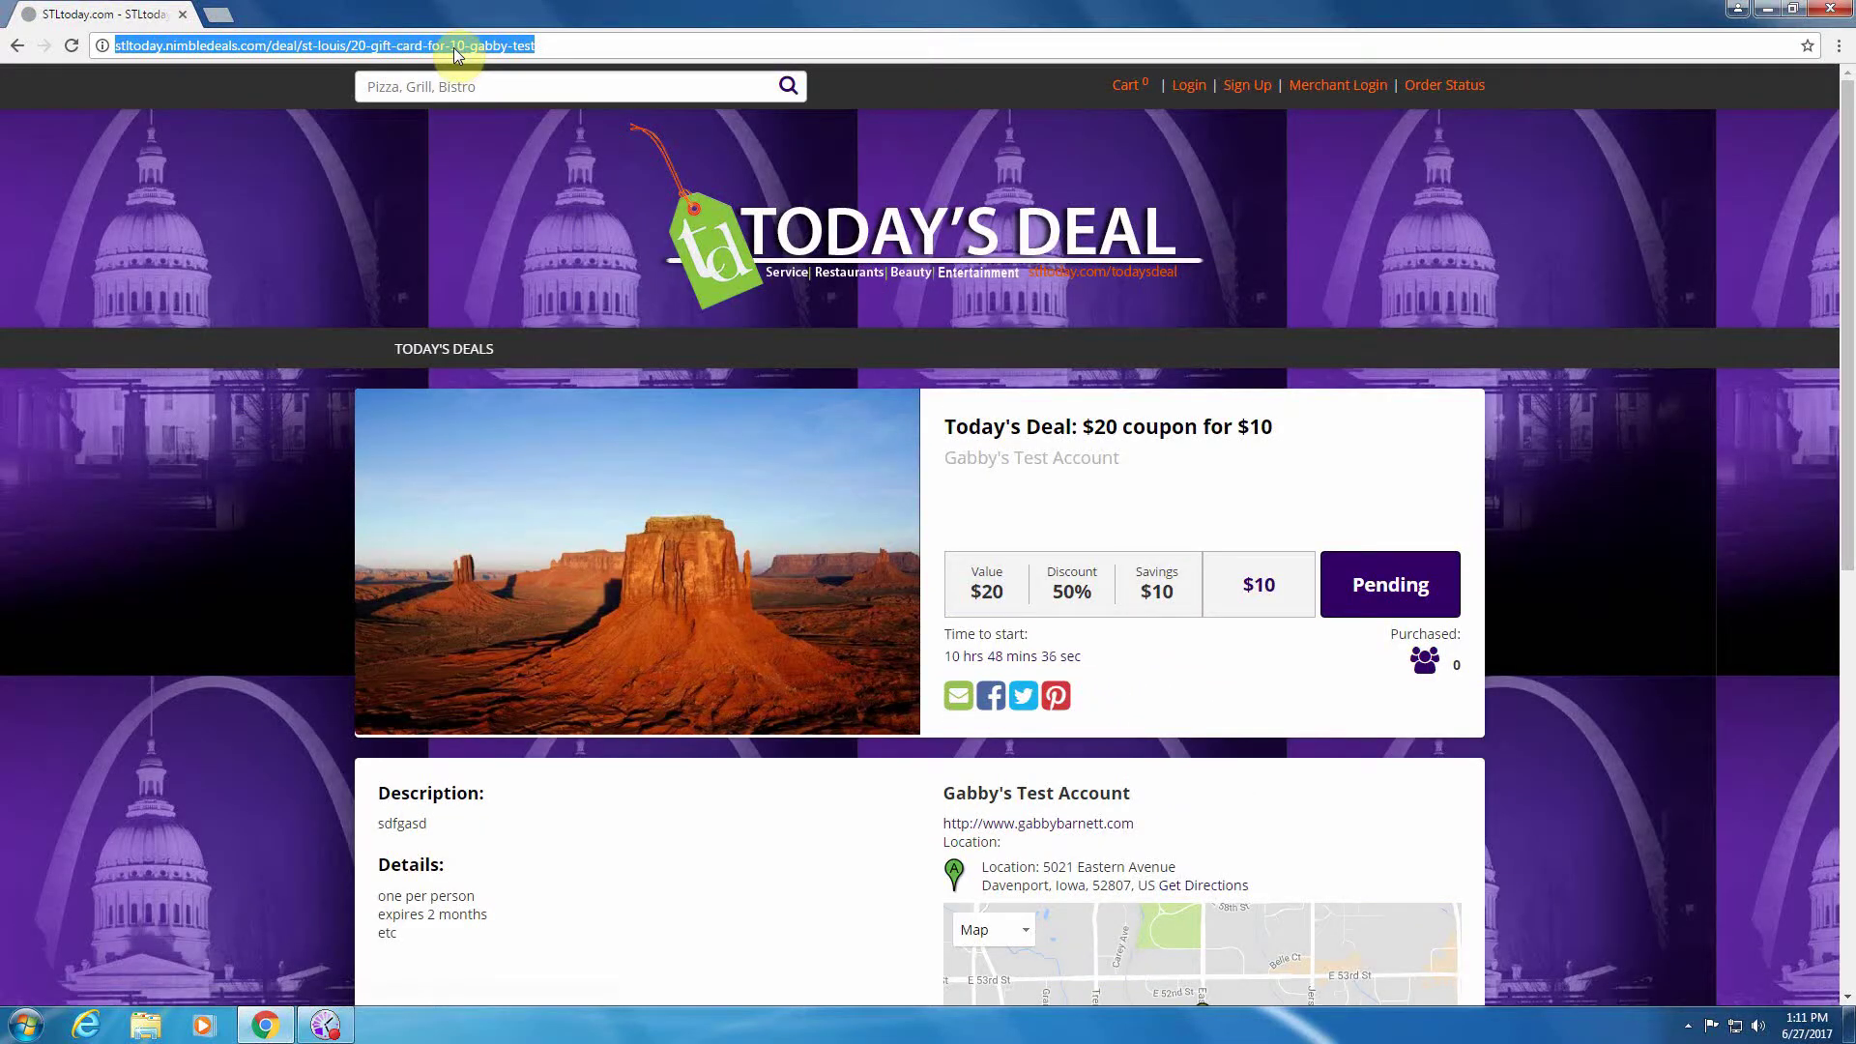
pyautogui.scroll(-3, 223, 182)
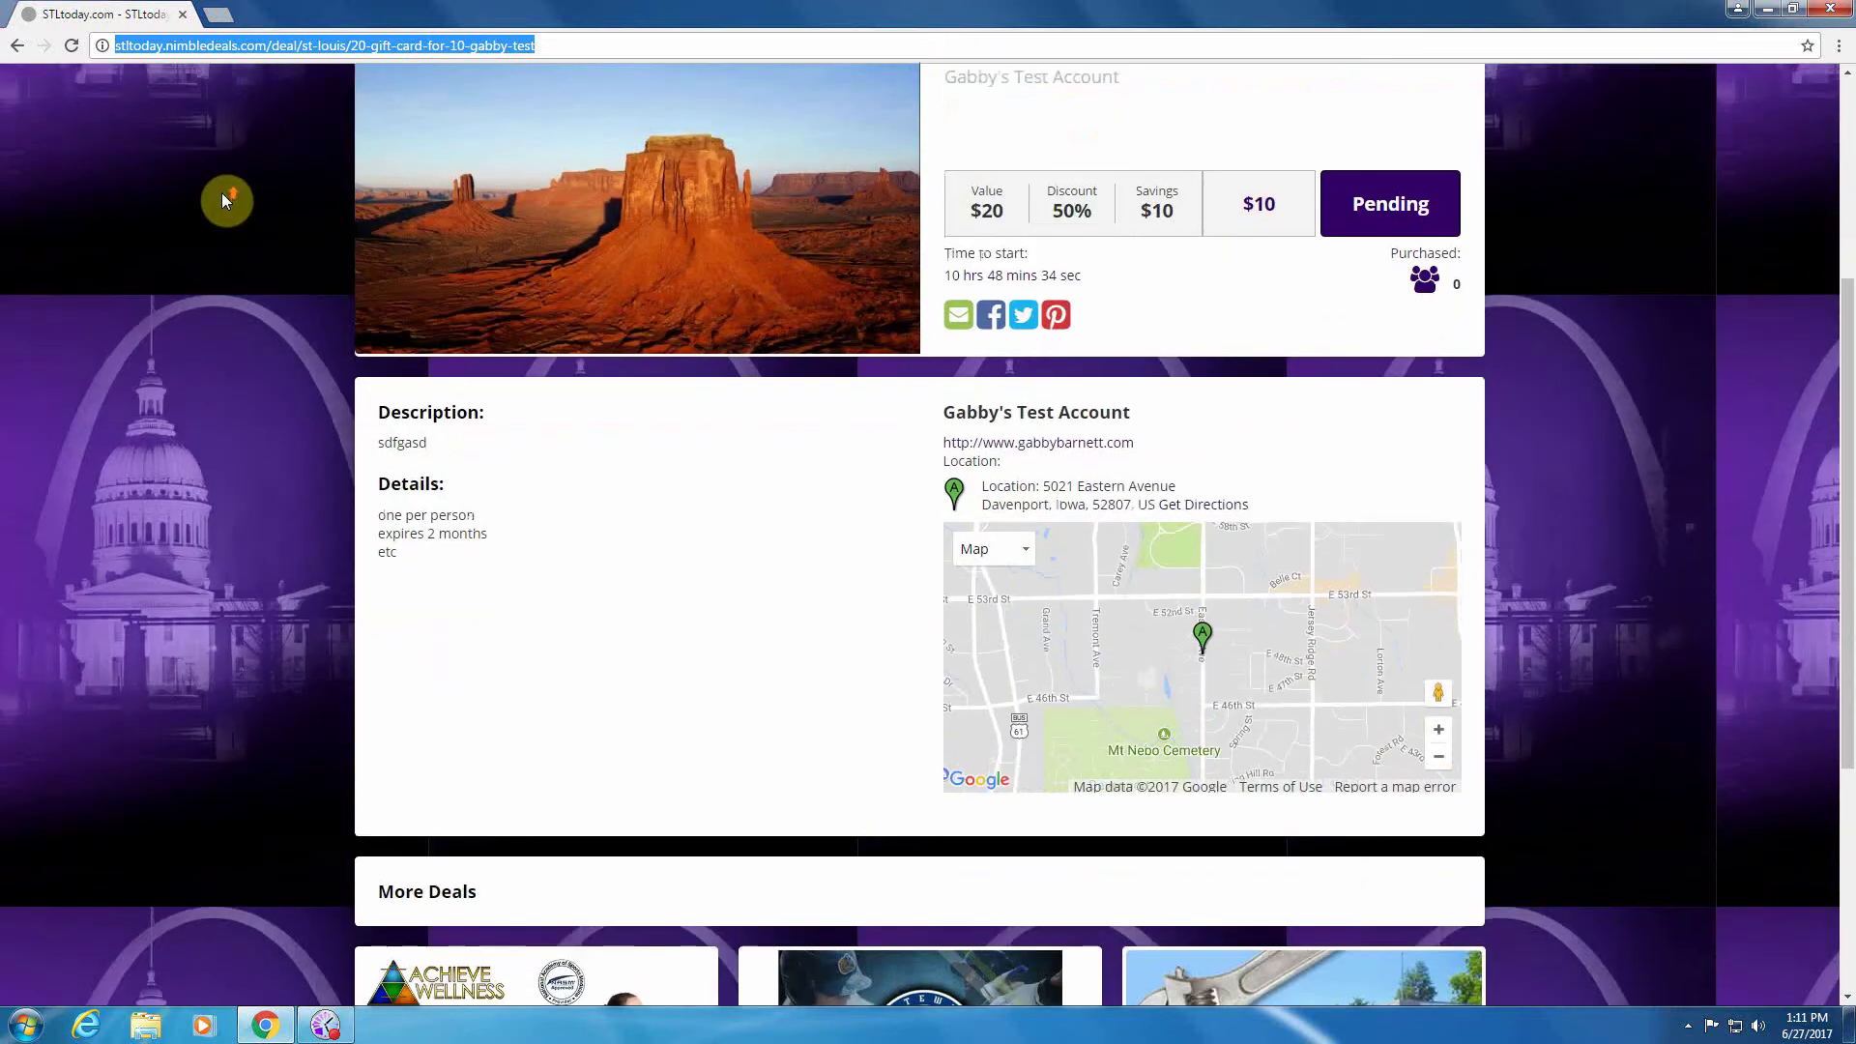
pyautogui.scroll(3, 223, 194)
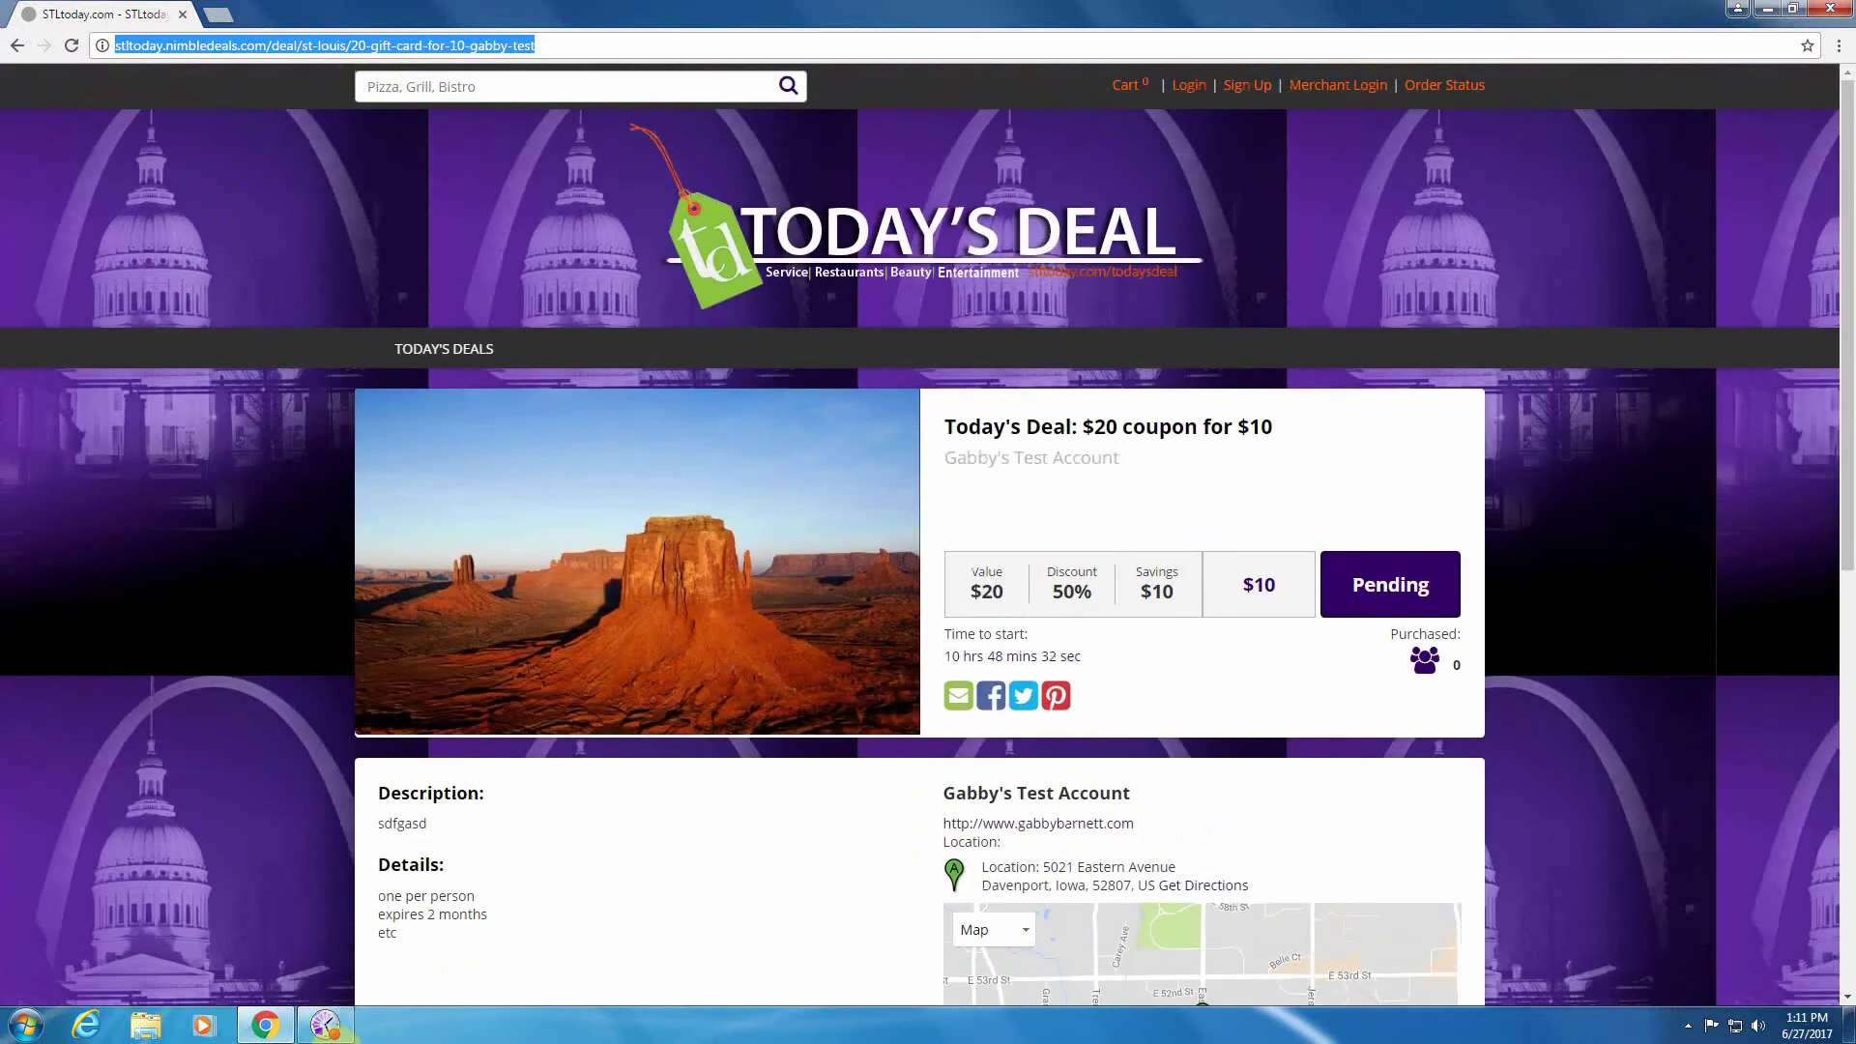
pyautogui.click(326, 1024)
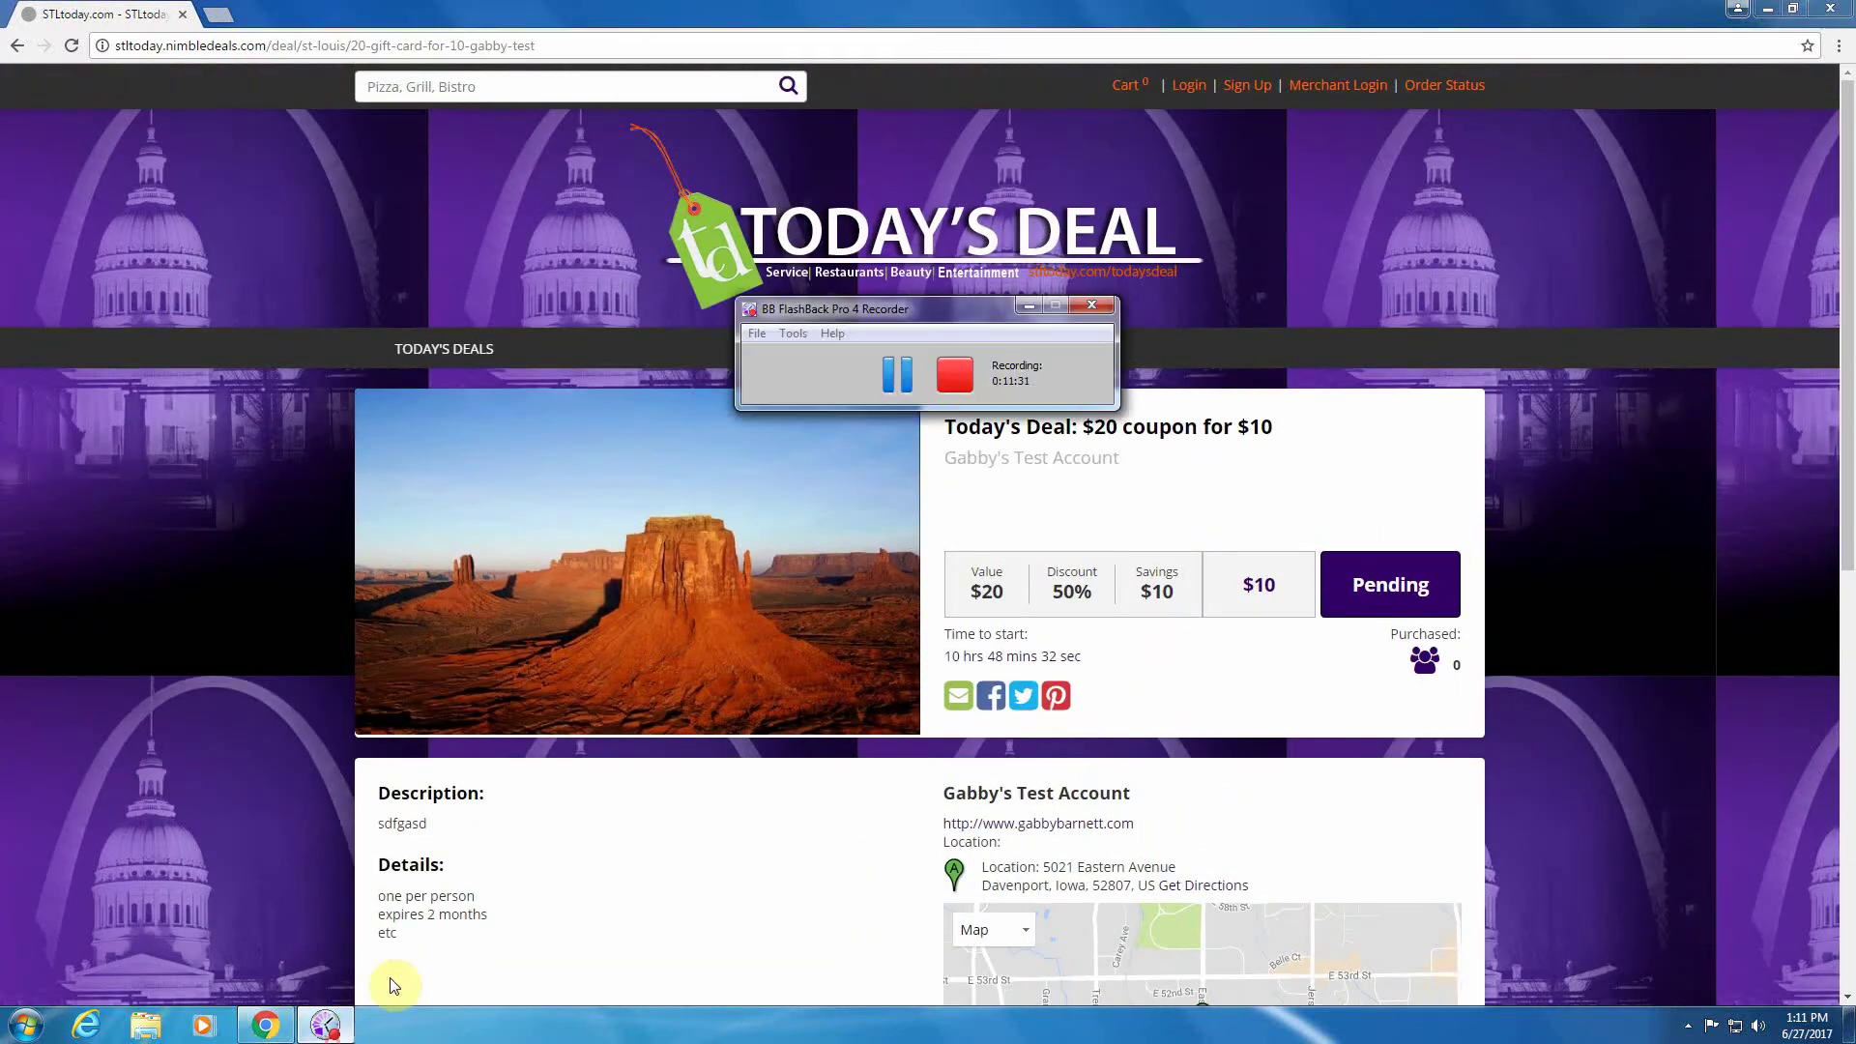